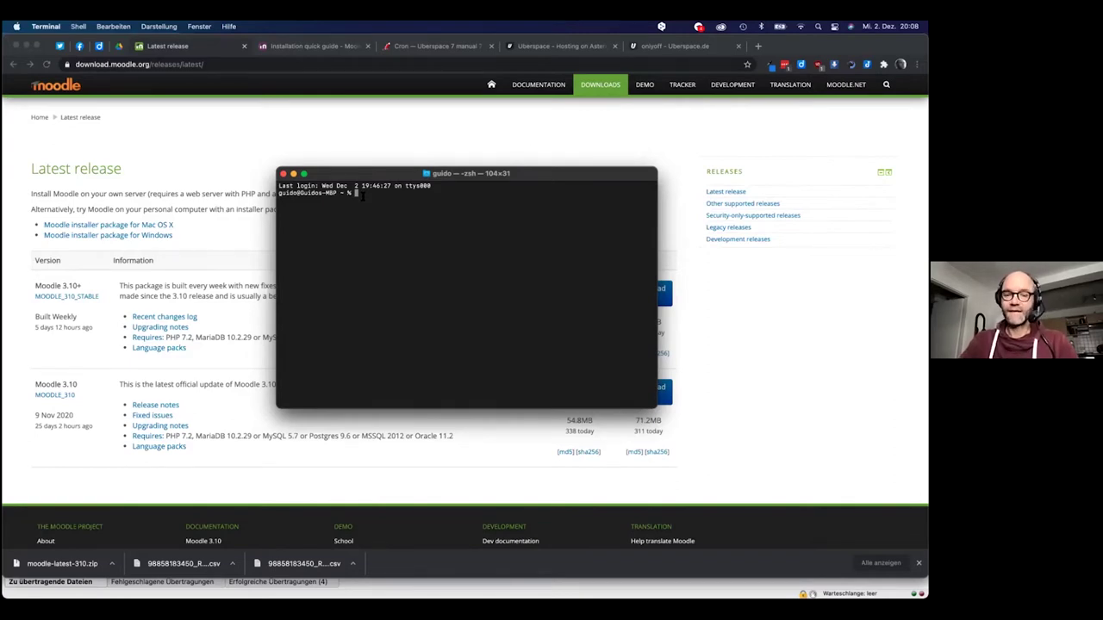
Run ls in Terminal to list the Mac's home folder, then bring FileZilla forward
text(ls)
key(Return)
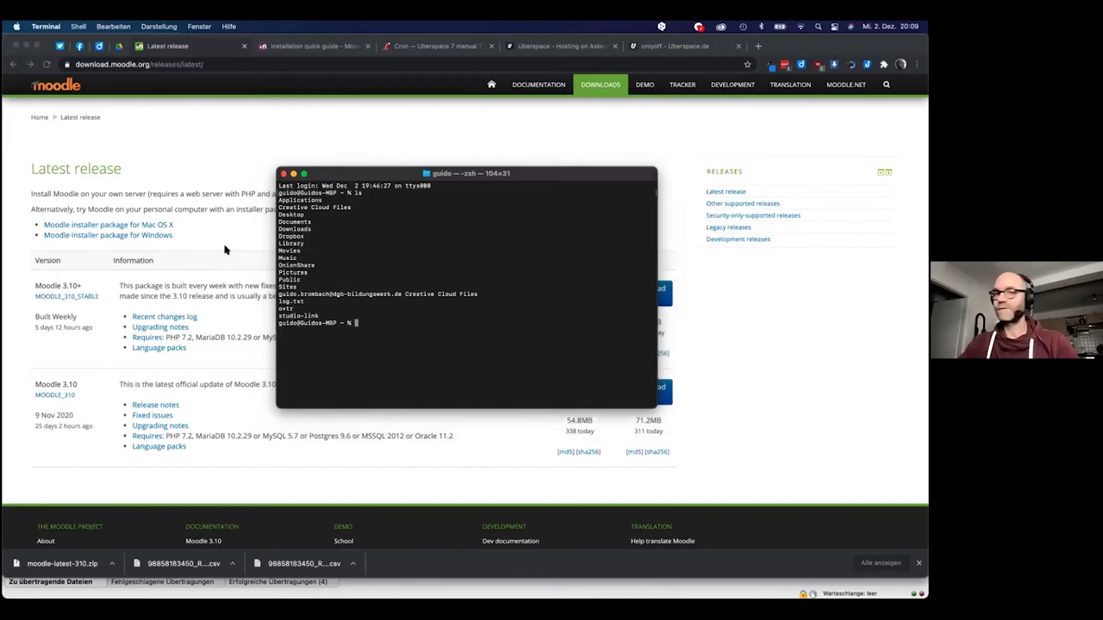
key(super+Tab)
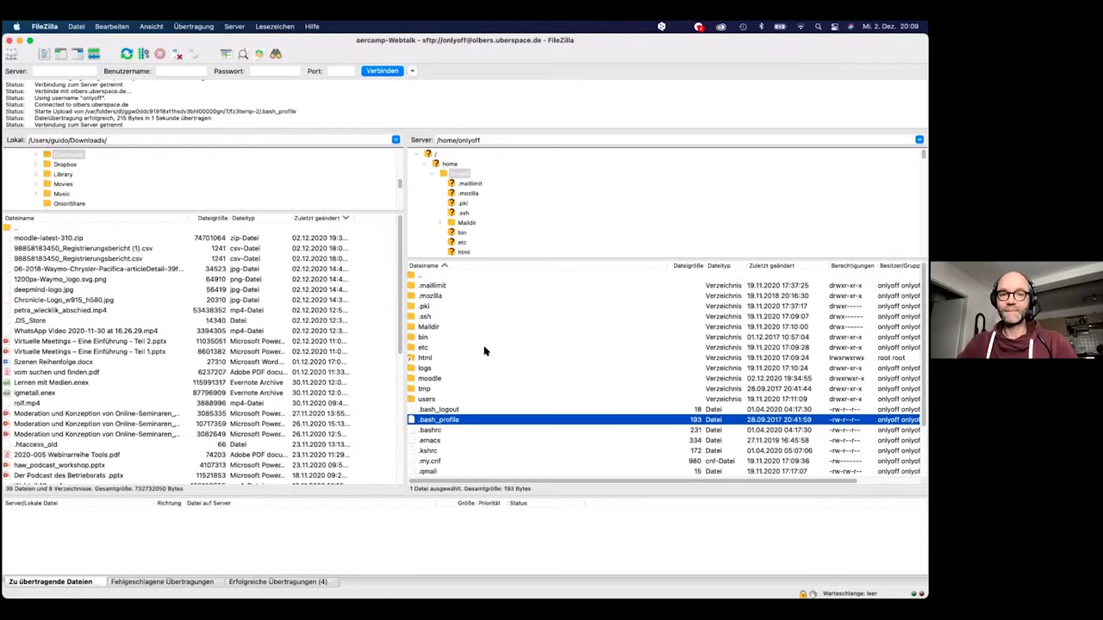
Open the server's html web folder and select the local moodle folder in Downloads
click(418, 276)
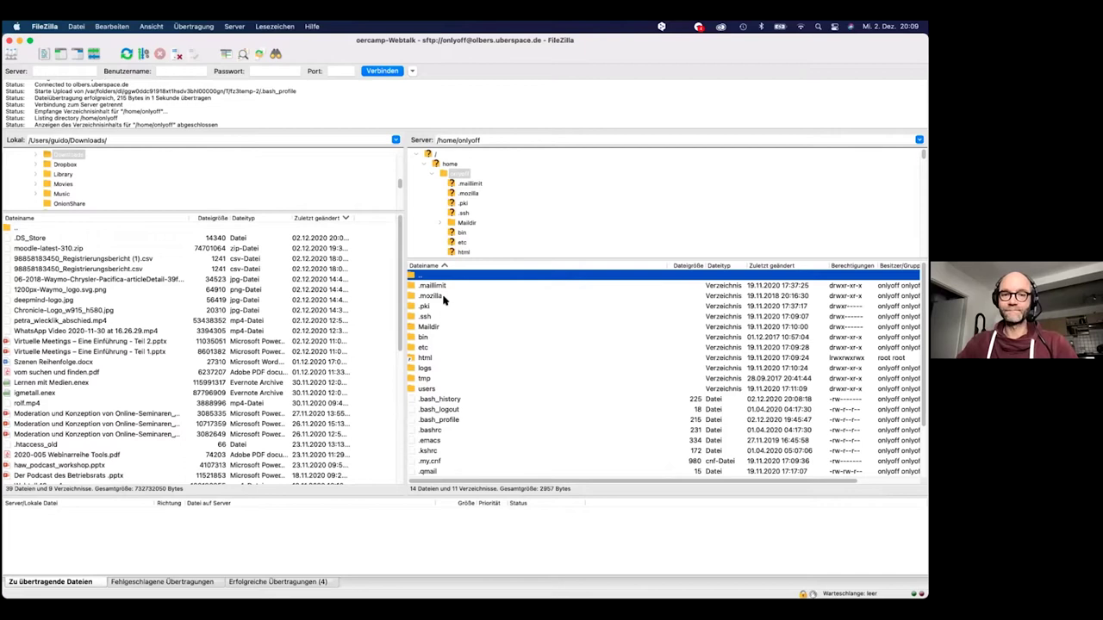
double_click(414, 358)
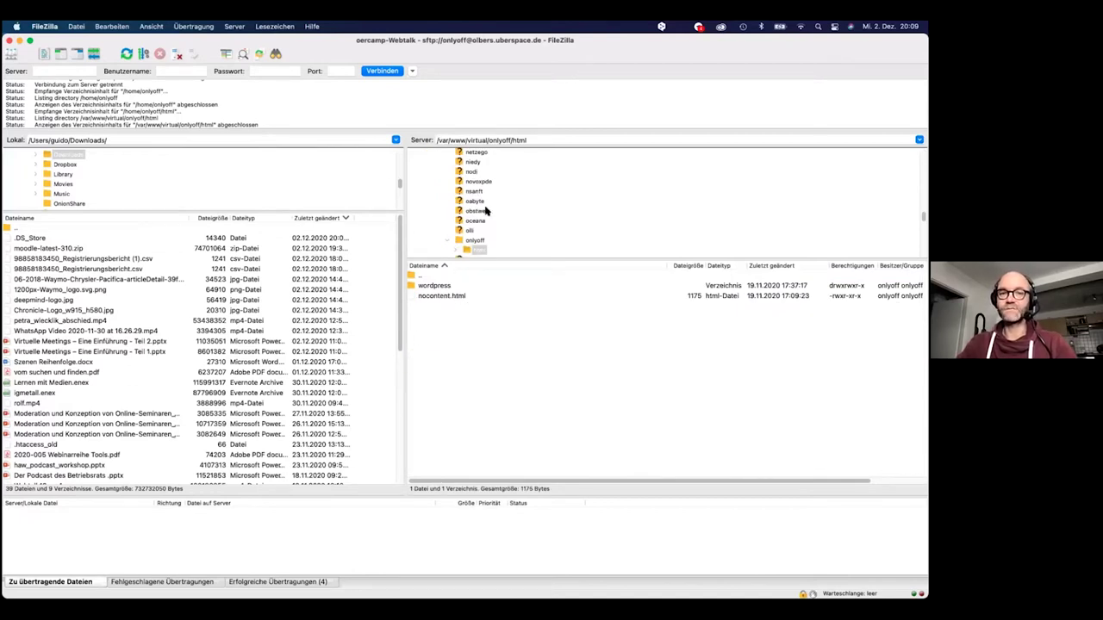
scroll(486, 210, up, 5)
scroll(486, 211, down, 5)
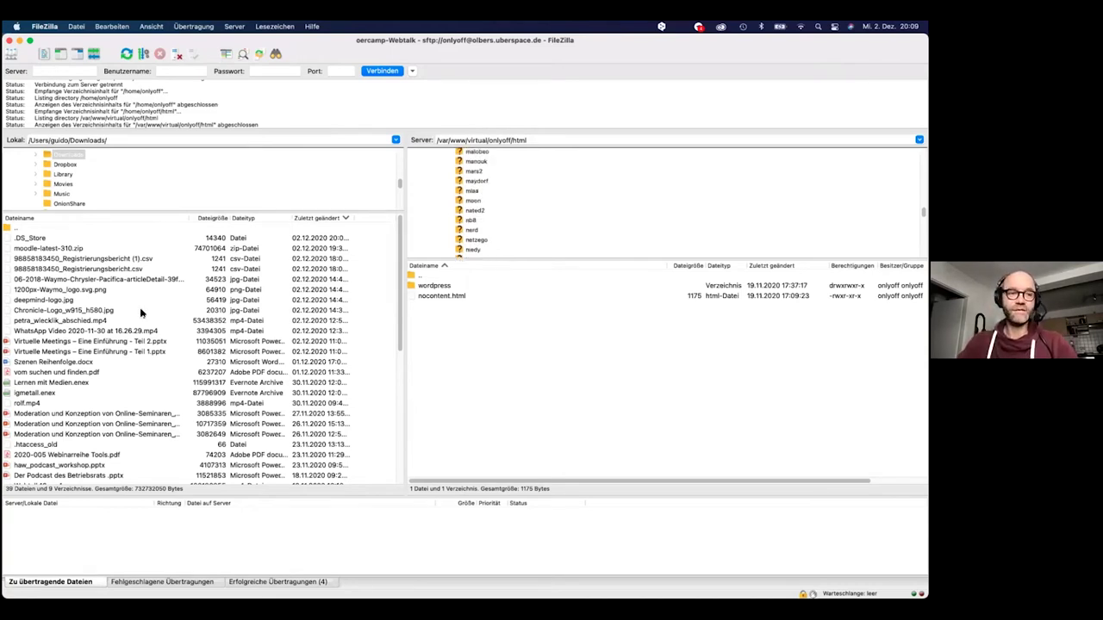
scroll(79, 347, down, 2)
scroll(80, 346, up, 2)
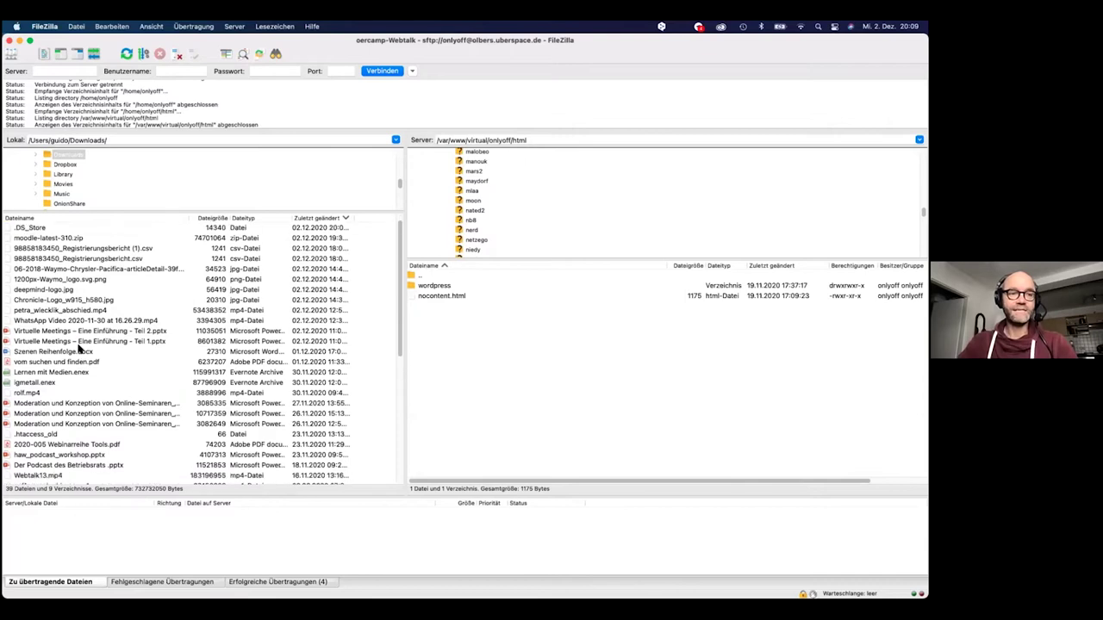
scroll(78, 349, down, 12)
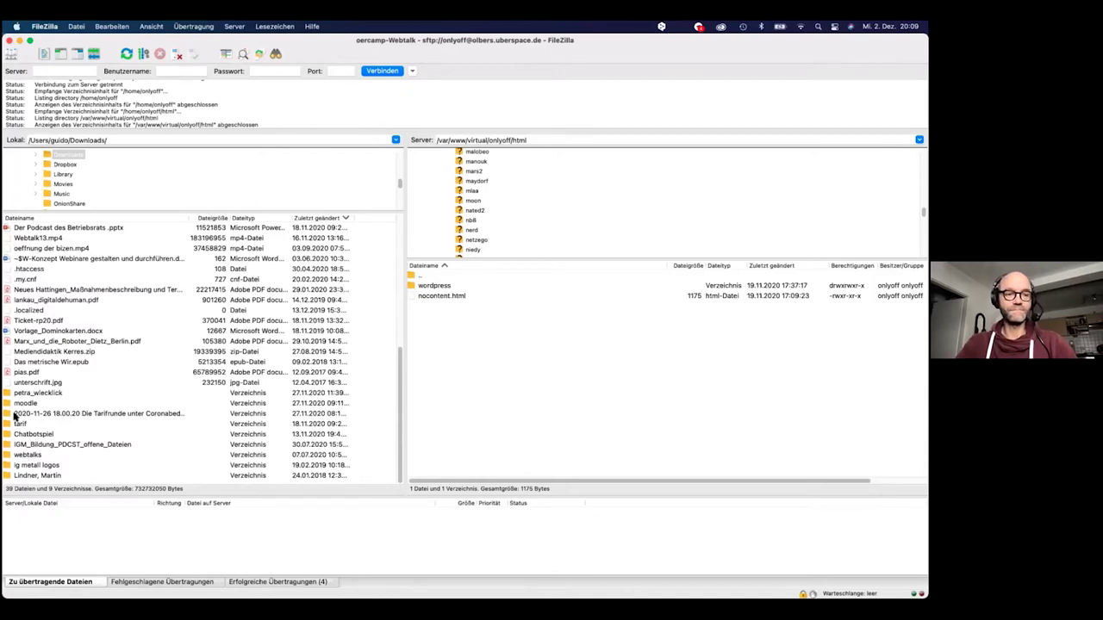
drag(15, 403, 62, 400)
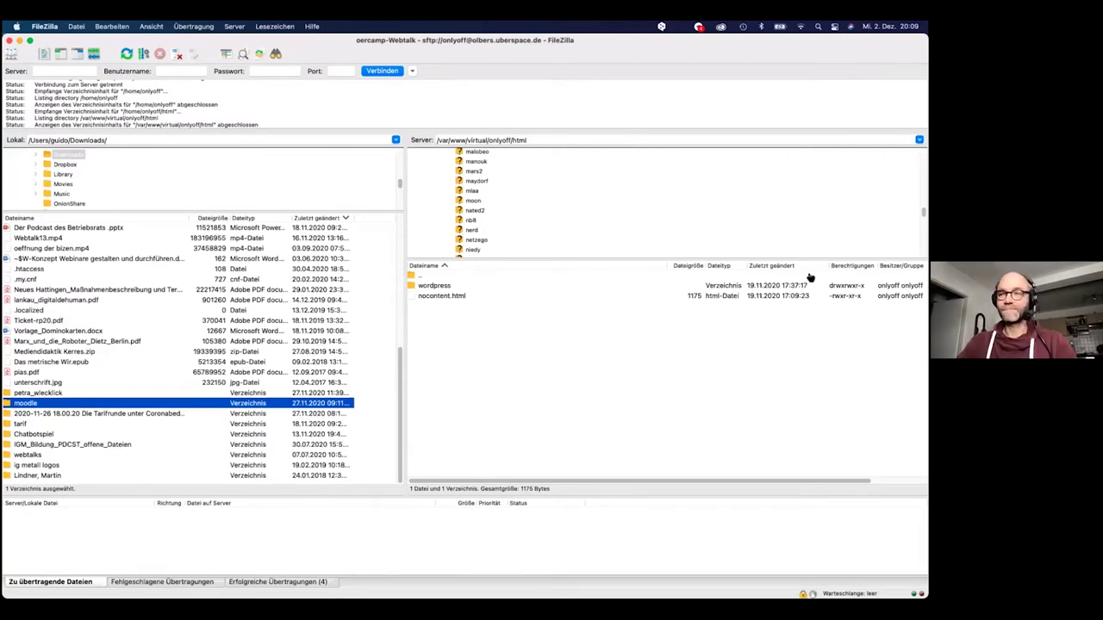
Compose an ssh command with the account user name and pasted olbers.uberspace.de host
key(super+Tab)
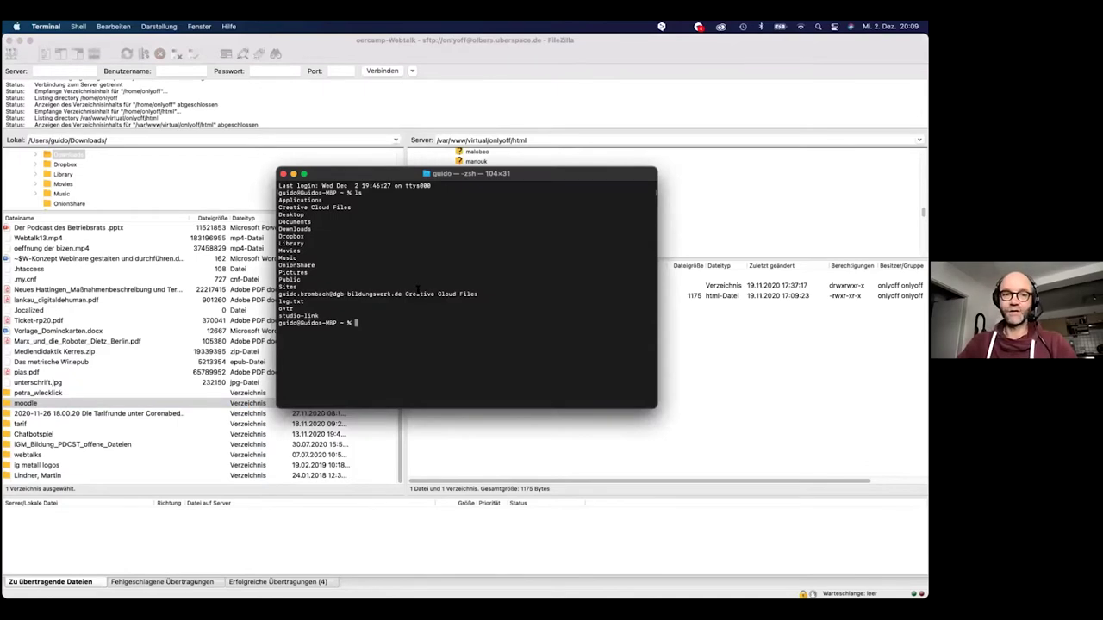
drag(385, 178, 444, 178)
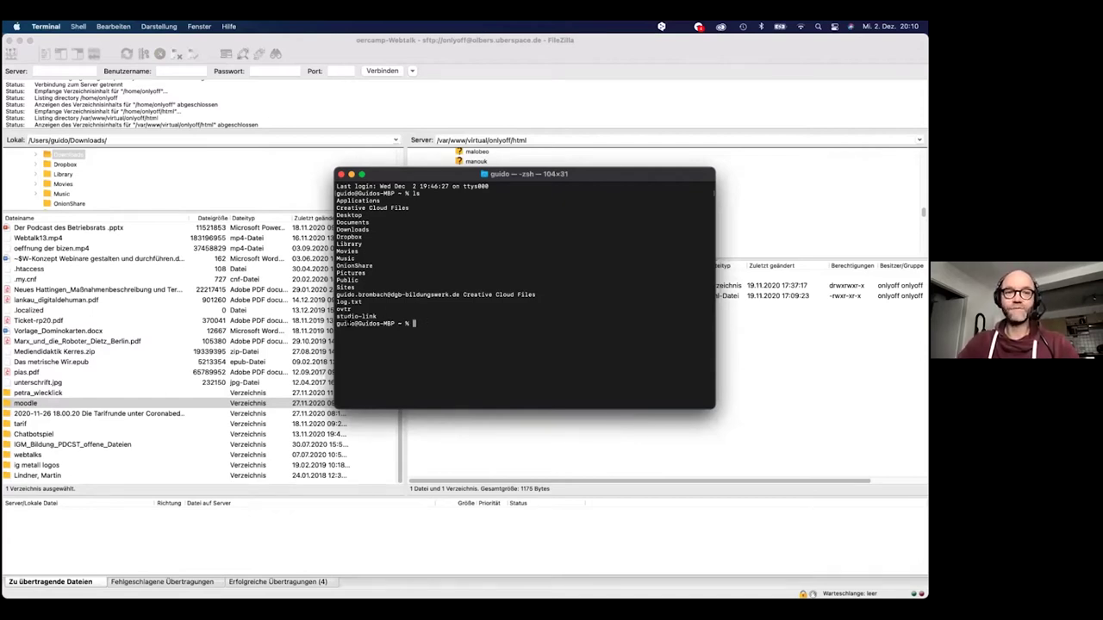
text(ssh)
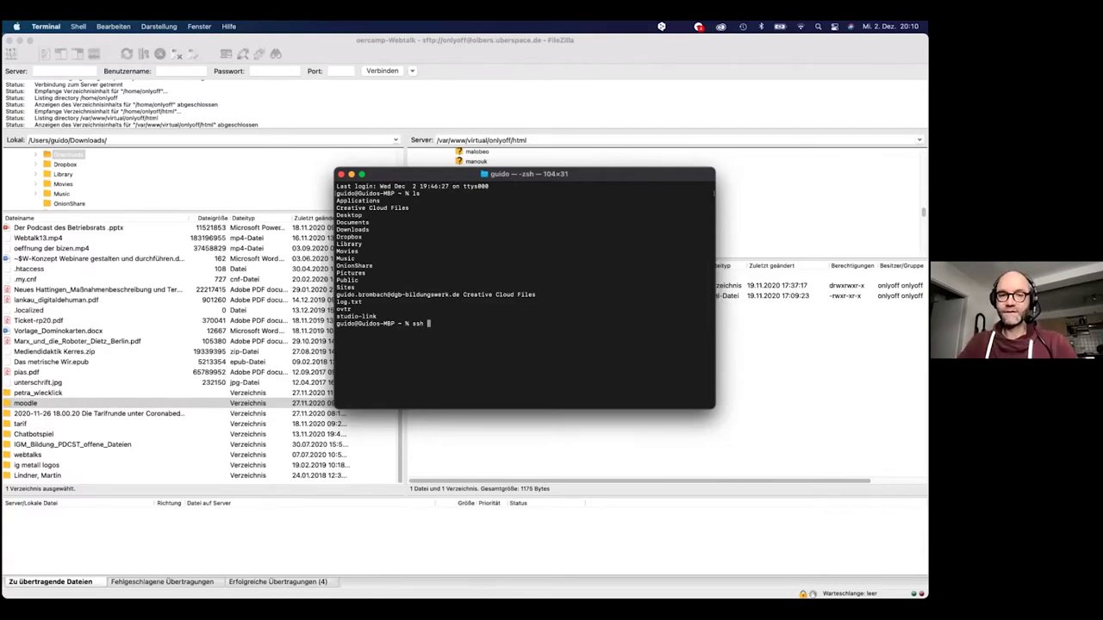
text(onlyoff)
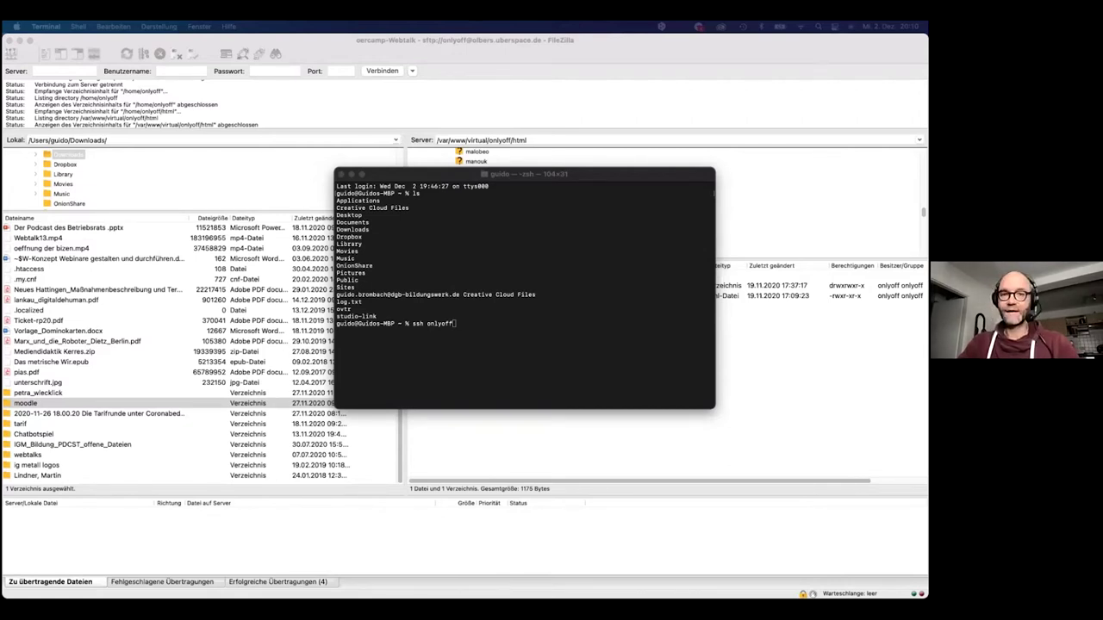
click(467, 324)
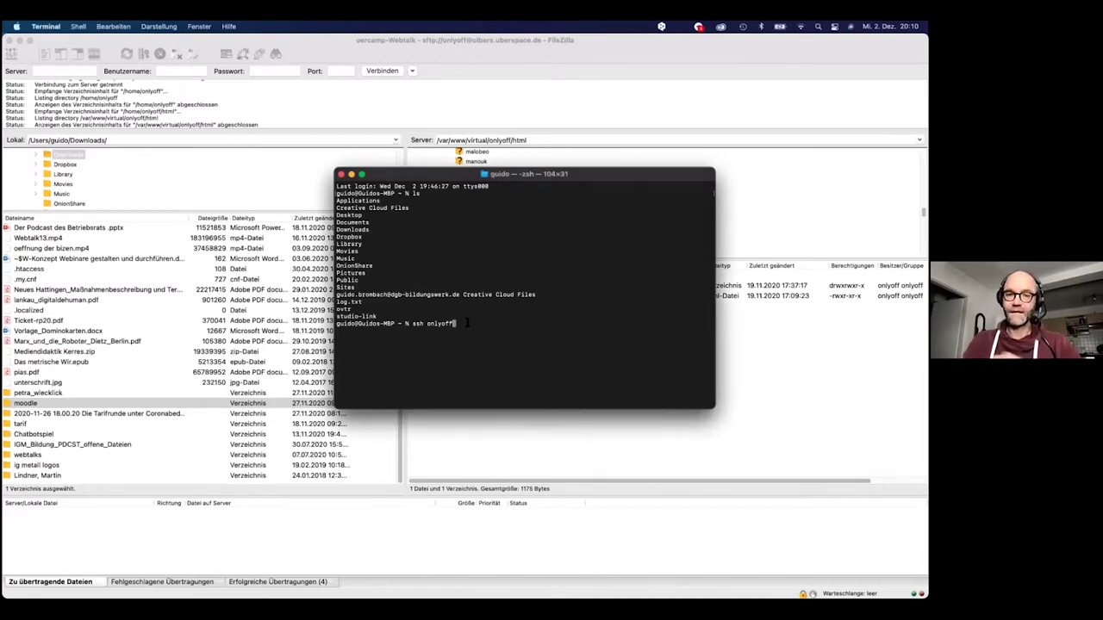
text(@)
text(olbers.uberspace.de)
key(Return)
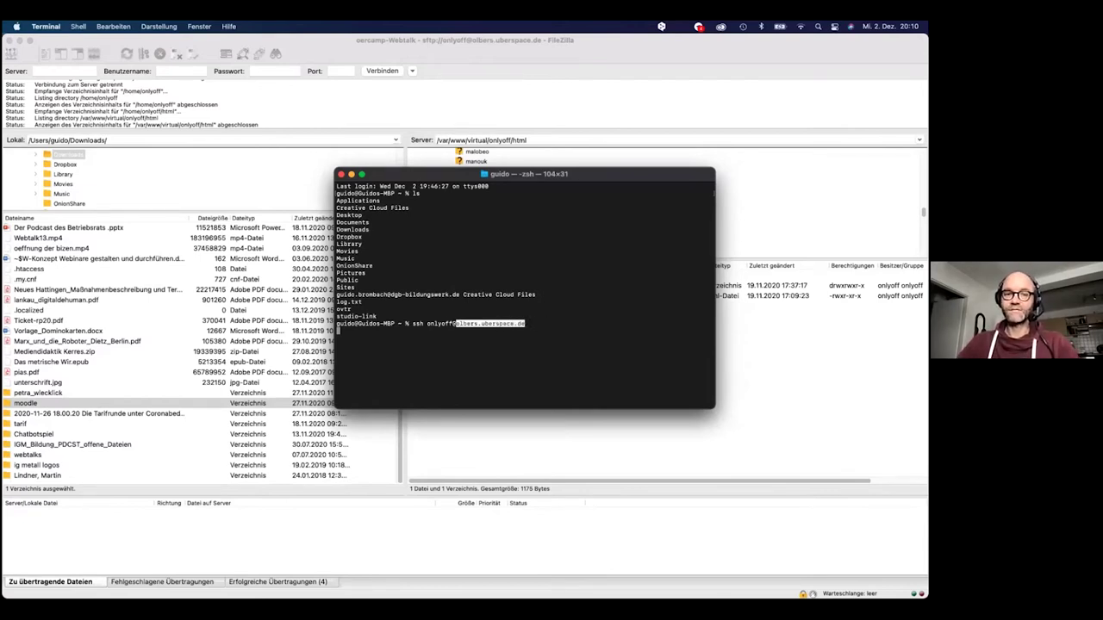
key(Return)
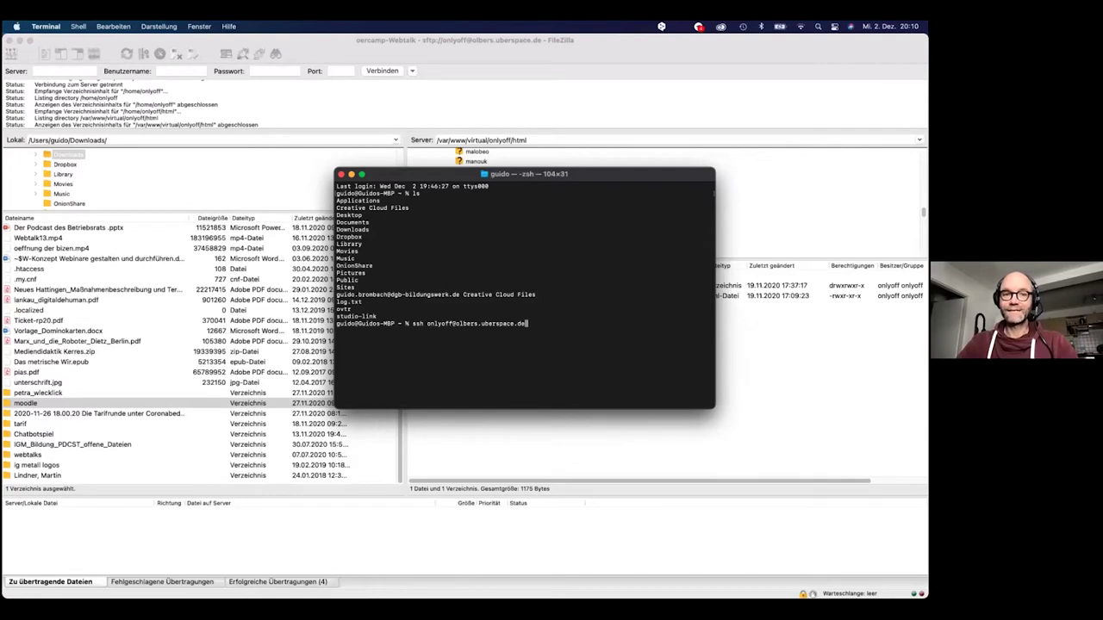
key(super+Tab)
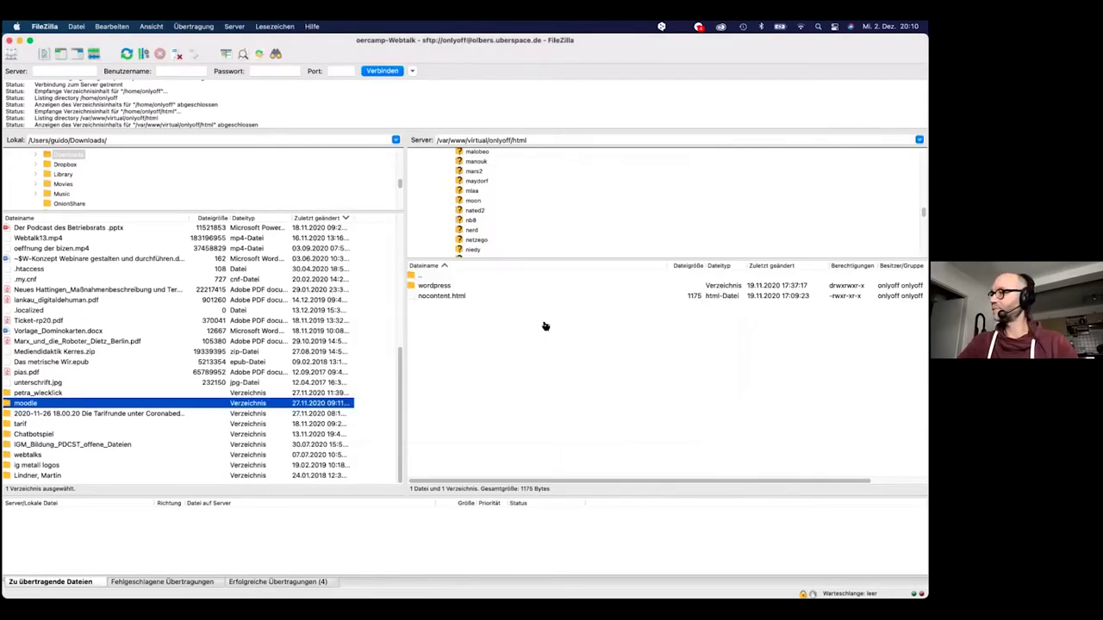
key(super+Tab)
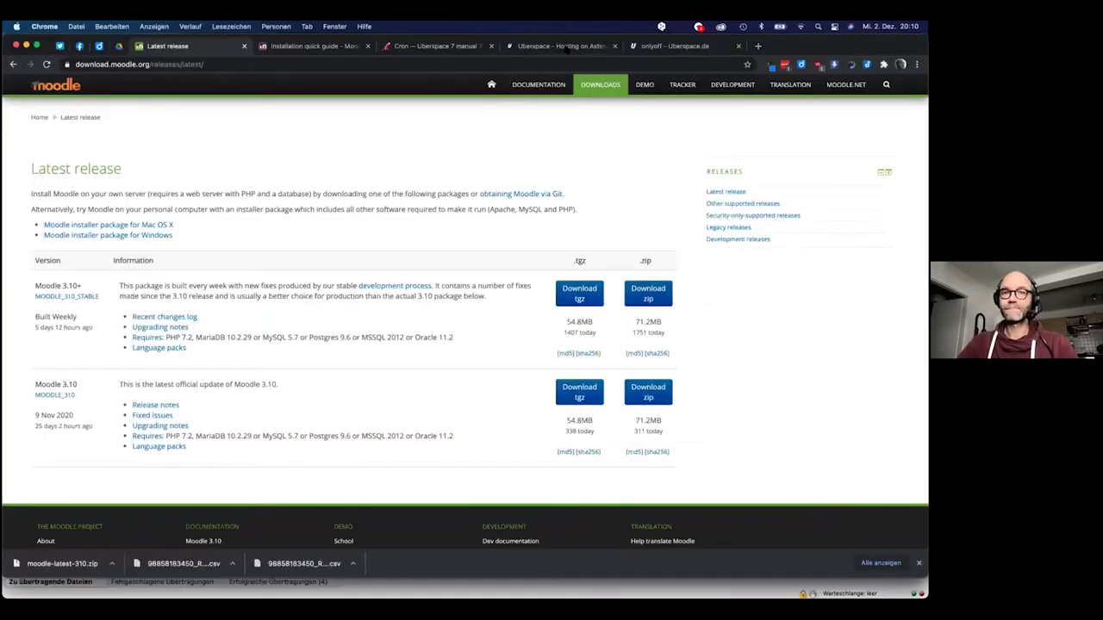
Confirm the olbers.uberspace.de host name on the Uberspace Dashboard and run the ssh login
click(565, 47)
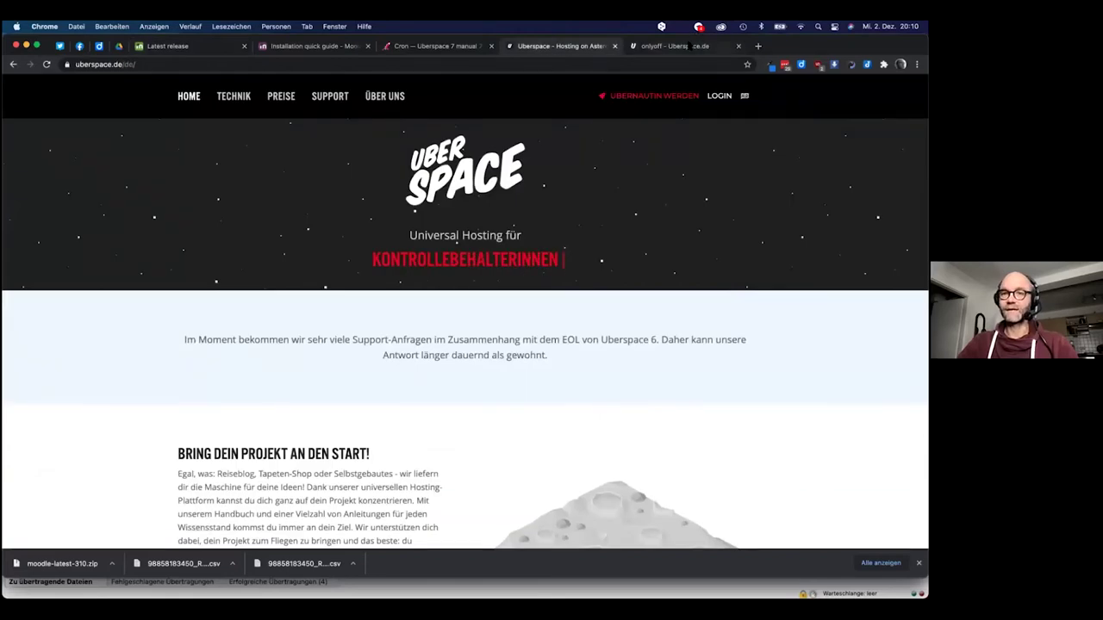
click(677, 46)
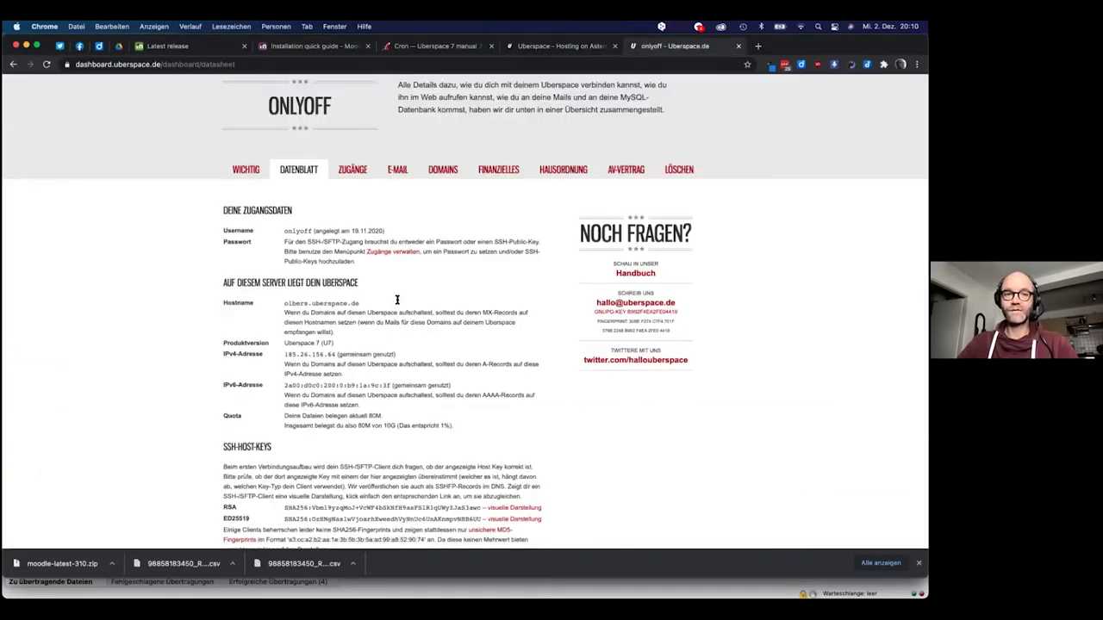
drag(315, 298, 365, 299)
double_click(325, 302)
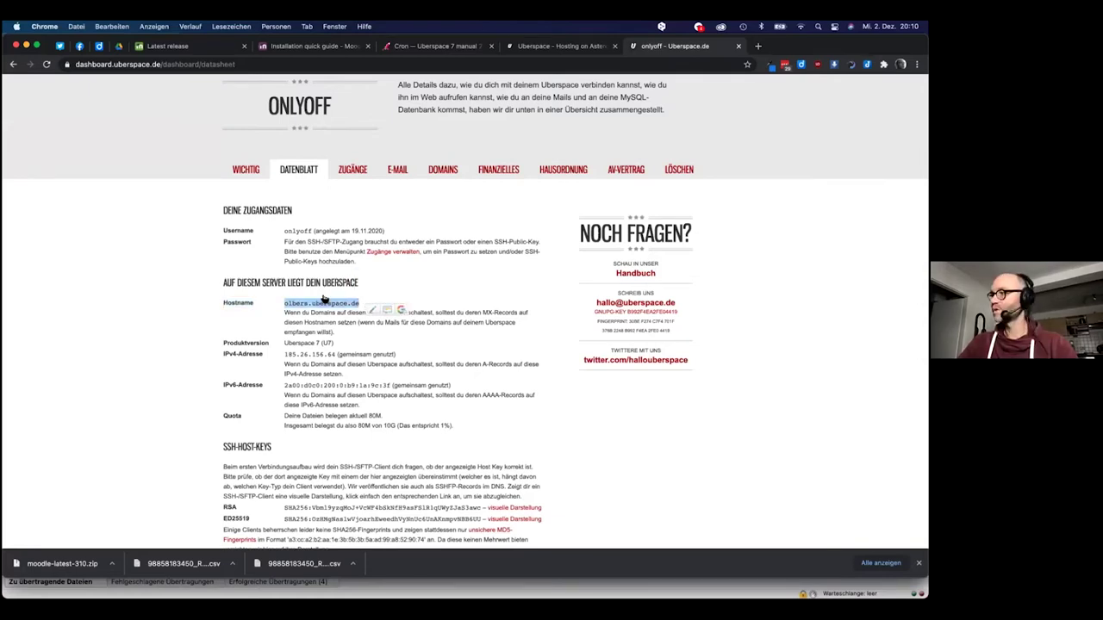
key(super+Tab)
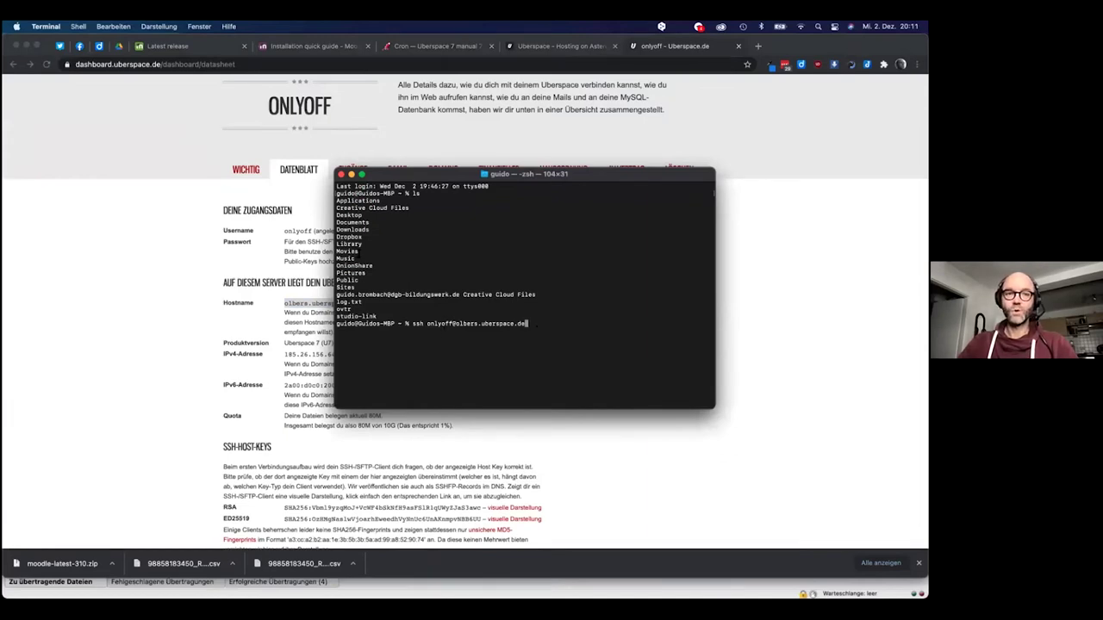
drag(415, 177, 483, 184)
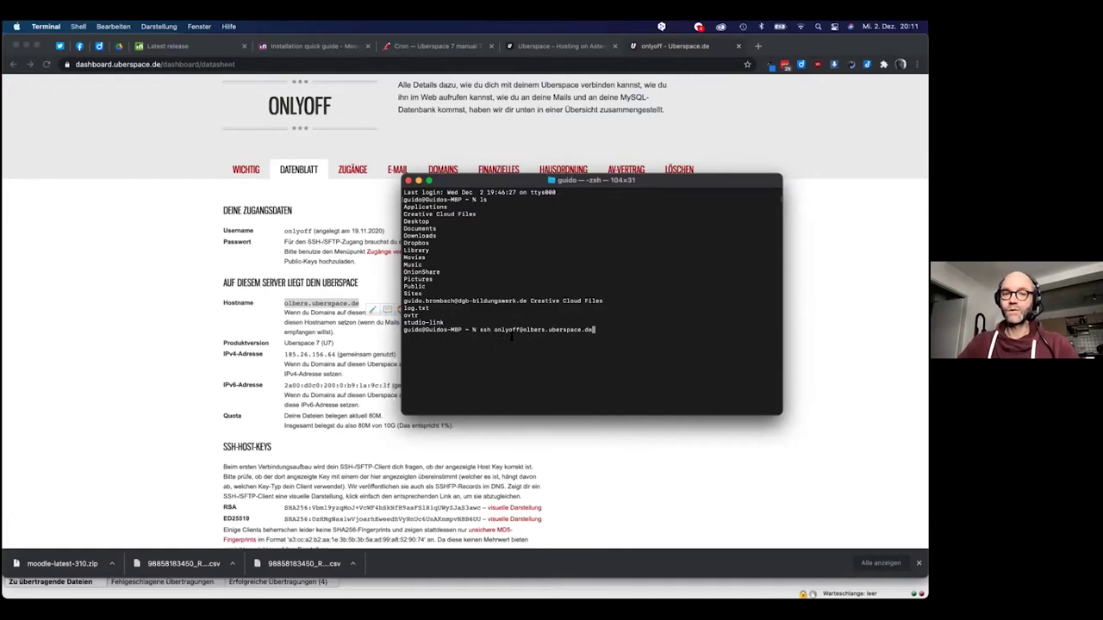
key(Return)
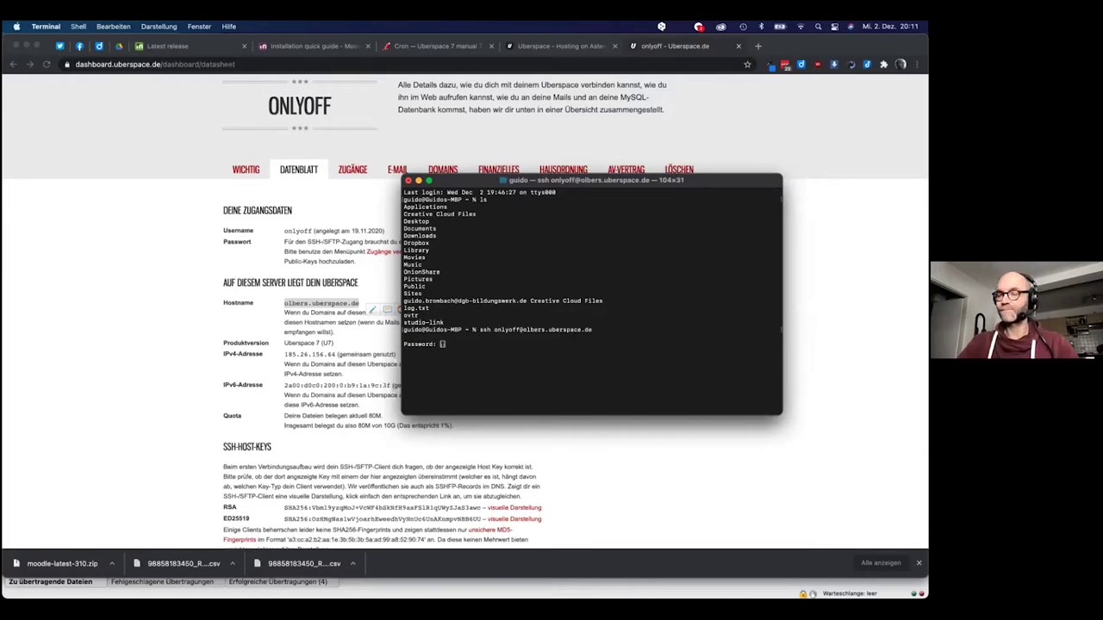
Open the dashboard's ZUGÄNGE access page for the SSH password
click(357, 172)
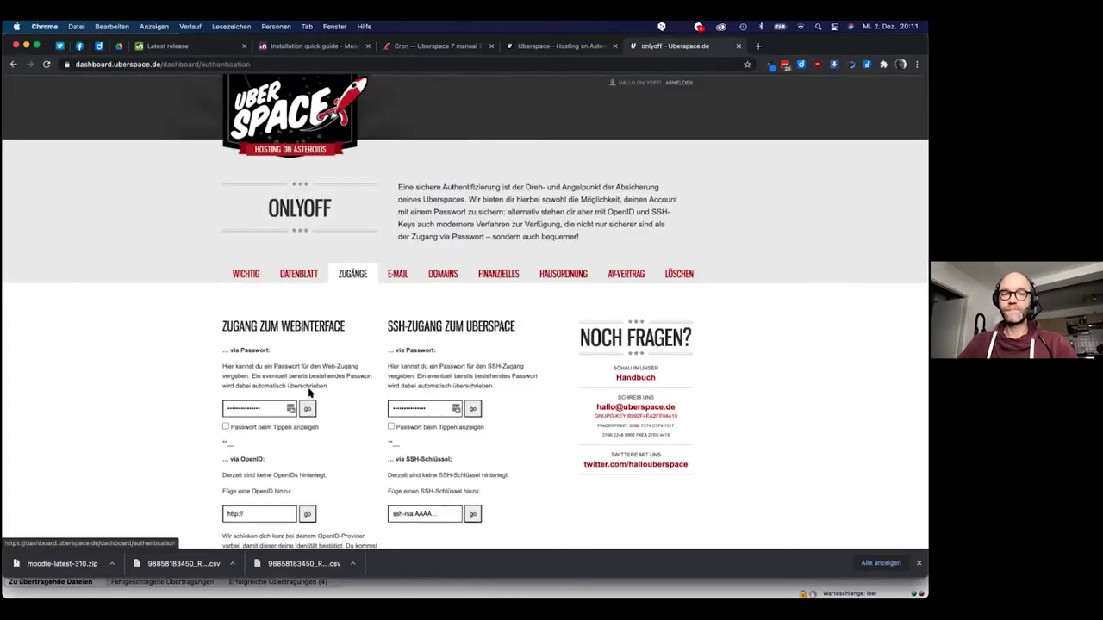
scroll(310, 392, down, 1)
scroll(310, 393, up, 1)
scroll(355, 354, down, 1)
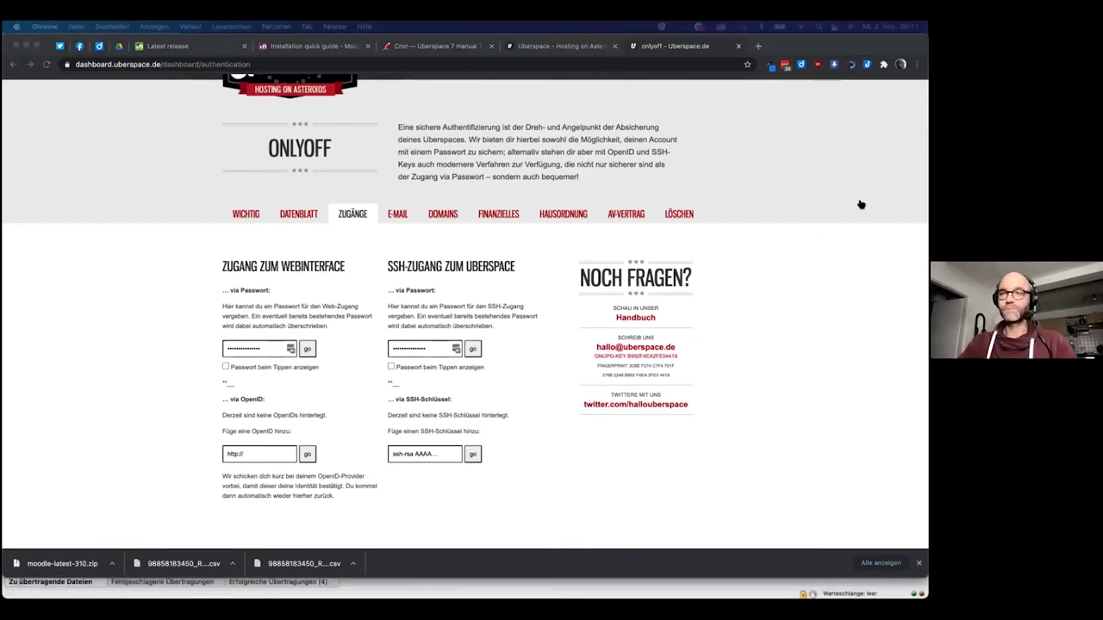
key(super+Tab)
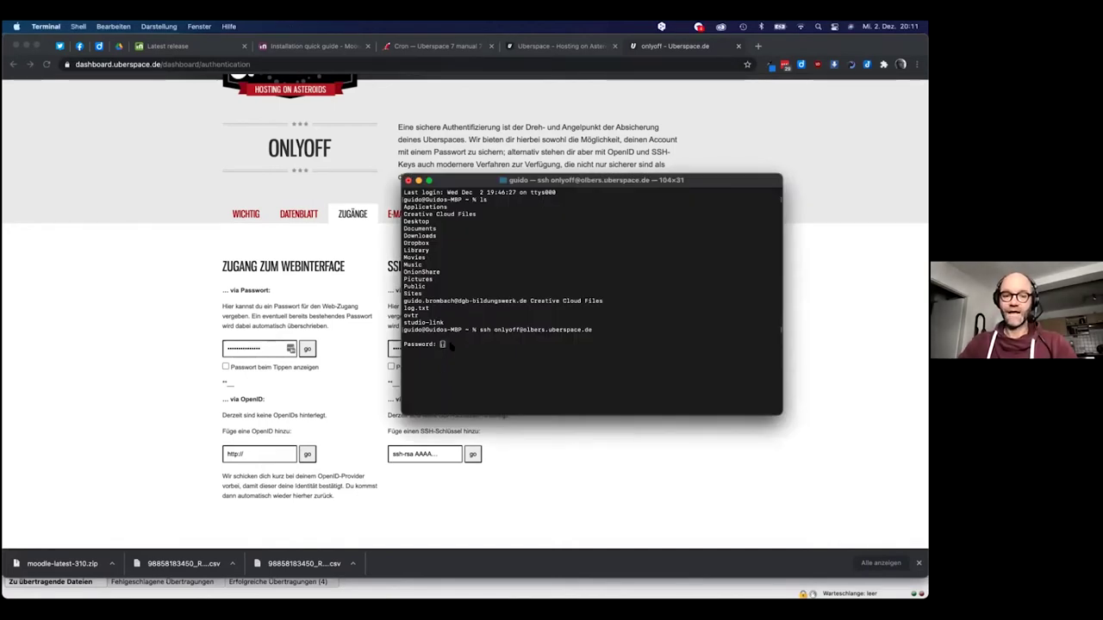
Submit the SSH password to log in to the Uberspace server
key(Return)
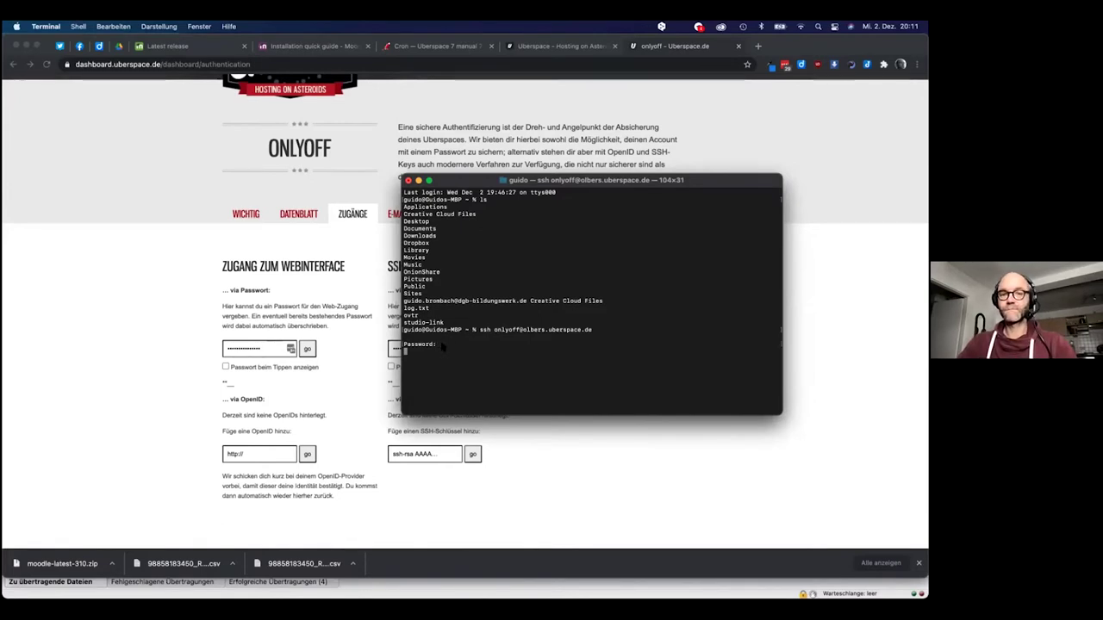
key(Return)
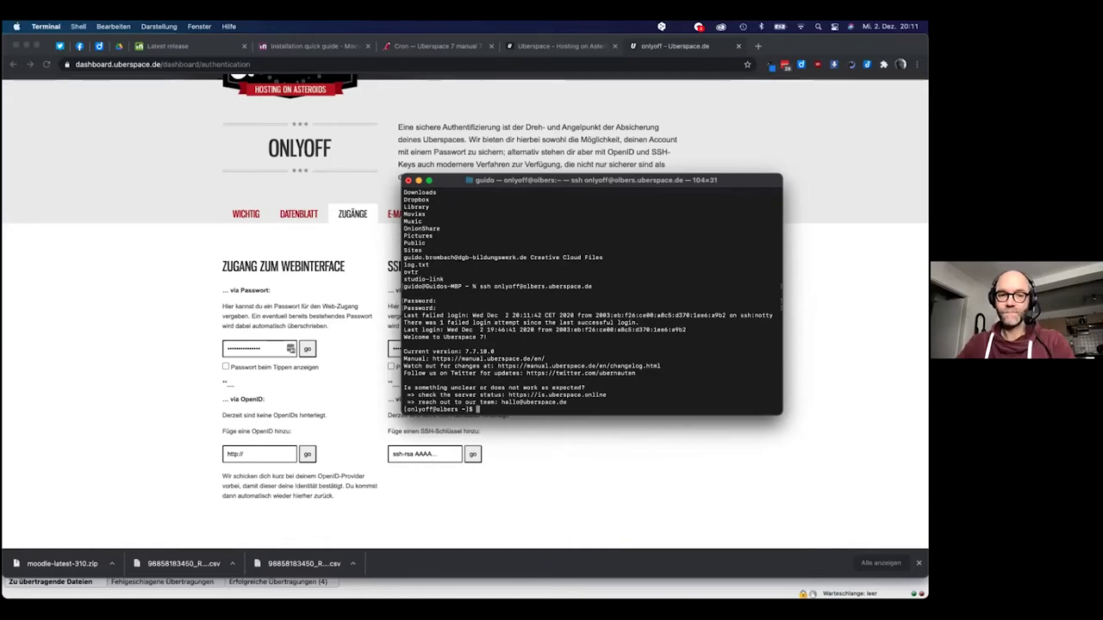
drag(441, 403, 583, 395)
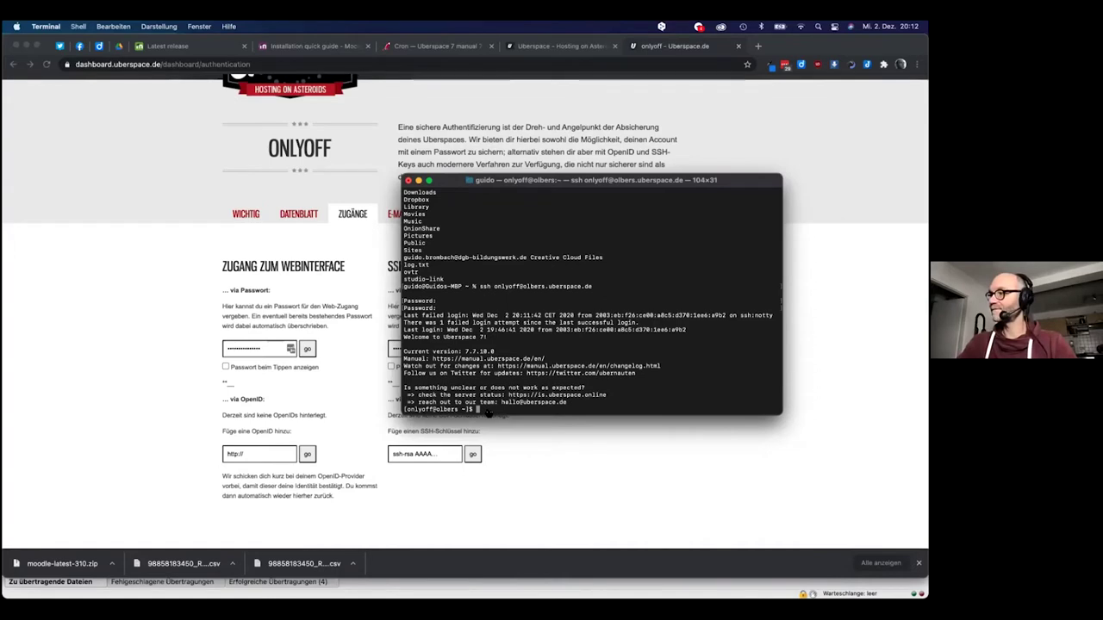
key(super+Tab)
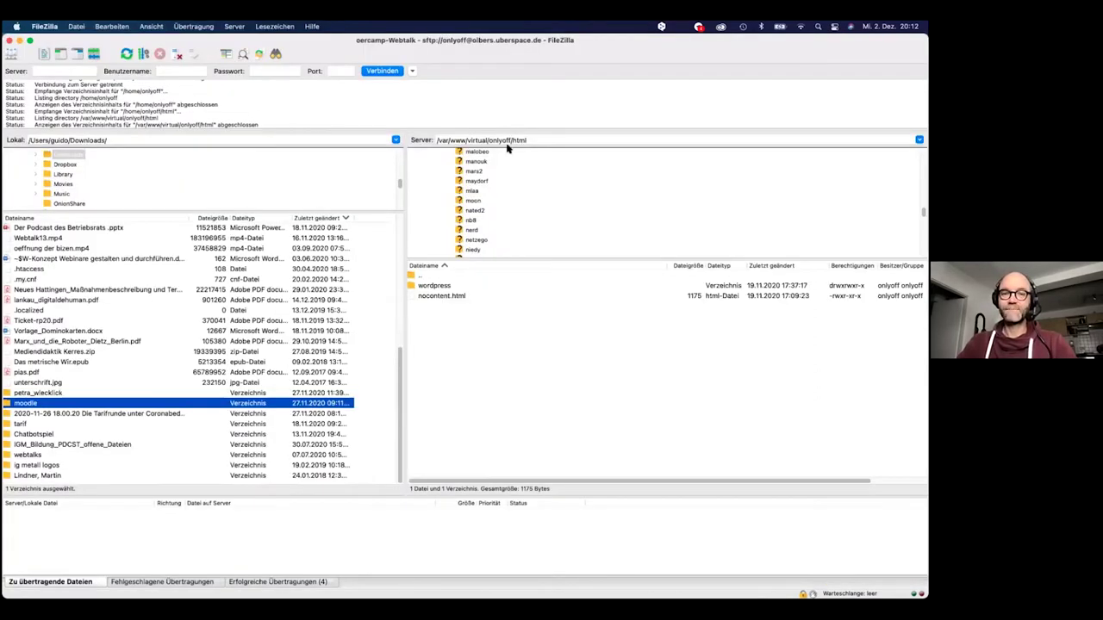
key(super+Tab)
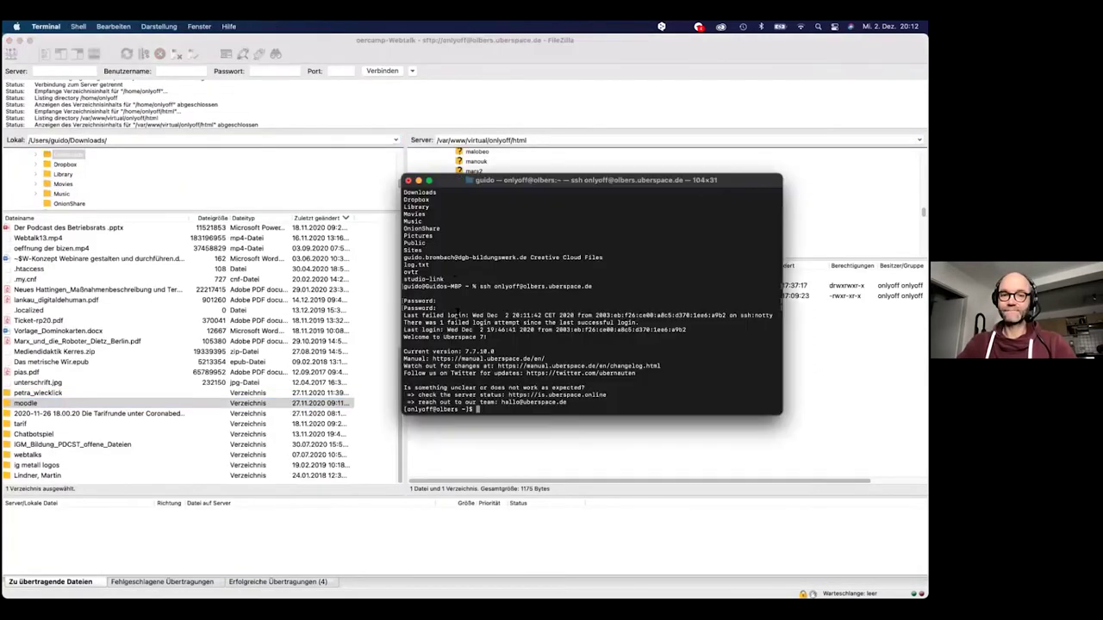
List the home folder, change into html and list nocontent.html and wordpress
text(ls)
key(Return)
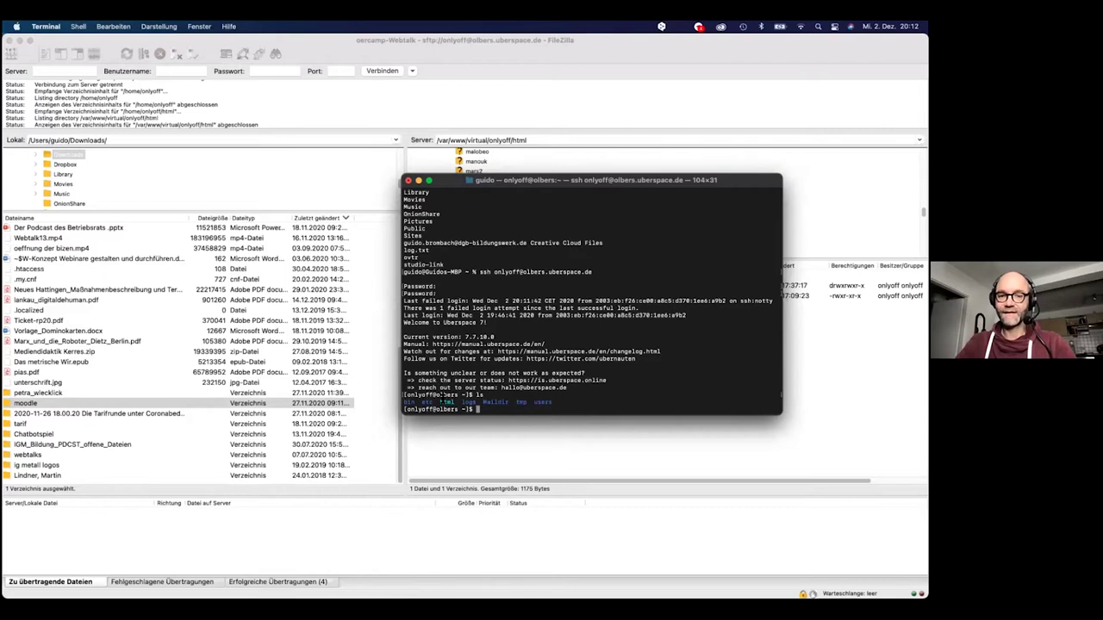
text(c)
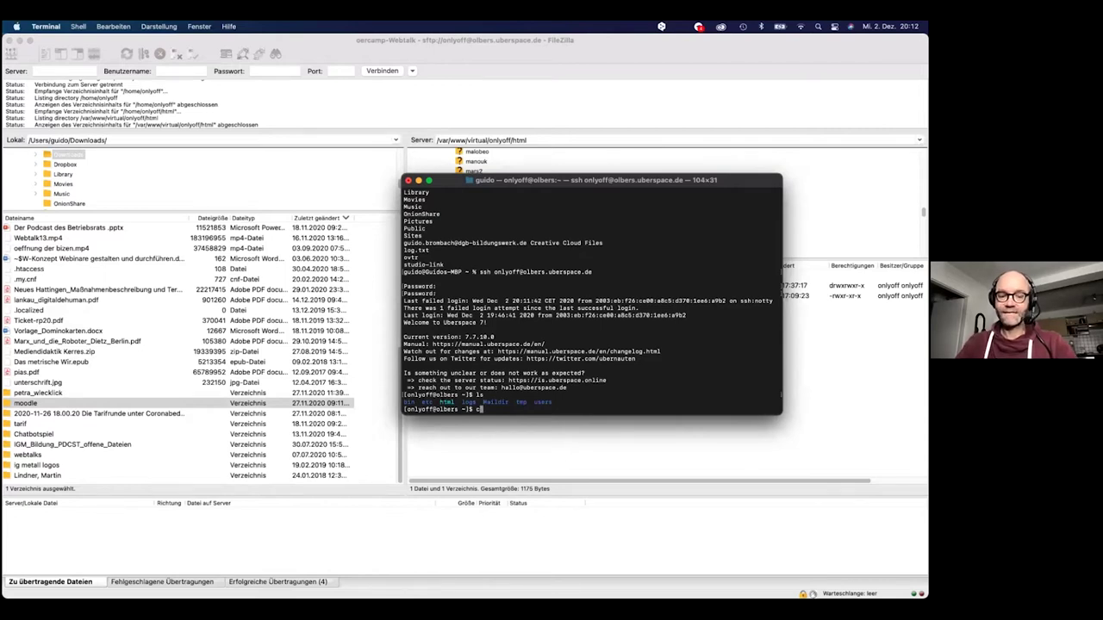
text(d html)
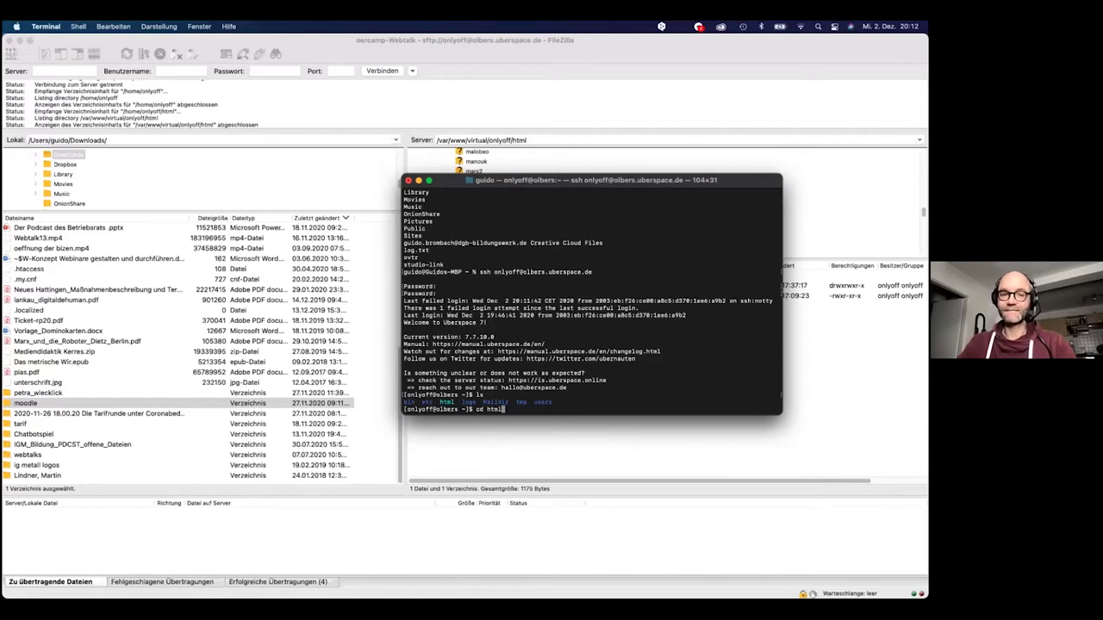
key(Return)
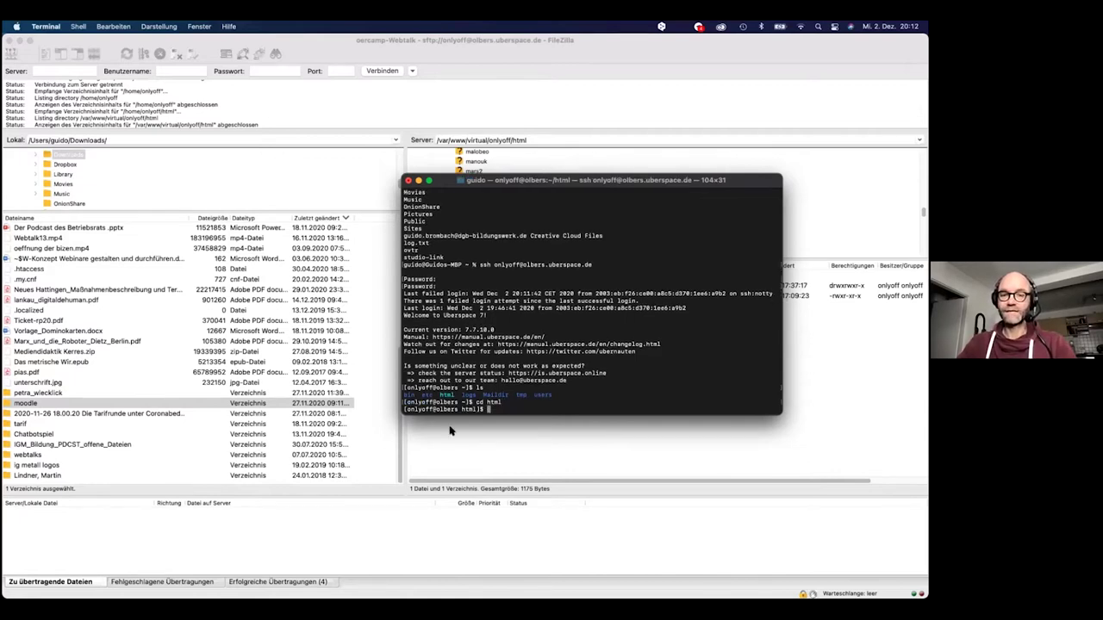
text(ls)
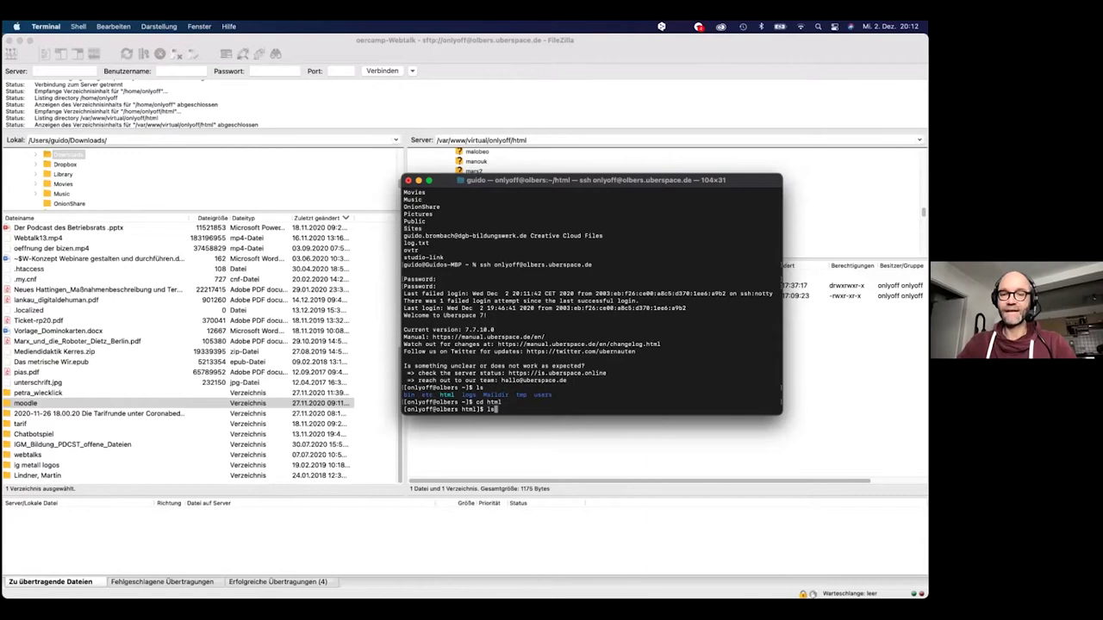
key(Return)
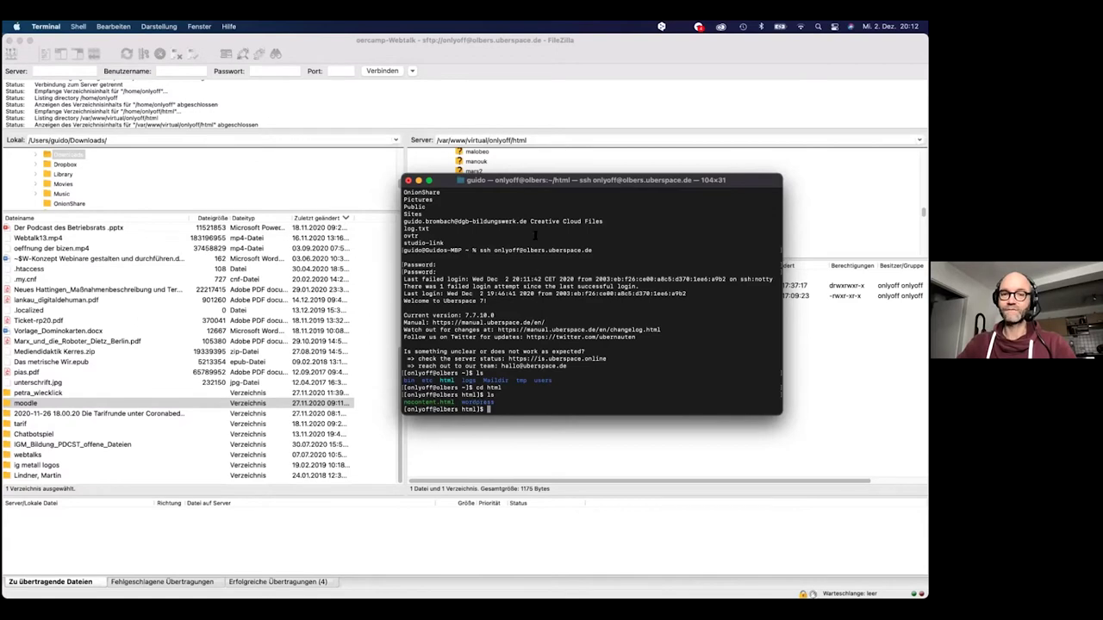
drag(534, 183, 579, 360)
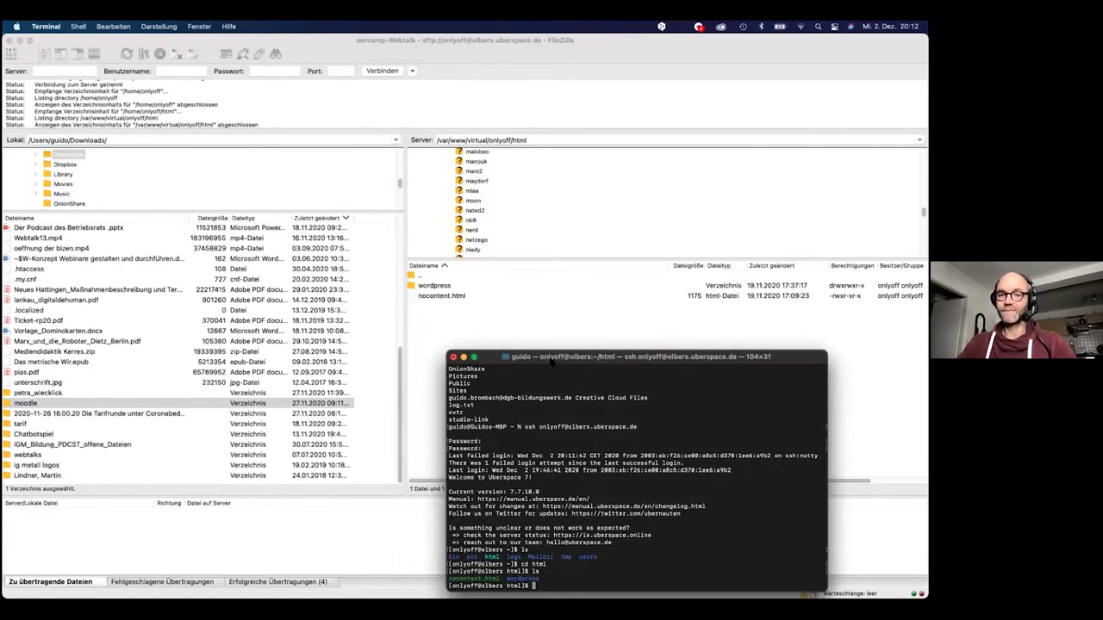
drag(550, 357, 492, 223)
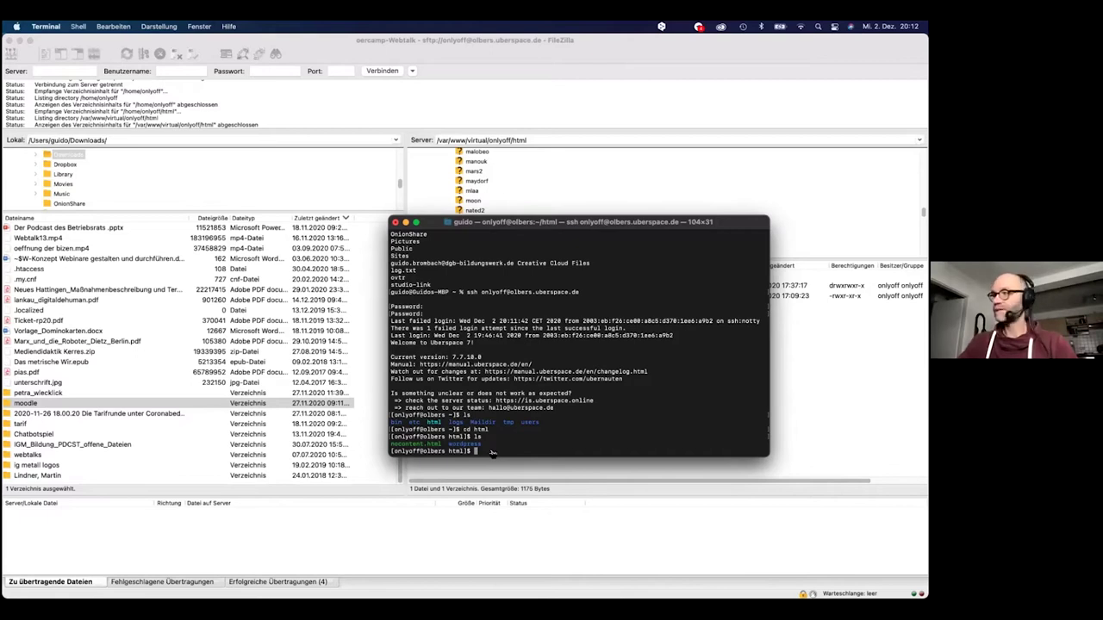
key(super+Tab)
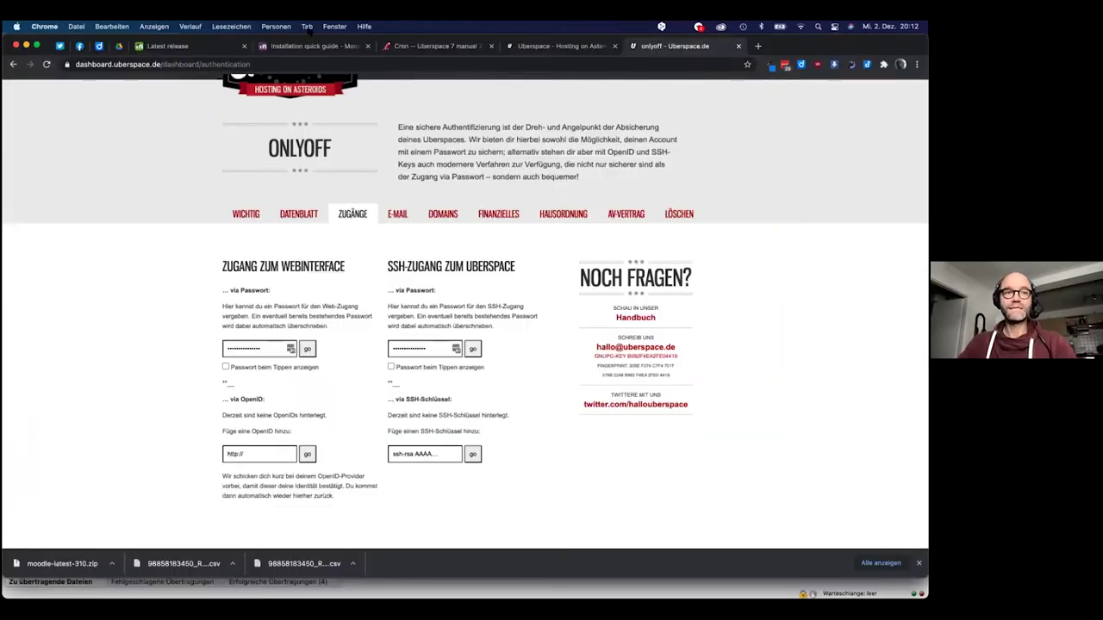
Open Moodle Docs' Installation quick guide and scroll to the Getting Moodle section
click(301, 45)
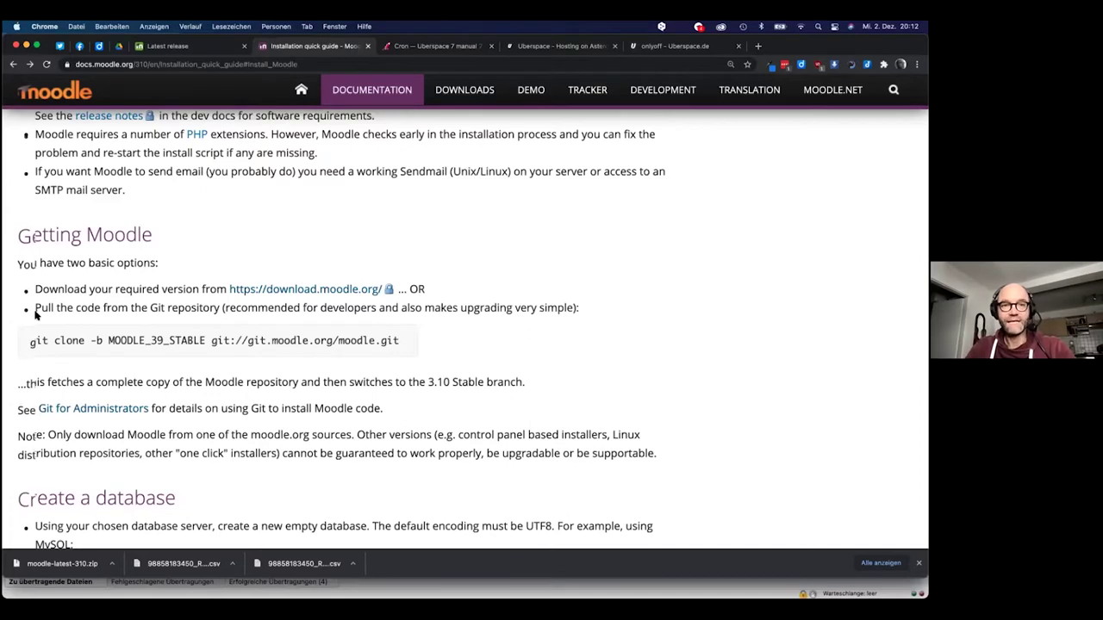
scroll(26, 448, up, 10)
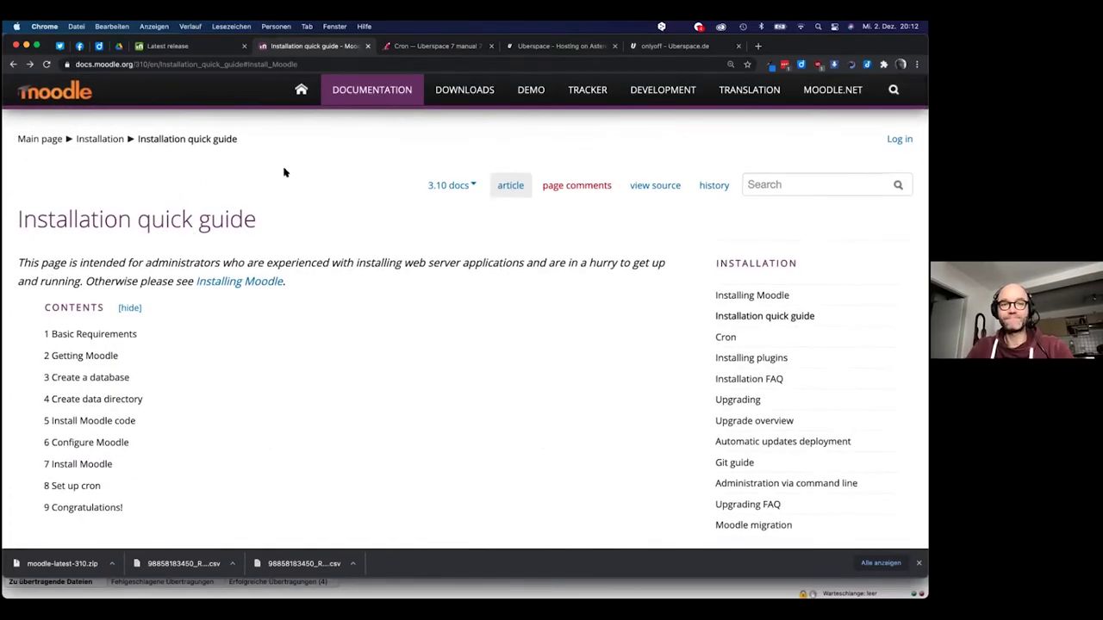
click(195, 49)
scroll(340, 176, down, 1)
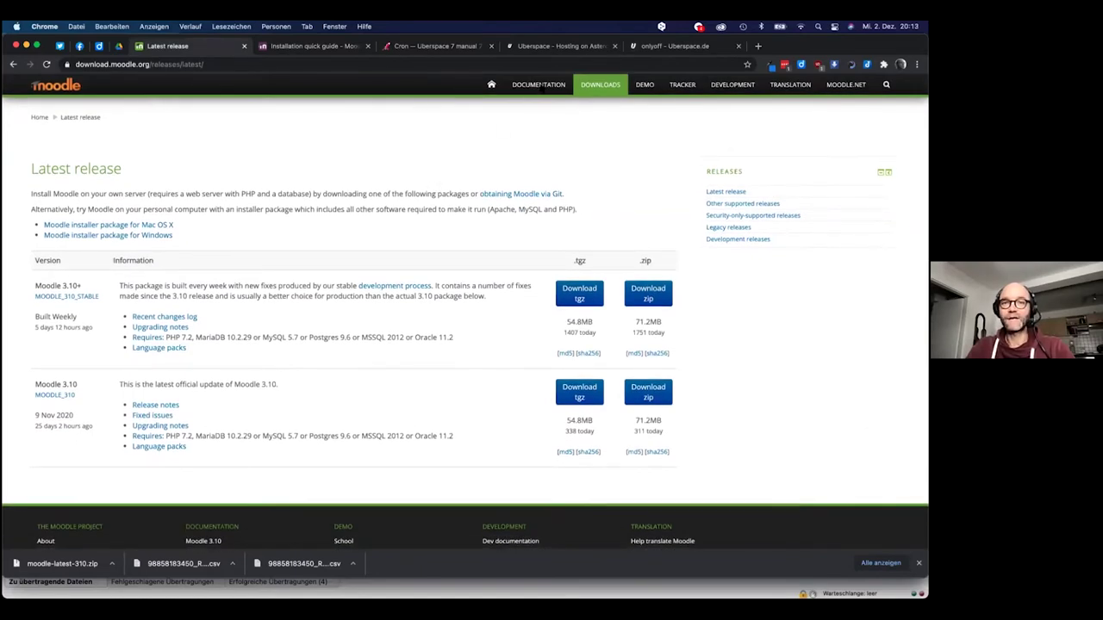
click(534, 87)
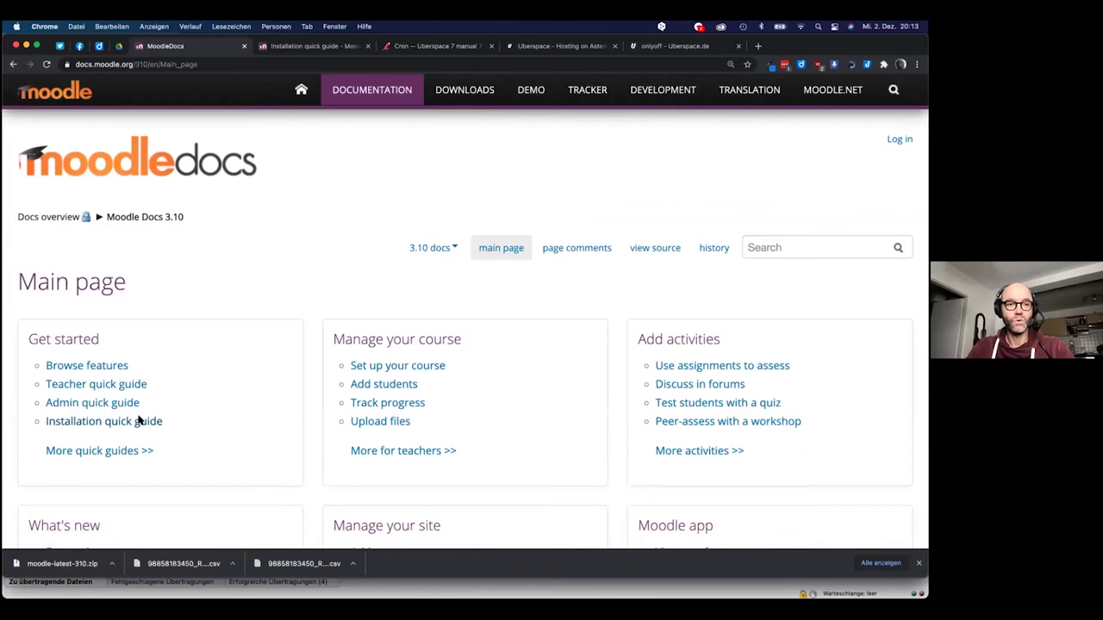
click(117, 424)
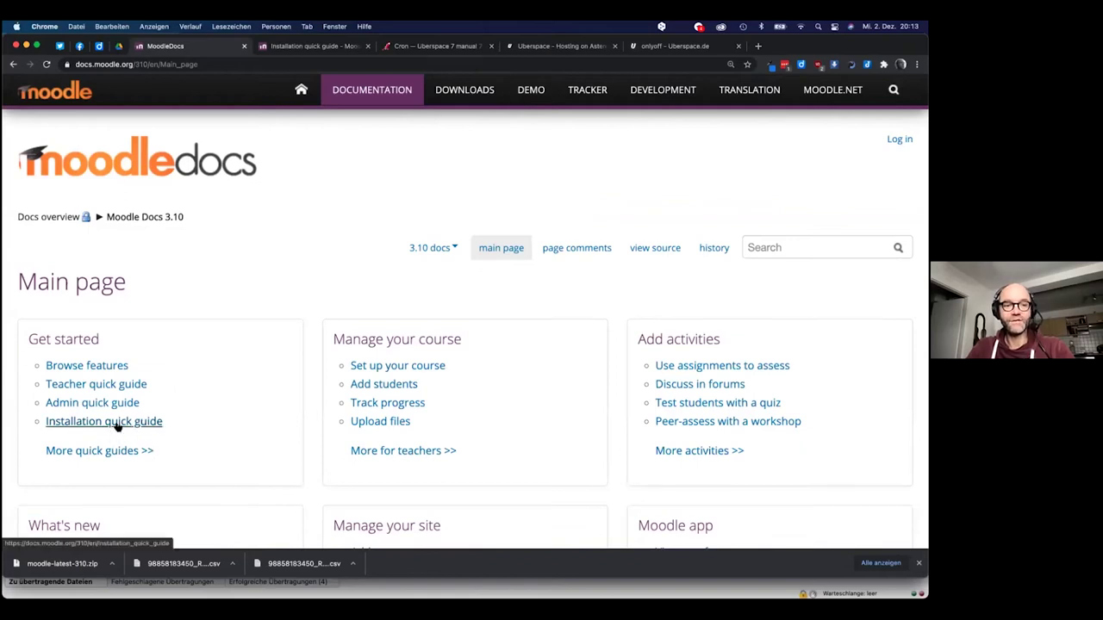
scroll(226, 328, down, 15)
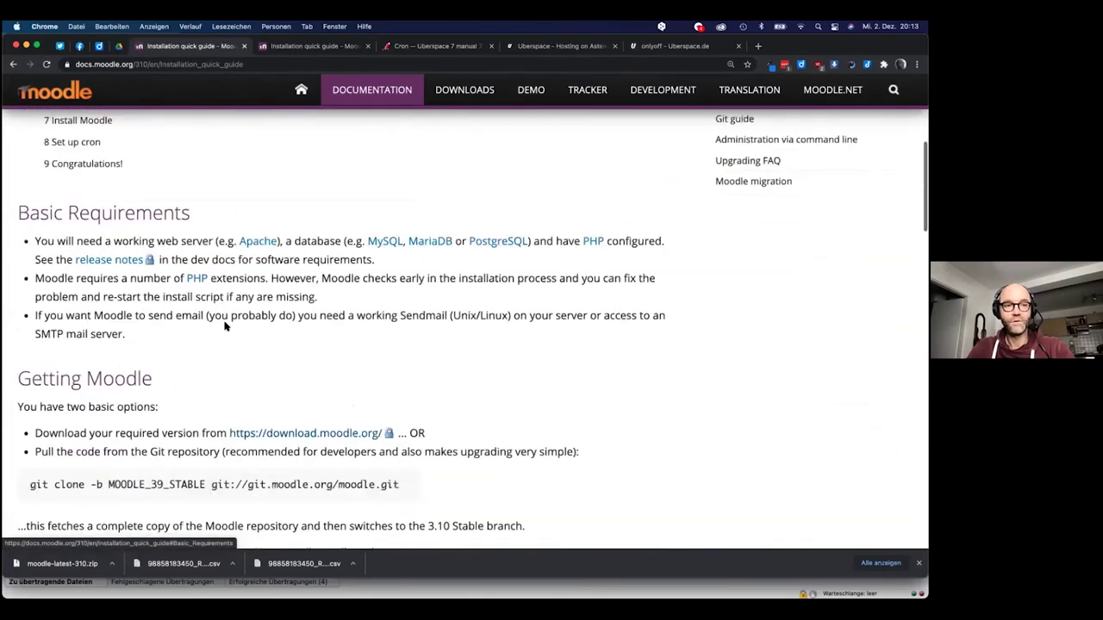
scroll(224, 322, down, 10)
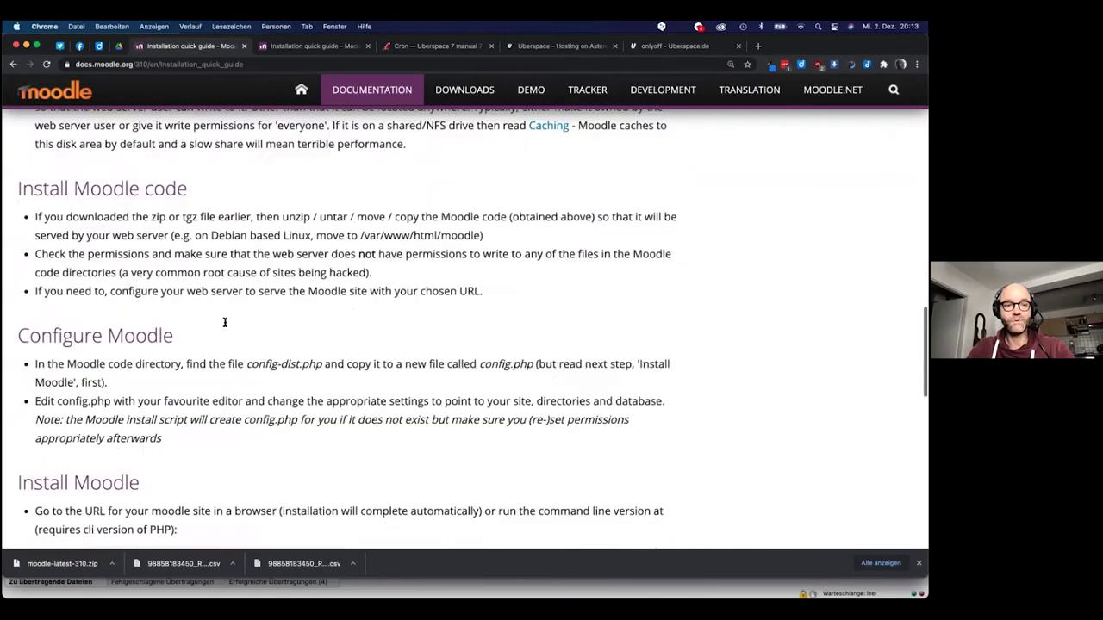
scroll(225, 324, up, 2)
scroll(226, 326, down, 1)
scroll(225, 325, up, 10)
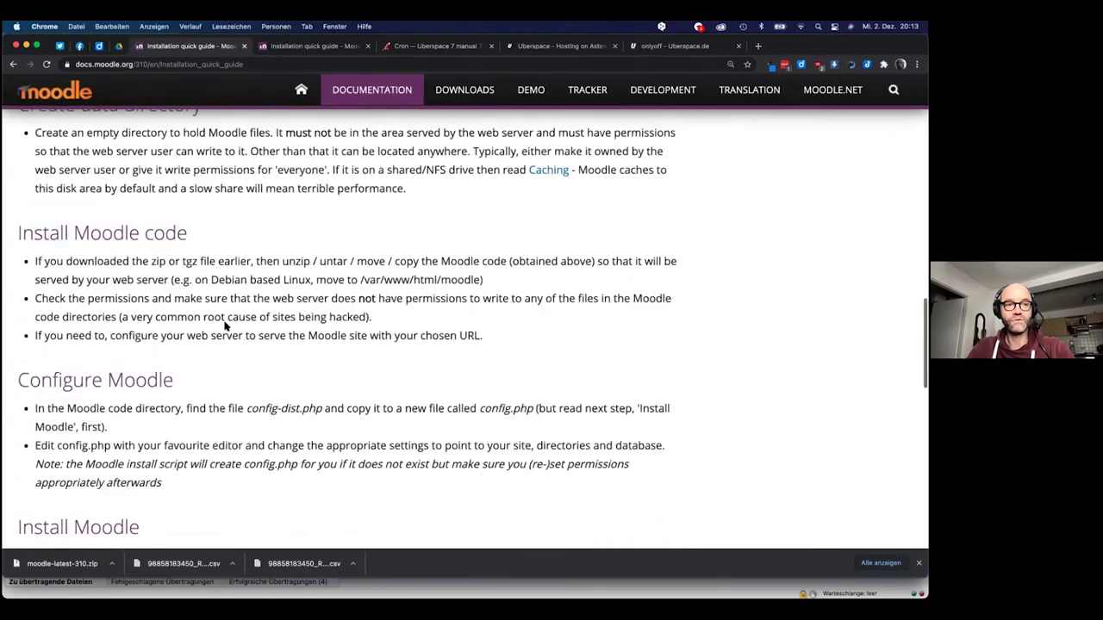
scroll(225, 323, up, 2)
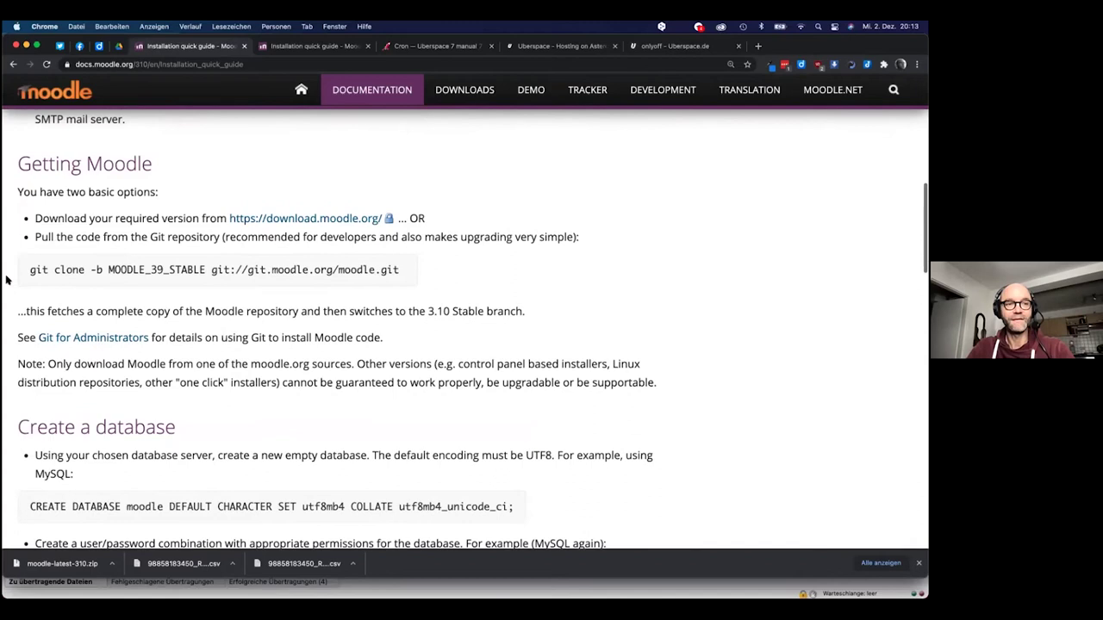
Copy the git clone -b MOODLE_39_STABLE command and paste it at the server prompt
drag(33, 269, 103, 270)
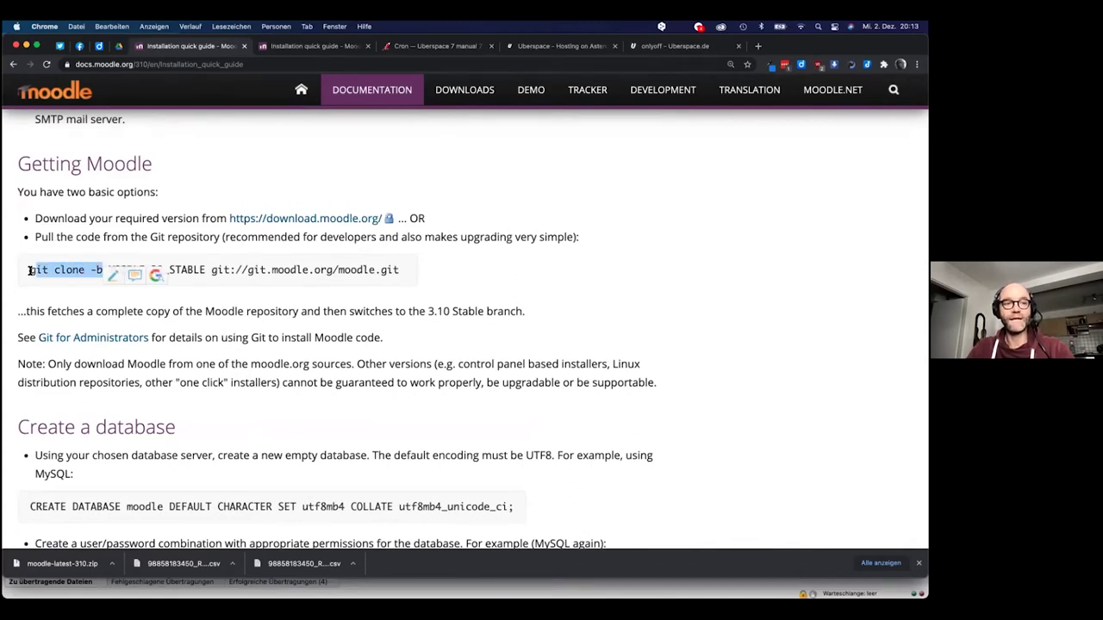
click(31, 270)
mouse_move(31, 271)
mouse_down()
mouse_move(303, 259)
mouse_move(401, 271)
mouse_up()
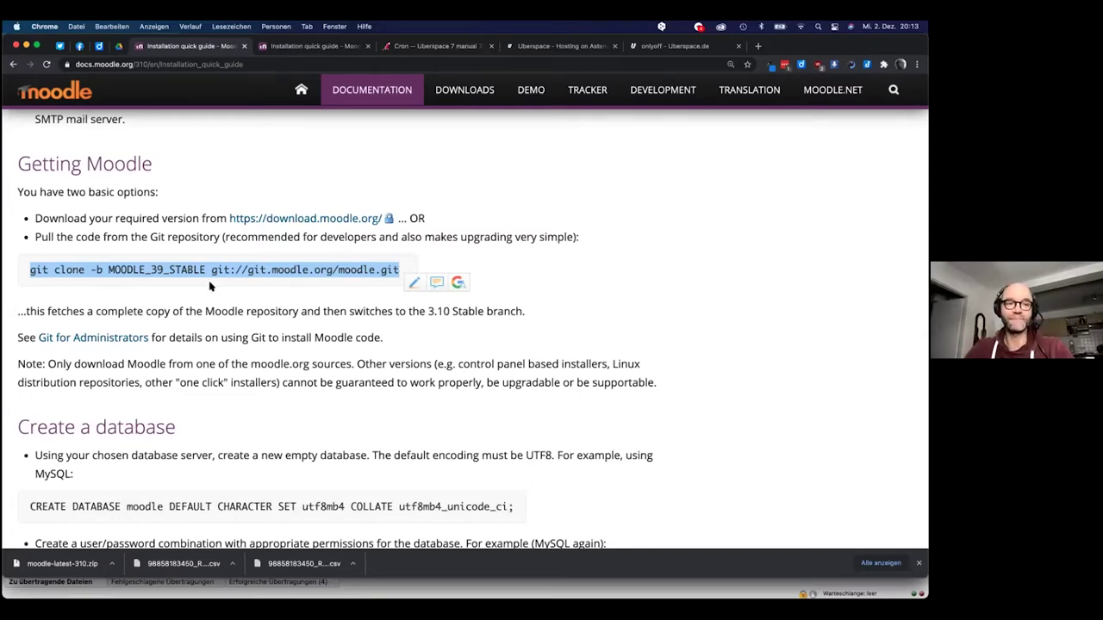
click(59, 271)
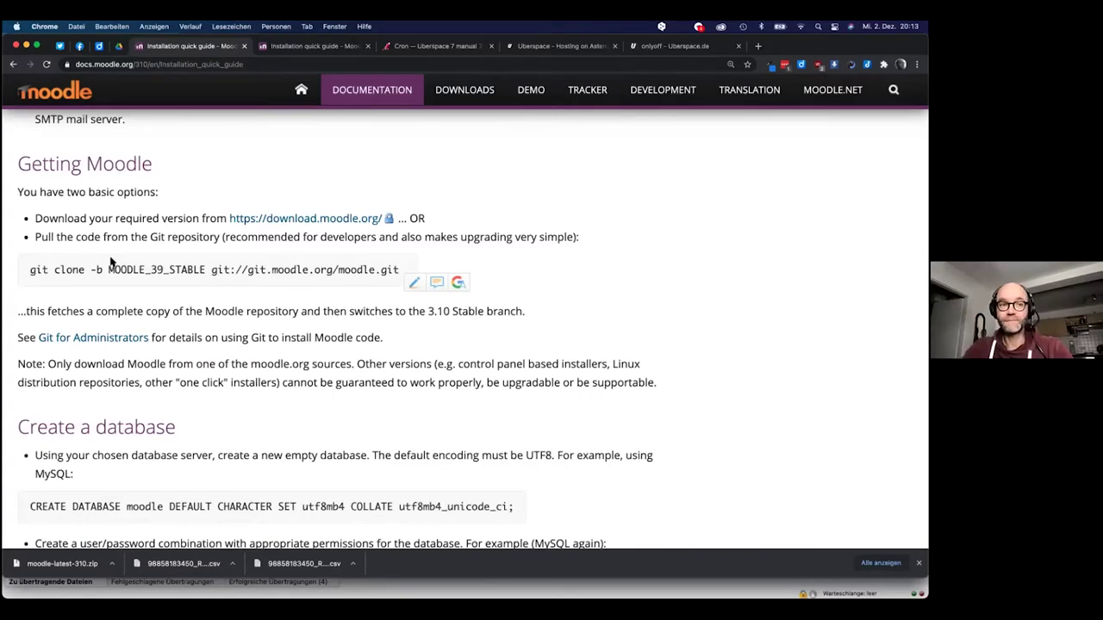
mouse_move(109, 269)
mouse_down()
mouse_move(405, 269)
mouse_move(12, 276)
mouse_up()
click(211, 268)
key(super+c)
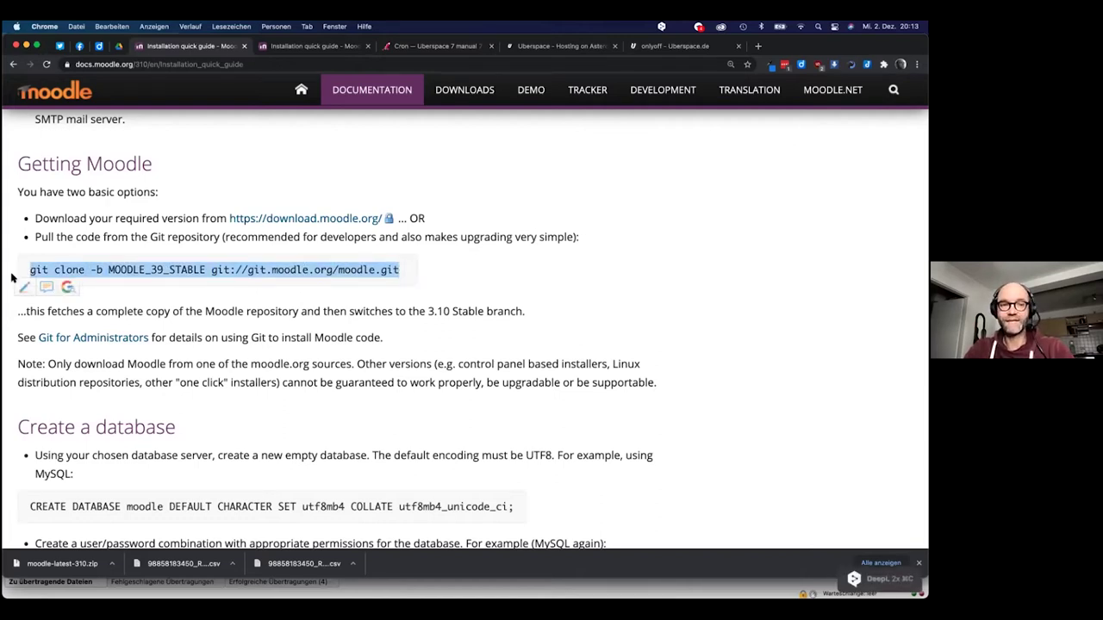
key(super+Tab)
key(super+v)
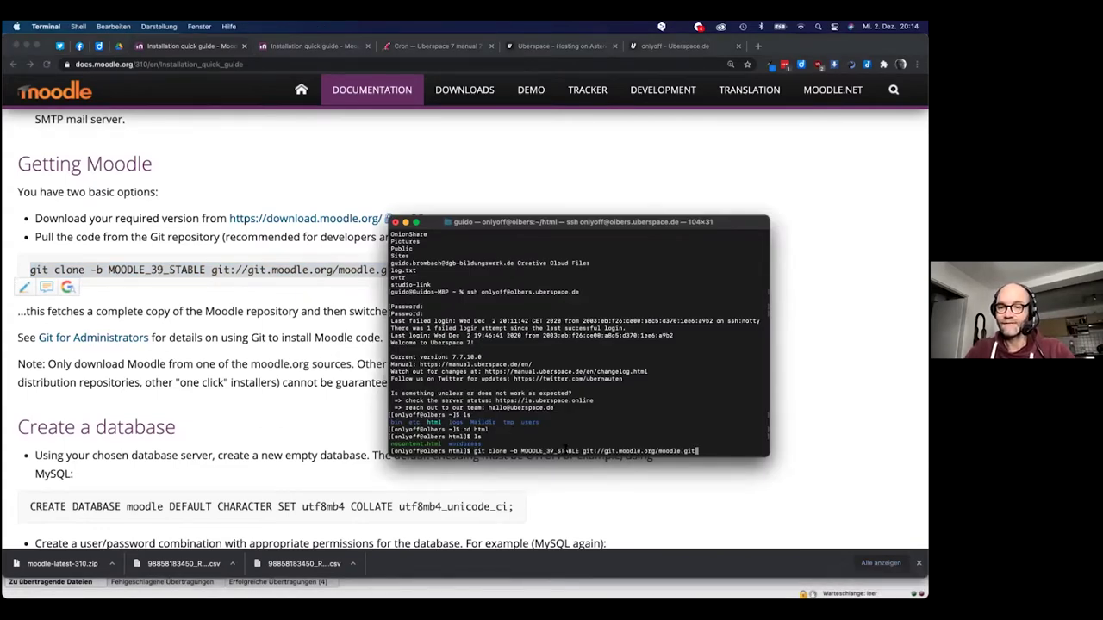
Move the cursor back to the branch name in the unrun command and return to Chrome
key(Left)
key(Left)
key(Left)
key(Left)
key(Left)
key(Left)
key(Left)
key(Left)
key(Left)
key(Left)
key(Left)
key(Left)
key(Left)
key(Left)
key(Left)
key(Left)
key(Left)
key(Left)
key(Left)
key(Left)
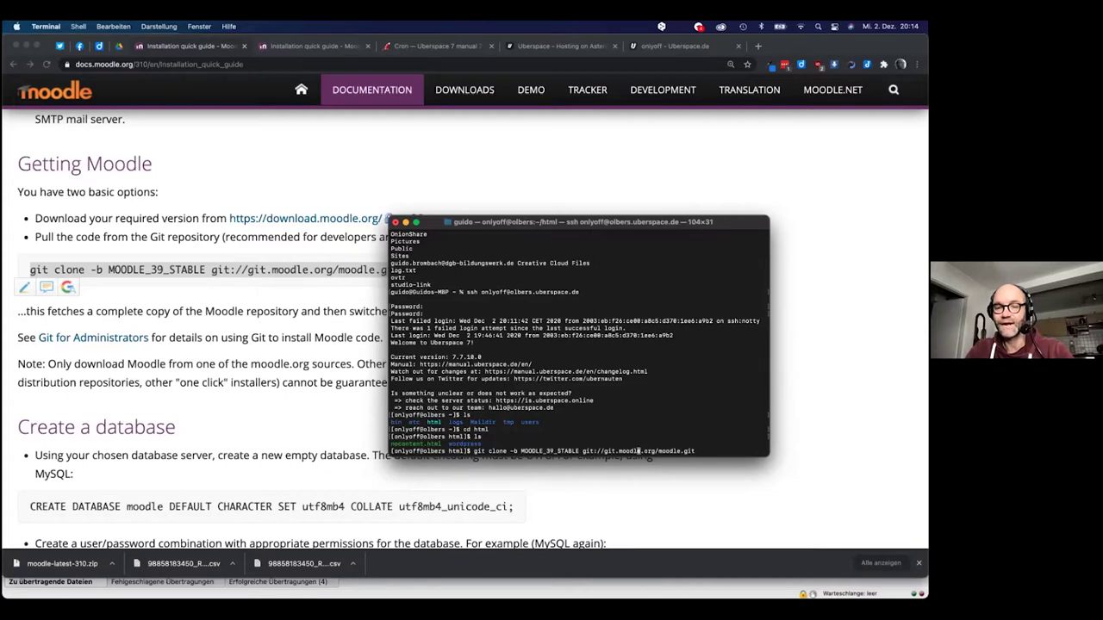
key(Left)
key(Left)
key(Left)
key(Left)
key(Left)
key(Left)
key(Left)
key(Left)
key(Left)
key(Left)
key(Left)
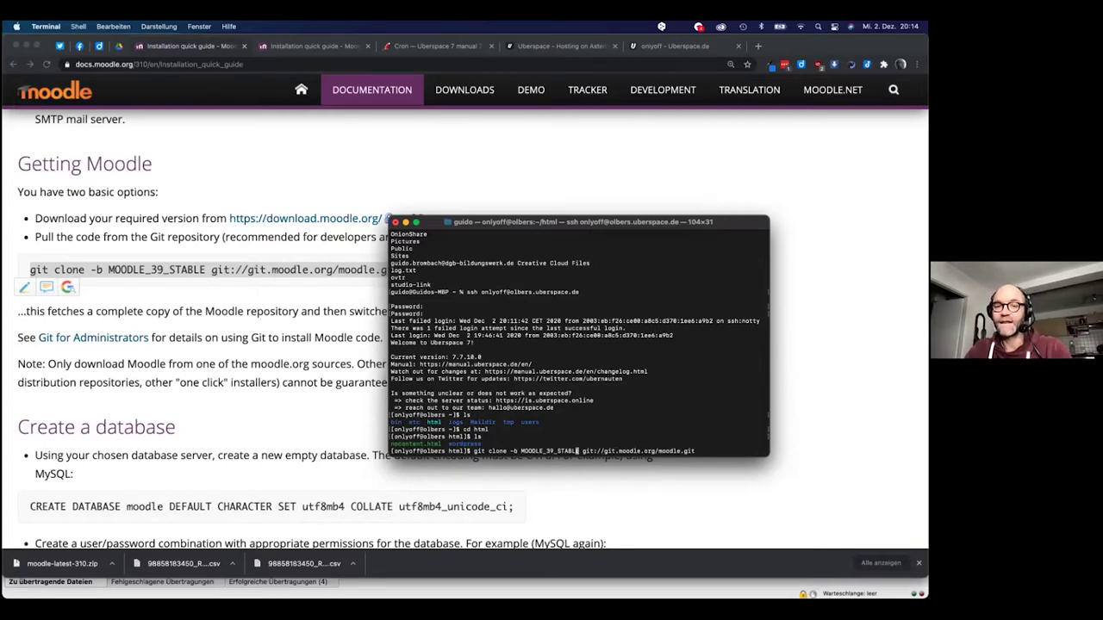
key(Left)
key(Left)
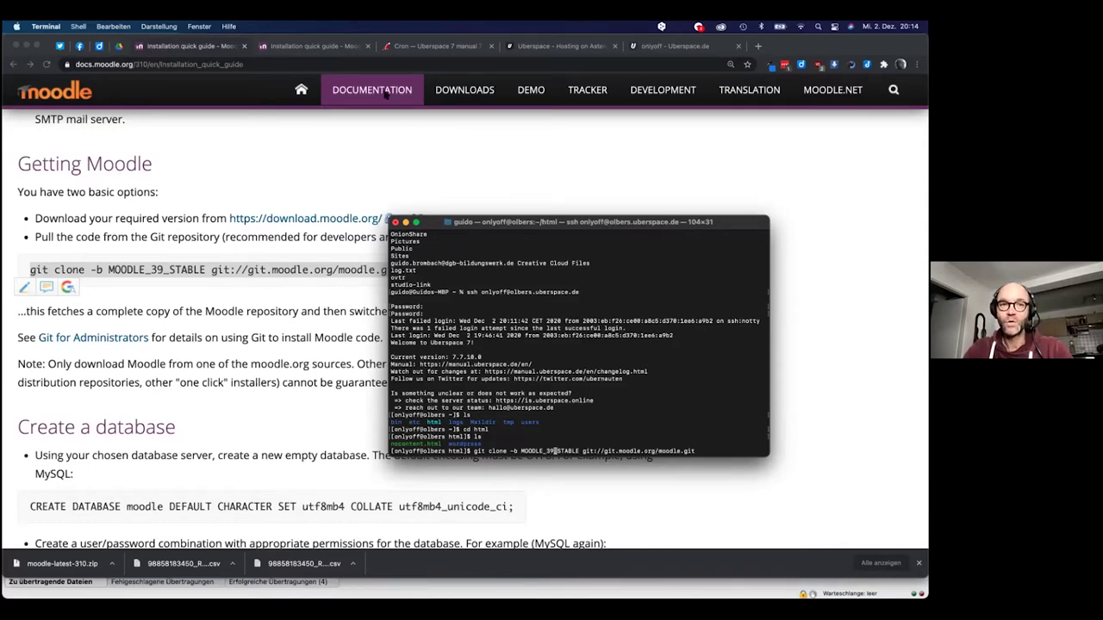
click(231, 48)
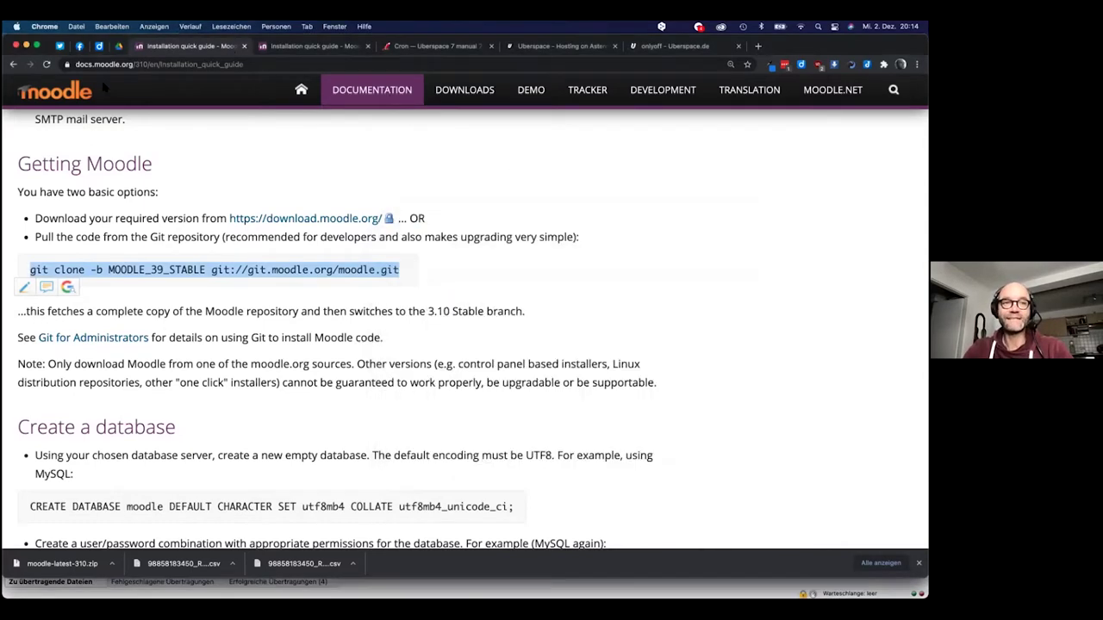
Check the MOODLE_310_STABLE branch name under Moodle 3.10+ on the Latest release page
click(15, 64)
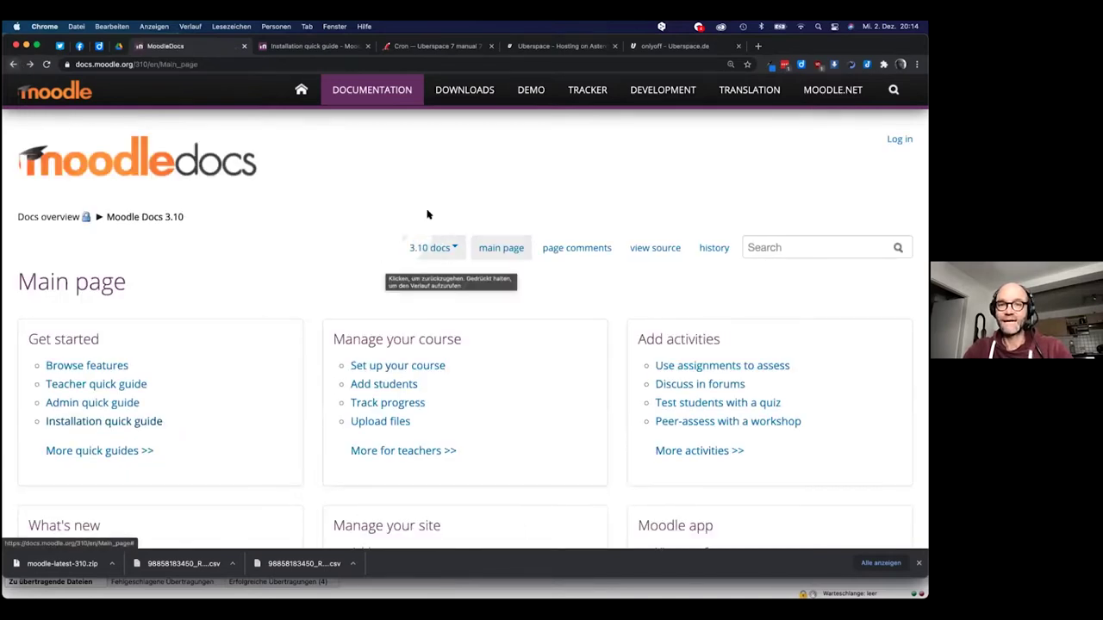
click(13, 66)
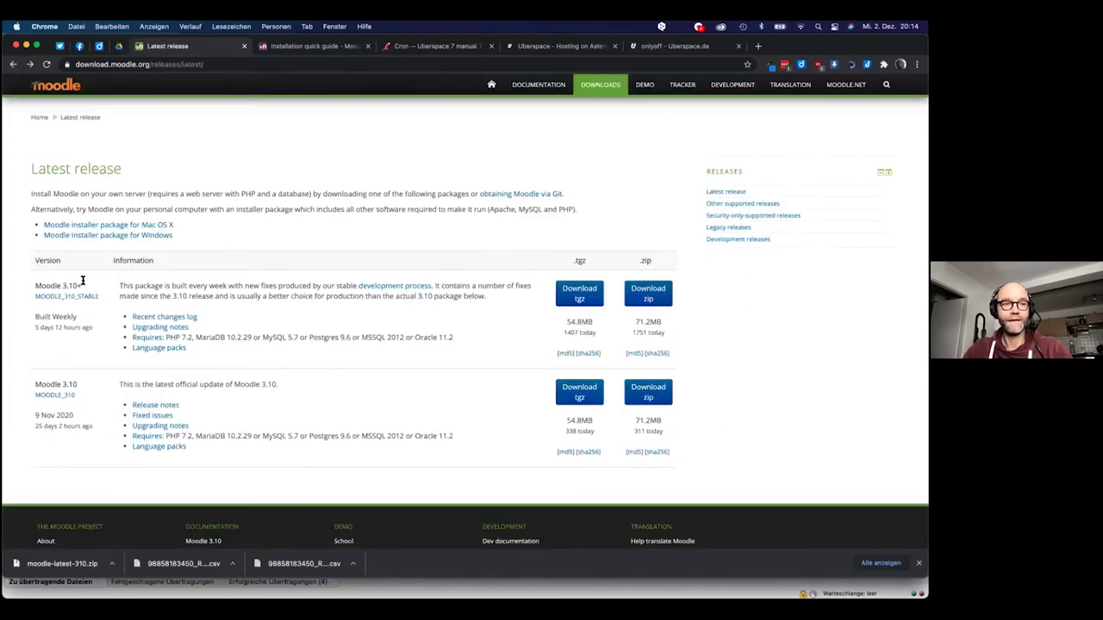
key(super+Tab)
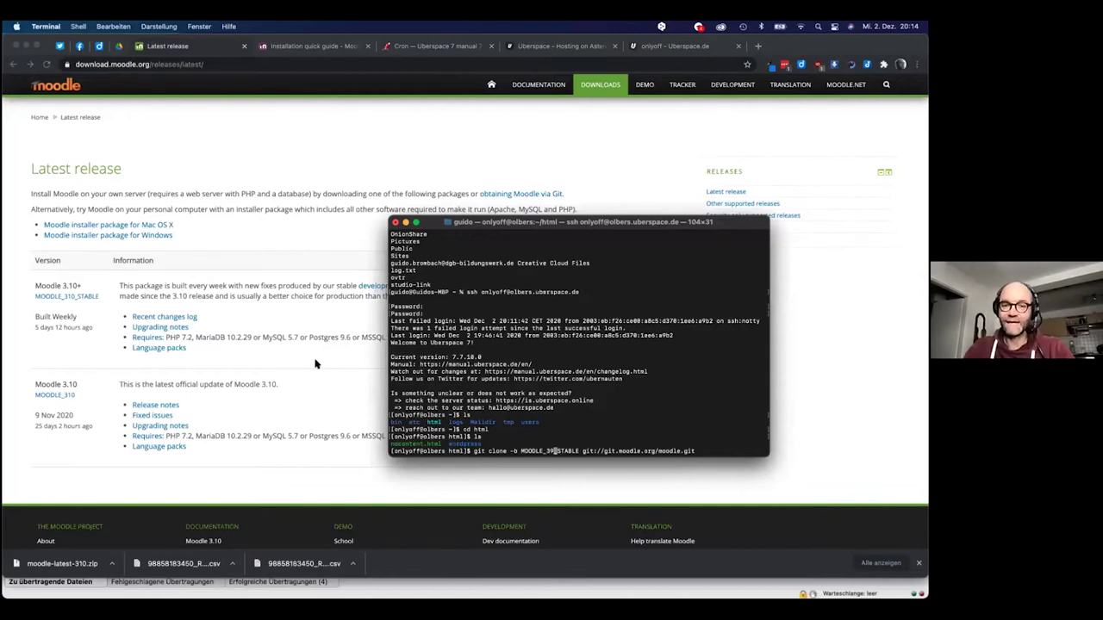
Change the branch to MOODLE_310_STABLE and run git clone, checking out 21460 files
key(BackSpace)
text(10)
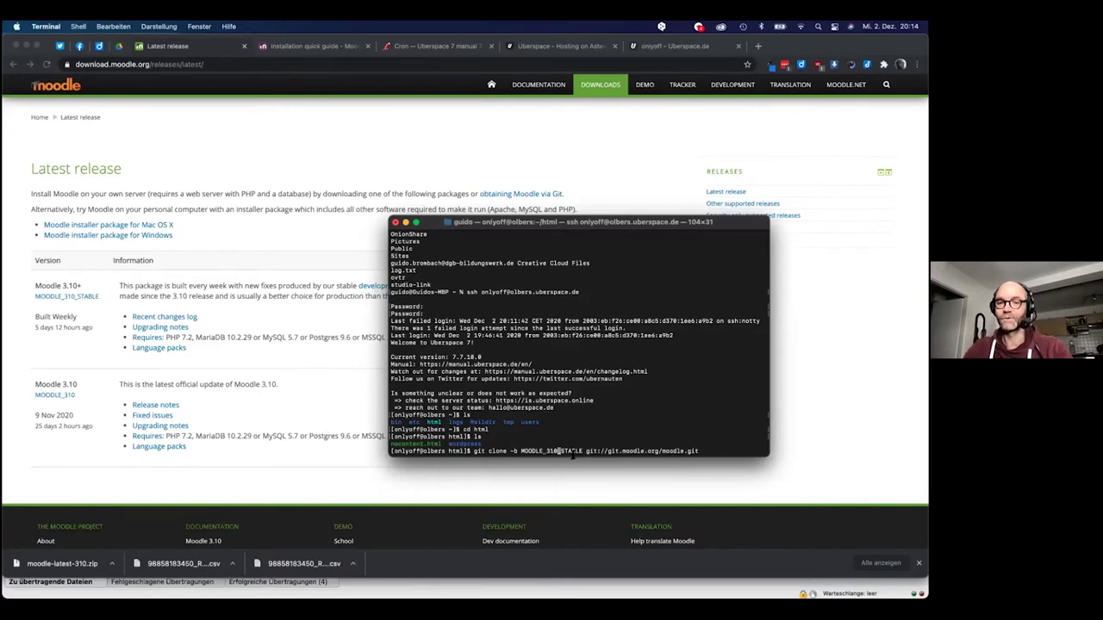
key(Right)
key(Right)
key(Right)
key(Right)
key(Right)
key(Right)
key(Right)
key(Right)
key(Right)
key(Right)
key(Right)
key(Right)
key(Right)
key(Right)
key(Right)
key(Right)
key(Right)
key(Right)
key(Right)
key(Right)
key(Right)
key(Right)
key(Right)
key(Right)
key(Right)
key(Right)
key(Right)
key(Right)
key(Right)
key(Right)
key(Right)
key(Right)
key(Right)
key(Right)
key(Right)
key(Right)
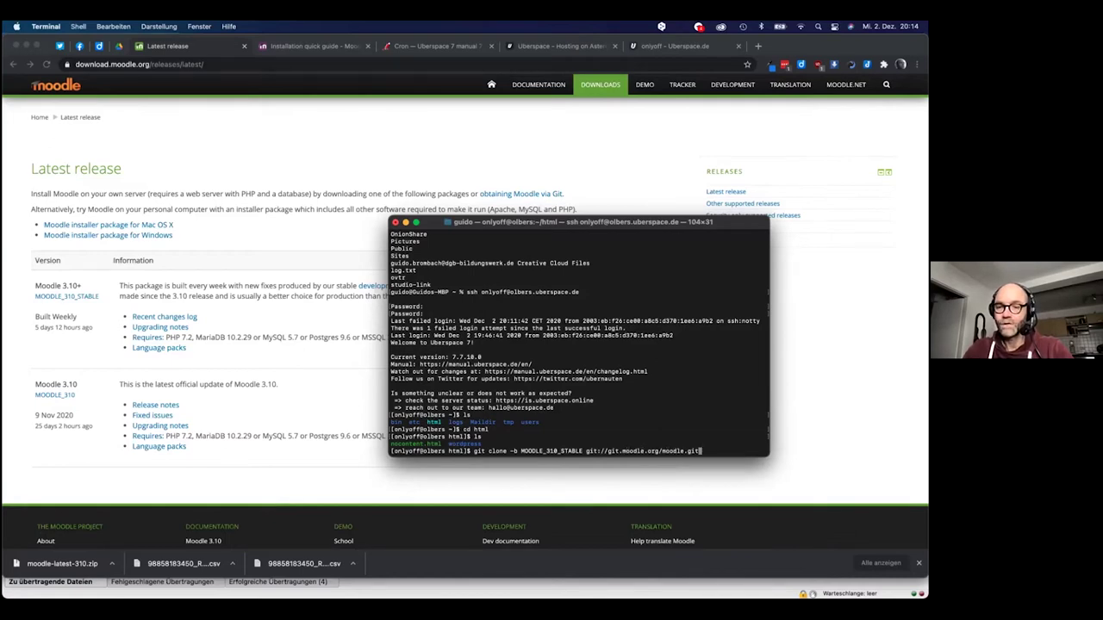
key(Return)
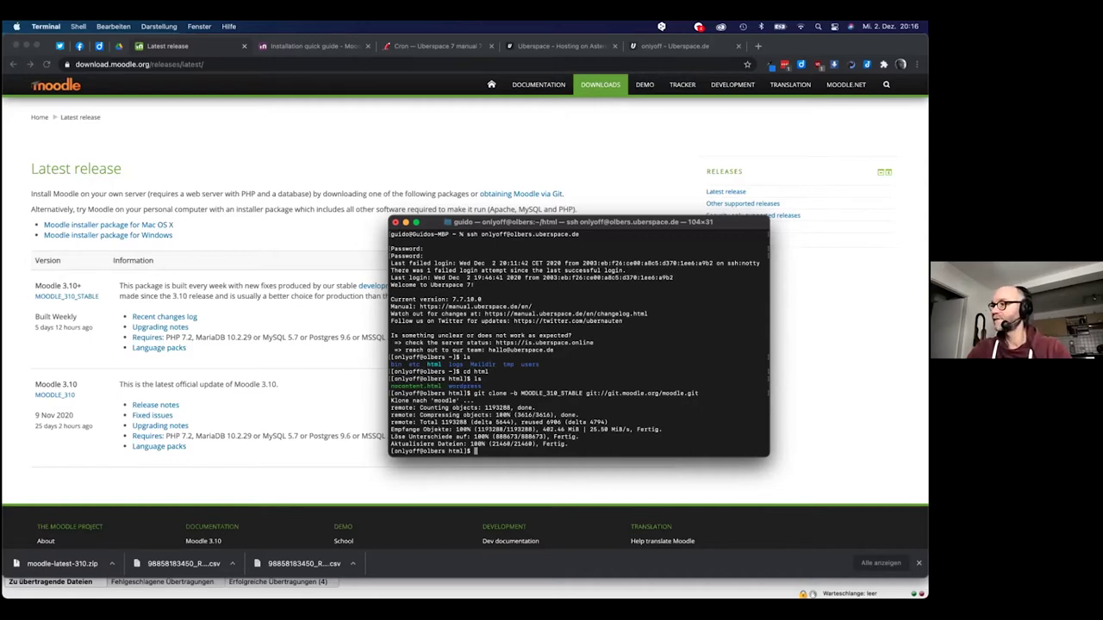
key(super+Tab)
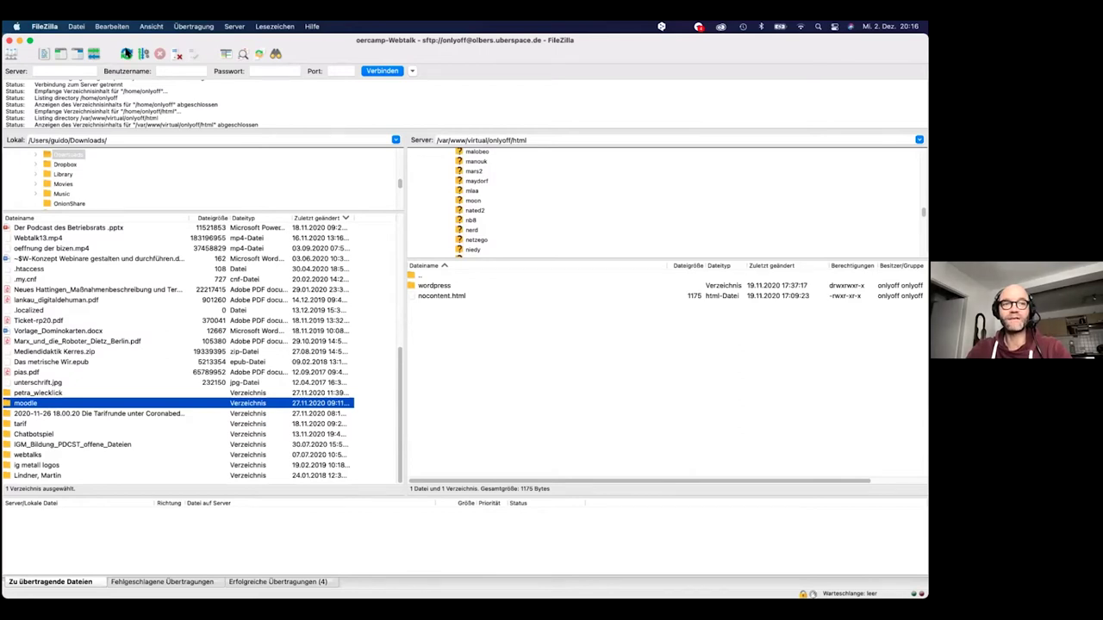
Refresh FileZilla's server html listing so the new moodle folder appears
click(127, 53)
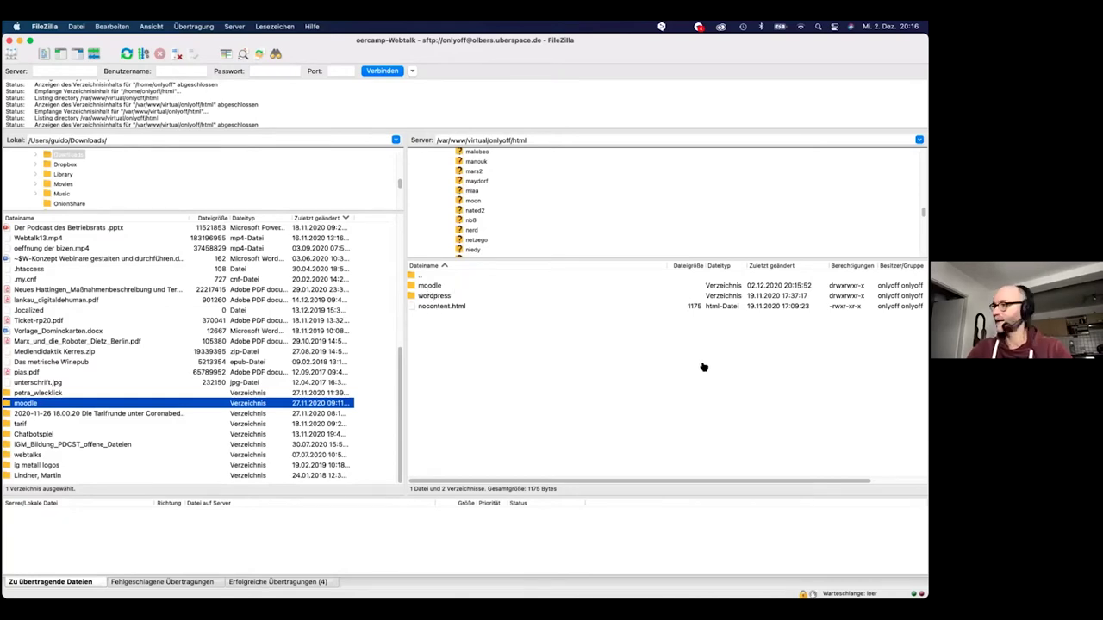
key(super+Tab)
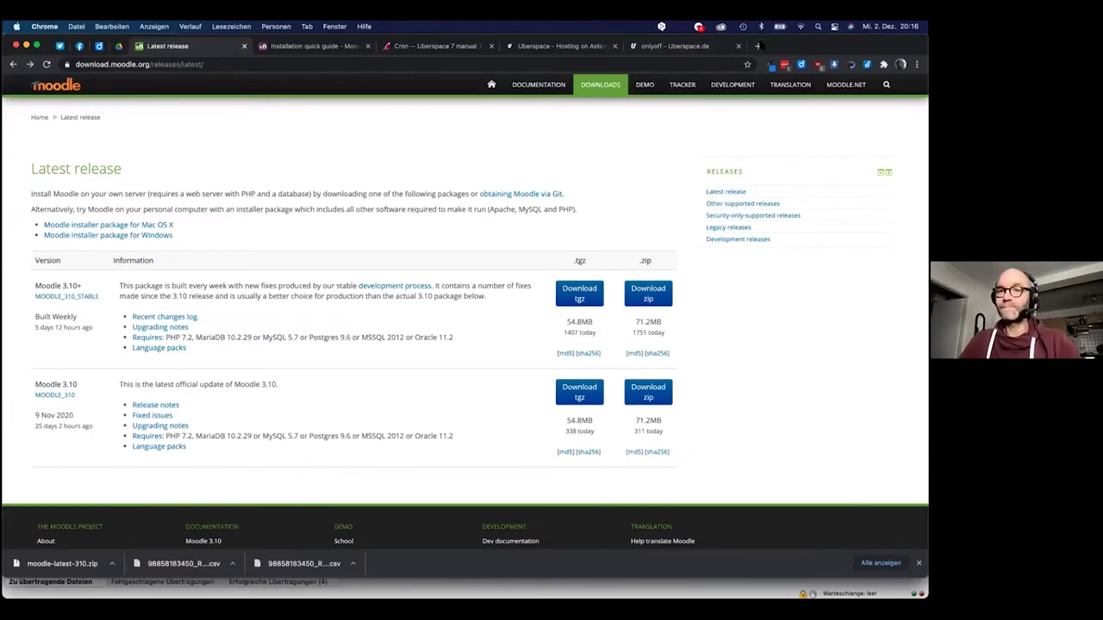
Open a blank new tab, then go to the Datenblatt page in the Uberspace dashboard
click(758, 45)
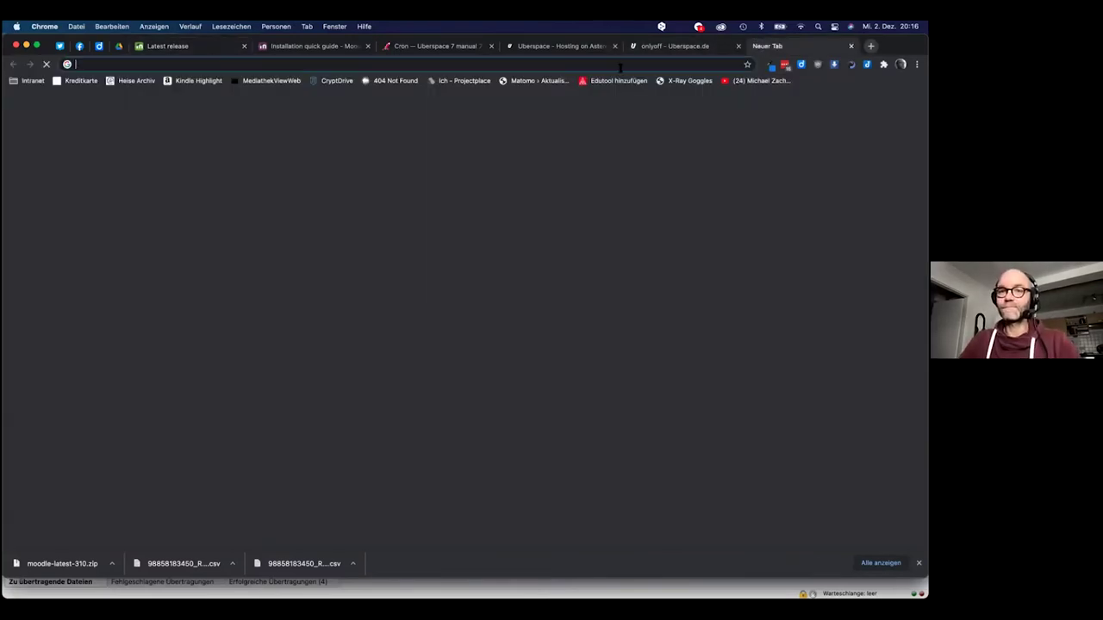
click(556, 48)
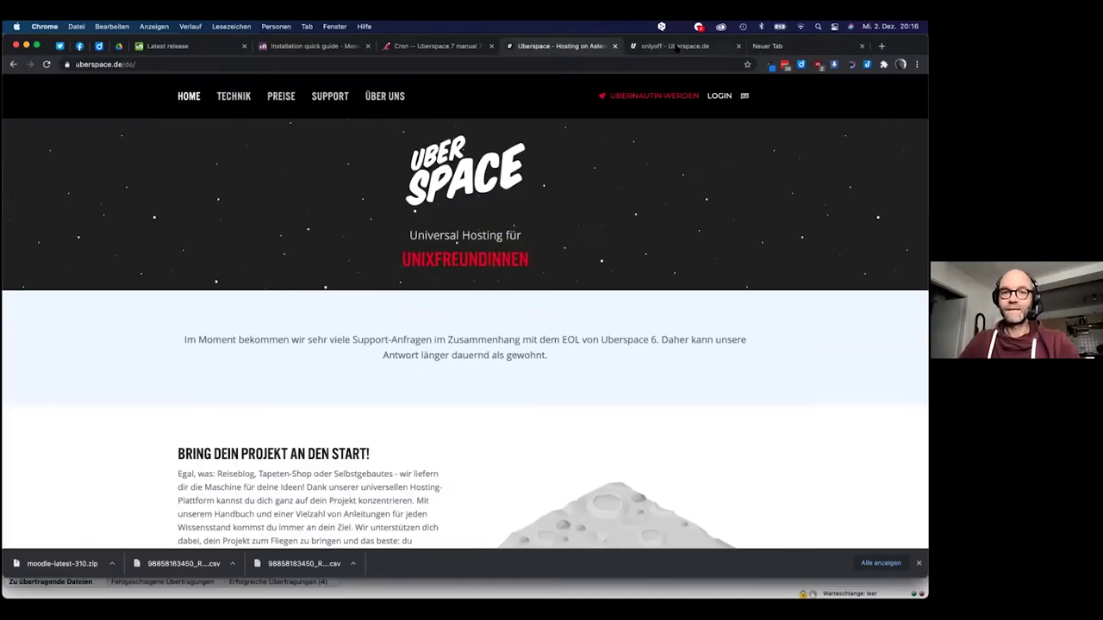
click(676, 47)
click(297, 216)
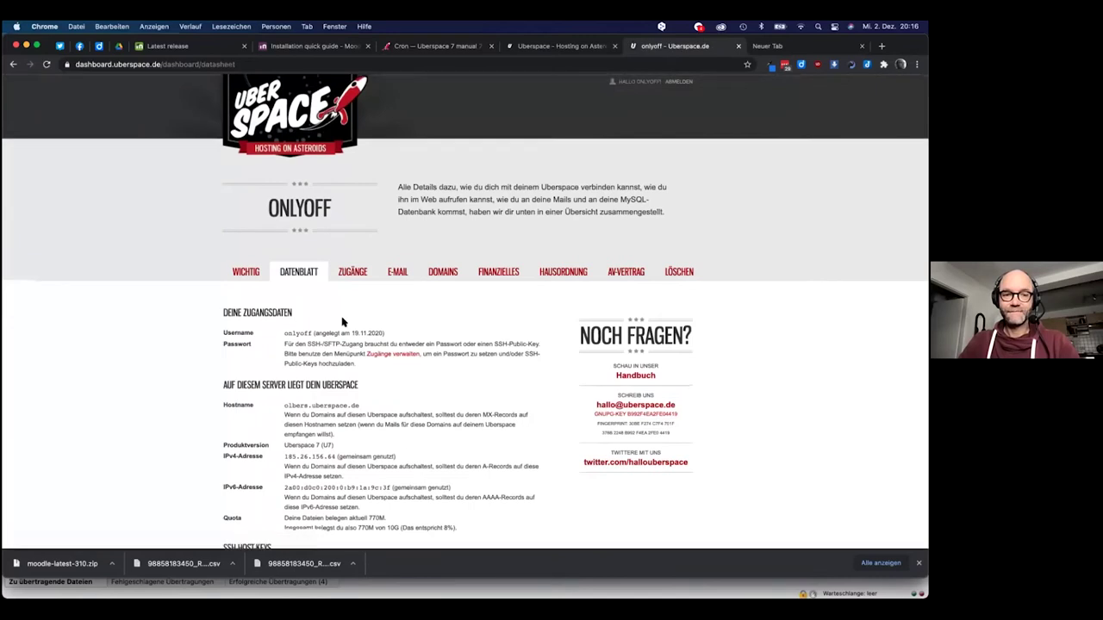
scroll(343, 322, down, 4)
scroll(342, 324, up, 2)
scroll(343, 324, down, 6)
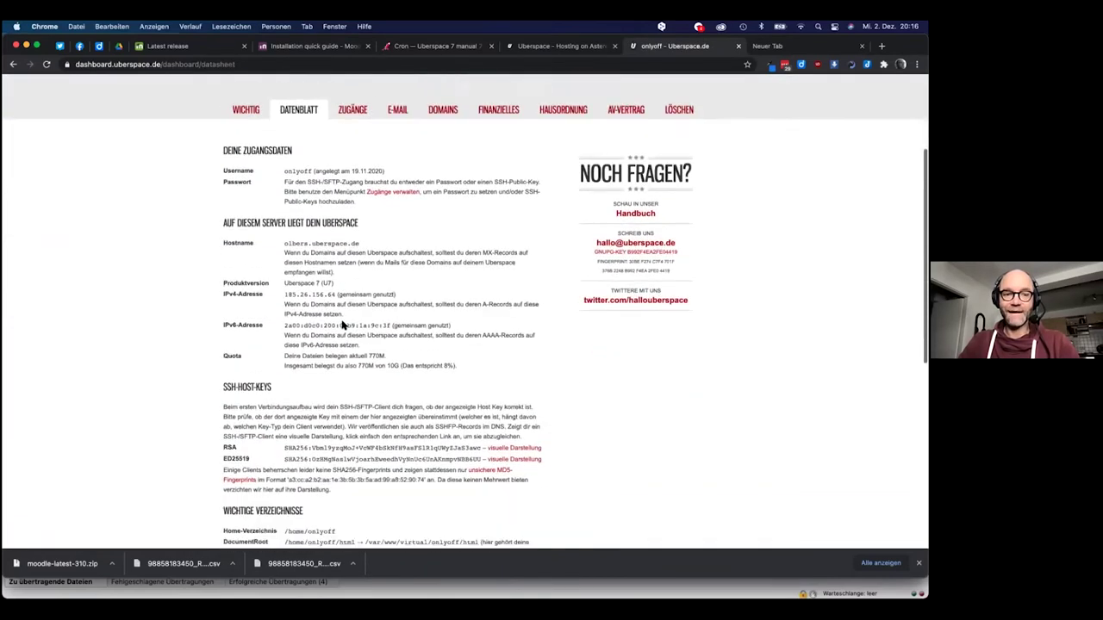
scroll(343, 326, down, 4)
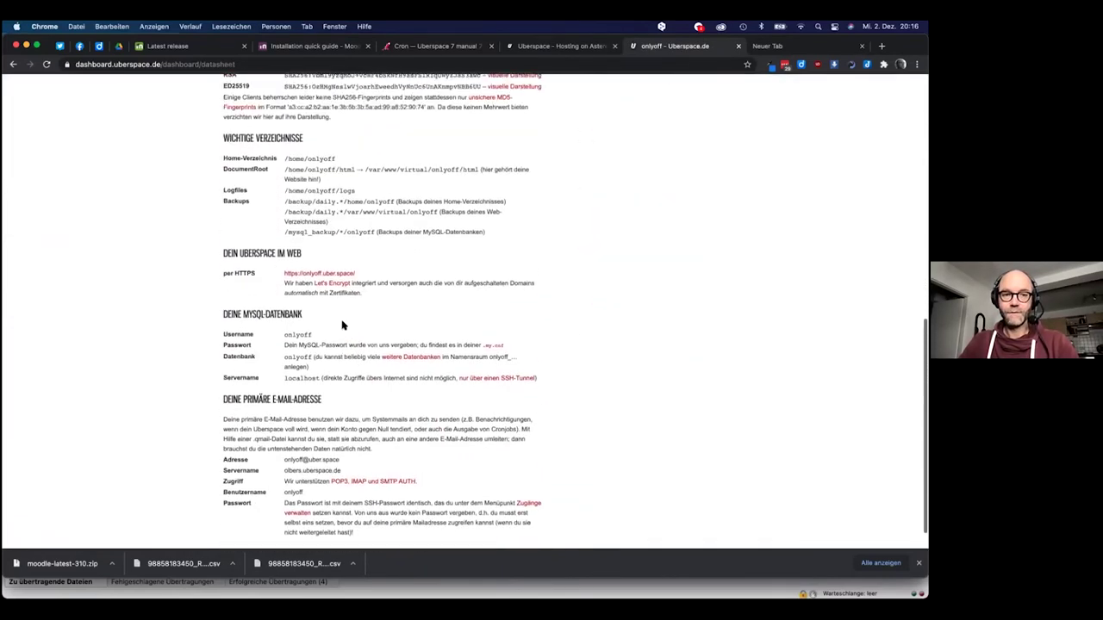
Copy the site's HTTPS web address and paste it into the new tab's address bar
drag(360, 274, 278, 277)
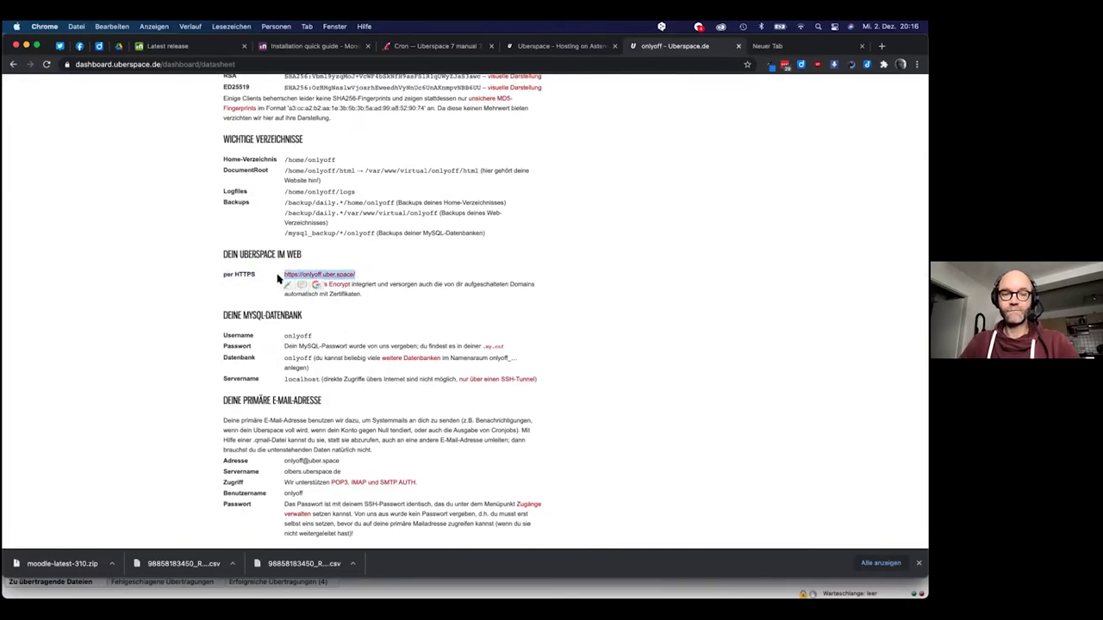
click(769, 45)
click(634, 65)
key(super+v)
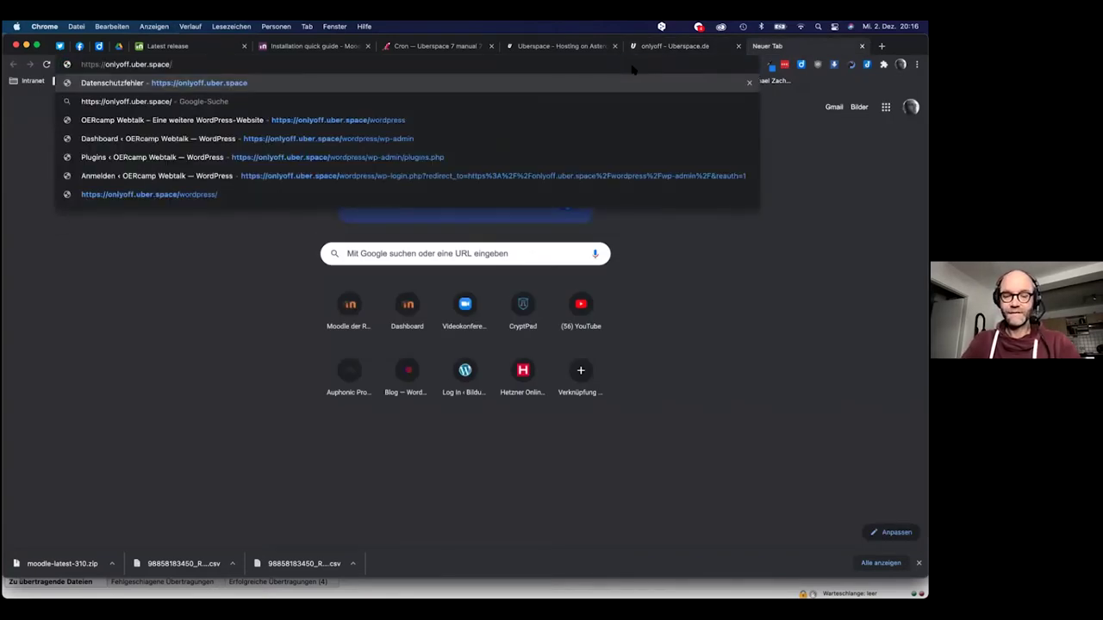
Append 'moodle' to the site address and load it to reach the installer's language page
text(moodle)
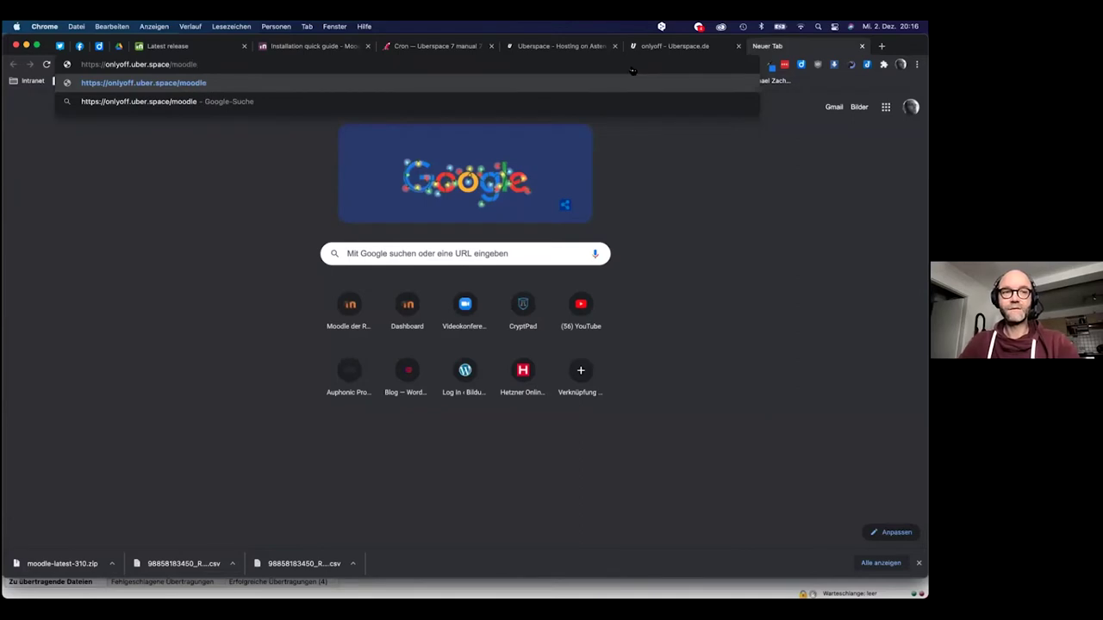
key(super+Tab)
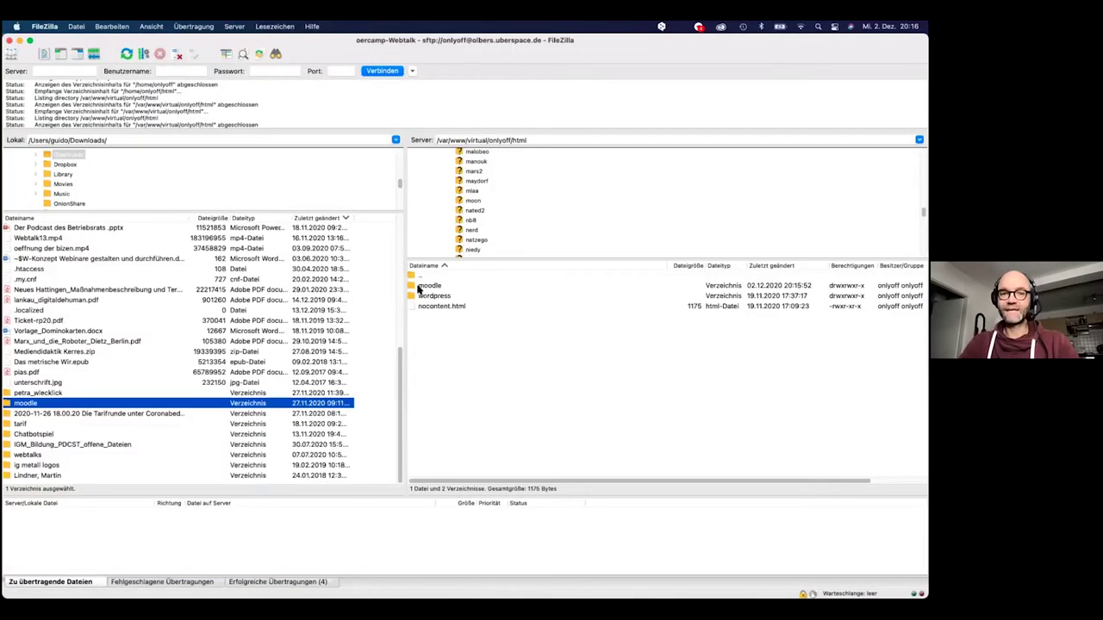
key(super+Tab)
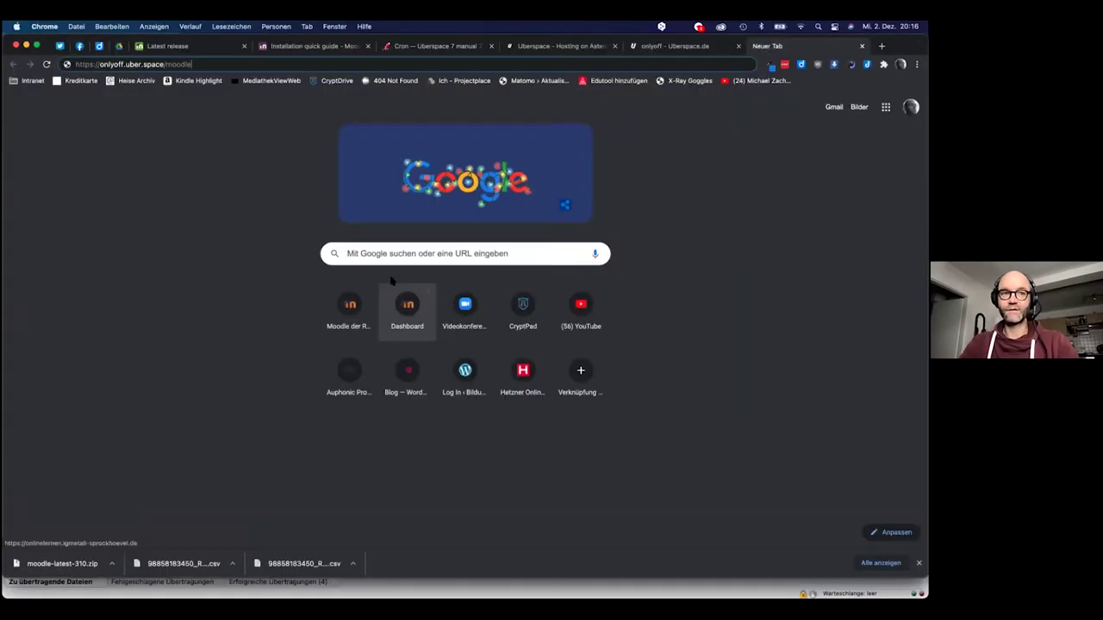
key(super+Tab)
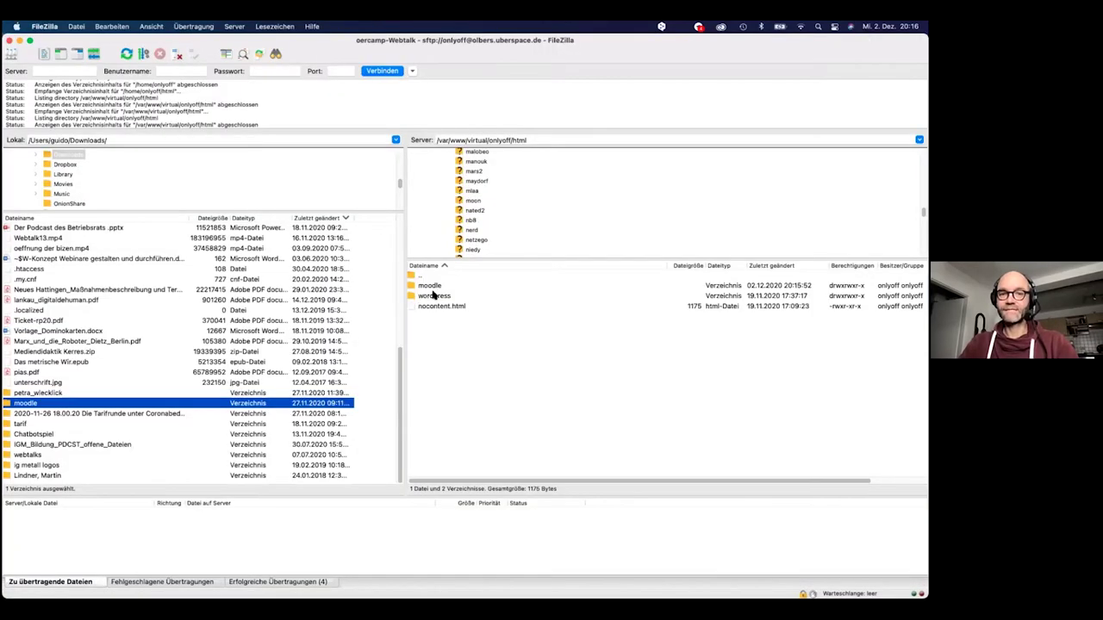
key(super+Tab)
key(Return)
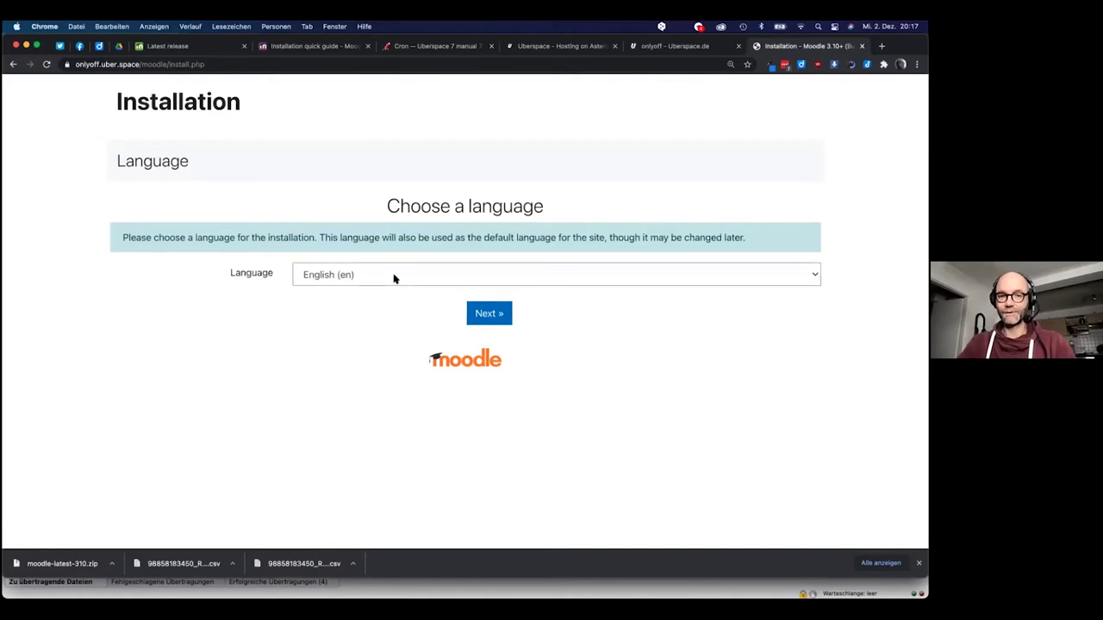
Choose Deutsch (Du) as the installation language and continue to the Pfade bestätigen step
click(394, 276)
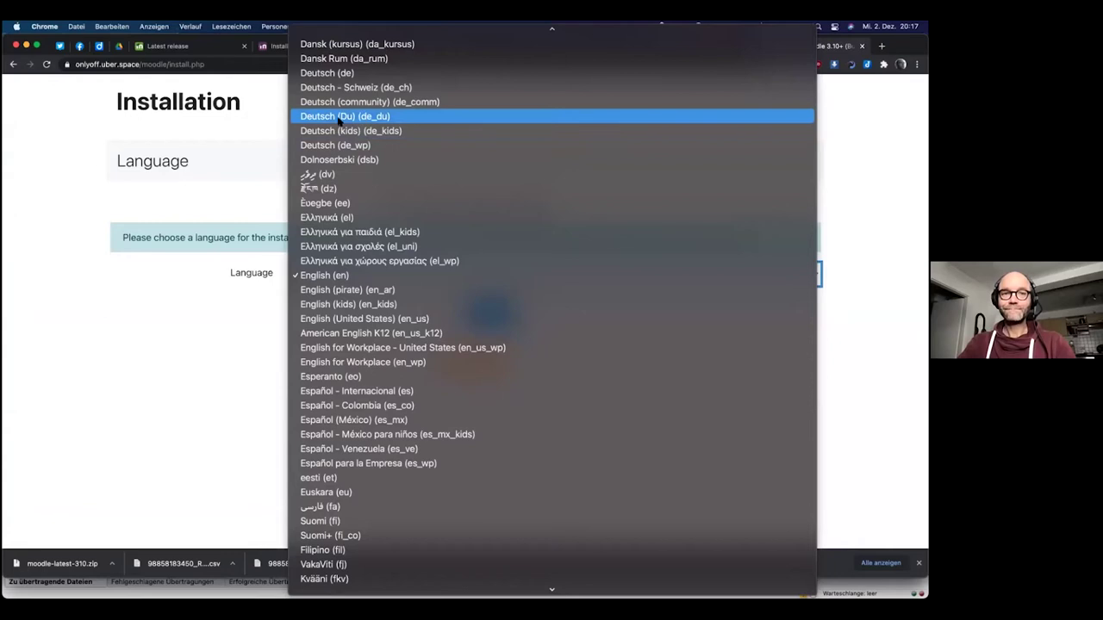
click(362, 118)
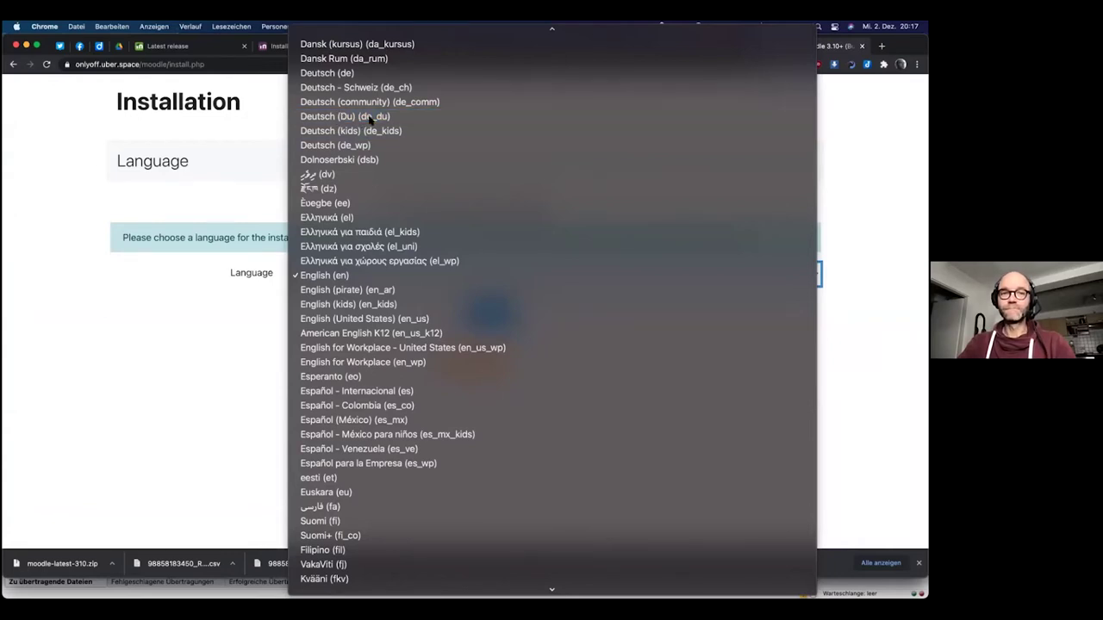
click(497, 327)
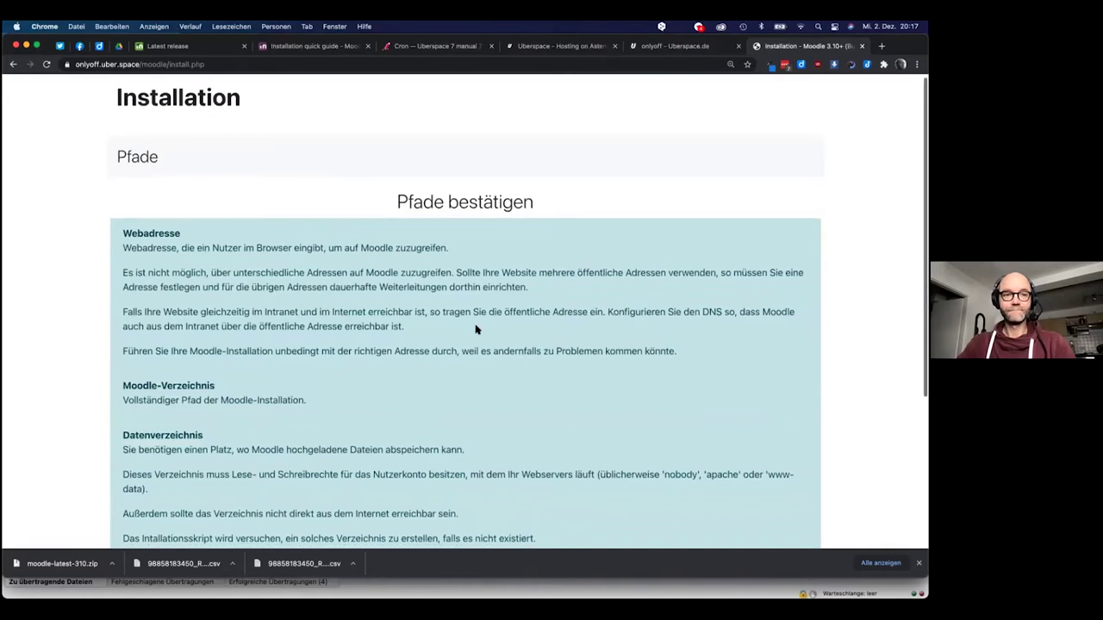
scroll(483, 327, down, 5)
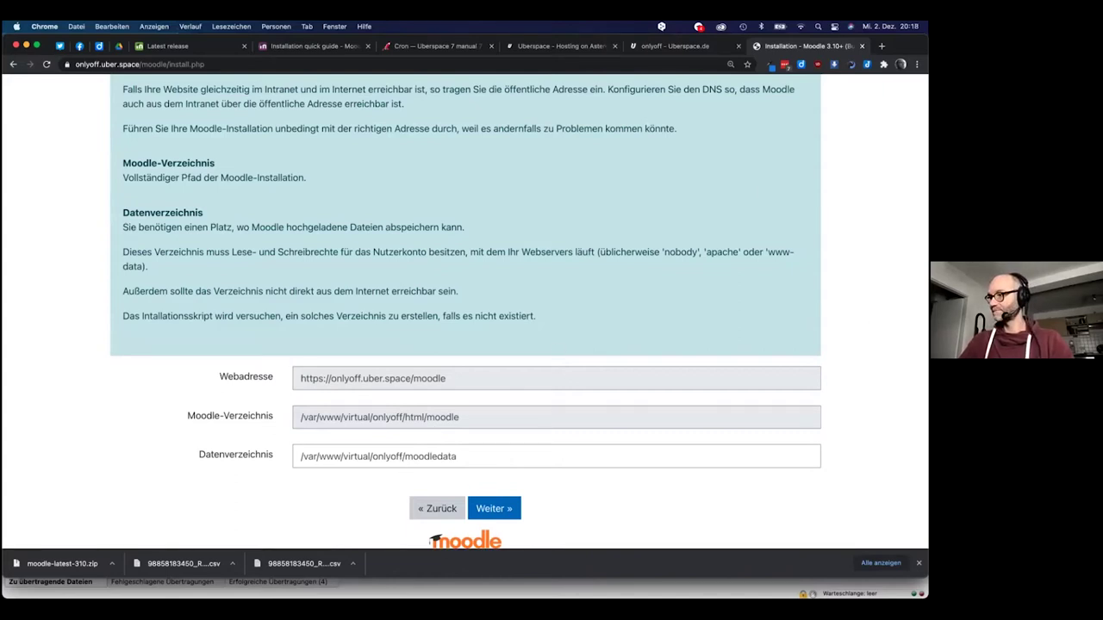
key(super+Tab)
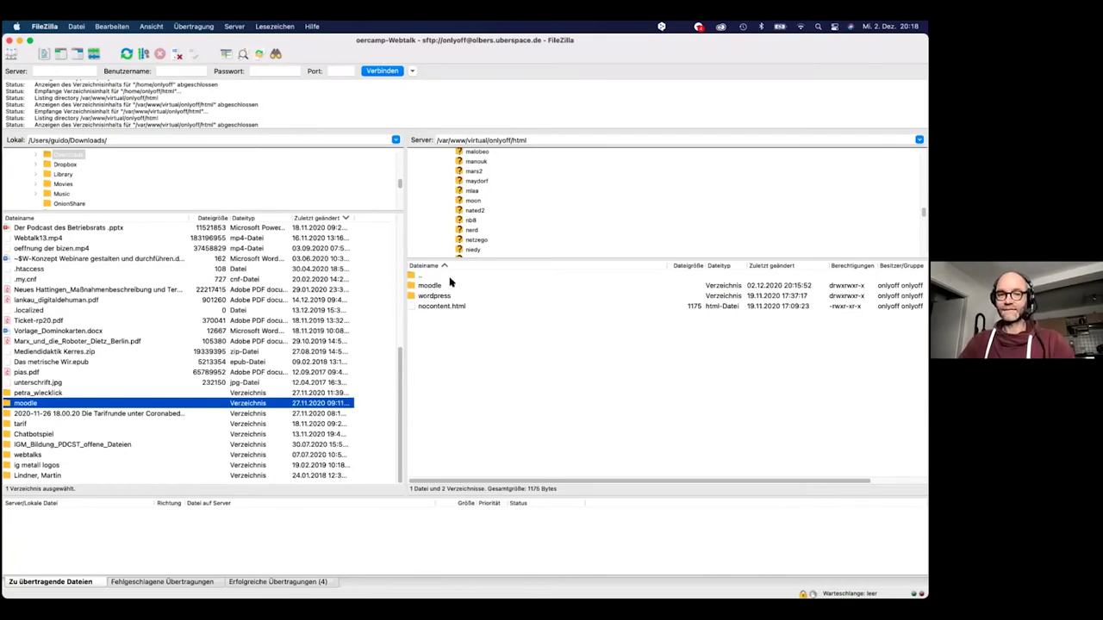
In FileZilla's server pane, go up two levels from html to the virtual folder, then return to the installer
double_click(416, 274)
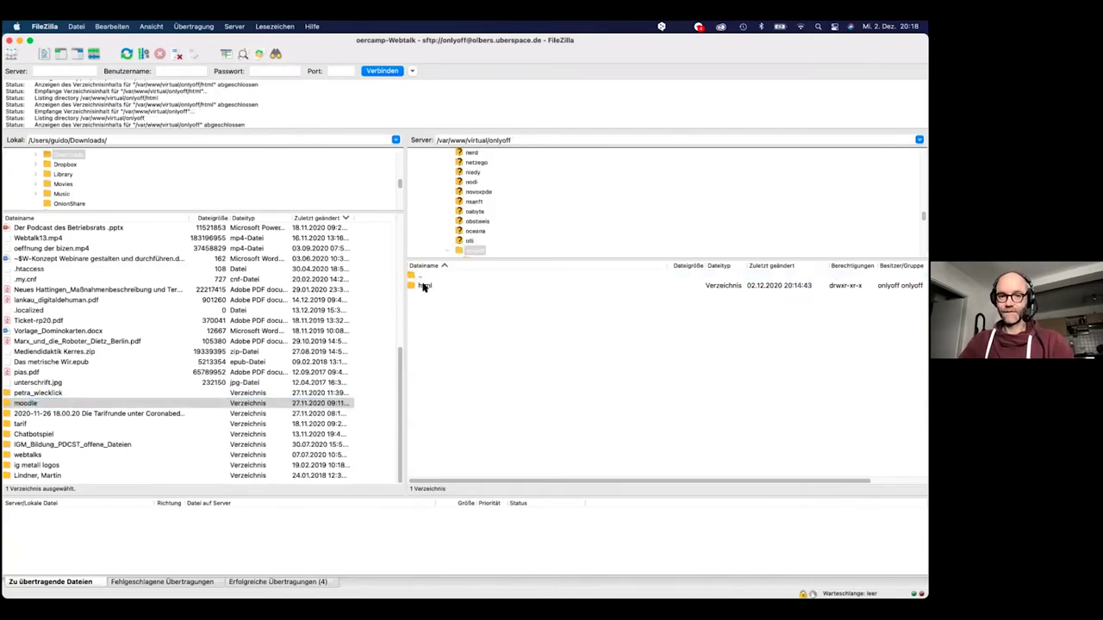
double_click(414, 276)
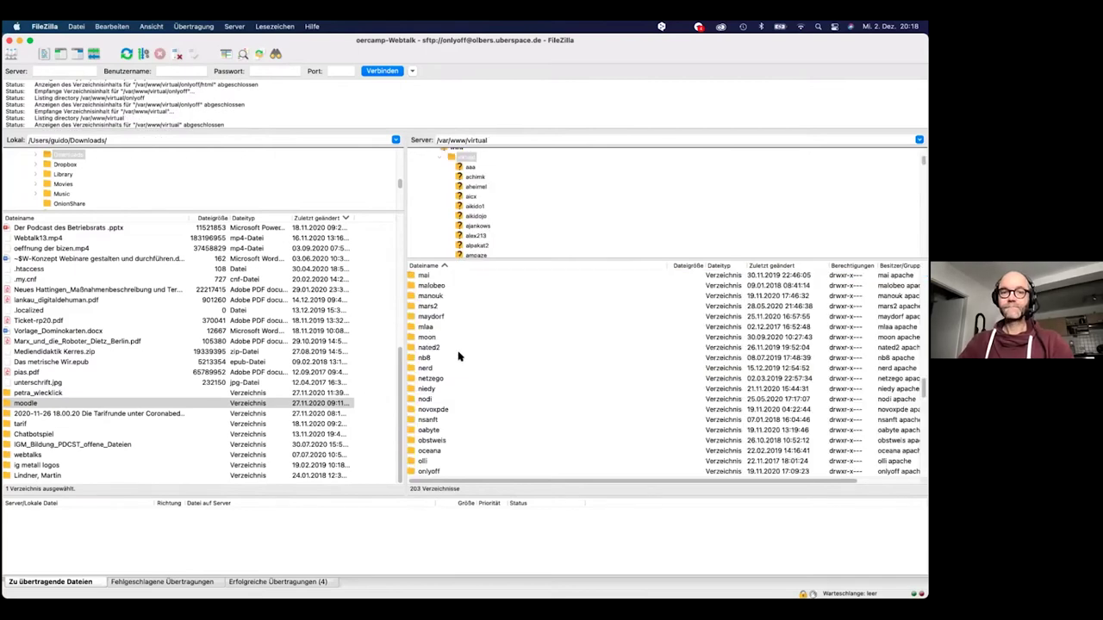
scroll(458, 357, up, 5)
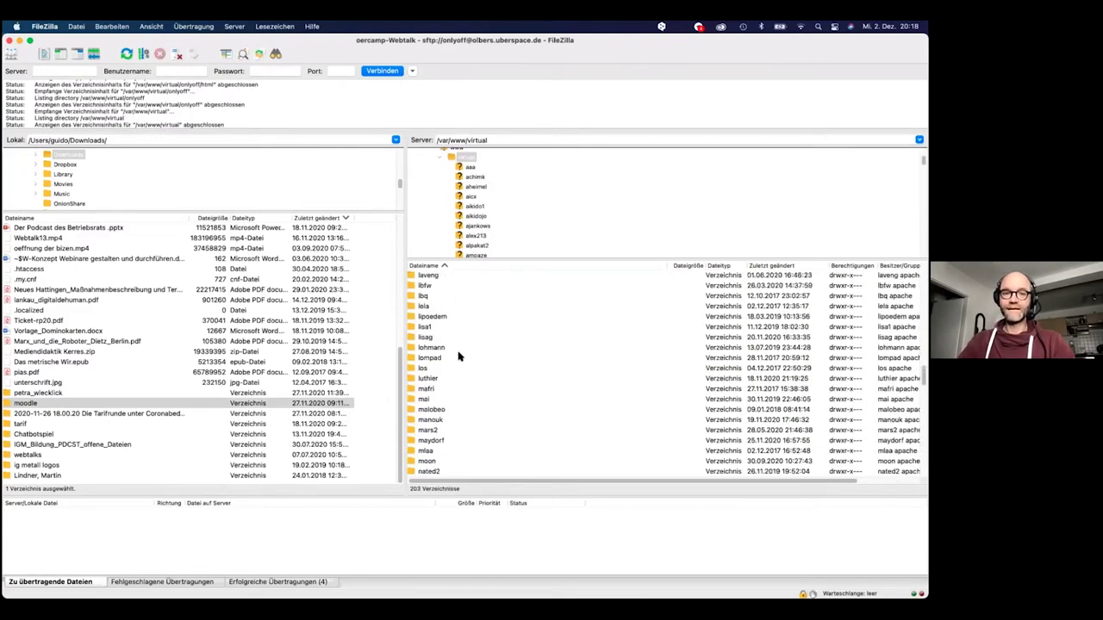
scroll(500, 221, up, 5)
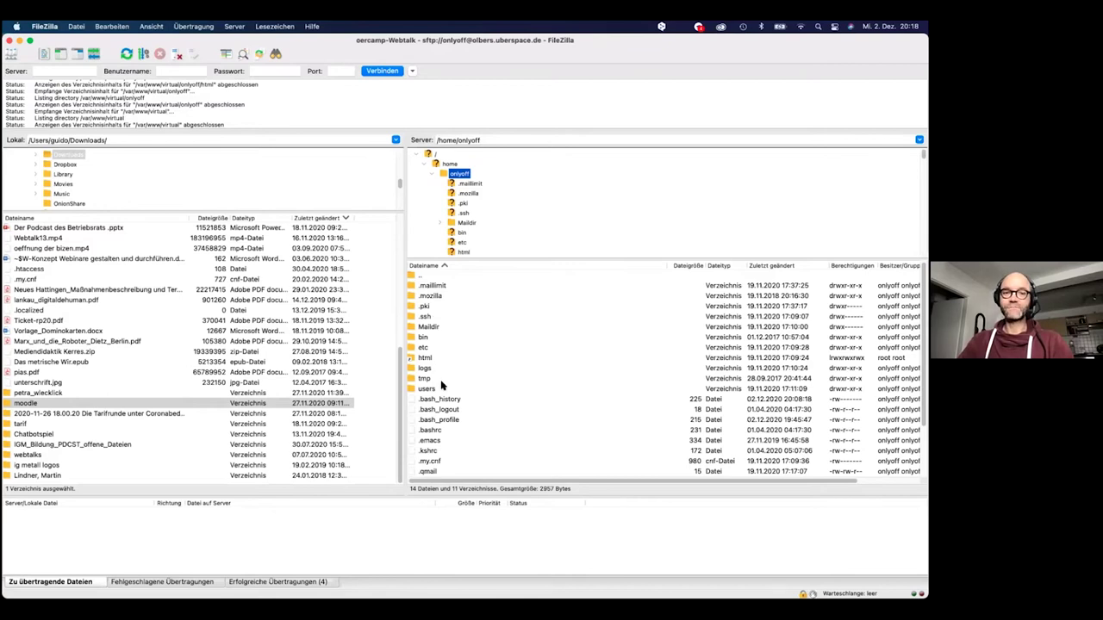
key(super+Tab)
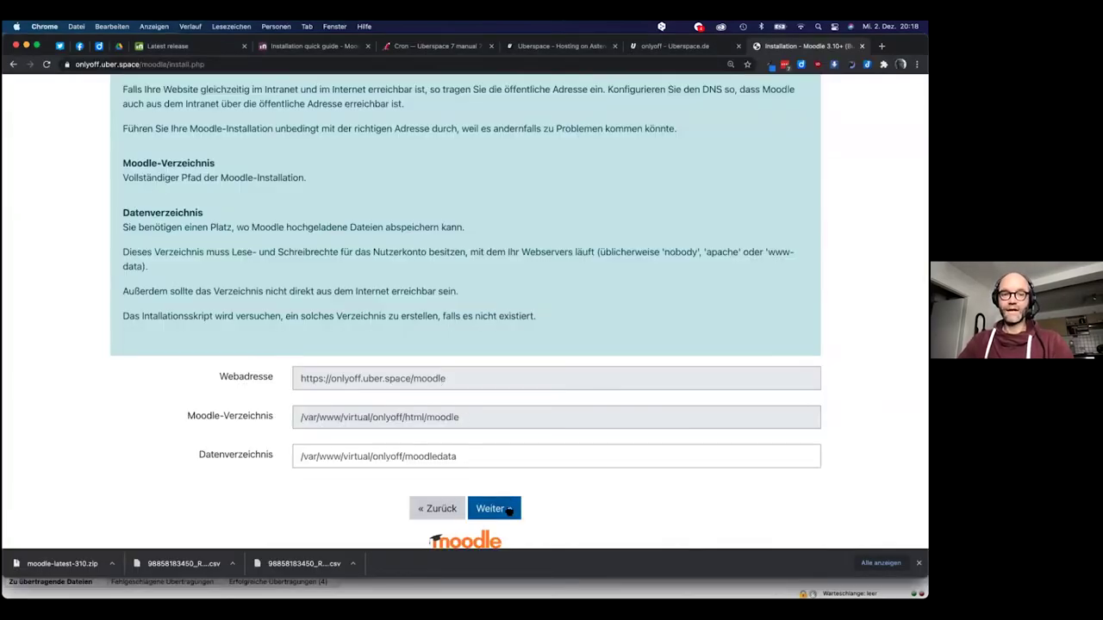
Accept the proposed paths, then reload install.php after the fatal lang_installer error
click(508, 510)
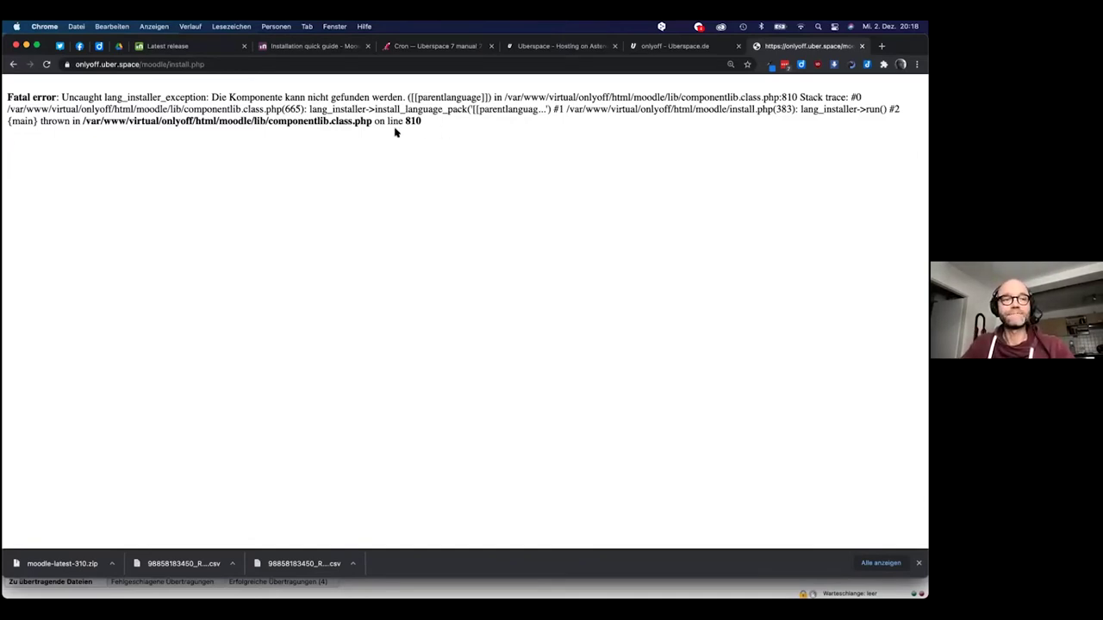
key(super+r)
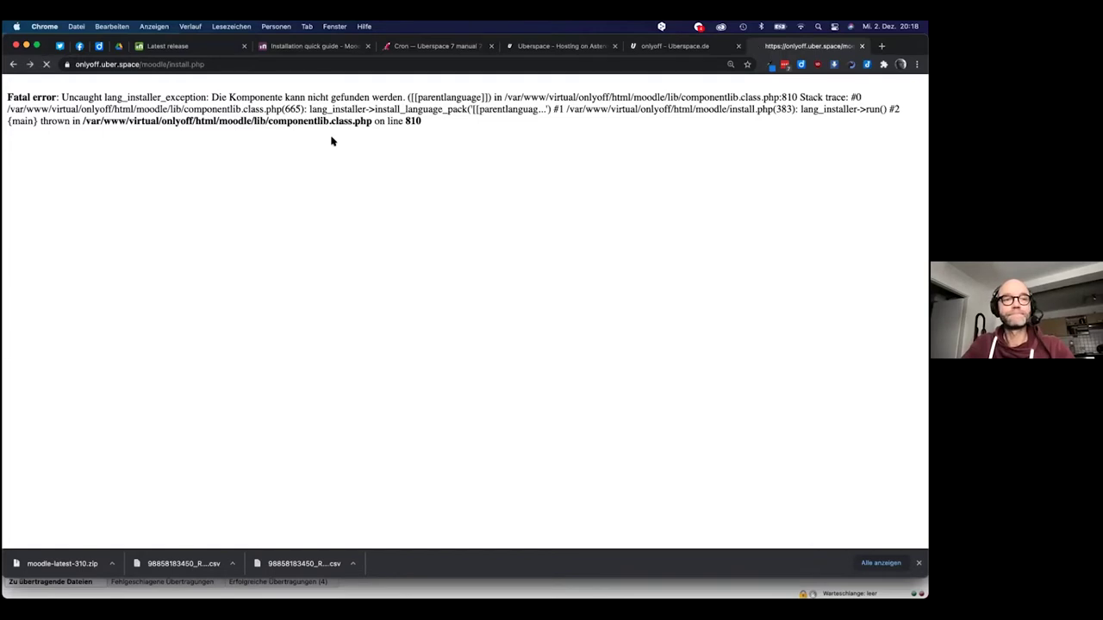
Reload the installer, pick Deutsch (Du) again, and review the paths page
click(229, 65)
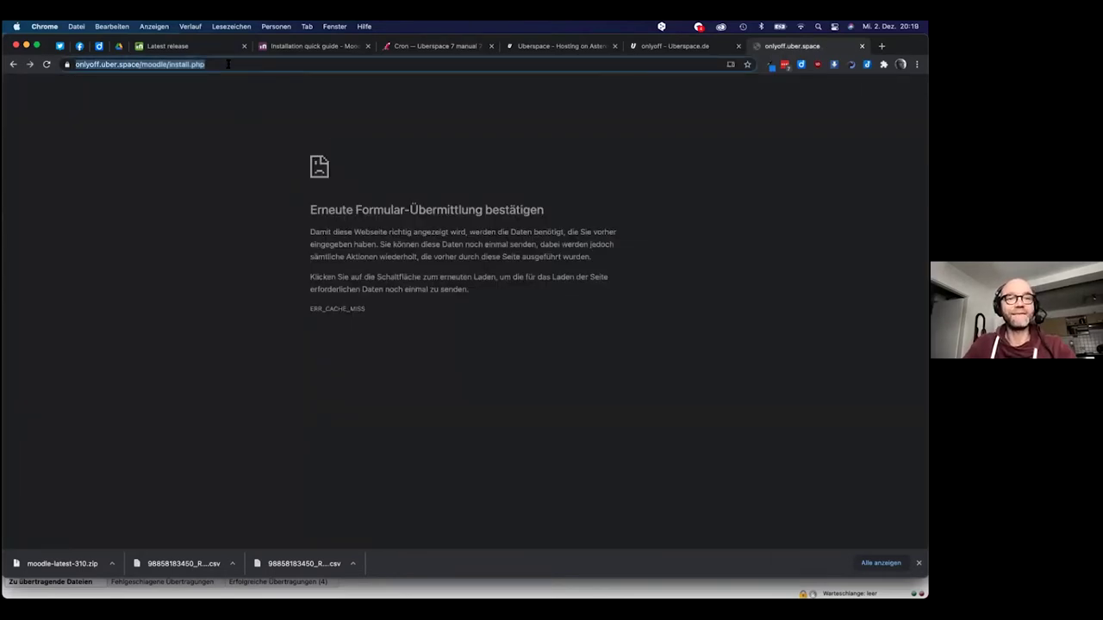
key(Return)
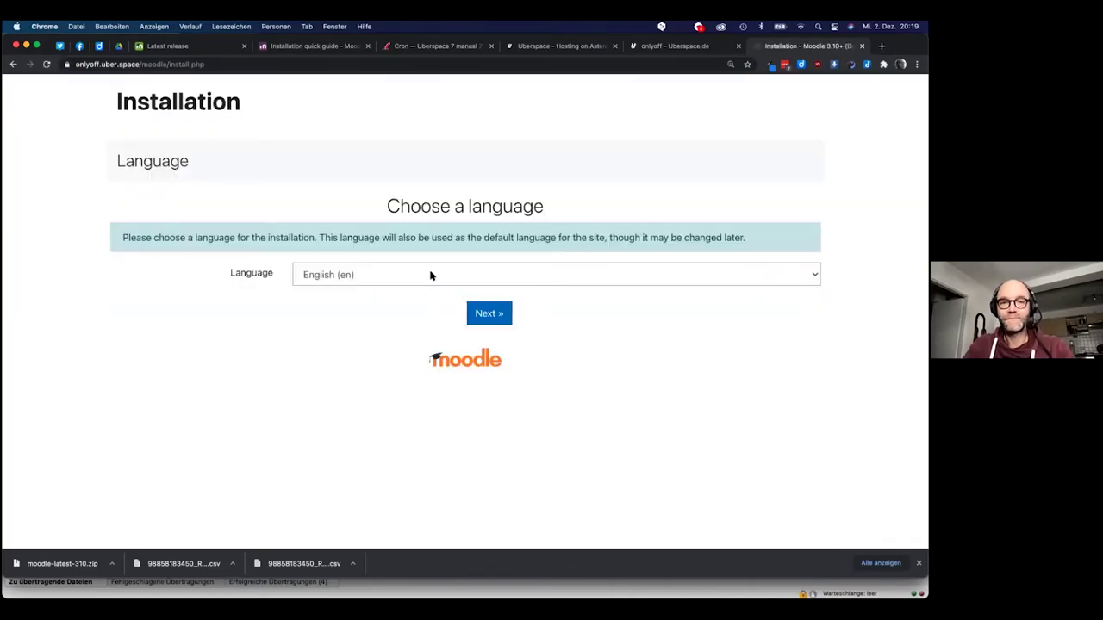
click(431, 275)
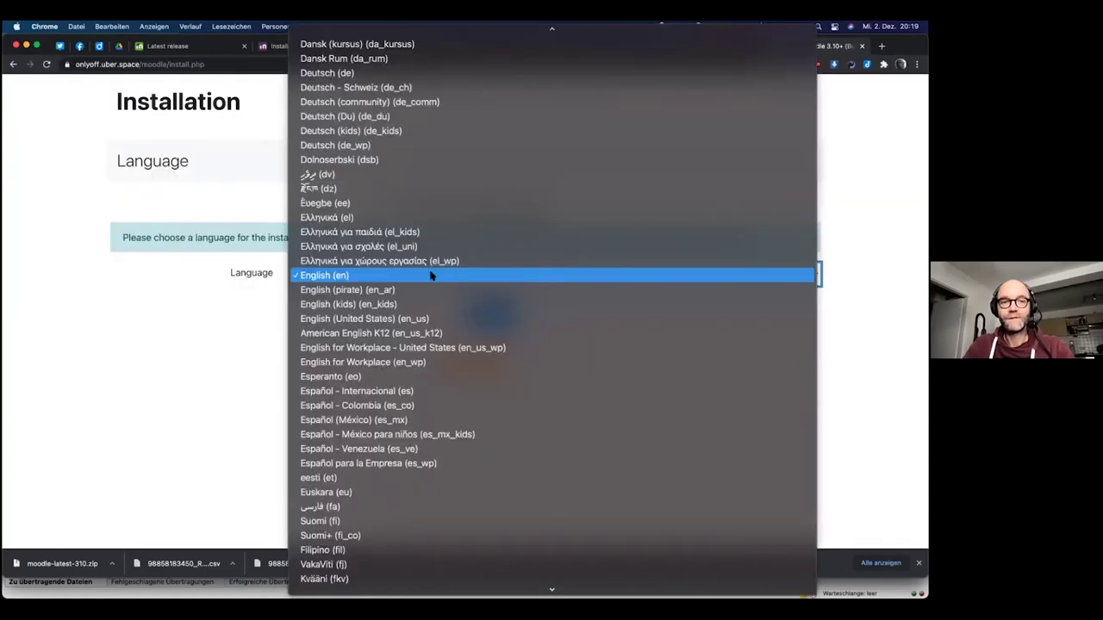
click(413, 116)
click(498, 326)
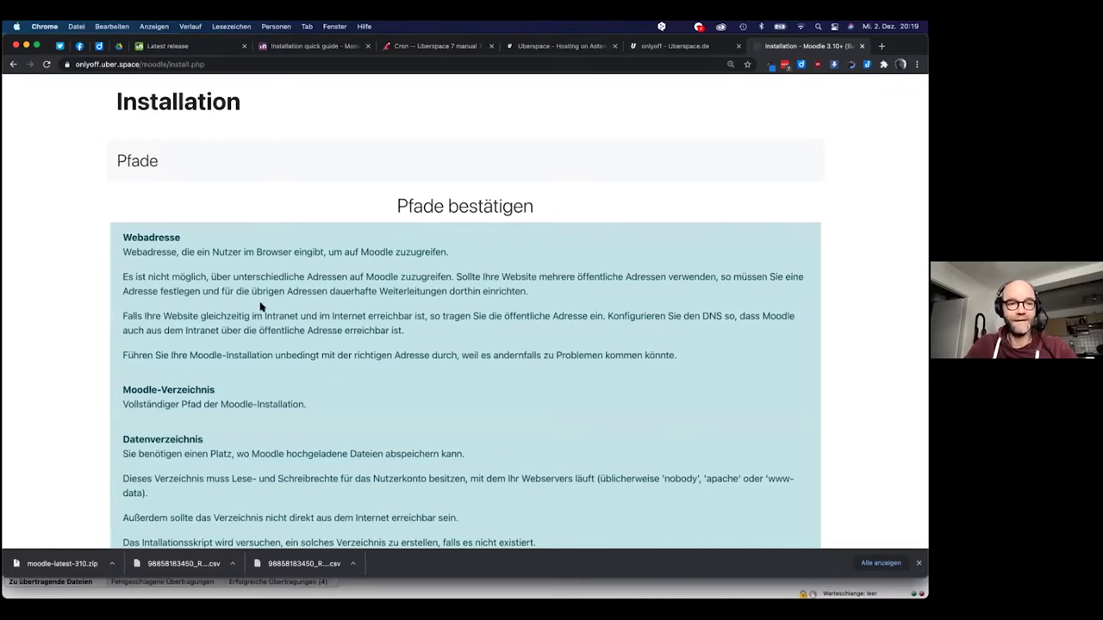
scroll(263, 308, down, 1)
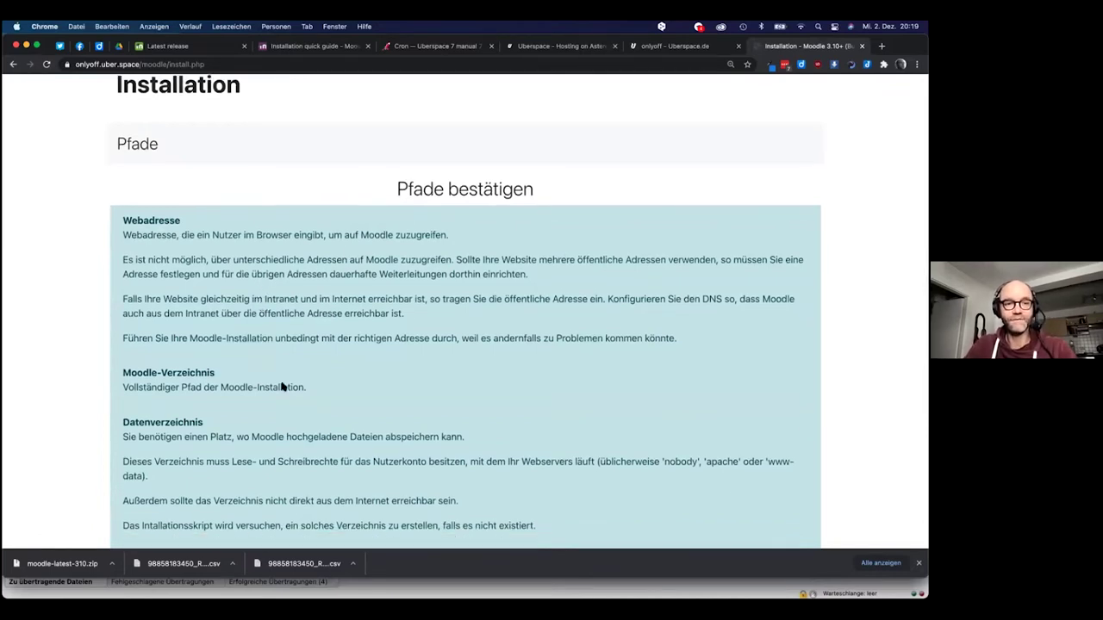
scroll(280, 388, down, 5)
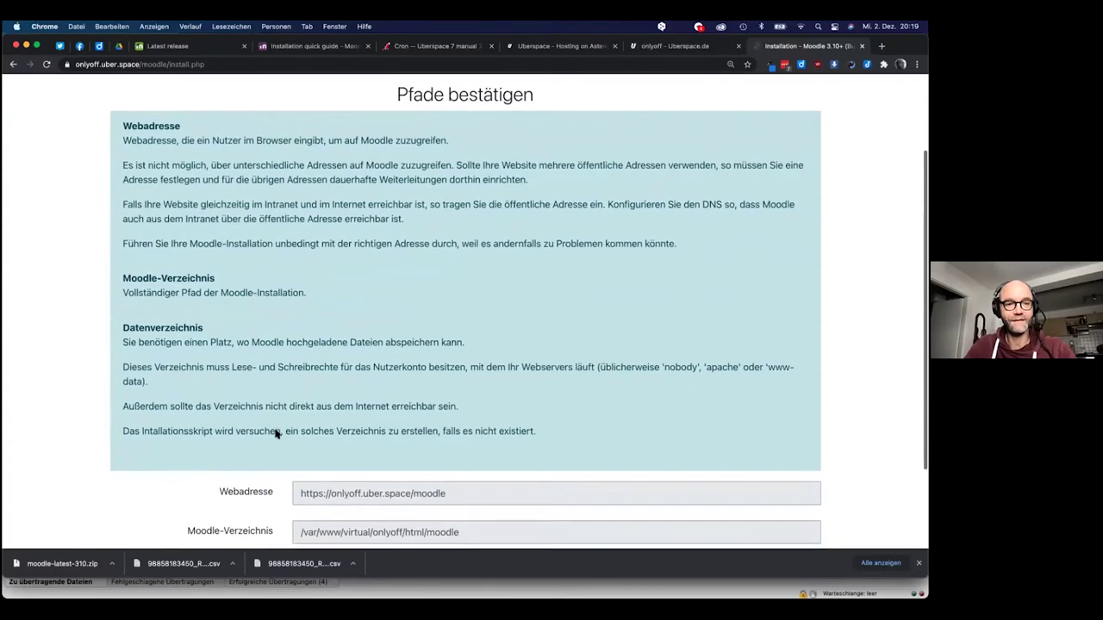
scroll(276, 431, down, 2)
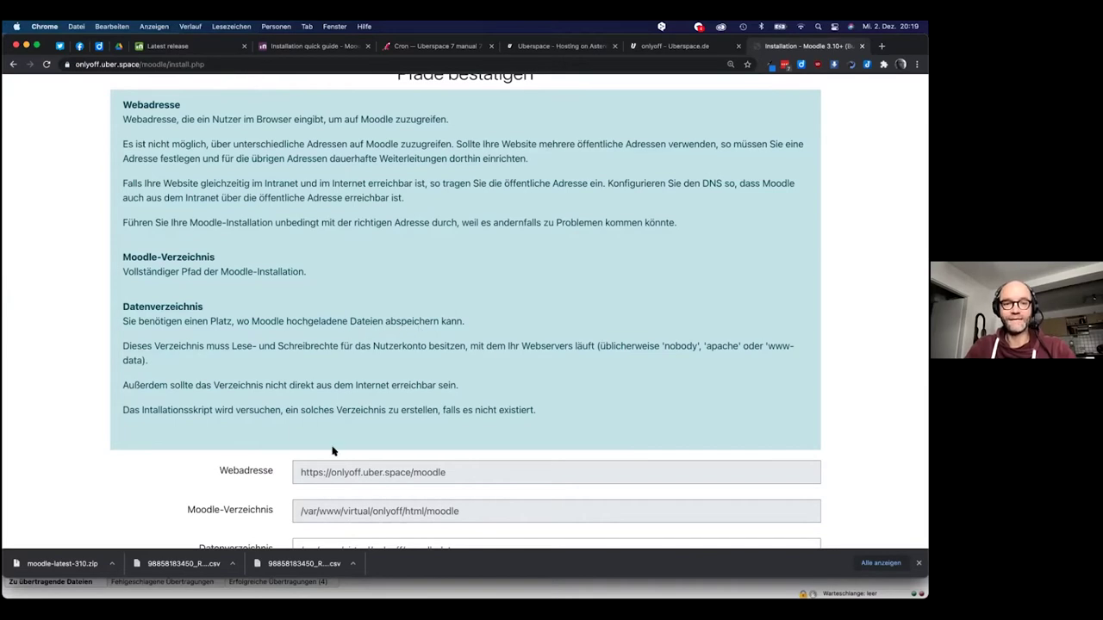
scroll(335, 468, down, 4)
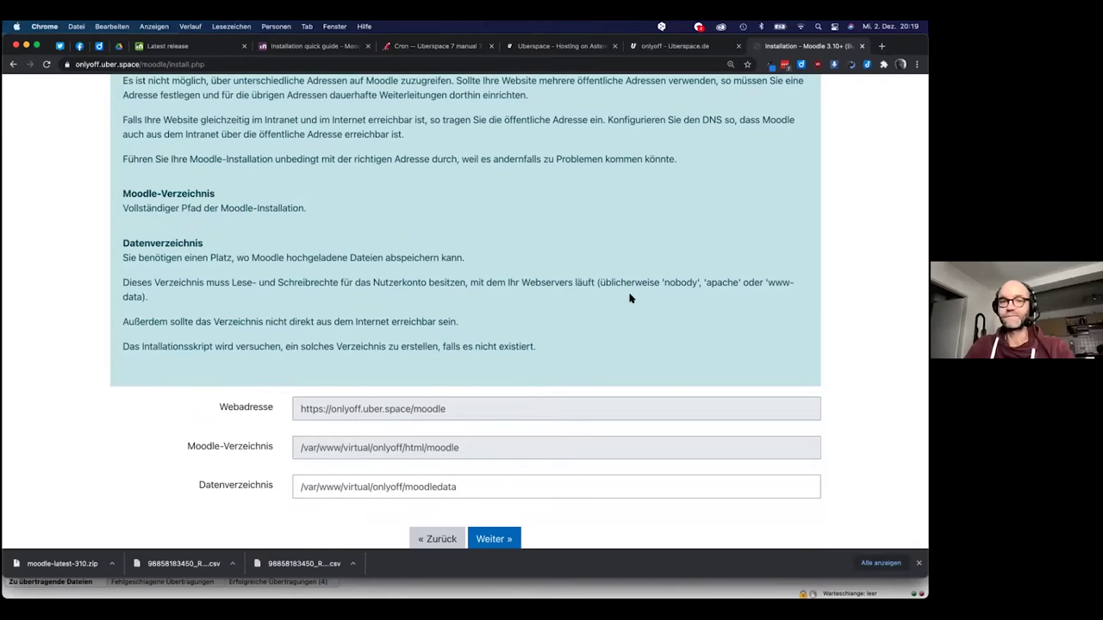
key(super+Tab)
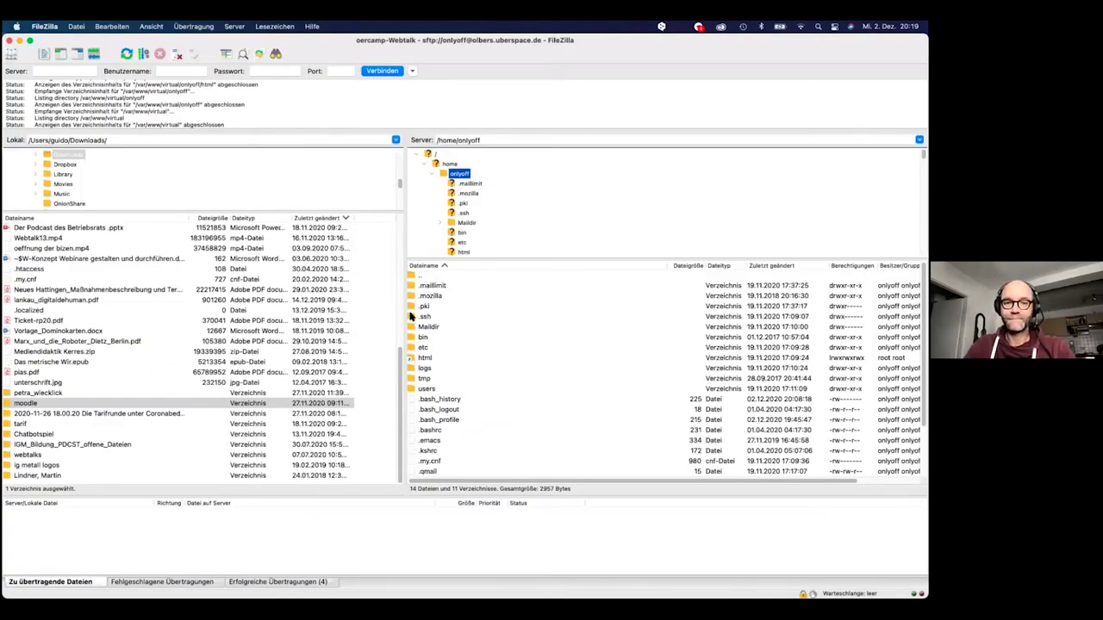
Create a 'moodledata' folder in the server's home directory and select it
right_click(463, 419)
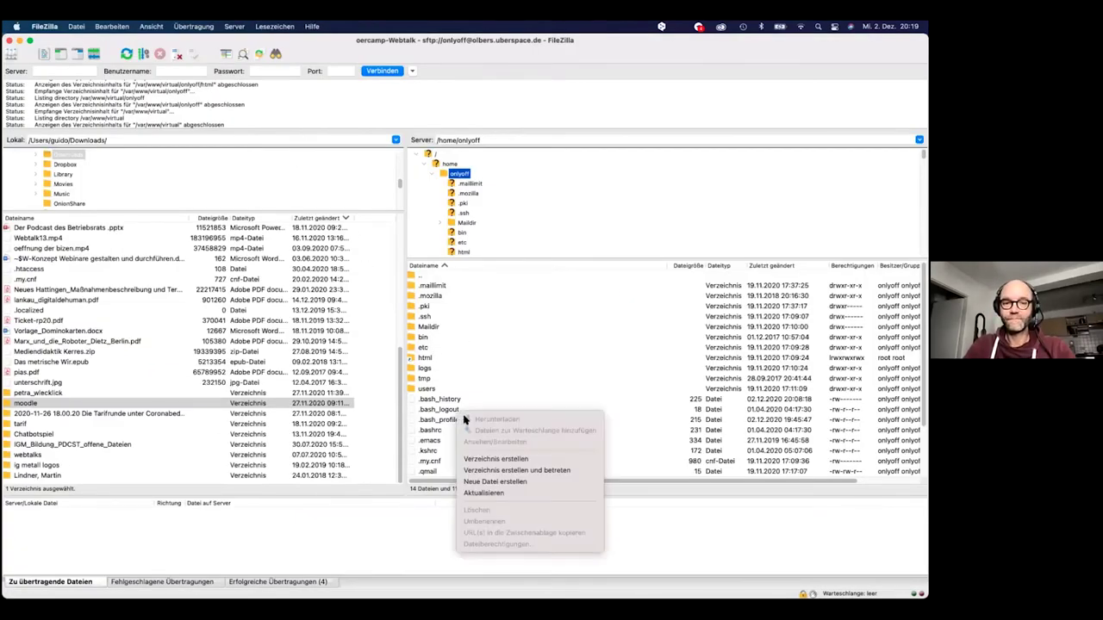
click(500, 461)
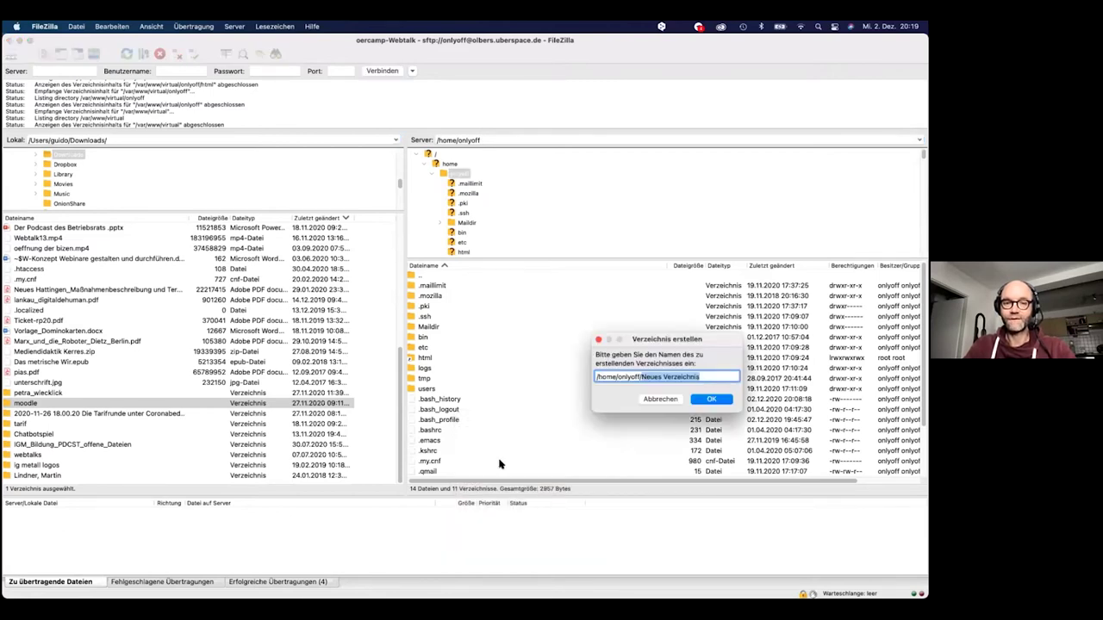
text(me/onlyoff/moodledata)
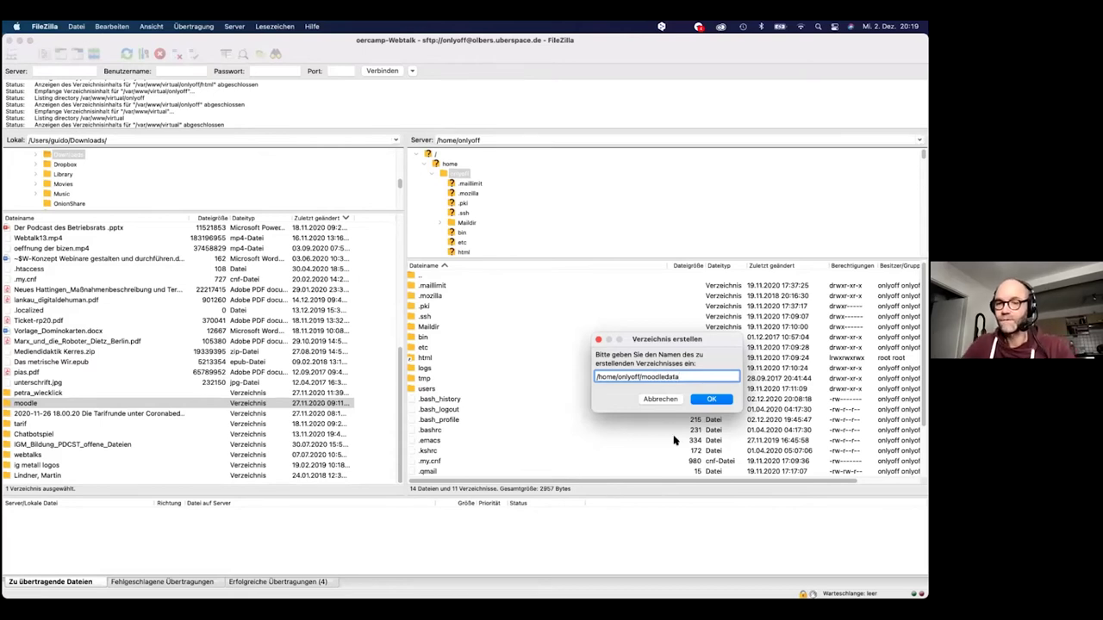
click(713, 400)
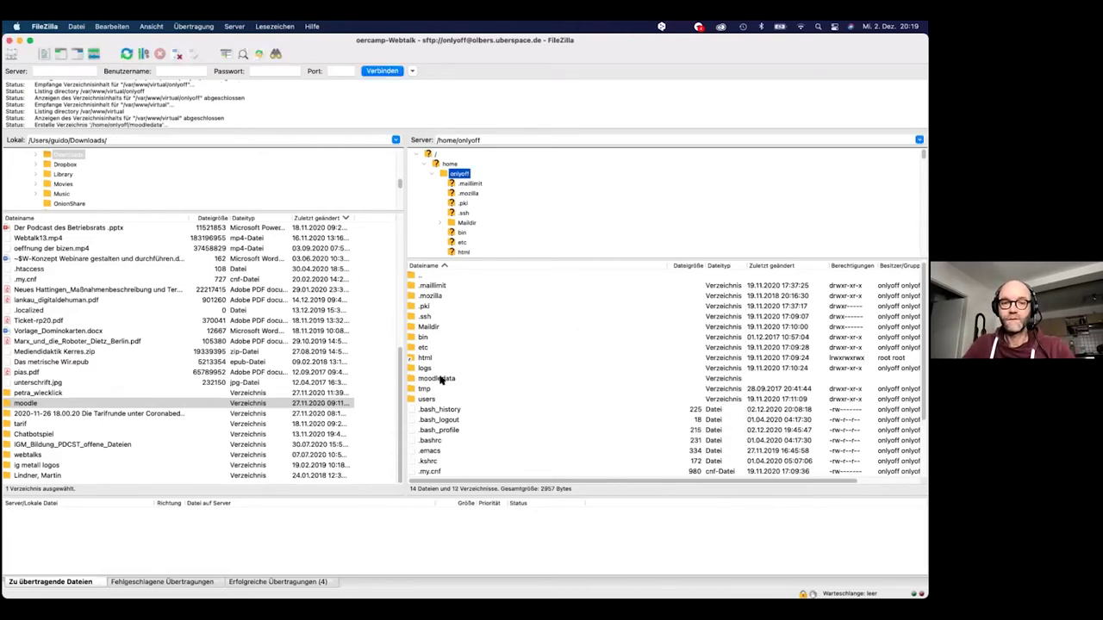
right_click(440, 379)
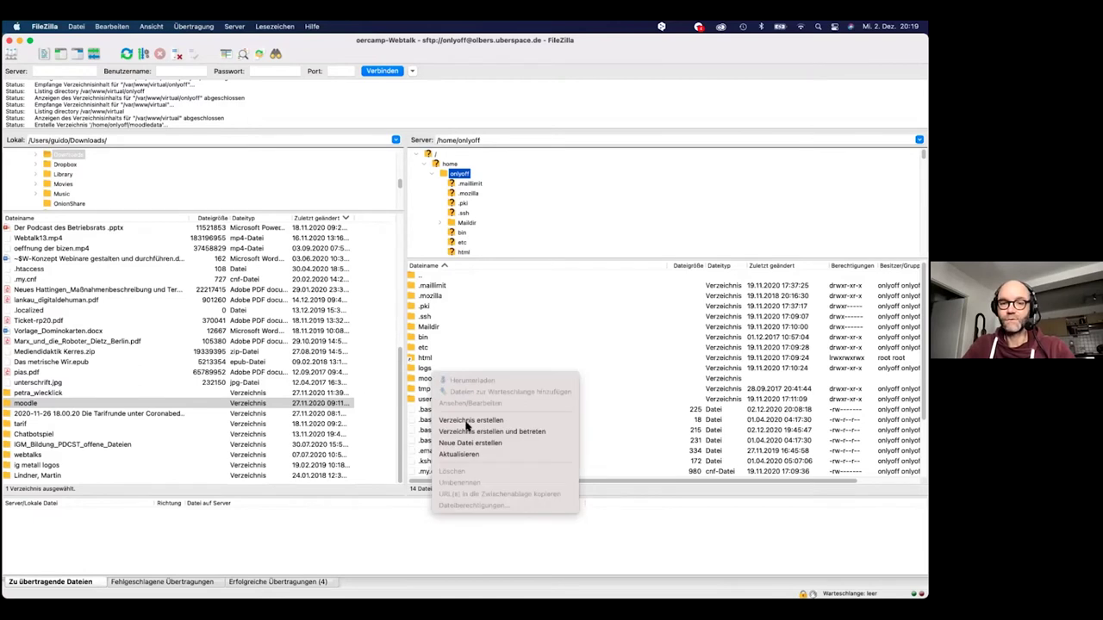
click(418, 454)
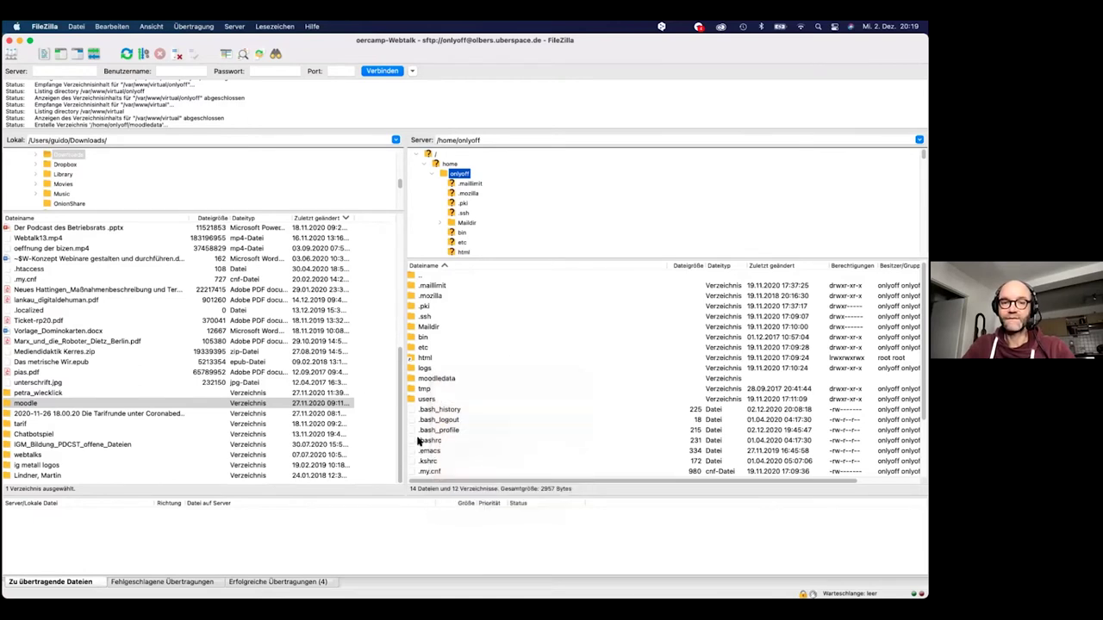
click(430, 379)
key(super+Tab)
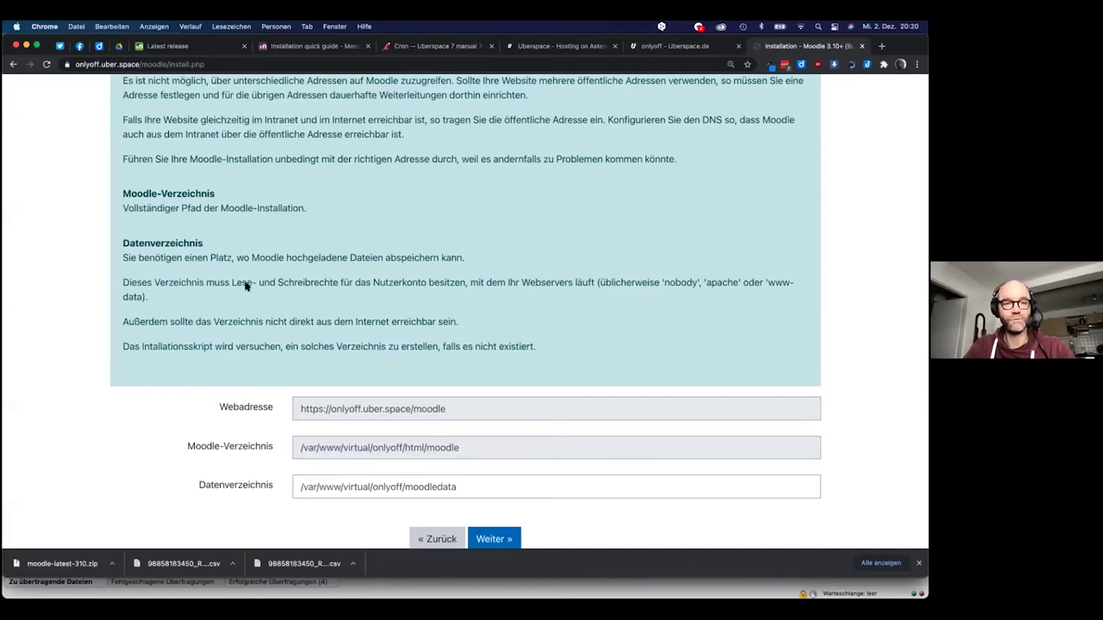
Review the paths page and continue with Weiter, which triggers the lang_installer error again
scroll(160, 292, up, 2)
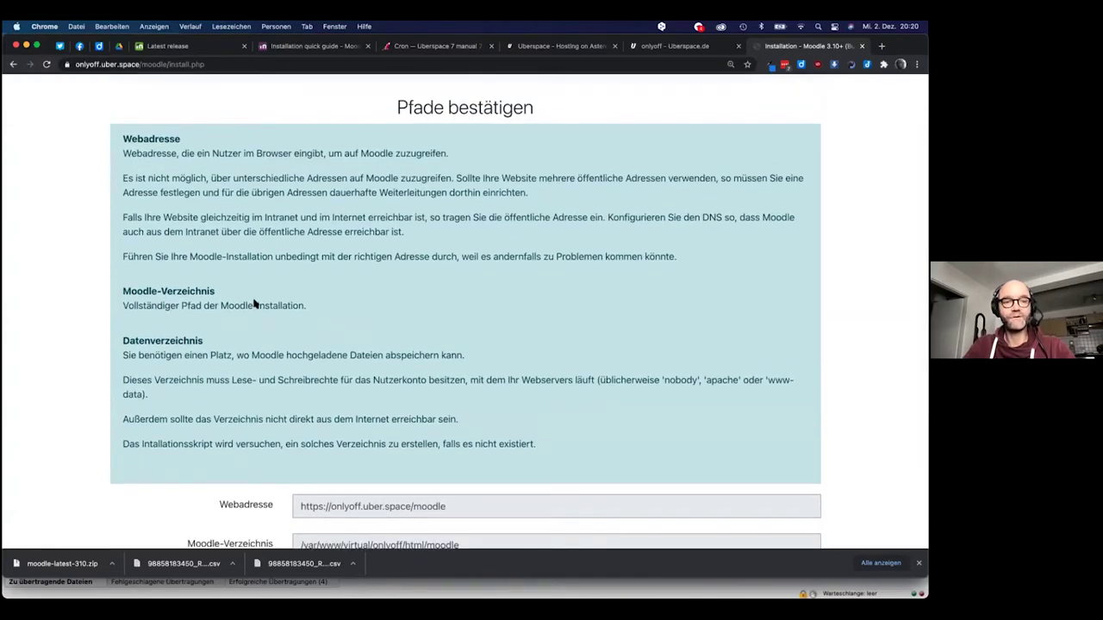
scroll(253, 301, down, 1)
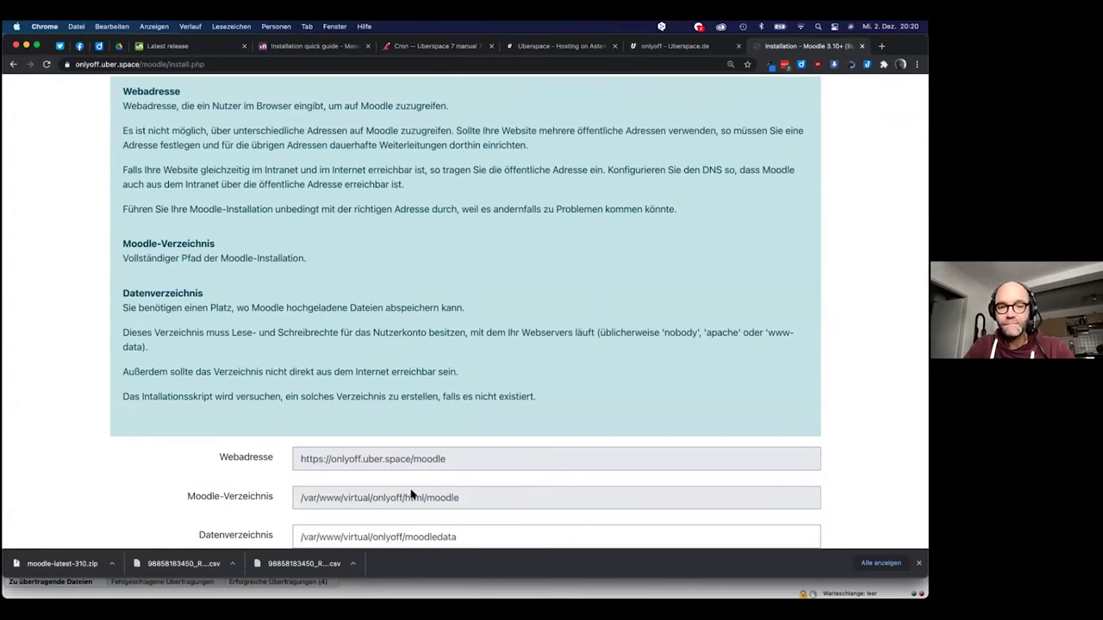
scroll(447, 359, up, 3)
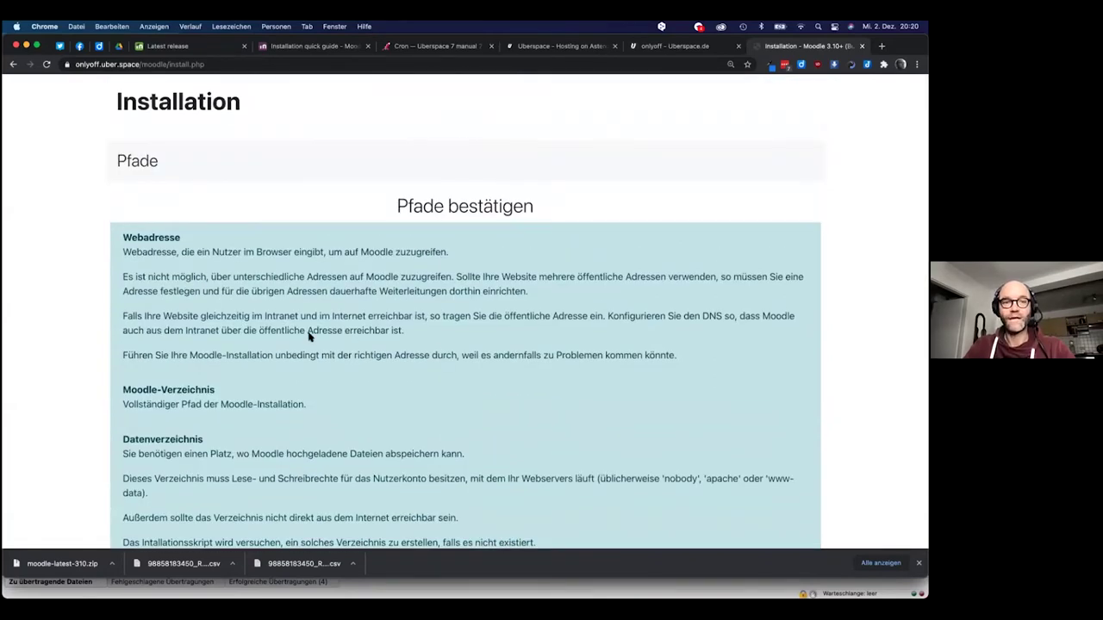
scroll(387, 372, down, 5)
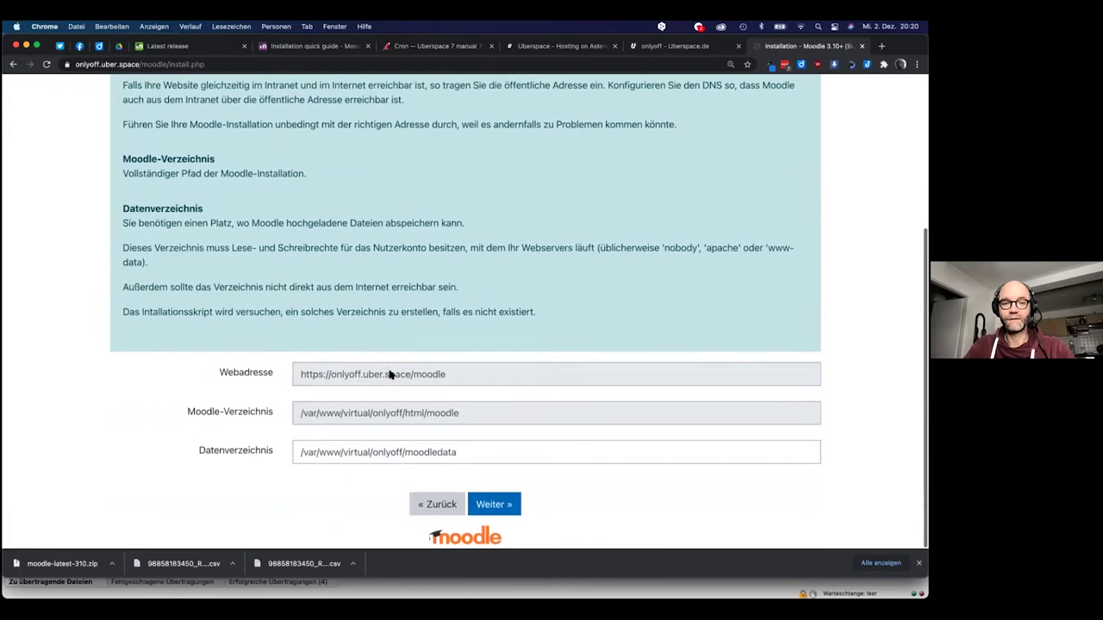
click(498, 508)
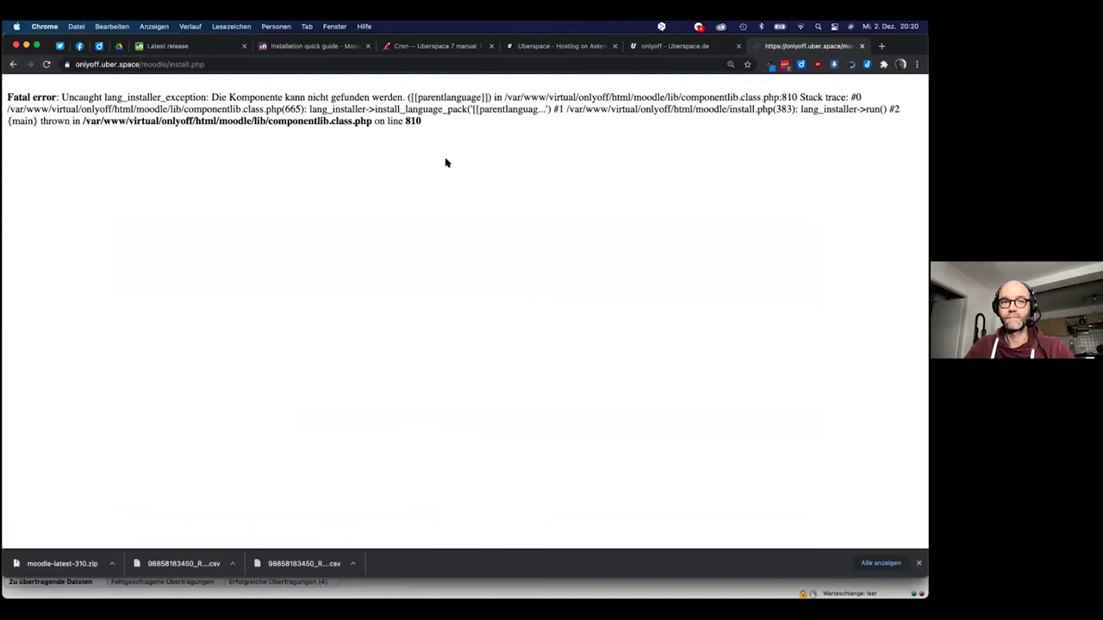
Copy the error's file path with line 810 and search for it on Google in a new tab
drag(427, 124, 195, 121)
key(super+c)
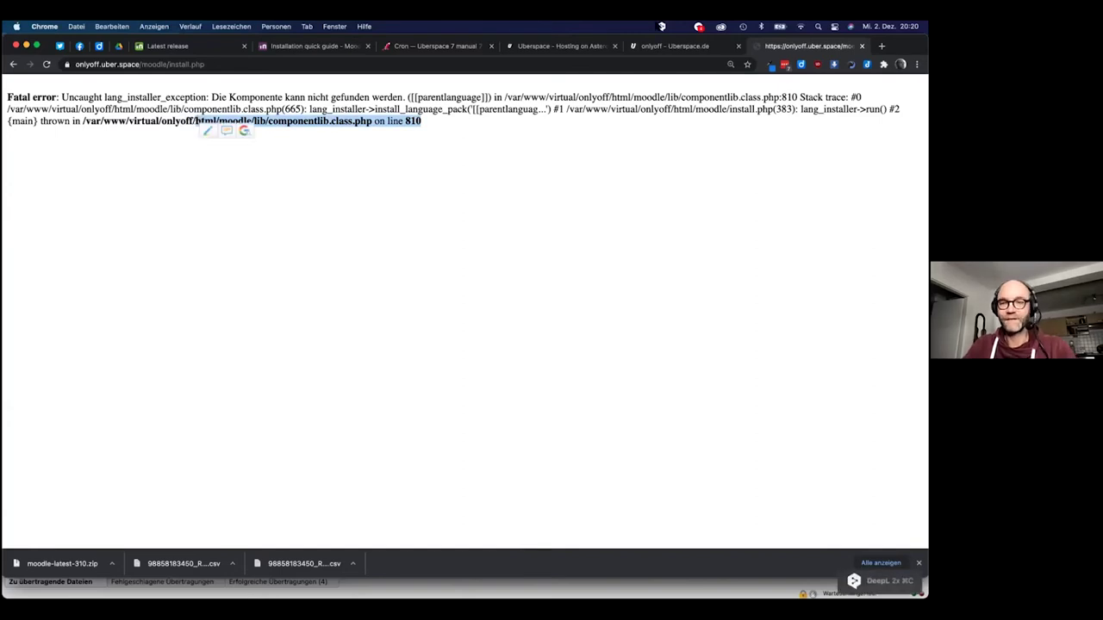
click(882, 46)
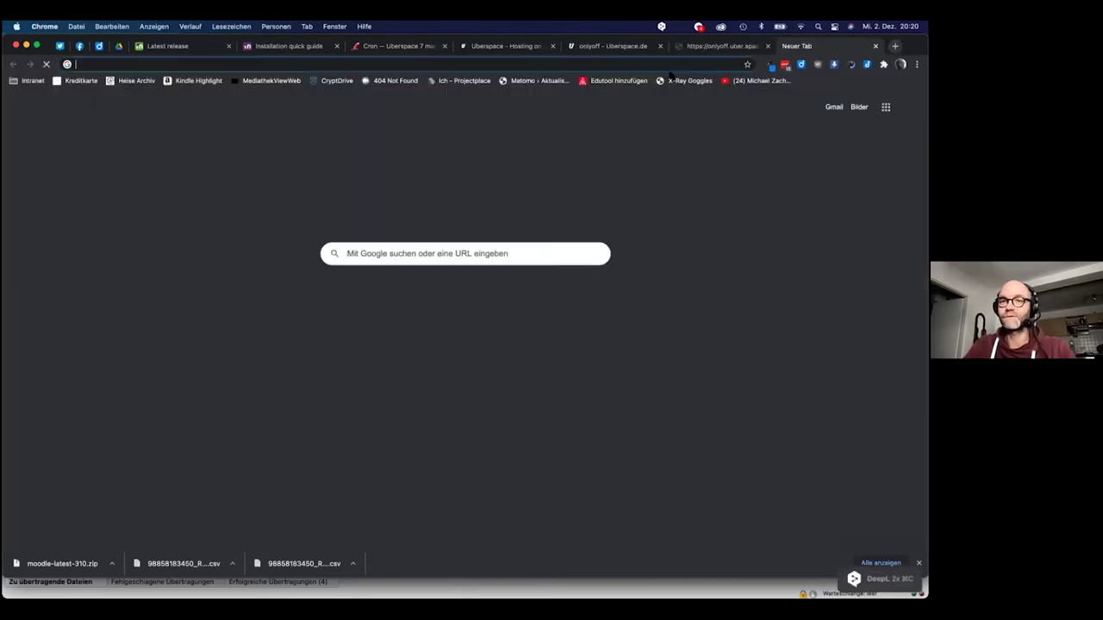
key(super+v)
key(Return)
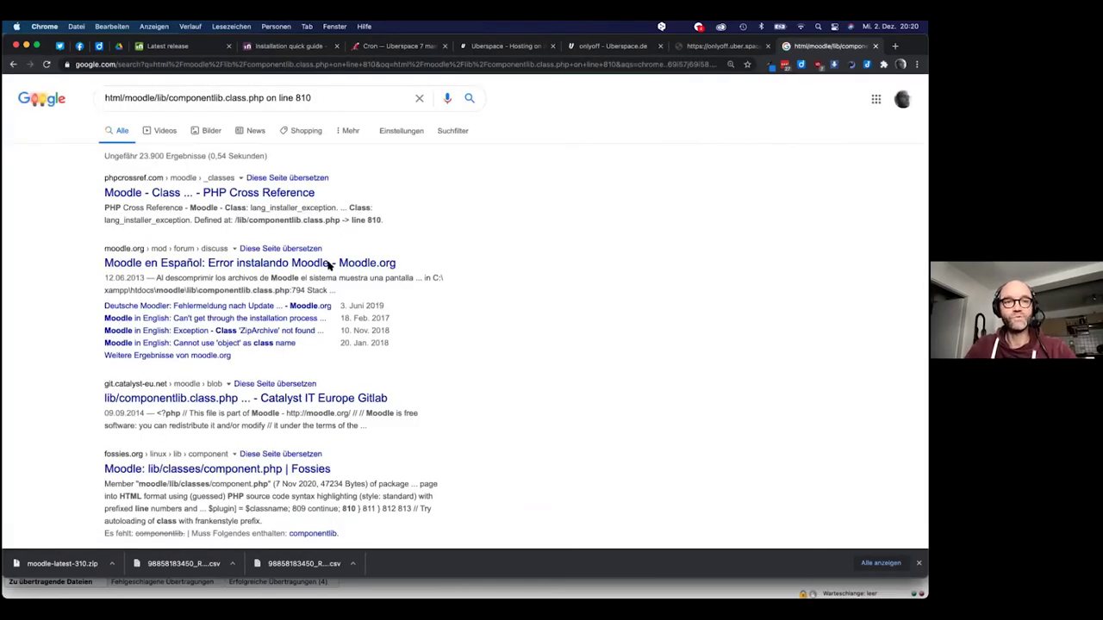
Open the PHP Cross Reference result and read through the componentlib.class.php code
click(244, 196)
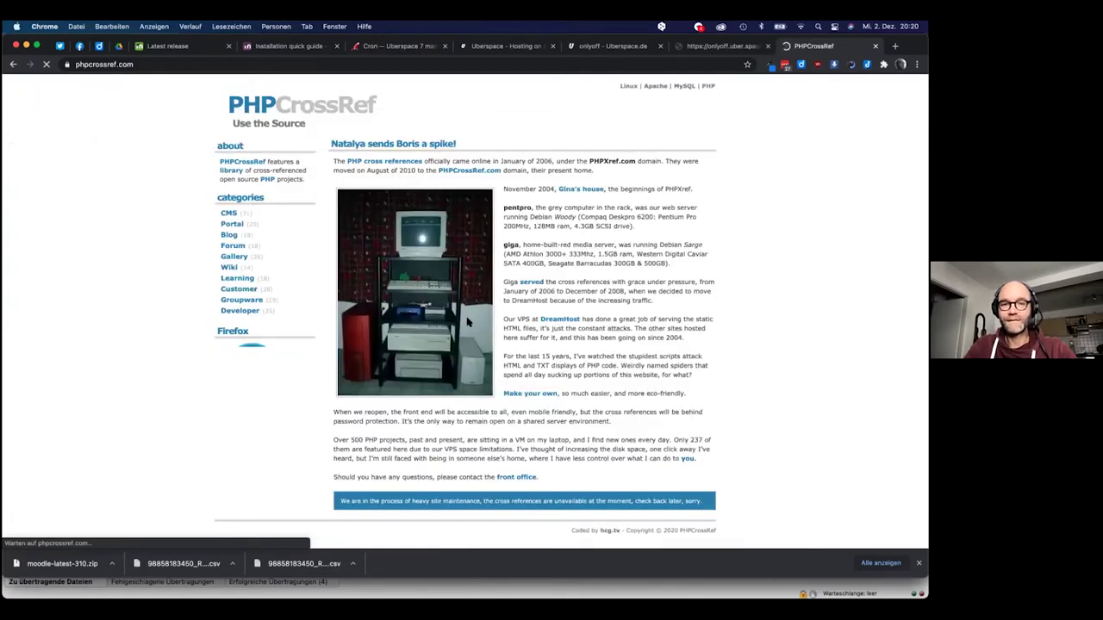
scroll(517, 360, left, 5)
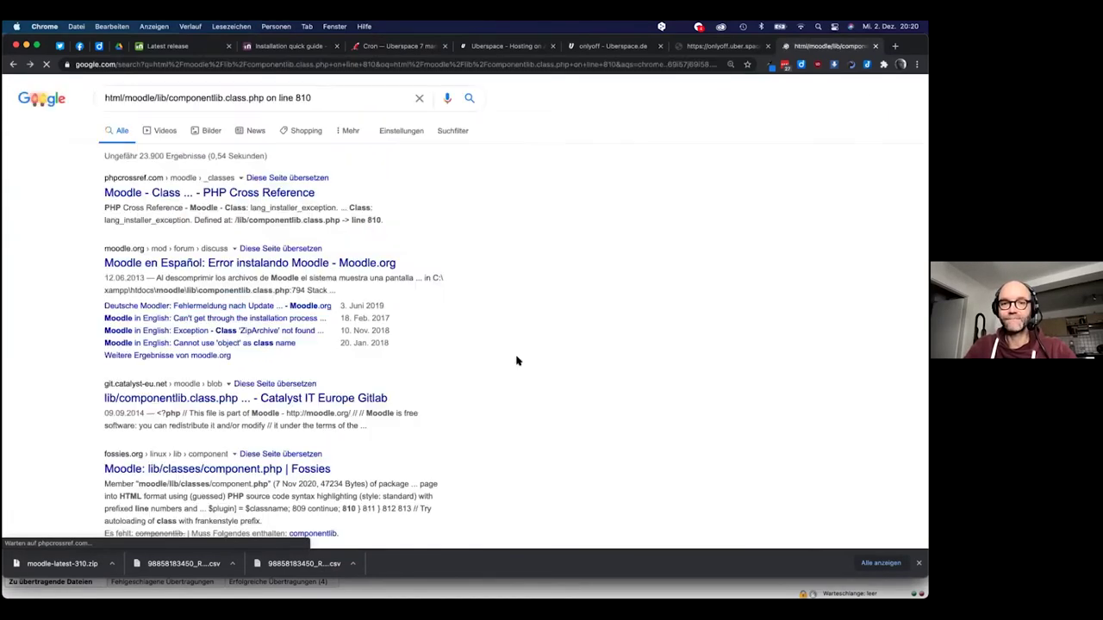
scroll(423, 362, down, 2)
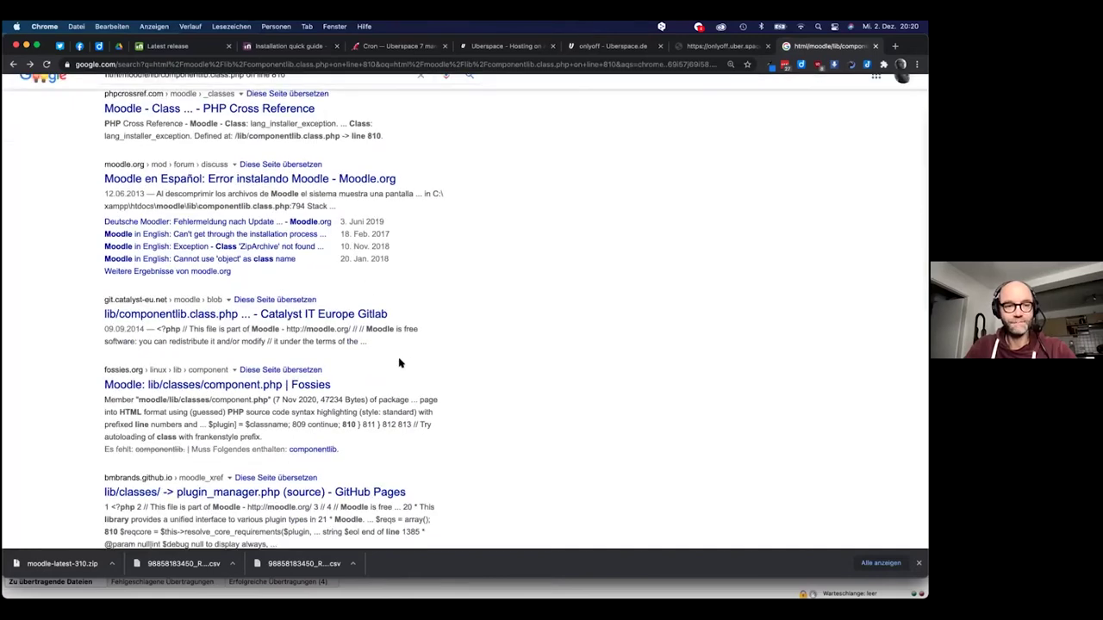
scroll(399, 363, up, 2)
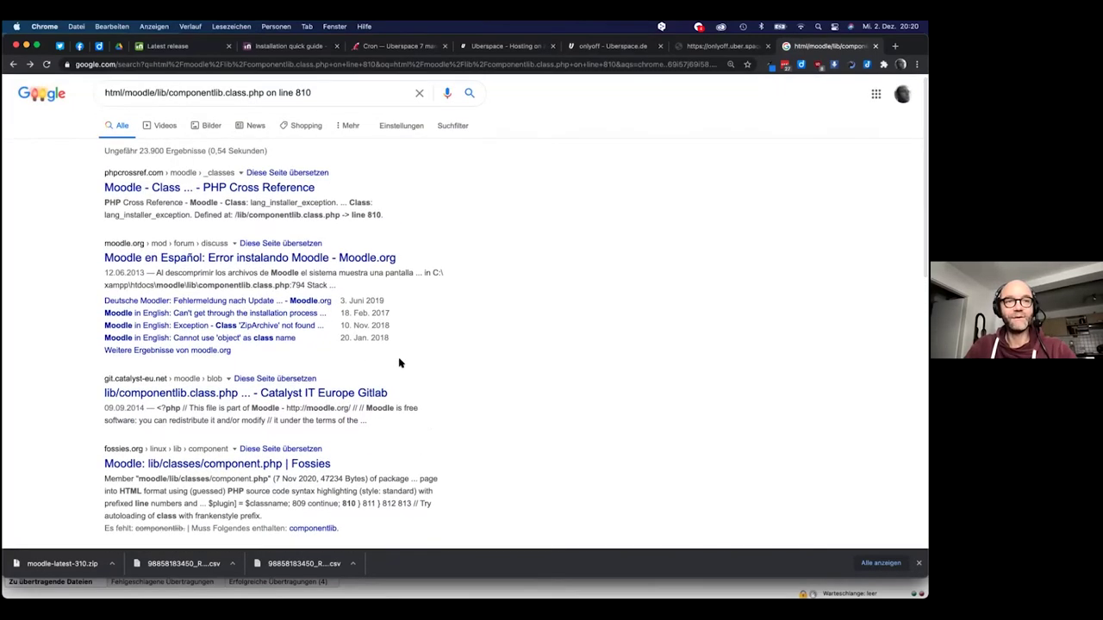
scroll(222, 255, down, 5)
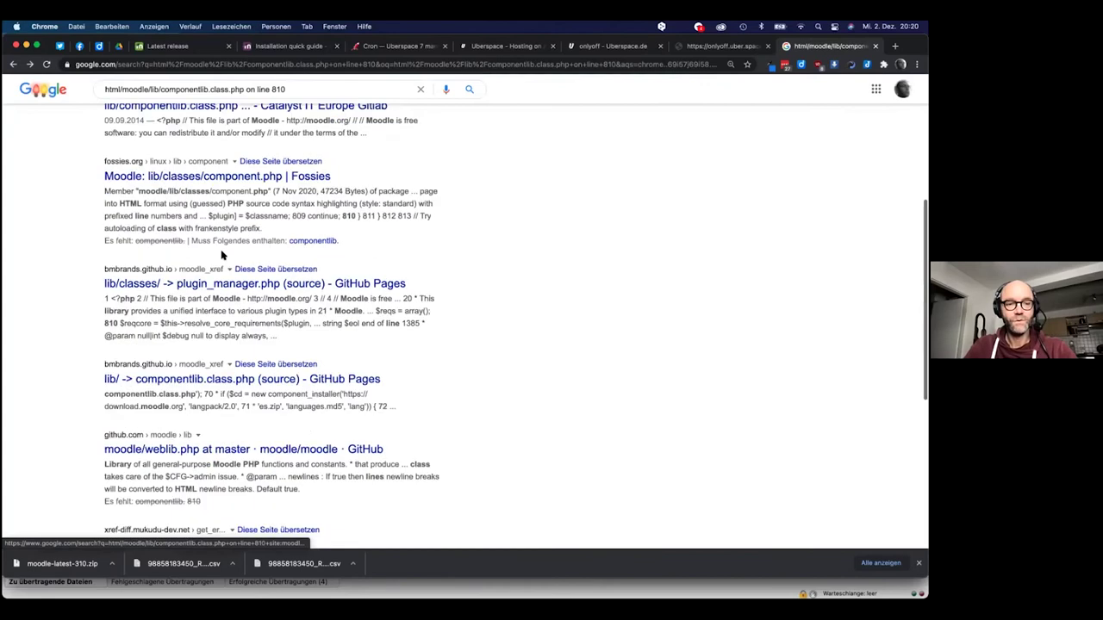
scroll(221, 255, down, 1)
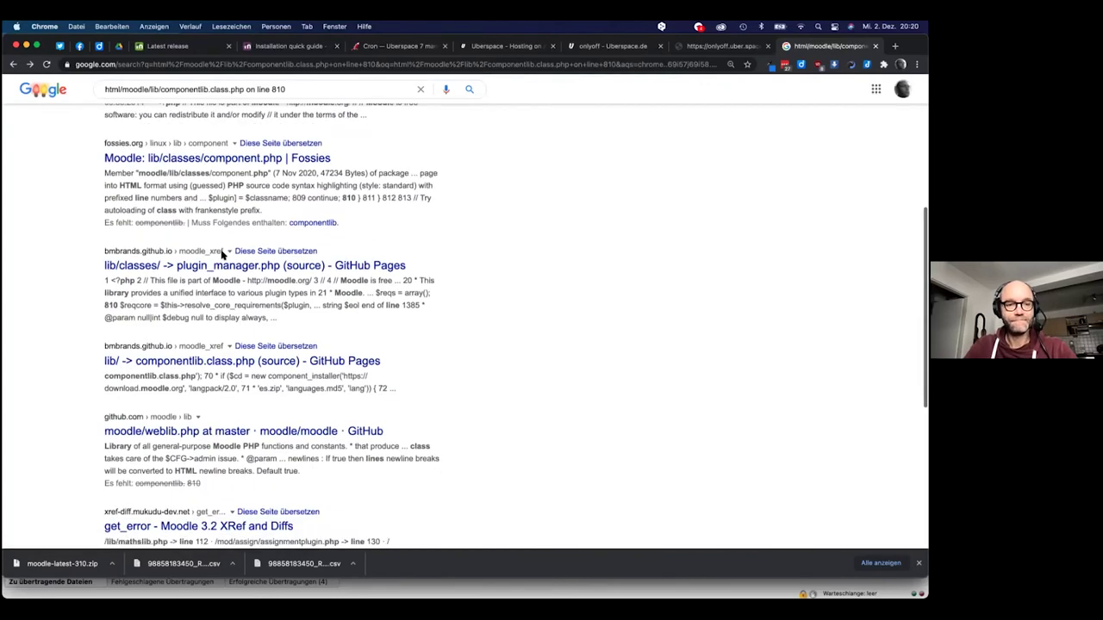
scroll(221, 256, down, 3)
scroll(222, 255, down, 4)
scroll(221, 256, up, 12)
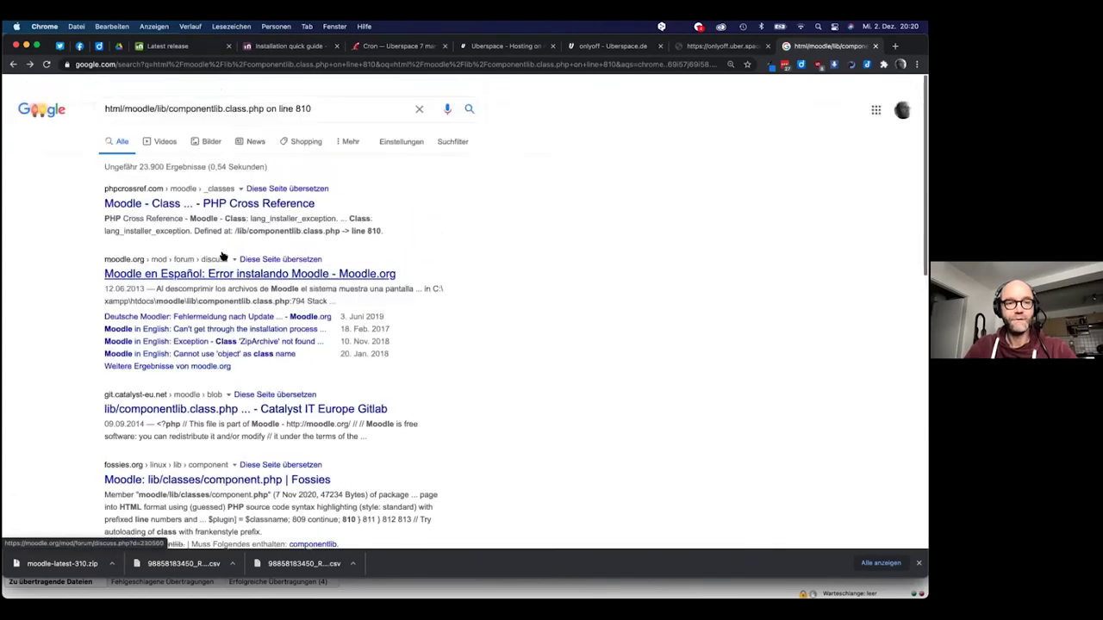
scroll(221, 255, down, 2)
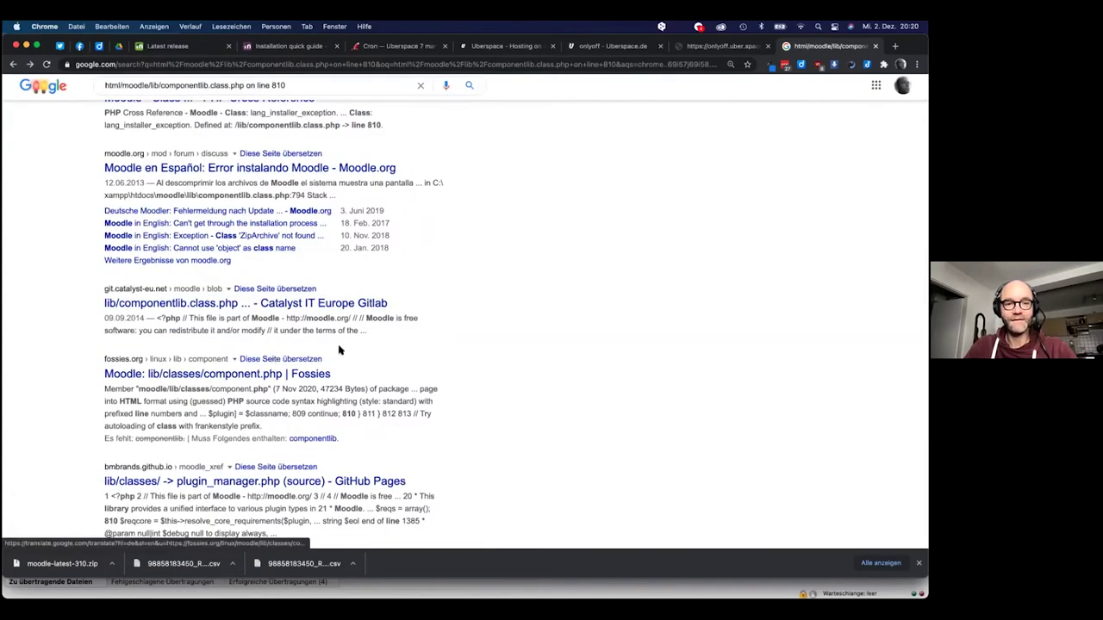
key(super+Tab)
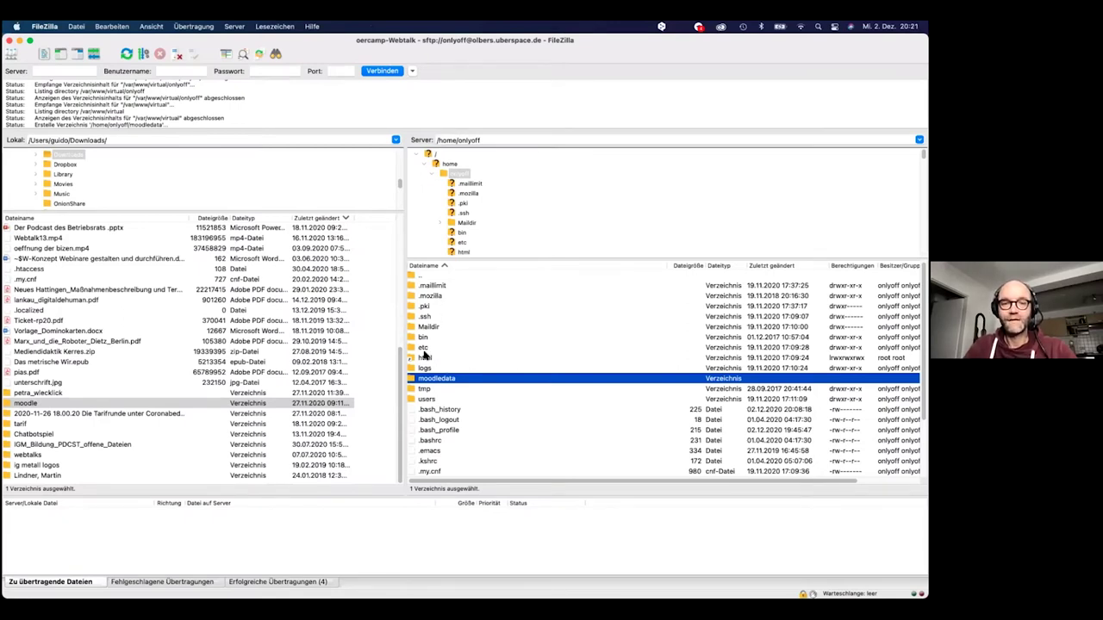
Browse the server's html/moodle folder contents, then return to html and select the moodle folder
double_click(424, 357)
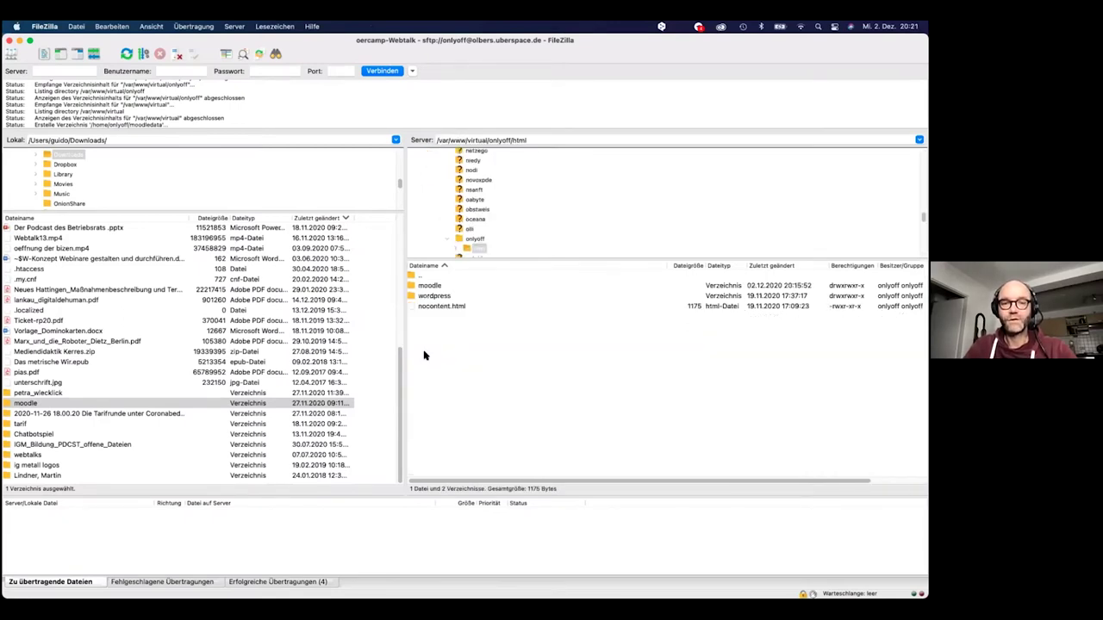
click(431, 287)
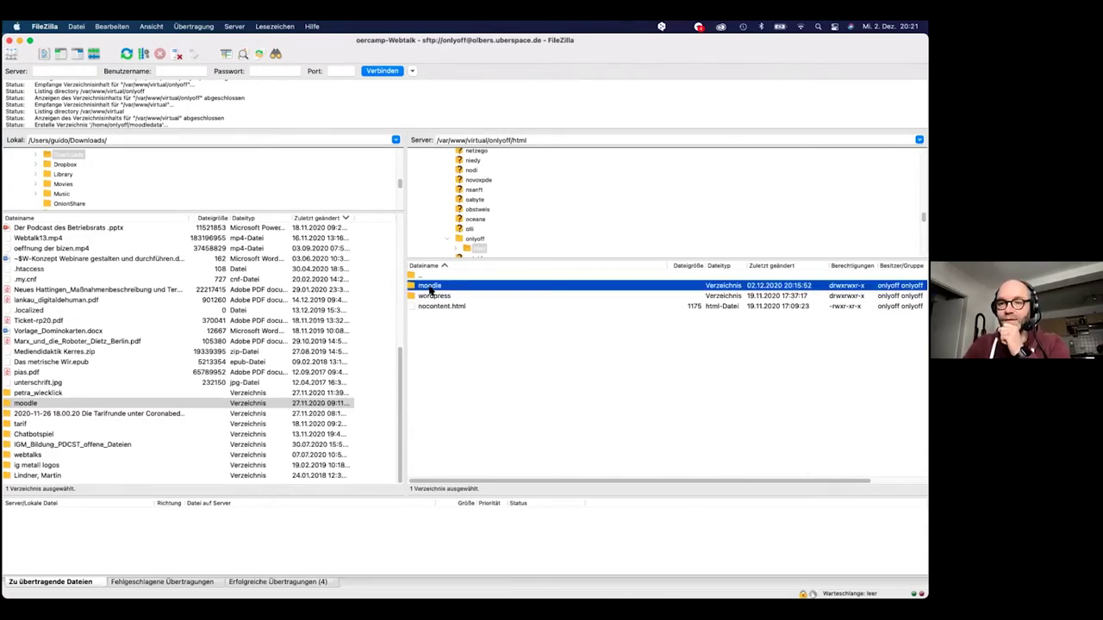
double_click(430, 288)
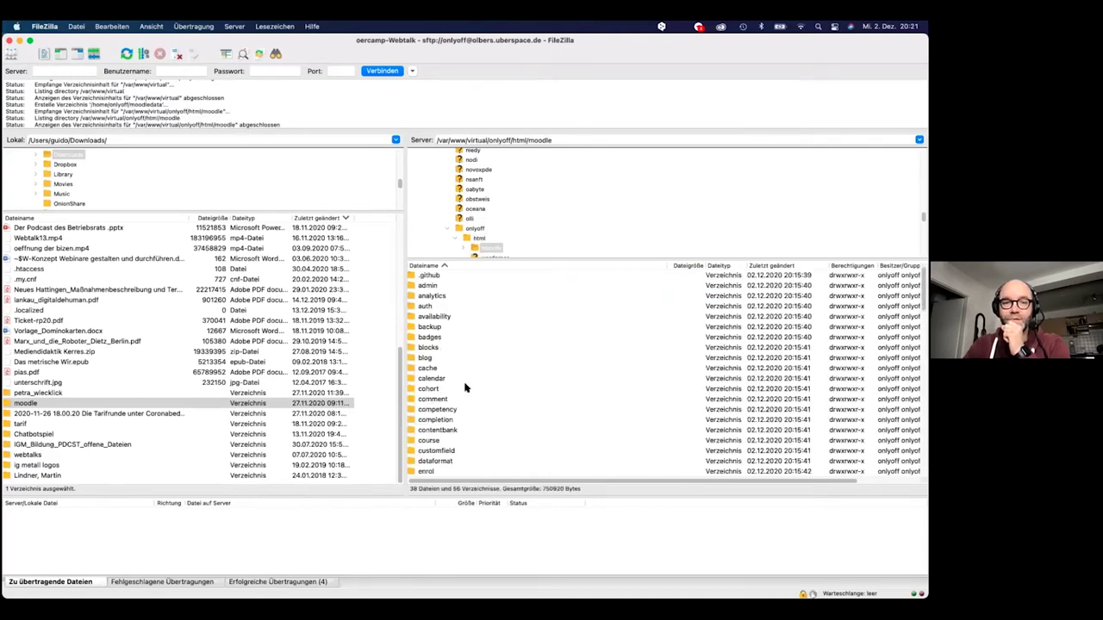
scroll(465, 388, down, 15)
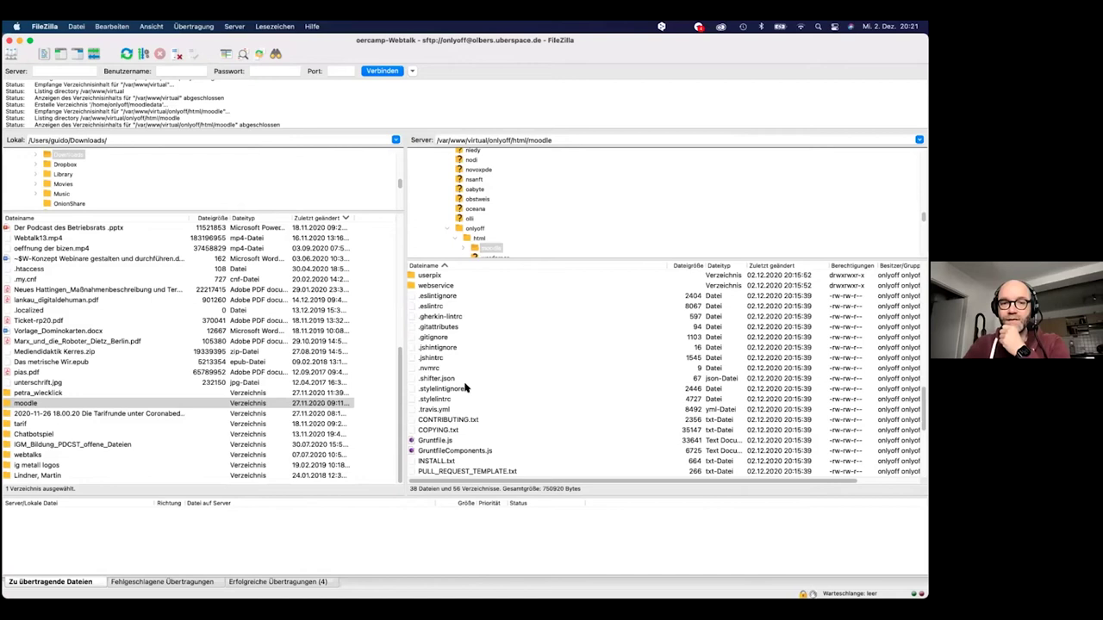
scroll(465, 388, up, 6)
scroll(465, 388, down, 18)
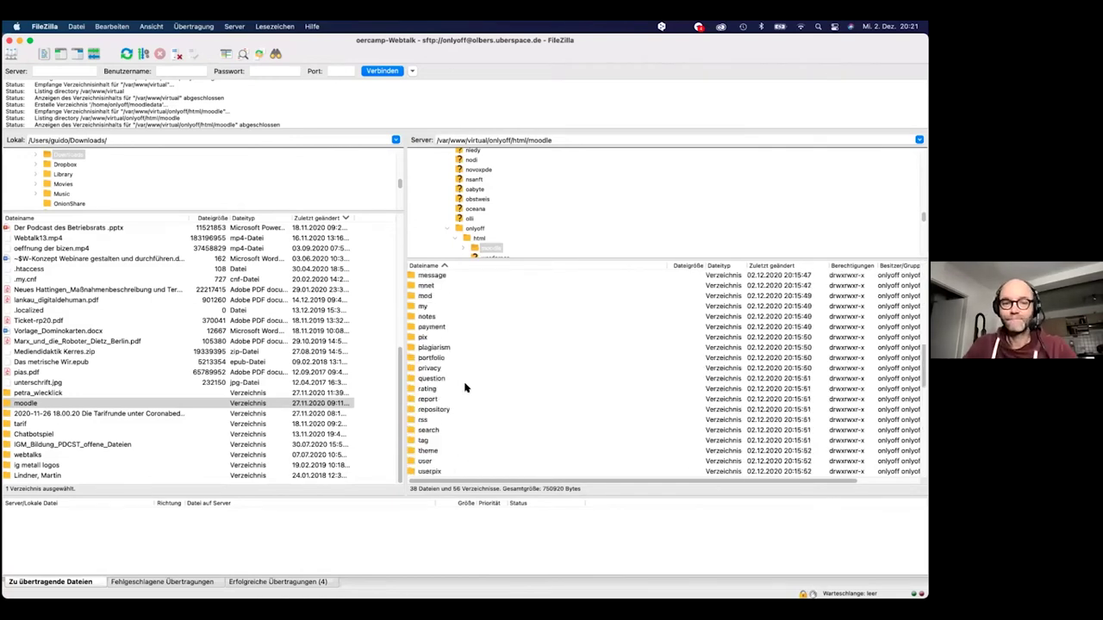
scroll(466, 431, up, 20)
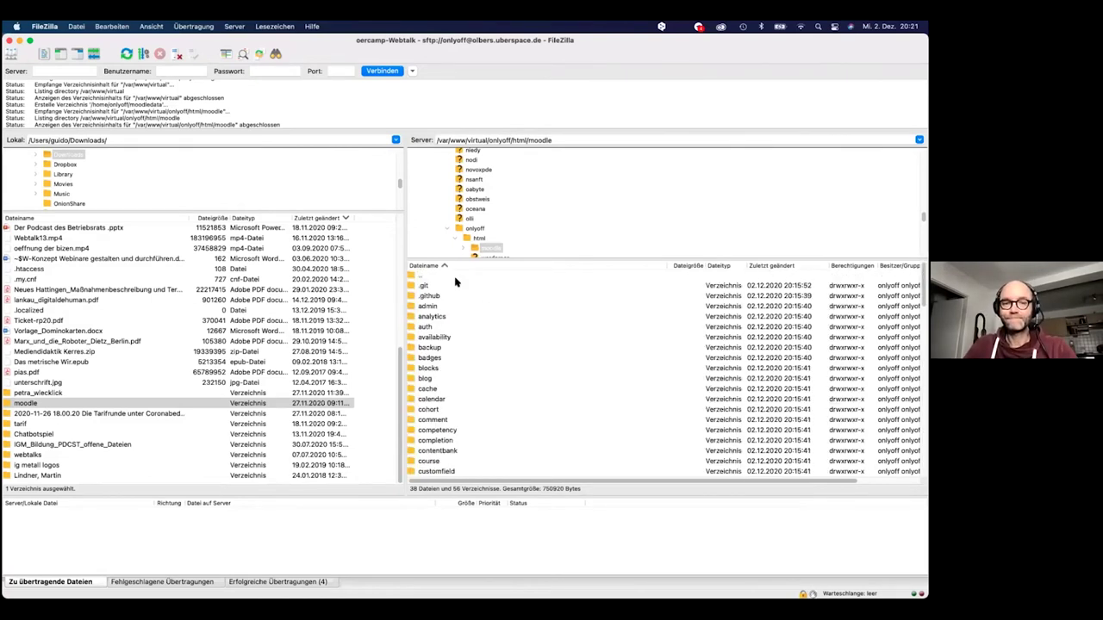
double_click(417, 275)
click(429, 286)
right_click(428, 285)
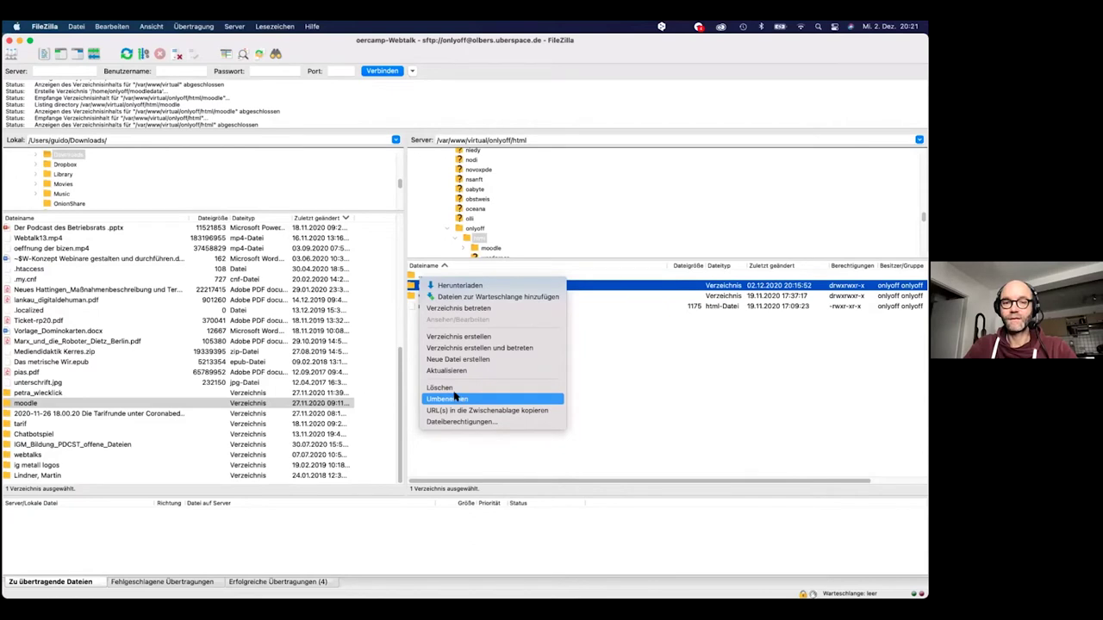
Run 'rm -r moodle/', answer y for both write-protected files, and refresh the remote listing
click(456, 444)
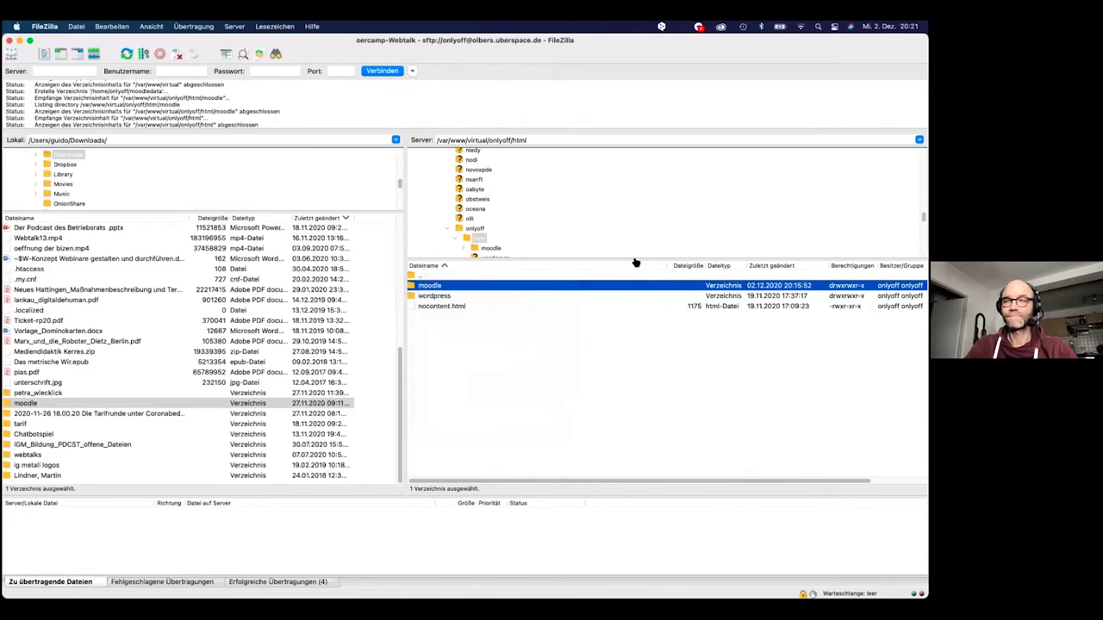
key(super+Tab)
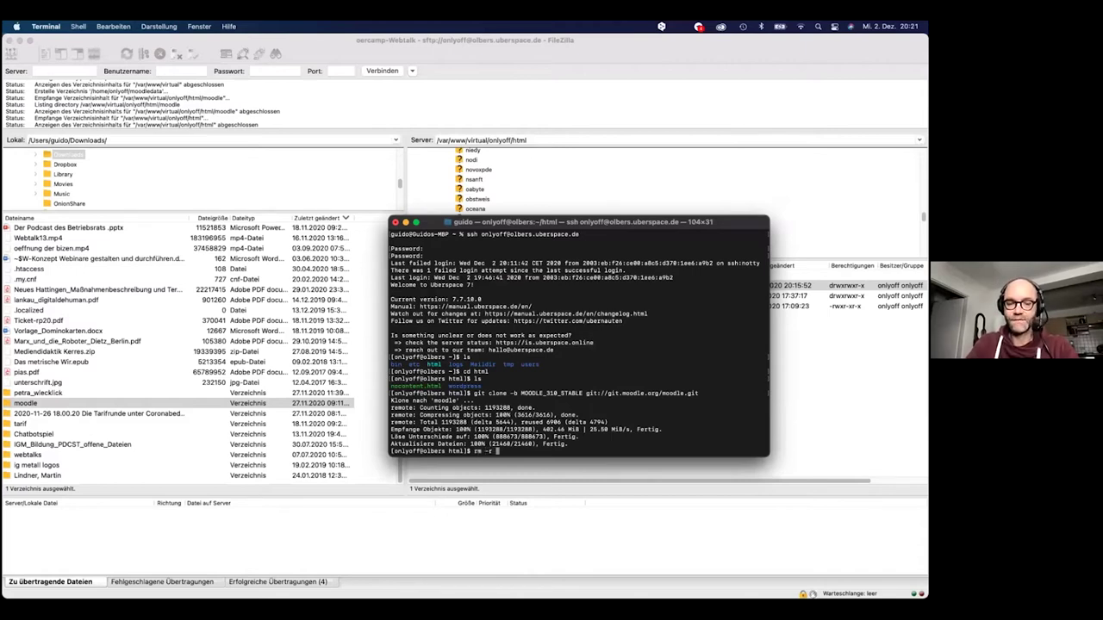
key(Tab)
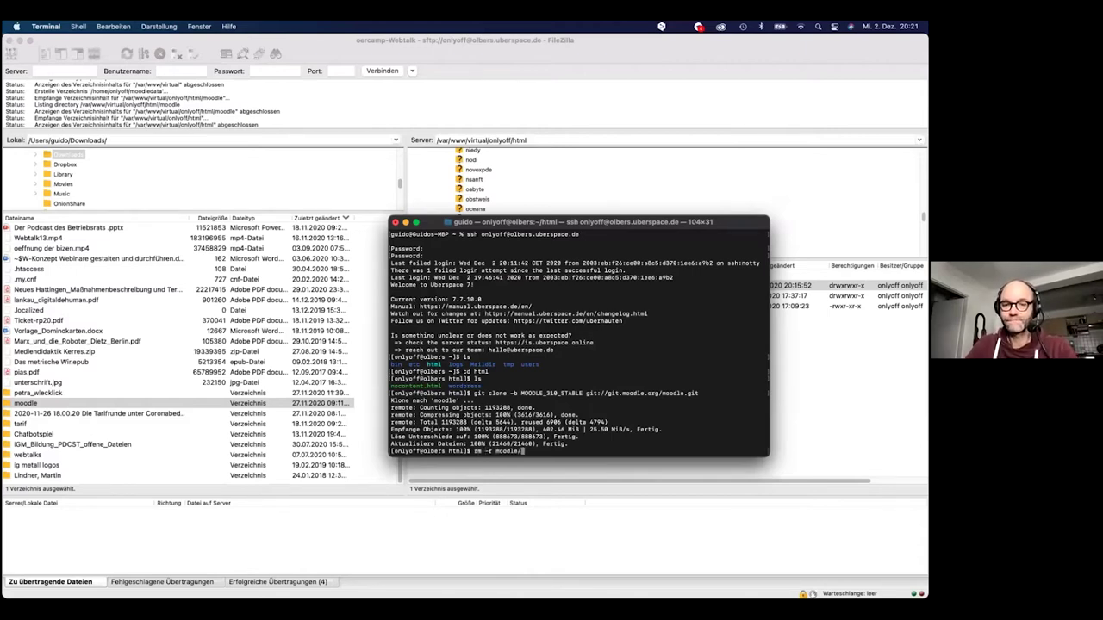
key(Return)
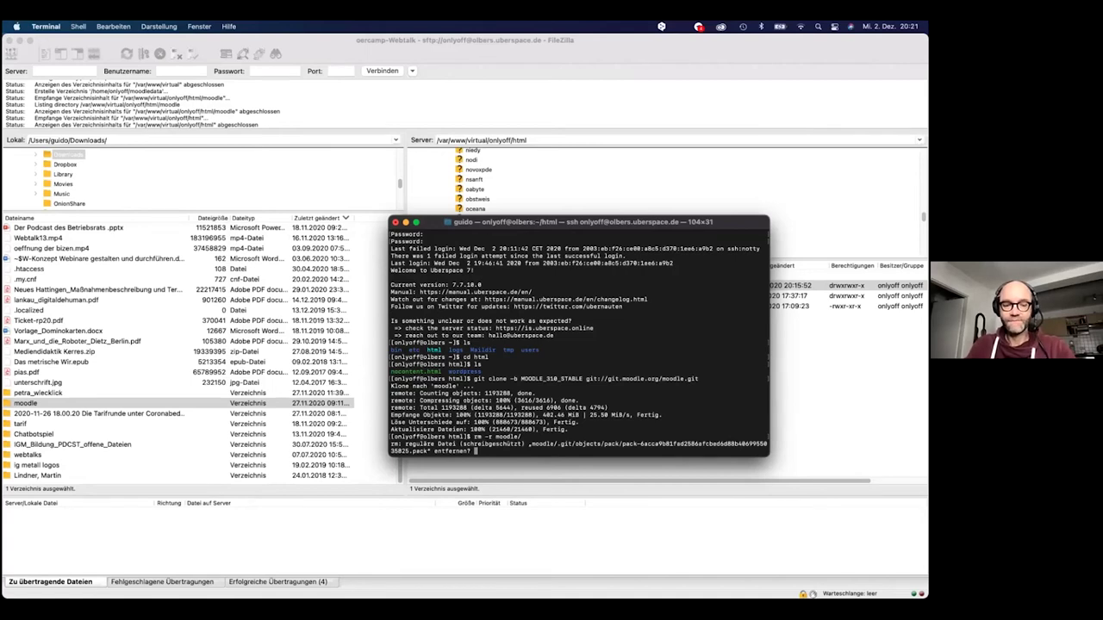
text(y)
key(Return)
text(y)
key(Return)
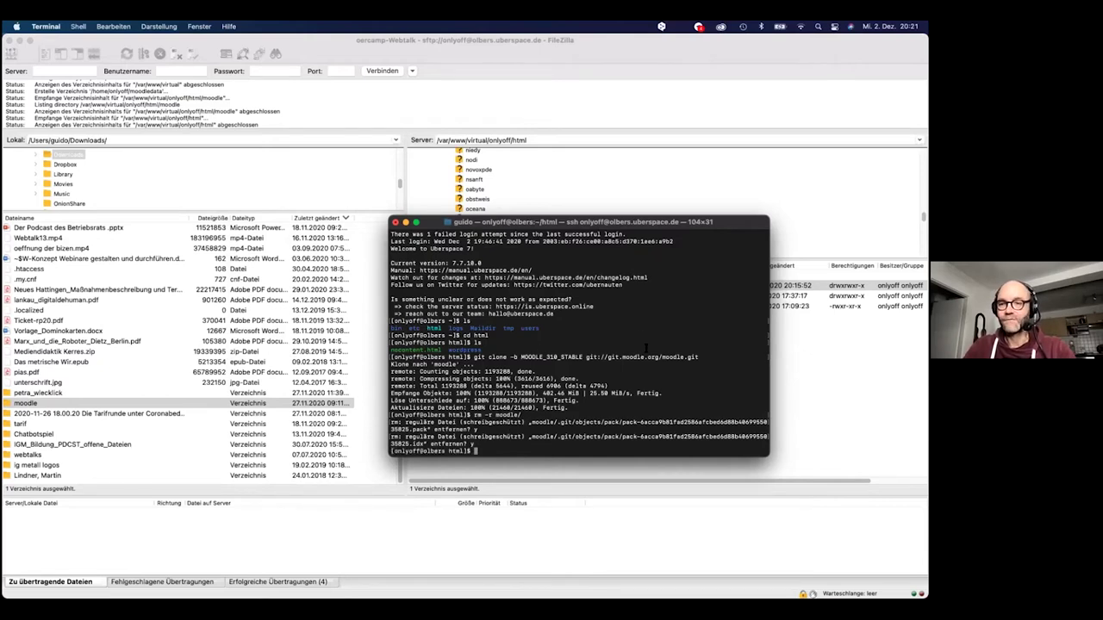
click(802, 402)
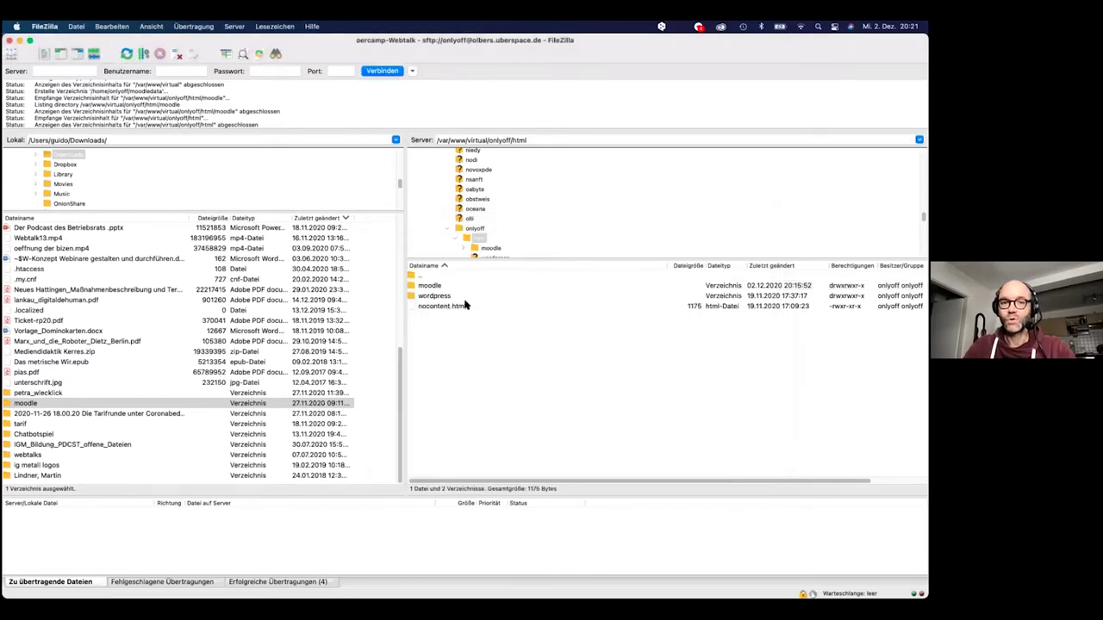
click(127, 54)
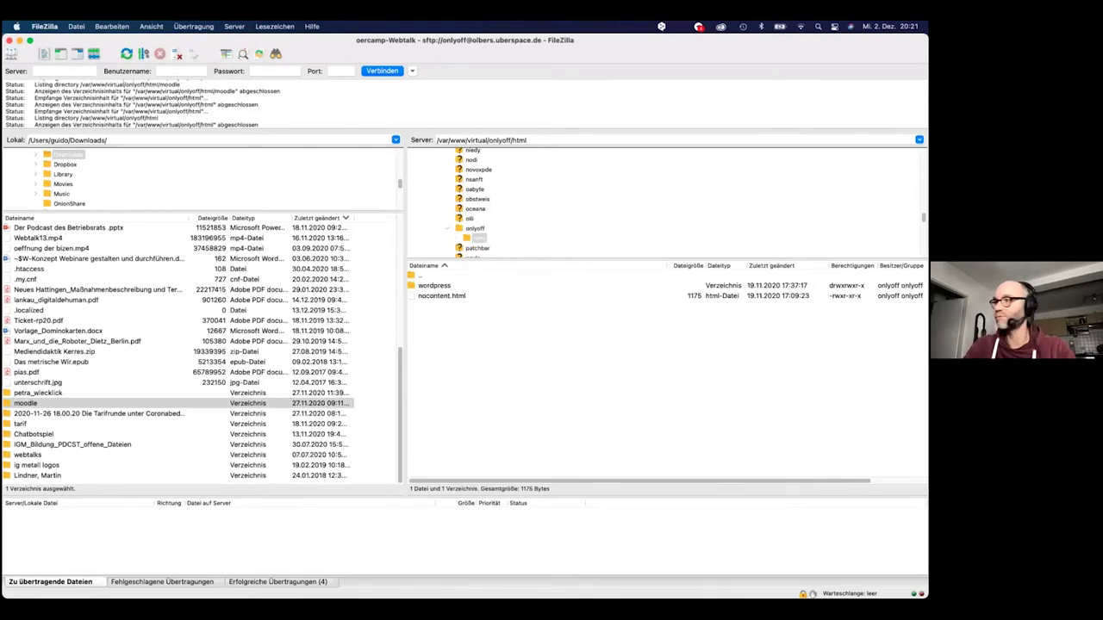
Copy the 'git clone -b MOODLE_39_STABLE' command from the quick guide's Getting Moodle section
key(super+Tab)
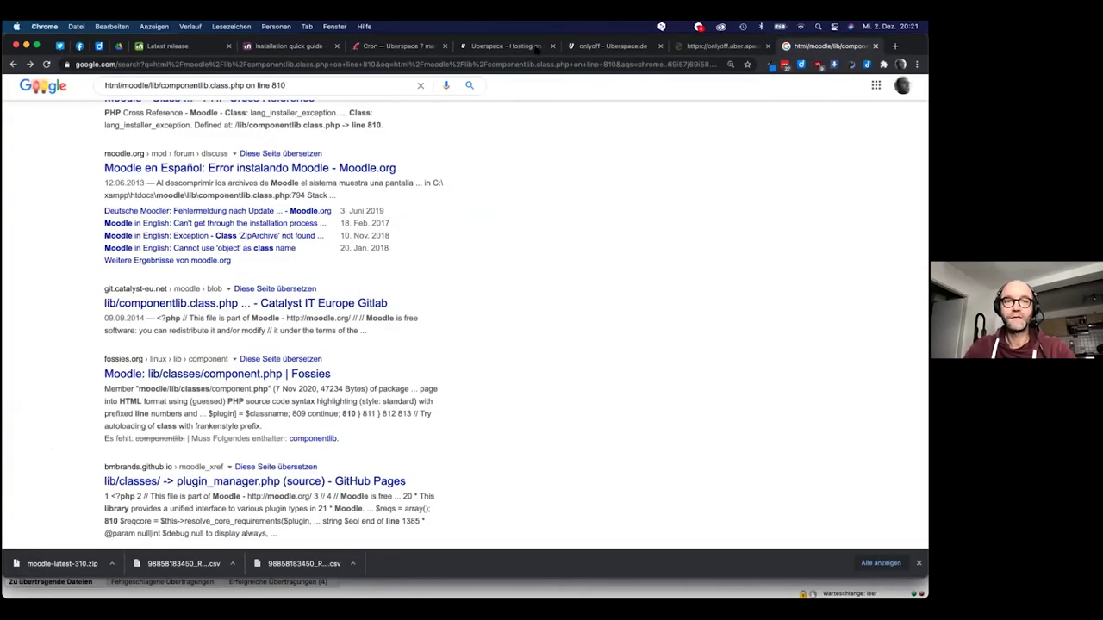
click(273, 47)
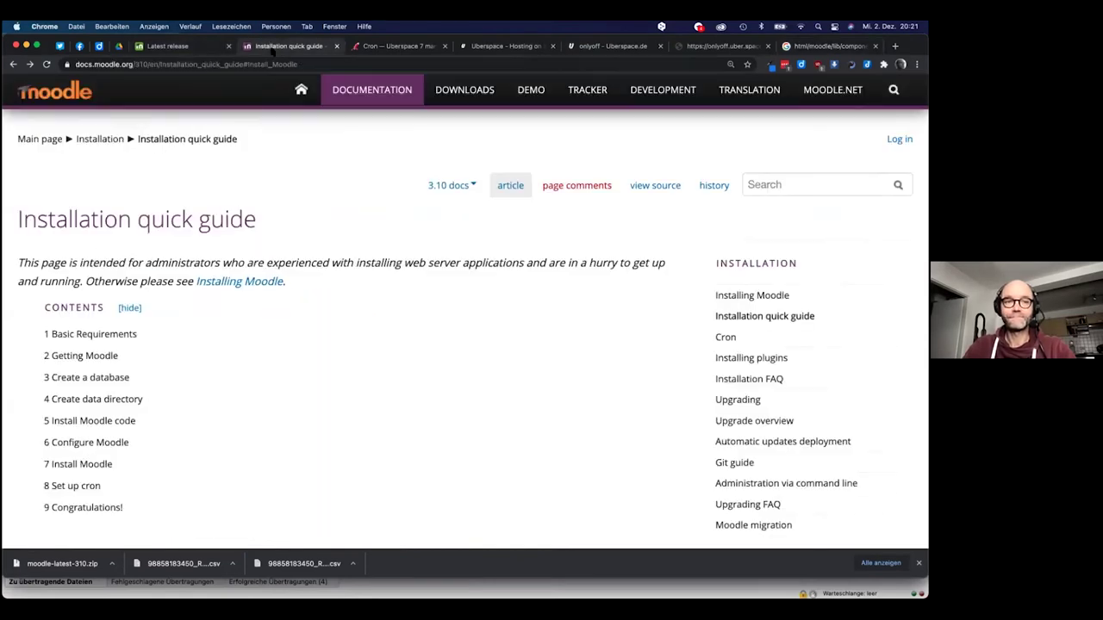
click(187, 48)
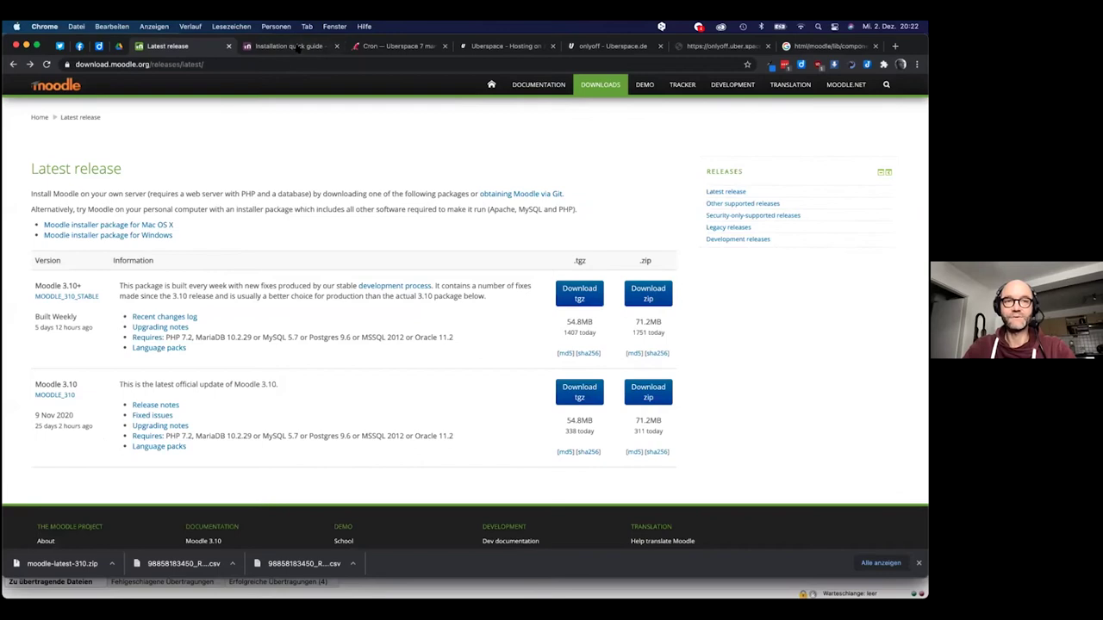
click(298, 48)
scroll(210, 265, down, 10)
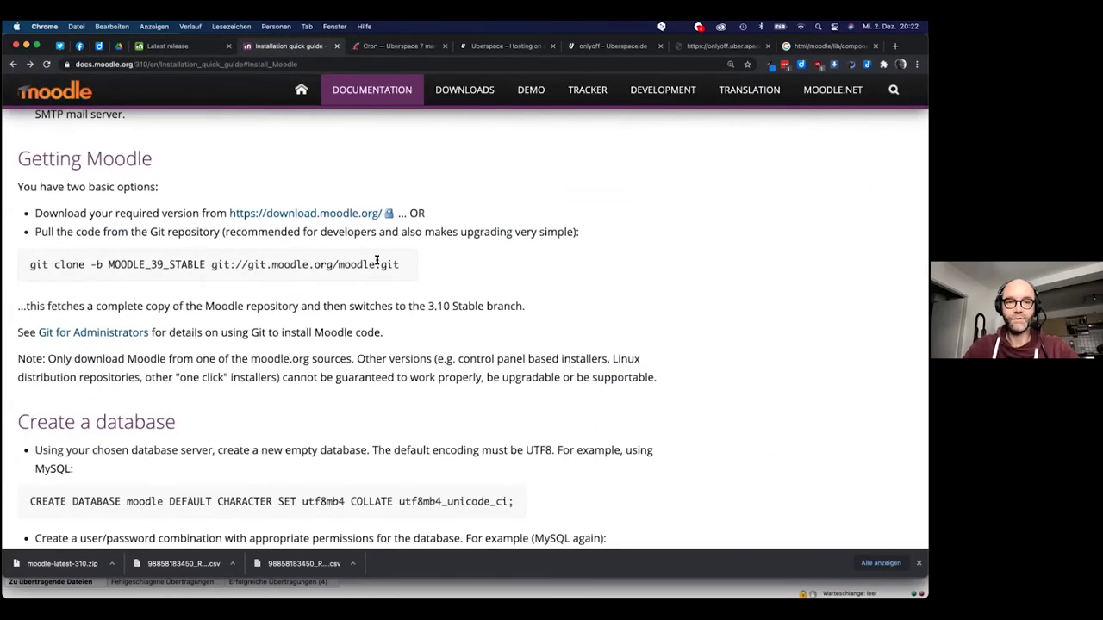
mouse_move(399, 264)
mouse_down()
mouse_move(108, 258)
mouse_move(25, 270)
mouse_up()
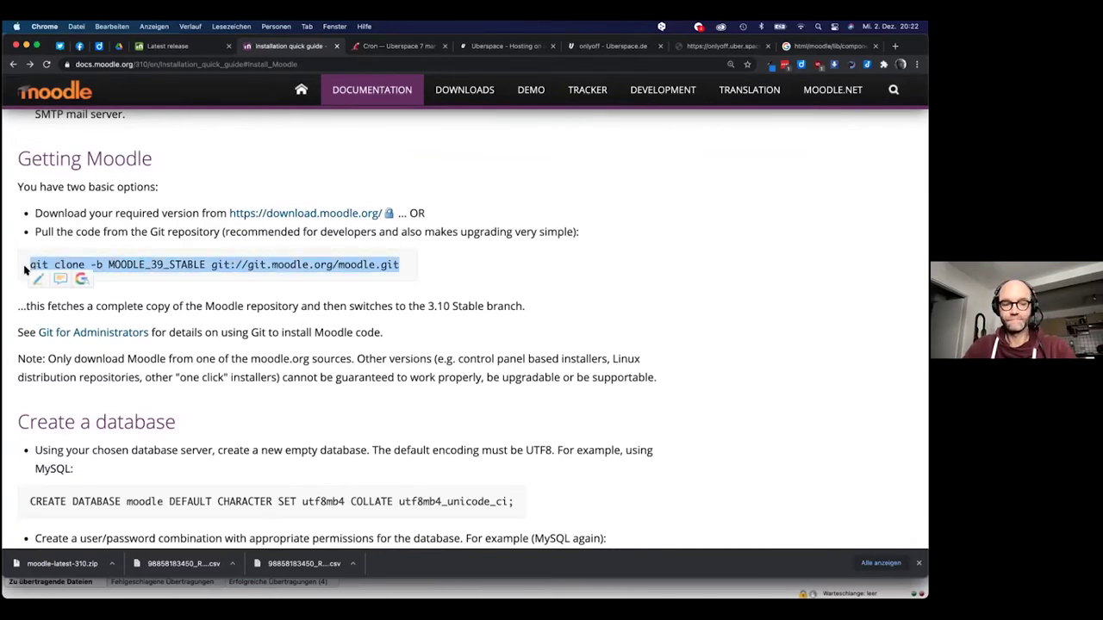
key(super+c)
key(super+Tab)
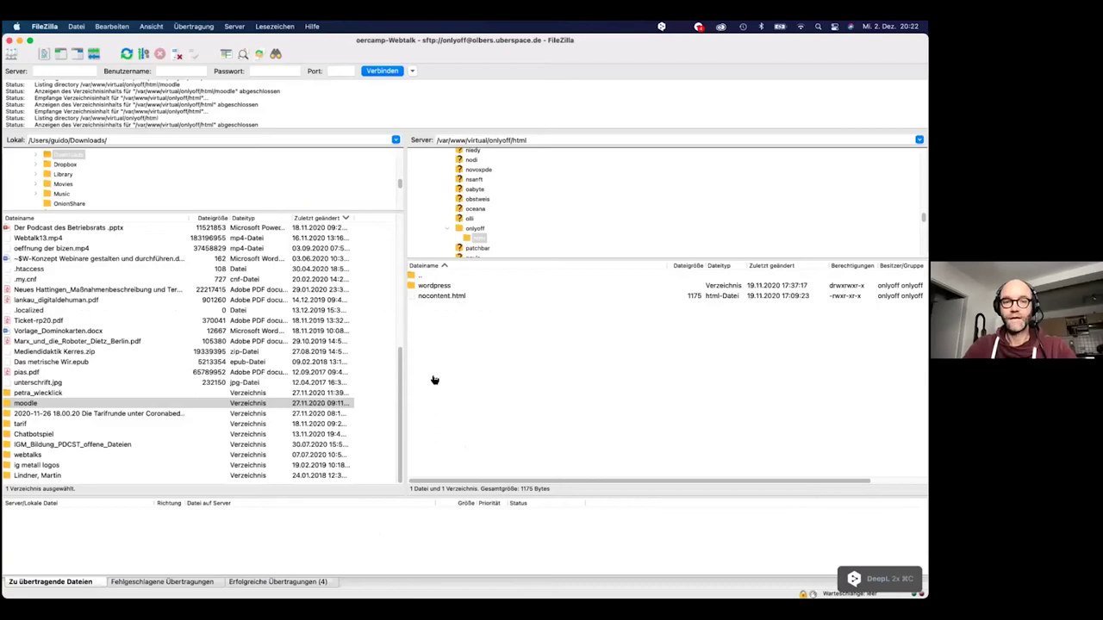
Paste and run 'git clone -b MOODLE_39_STABLE git://git.moodle.org/moodle.git' in the html folder
key(super+Tab)
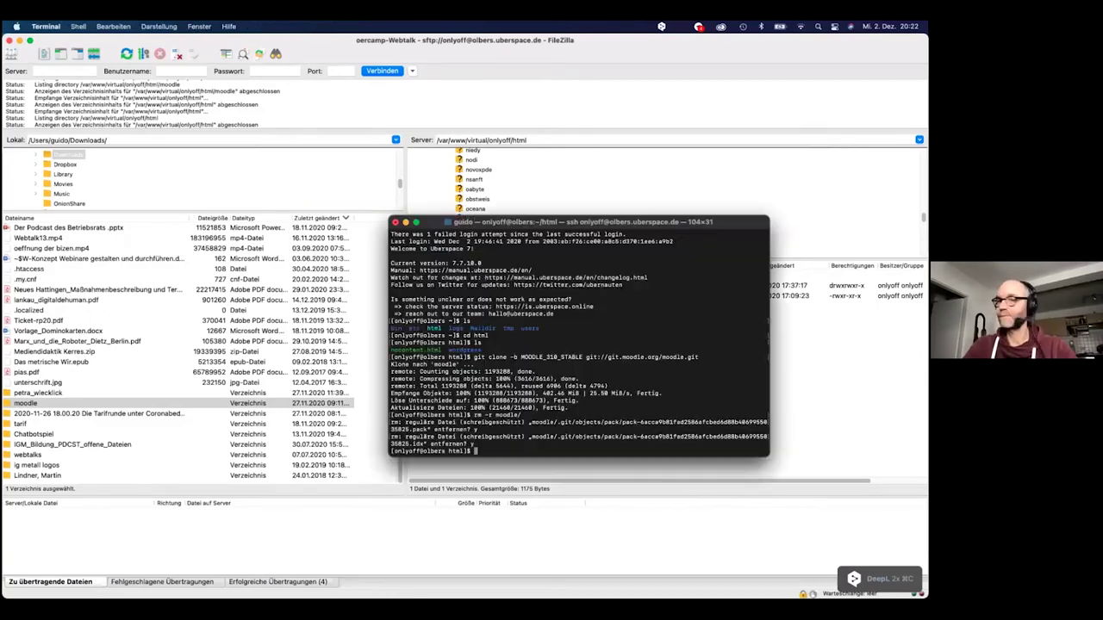
key(super+v)
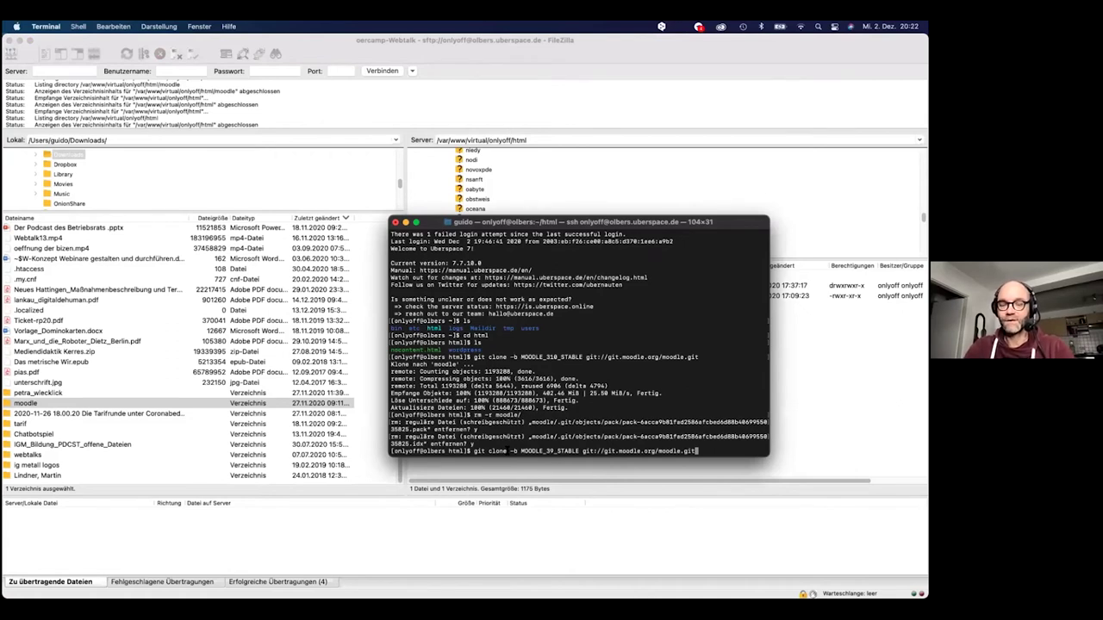
key(Return)
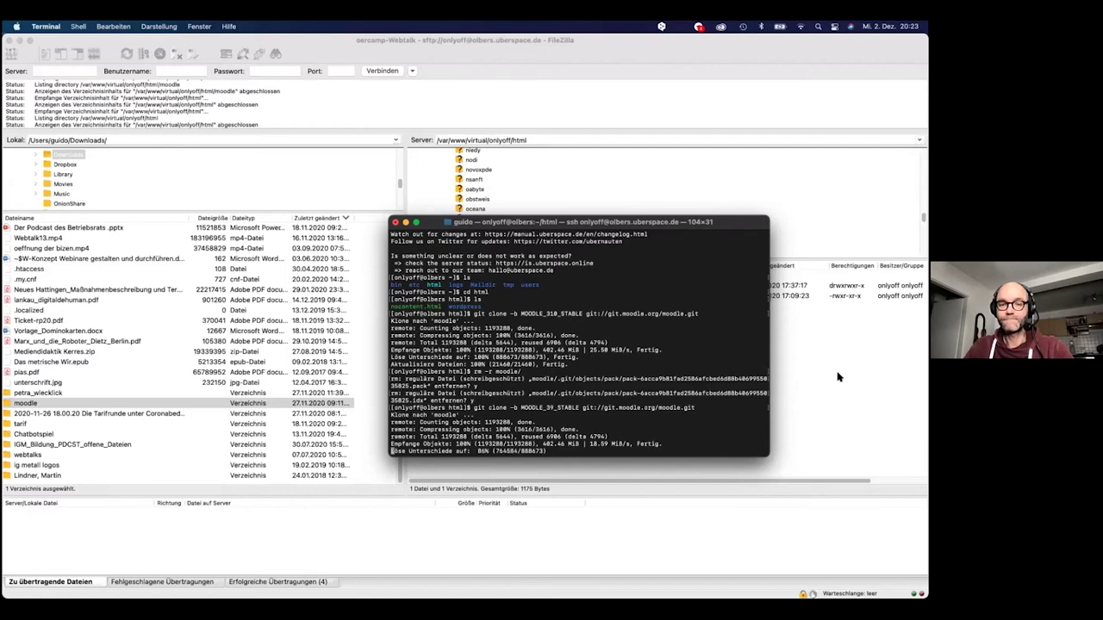
click(837, 377)
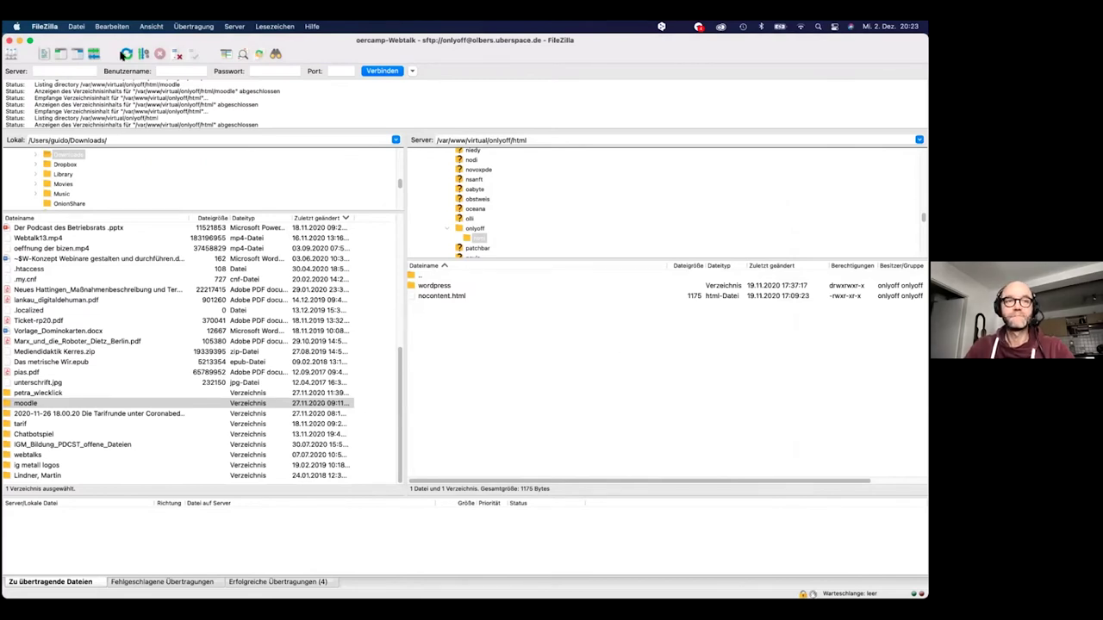
Check the new moodle folder on the server, let the clone finish, then return to the Moodle guide
click(126, 54)
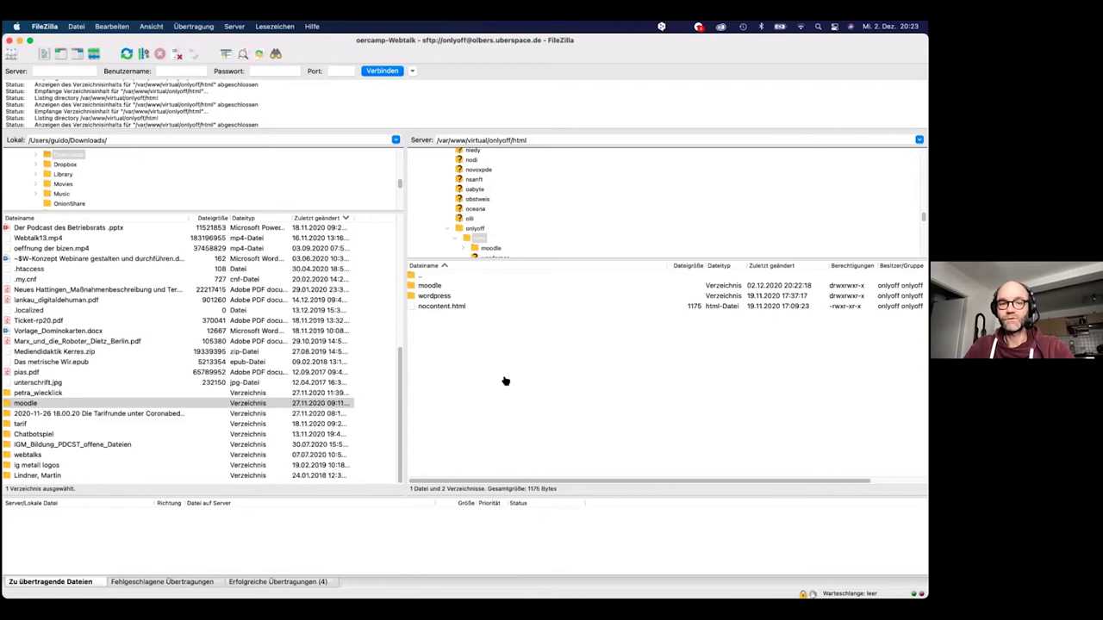
key(super+Tab)
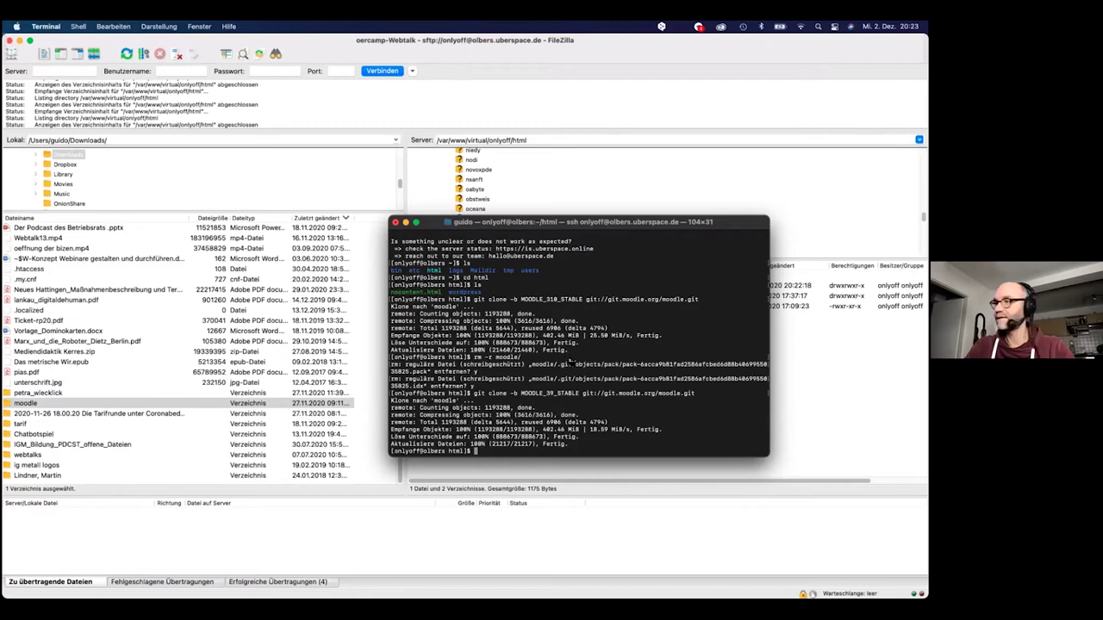
key(super+Tab)
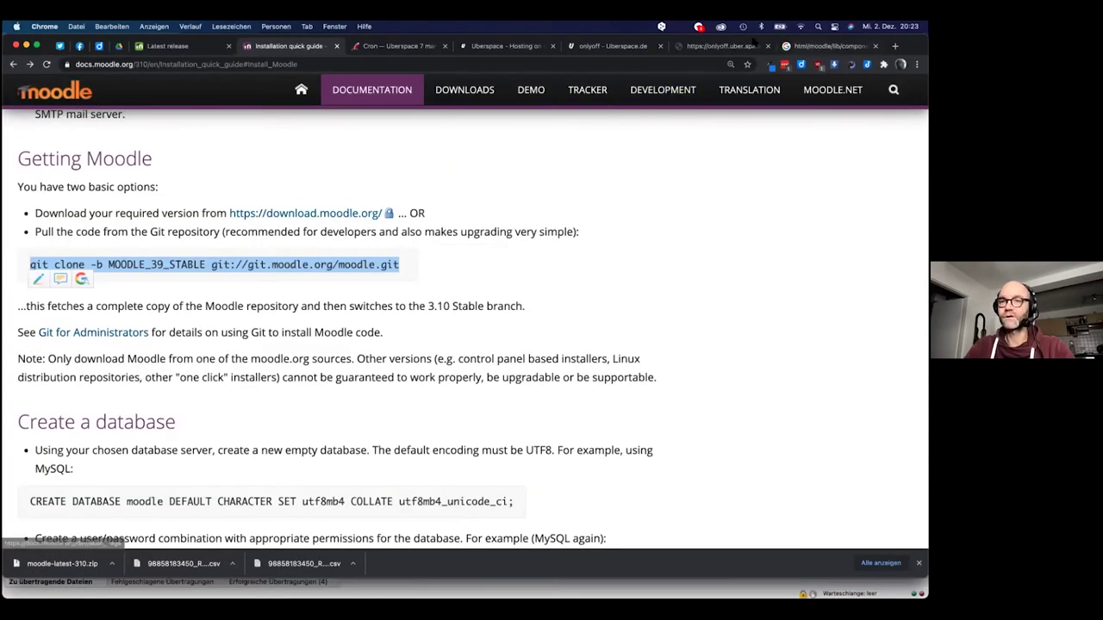
Reload install.php, choose Deutsch (Du) (de_du) and accept the default paths, hitting the parentlanguage error
click(712, 48)
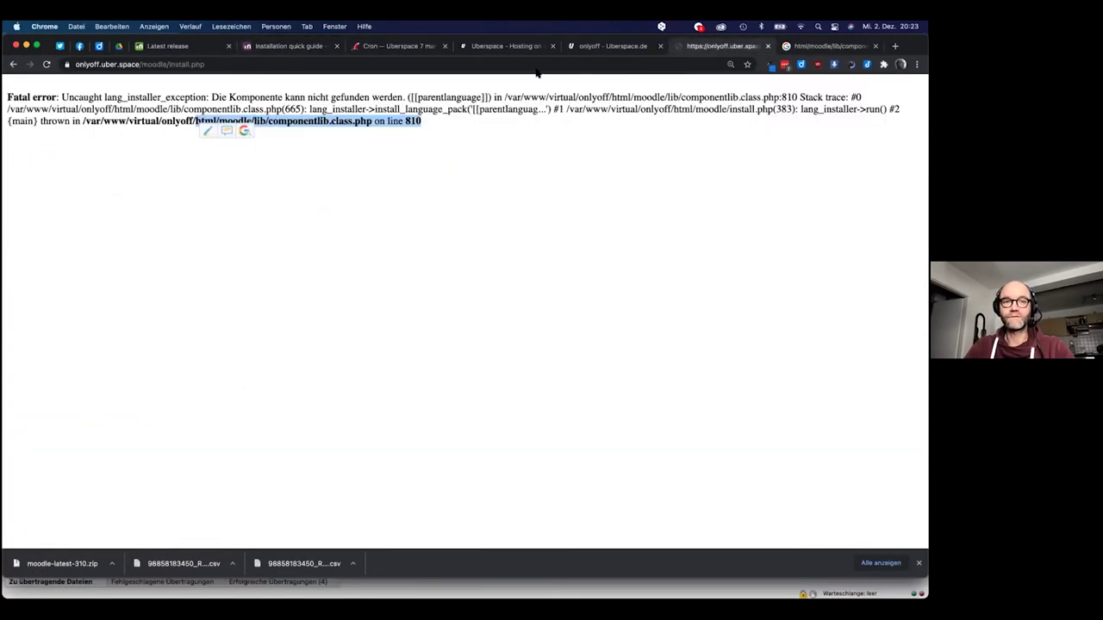
click(239, 62)
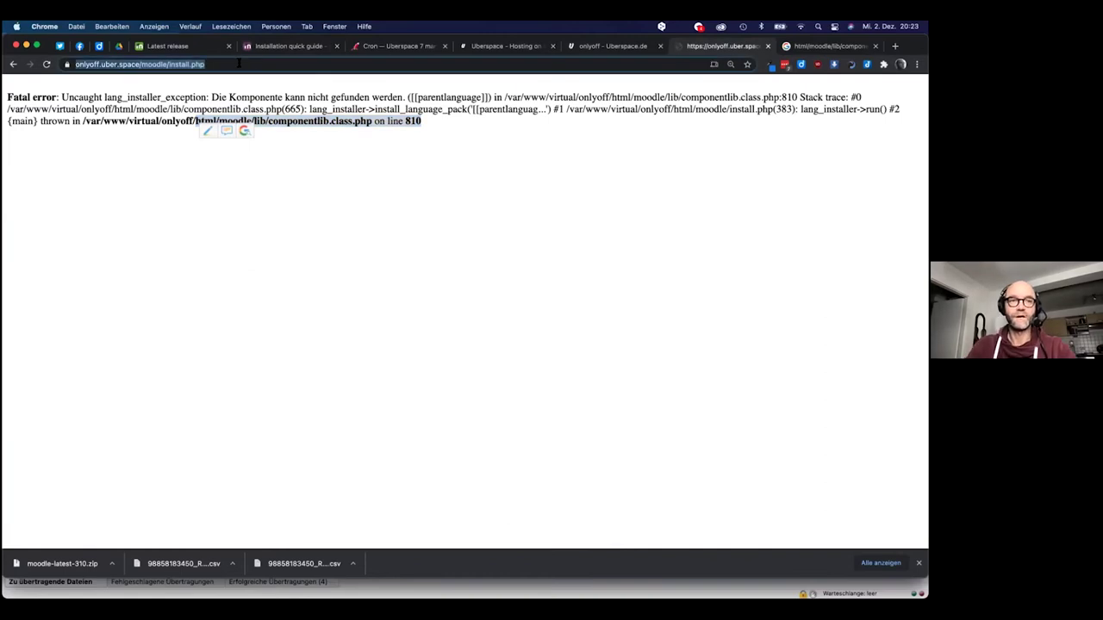
key(Return)
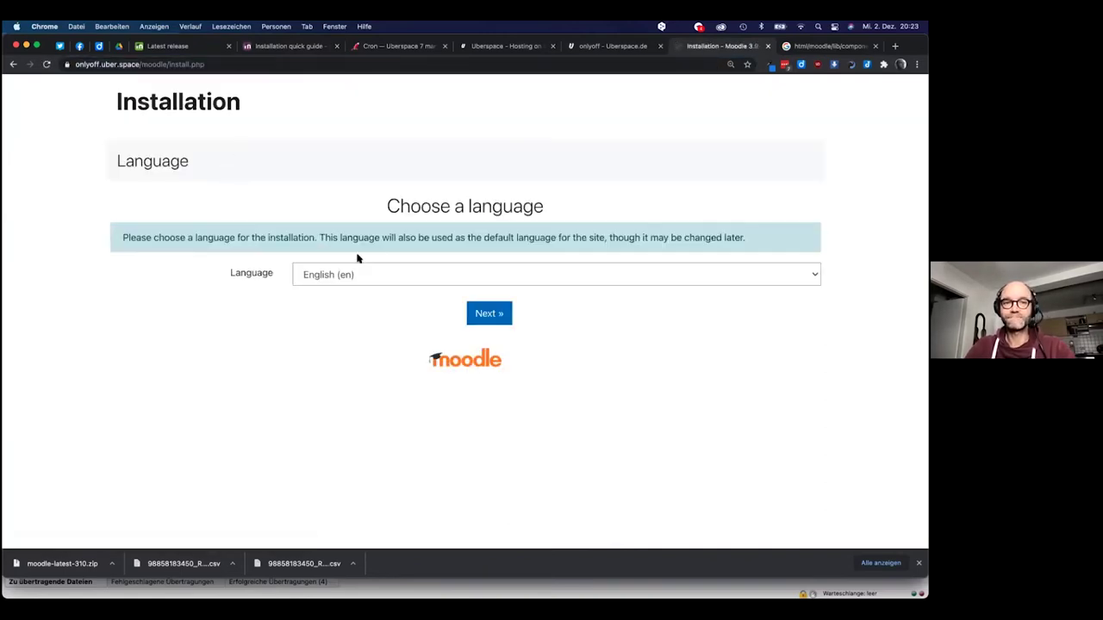
click(396, 277)
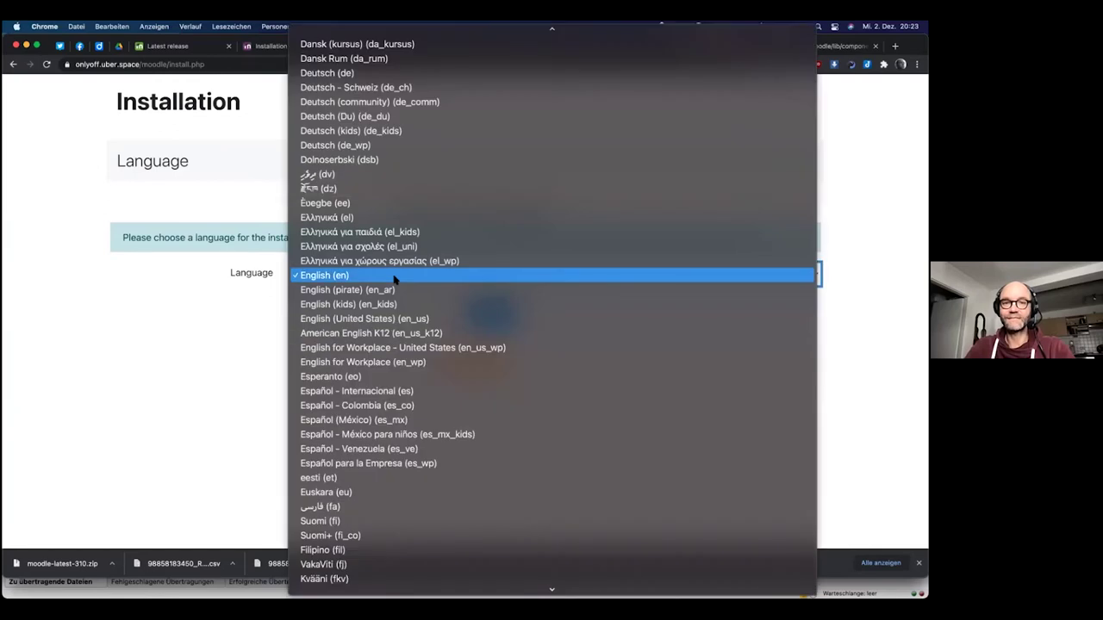
click(394, 115)
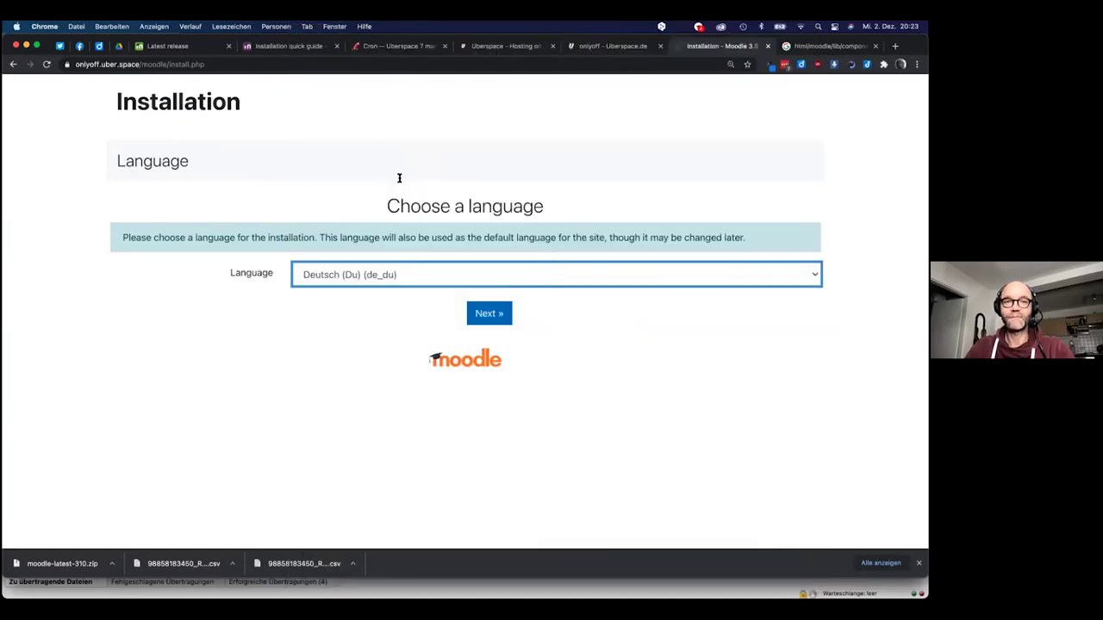
click(507, 329)
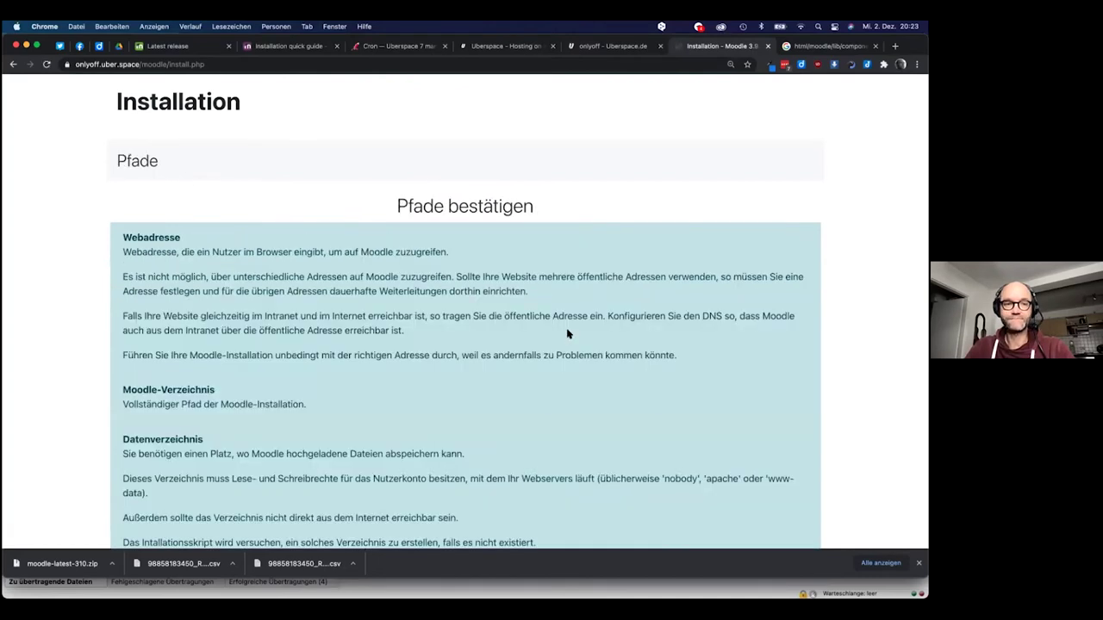
scroll(567, 333, down, 5)
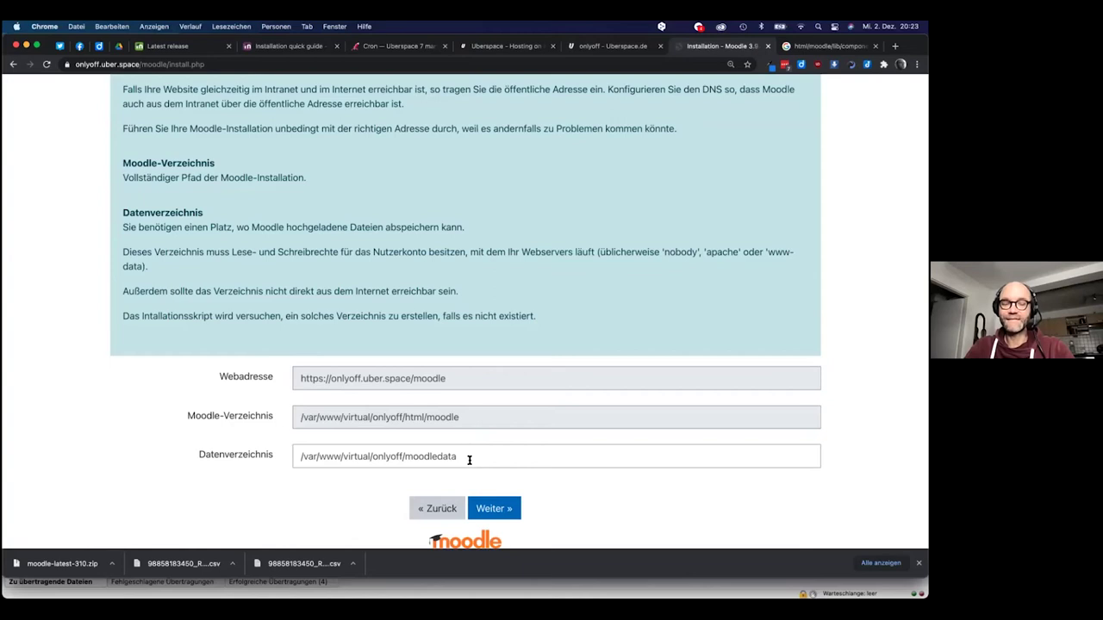
click(498, 514)
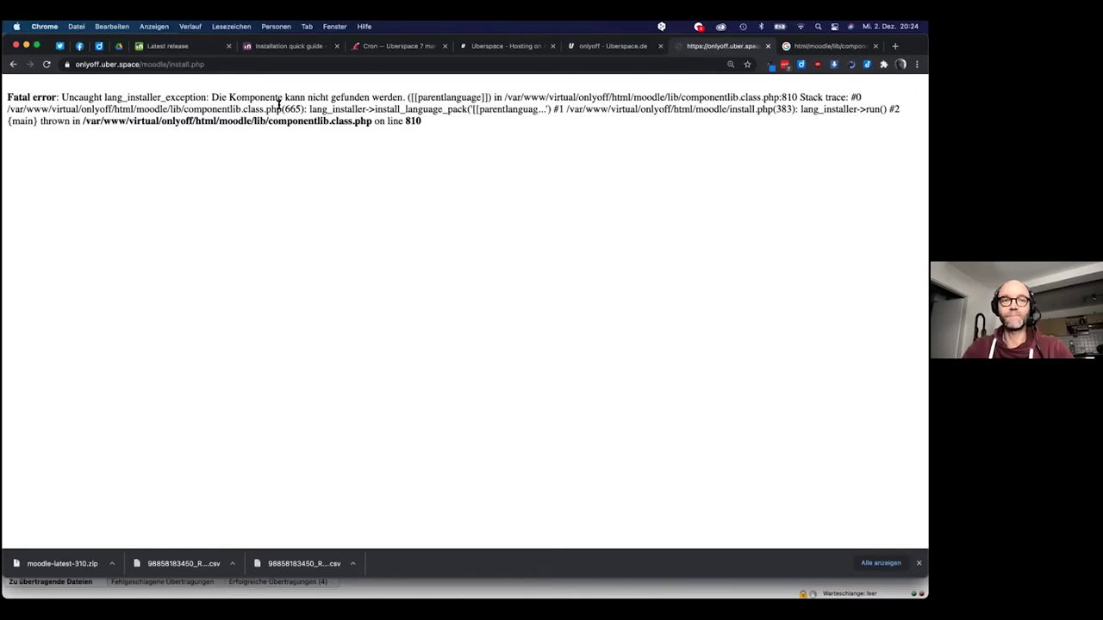
Copy '/usr/bin/php /path/to/moodle/admin/cli/install.php' from the guide's Install Moodle section
click(13, 64)
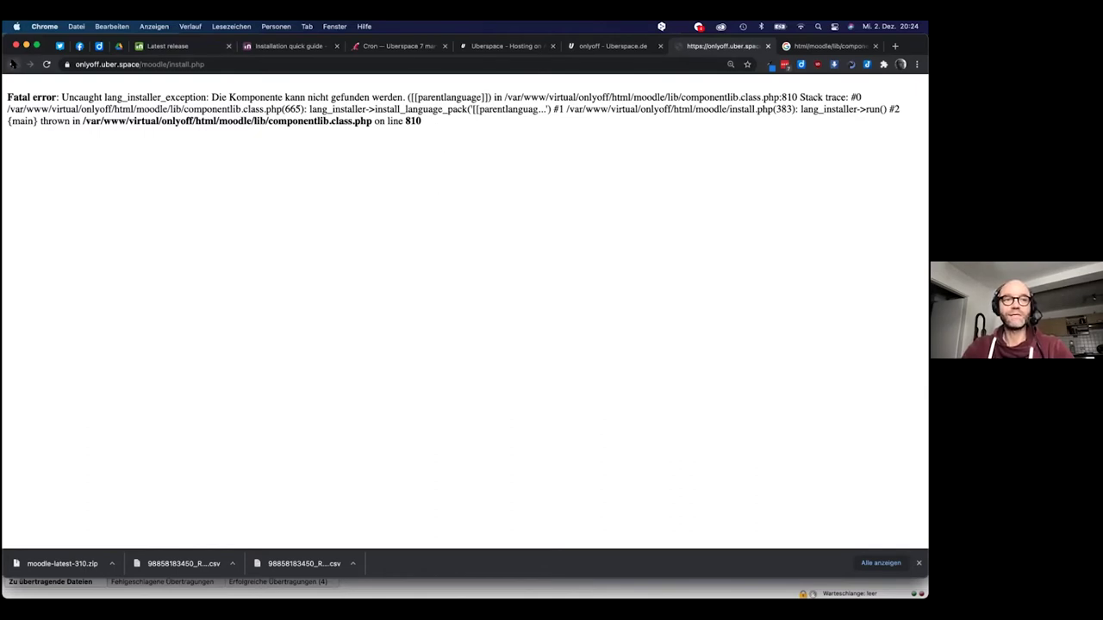
click(268, 48)
click(247, 321)
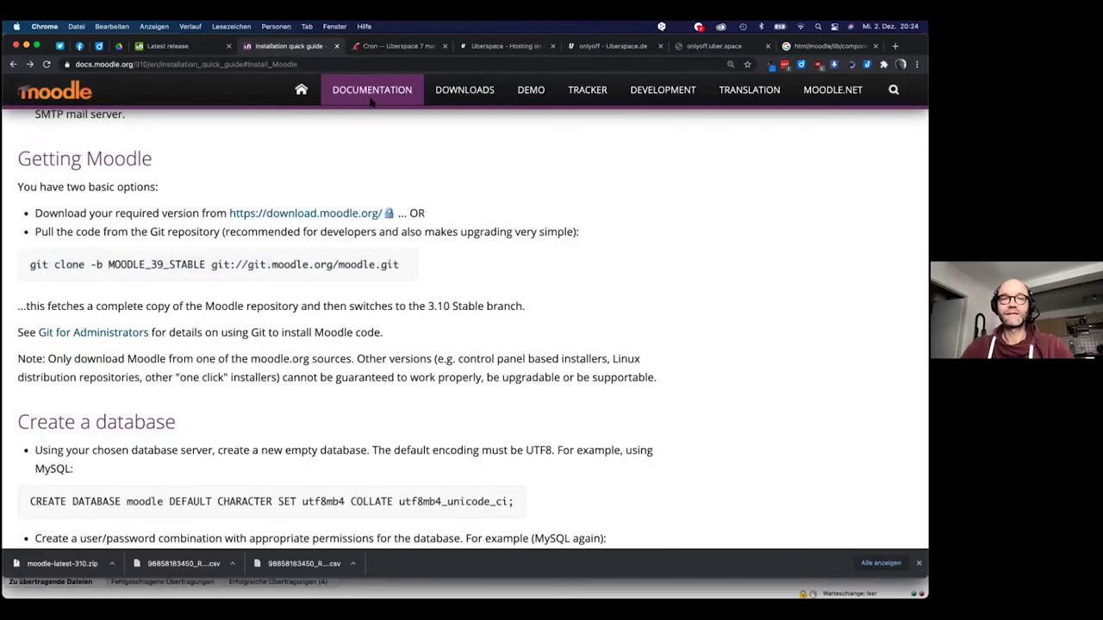
scroll(345, 297, down, 5)
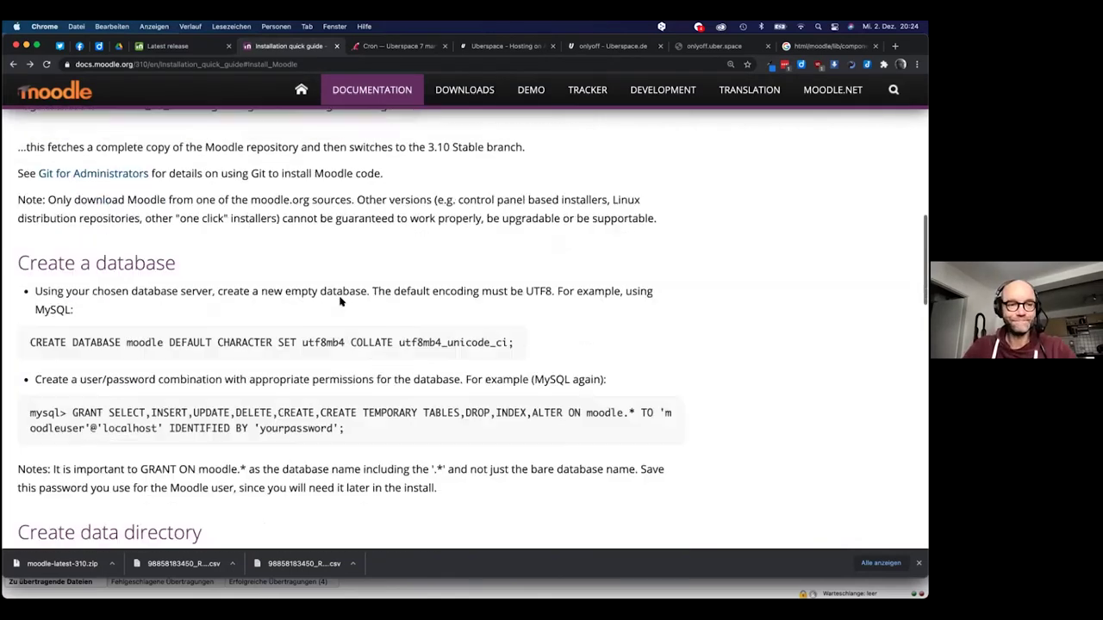
scroll(341, 300, down, 12)
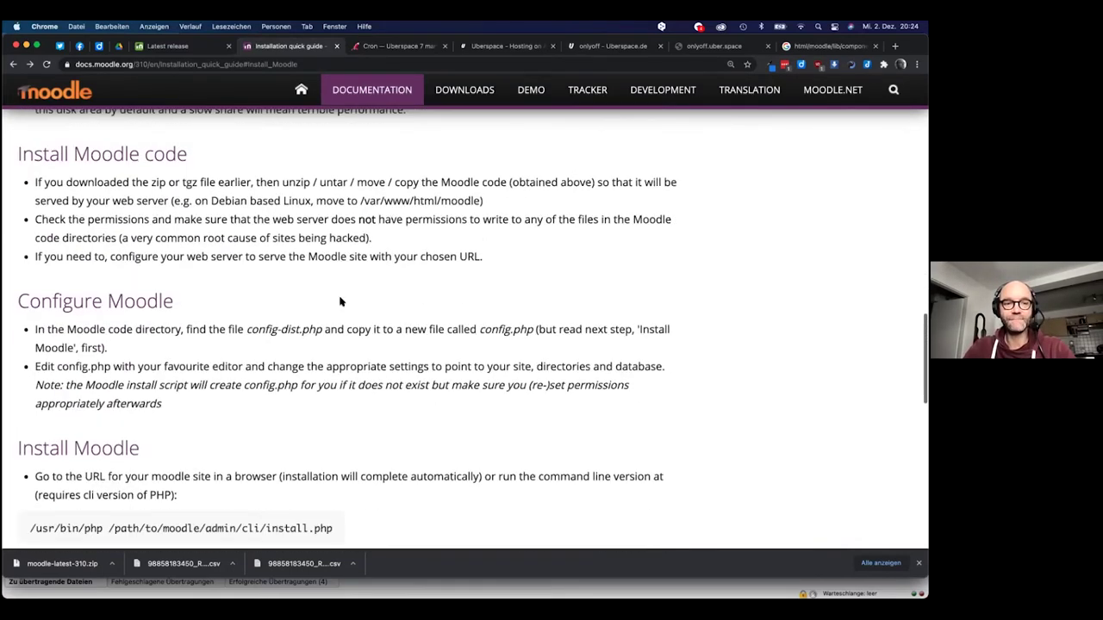
scroll(341, 300, up, 2)
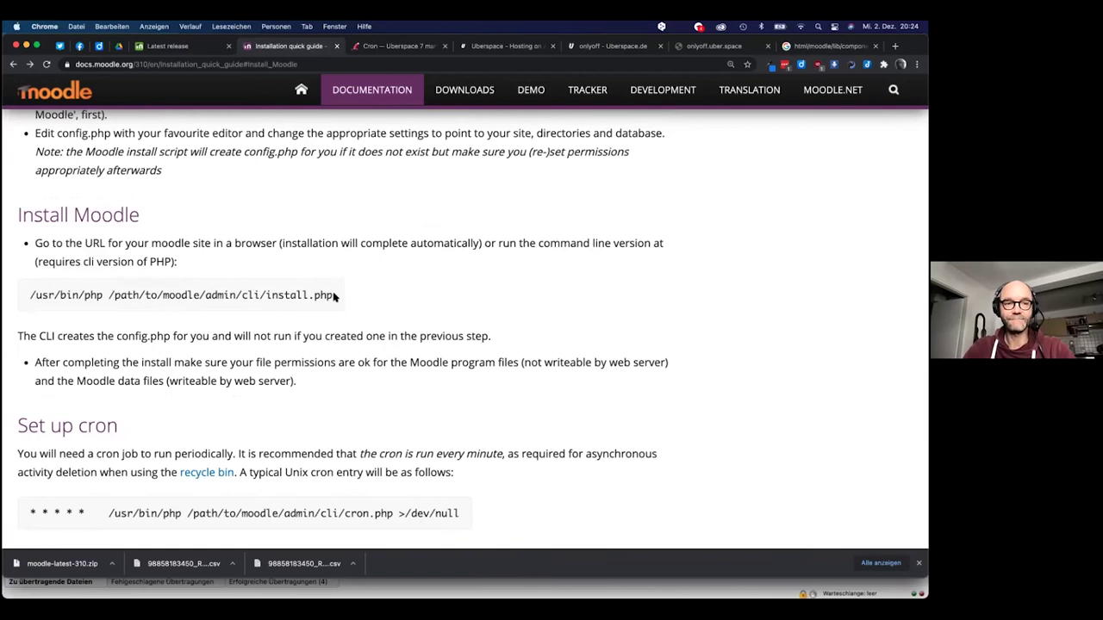
drag(333, 295, 26, 297)
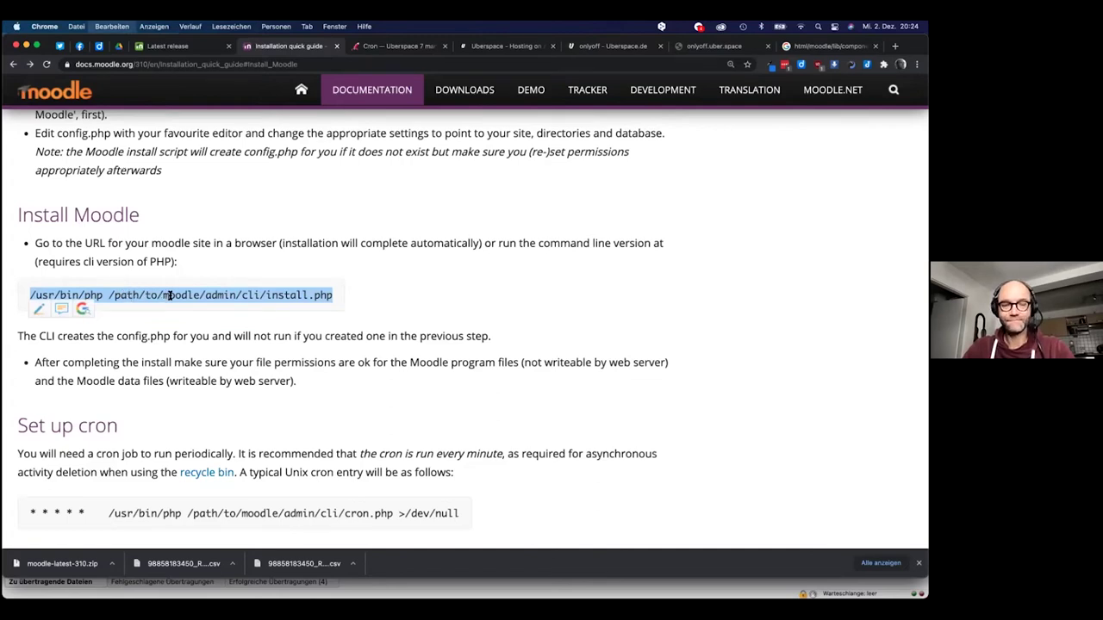
key(super+c)
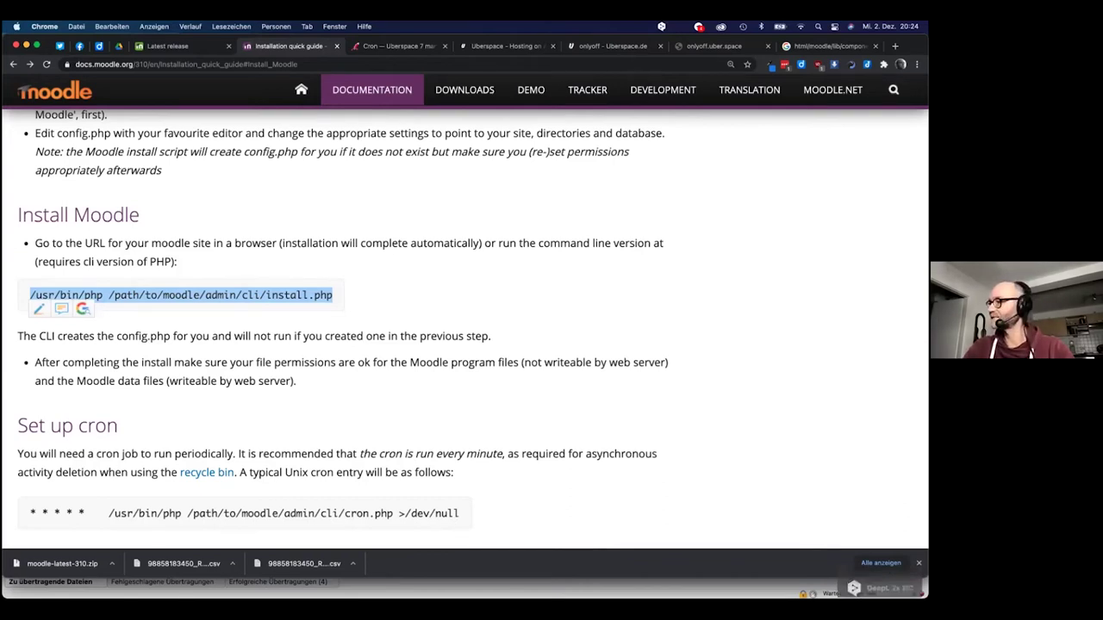
key(super+Tab)
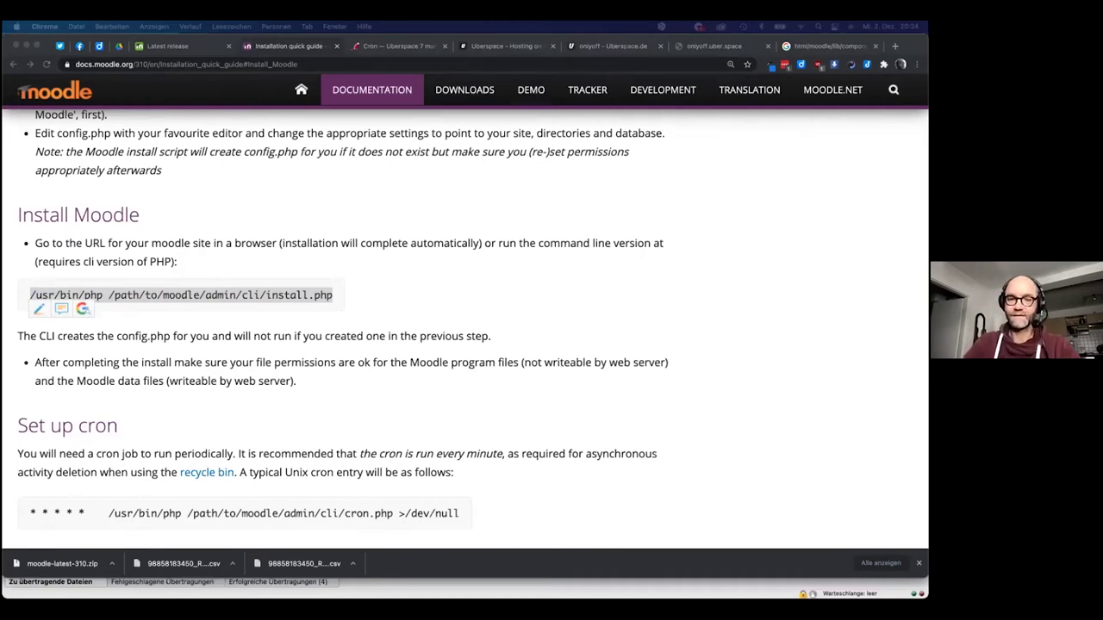
key(super+Tab)
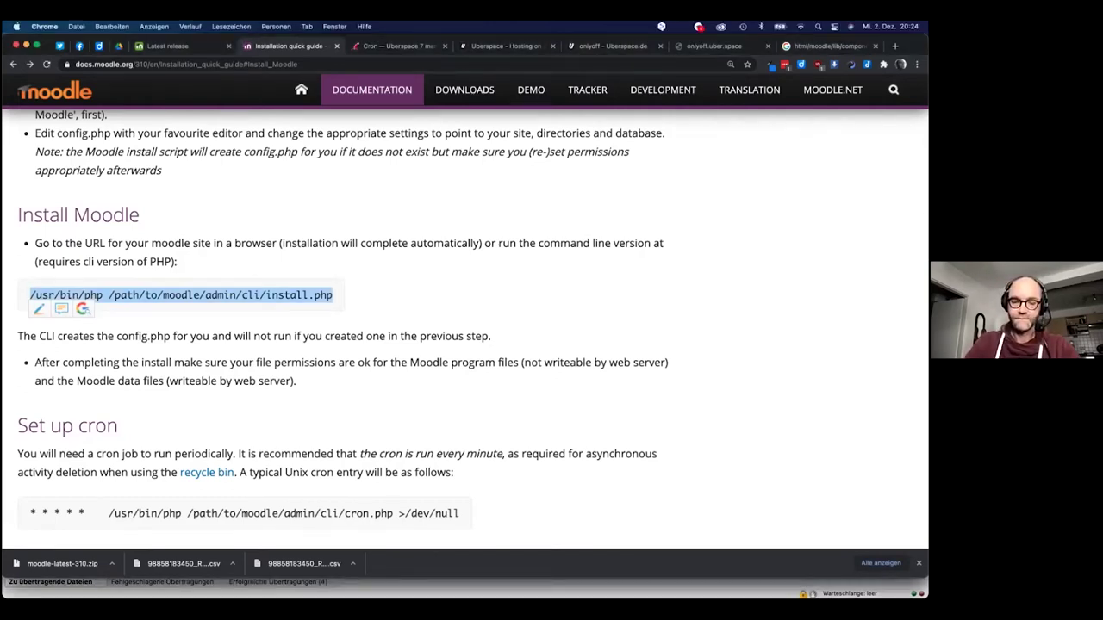
key(super+n)
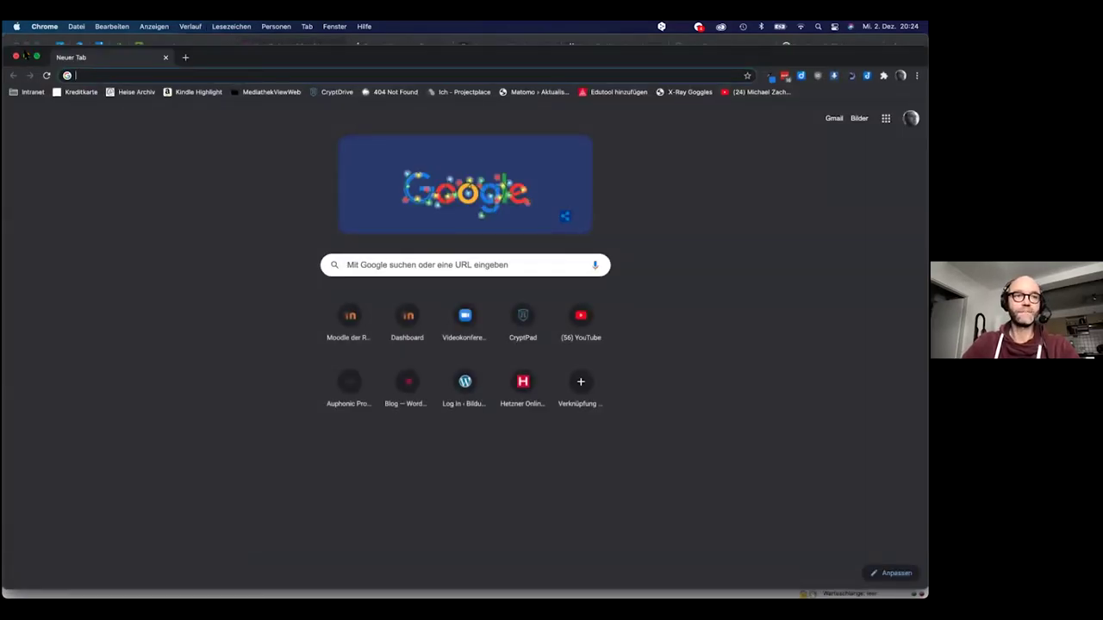
Launch Smultron 8, paste the CLI install command into a new document, and go back to Chrome
click(15, 56)
key(super+space)
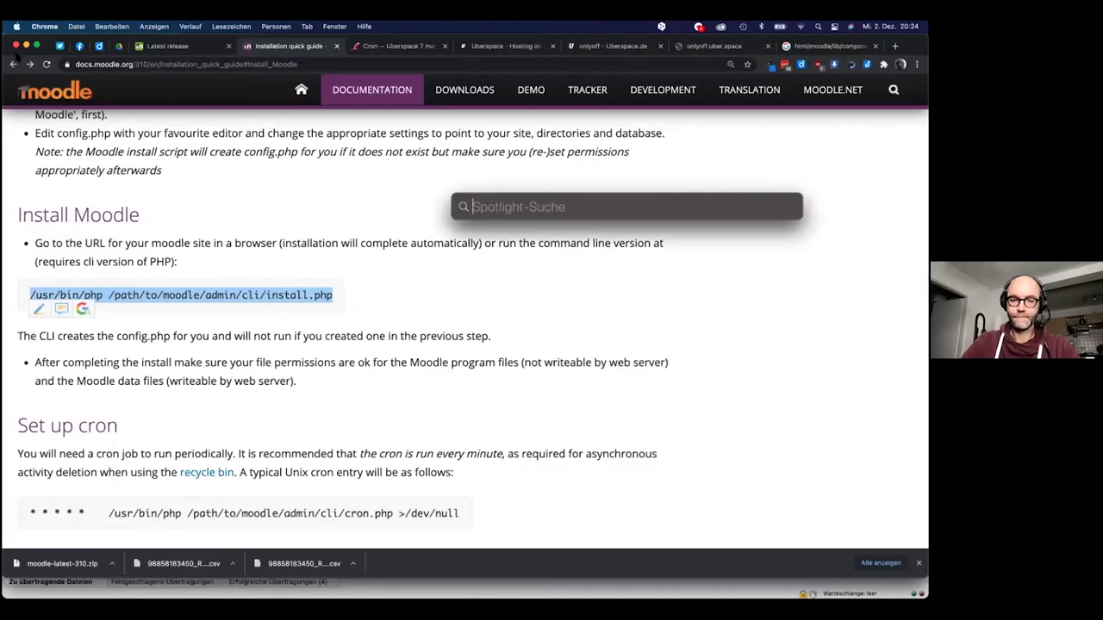
text(smu)
key(Return)
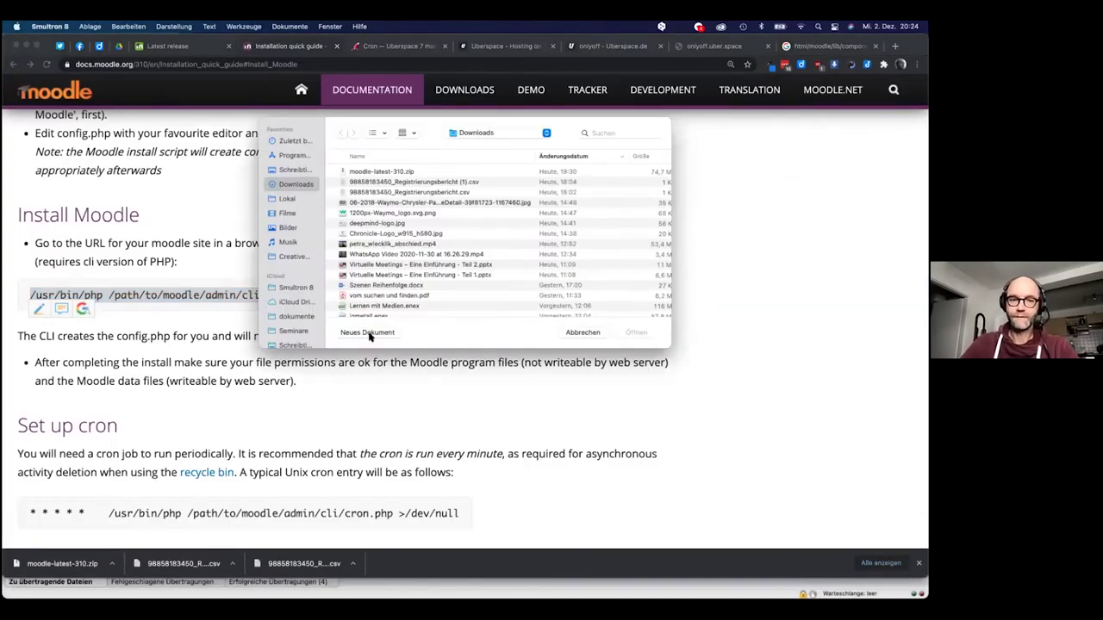
click(369, 332)
drag(465, 108, 431, 222)
key(super+v)
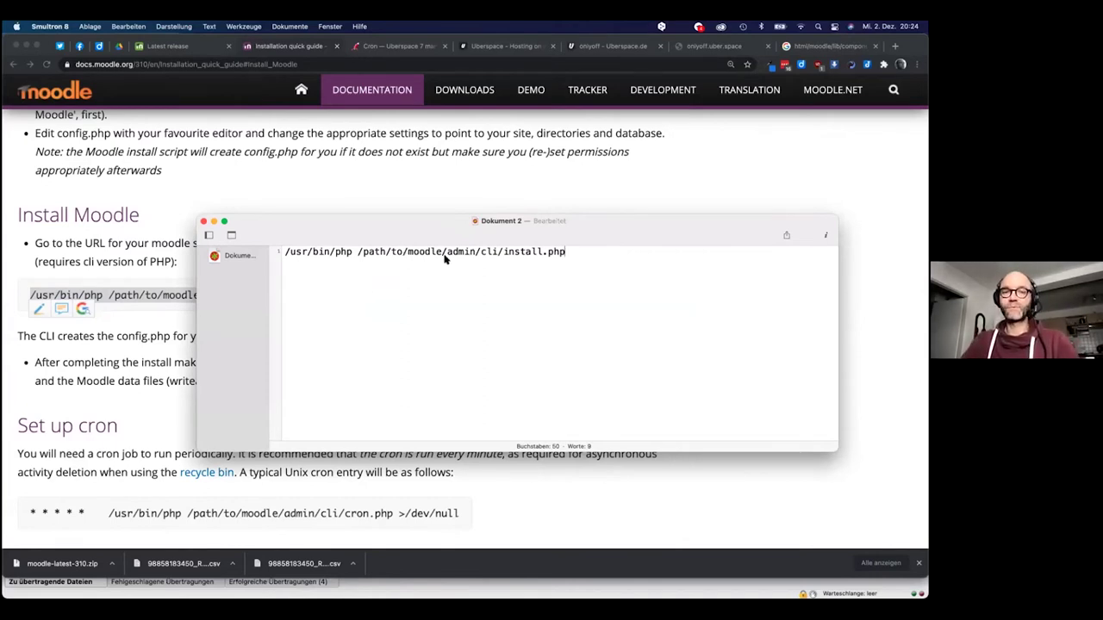
click(813, 52)
click(819, 47)
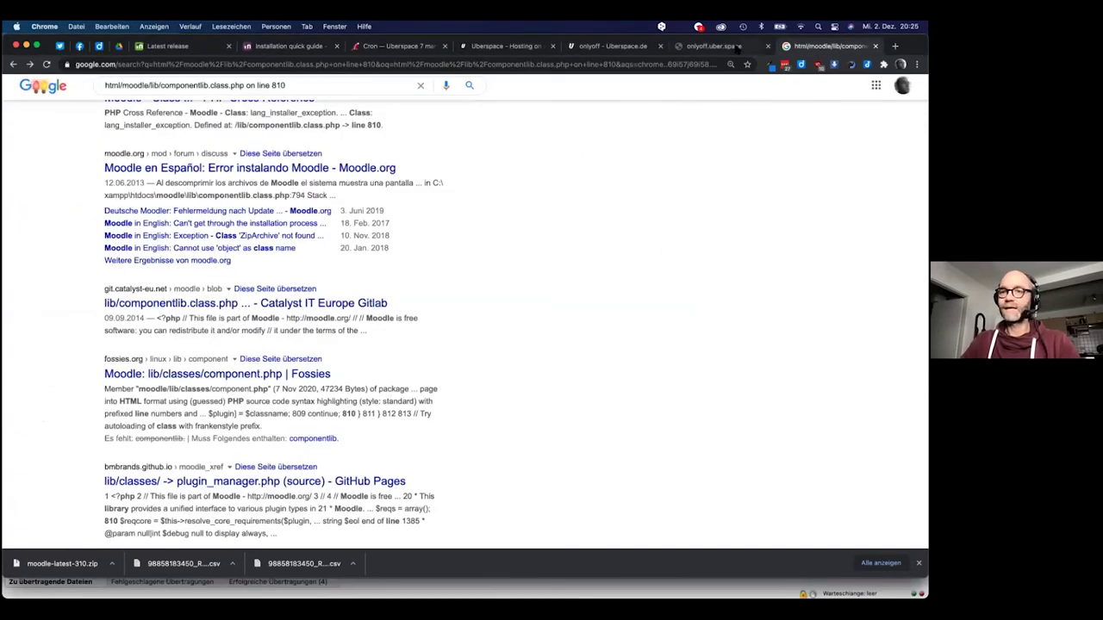
Reload install.php and continue past the language page to the Confirm paths page
click(728, 49)
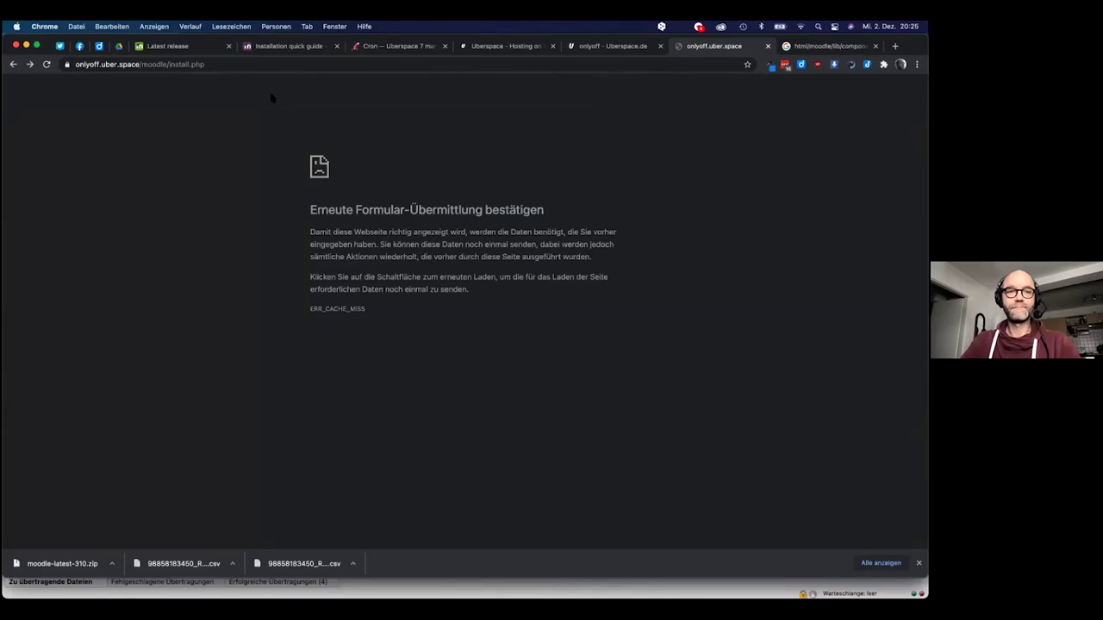
click(244, 69)
key(Return)
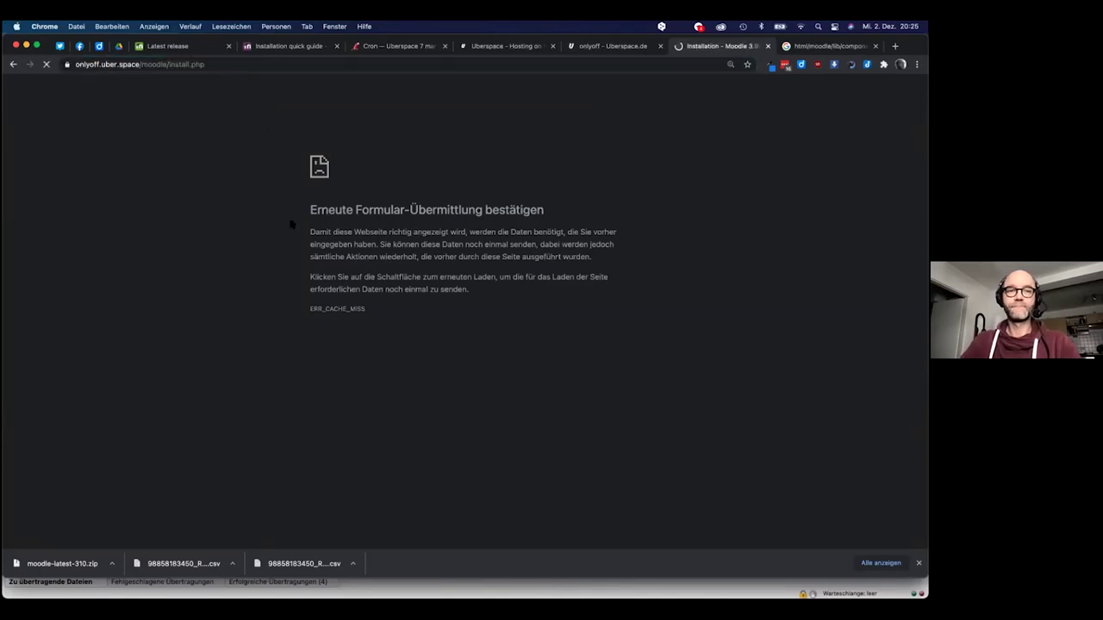
click(489, 313)
Copy the server's html directory path from the Moodle directory entry on the Confirm paths page
scroll(357, 423, down, 5)
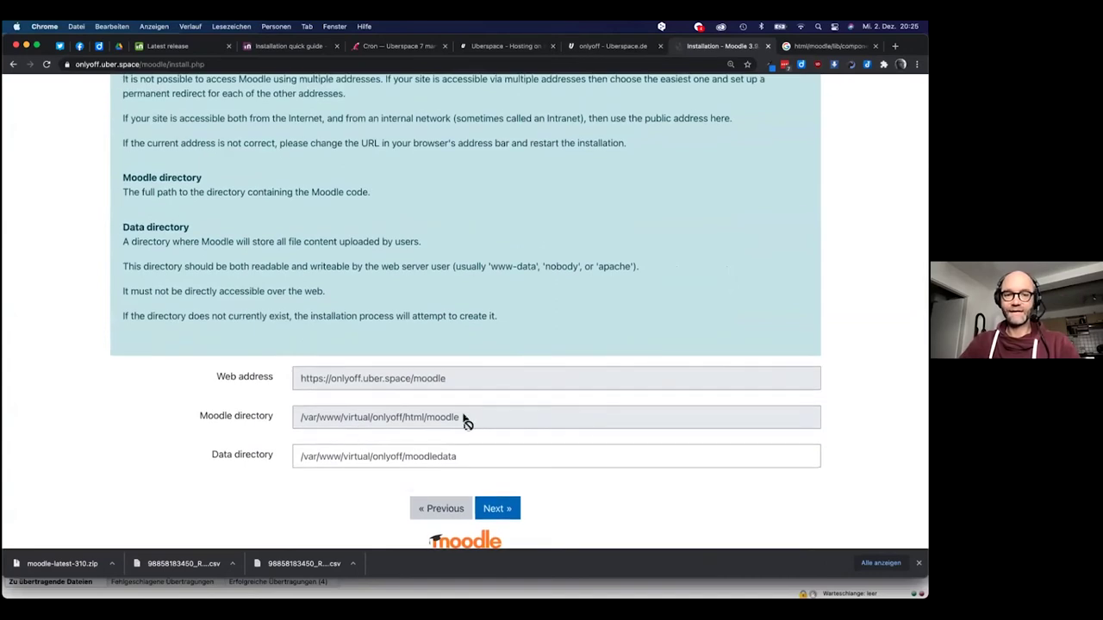
drag(425, 420, 292, 421)
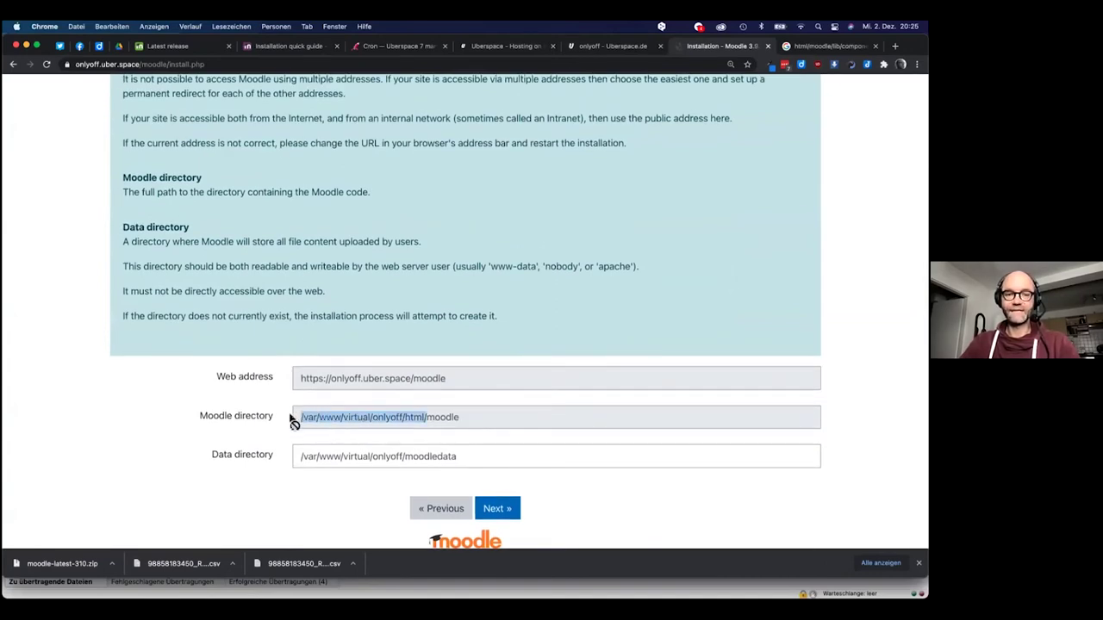
key(super+c)
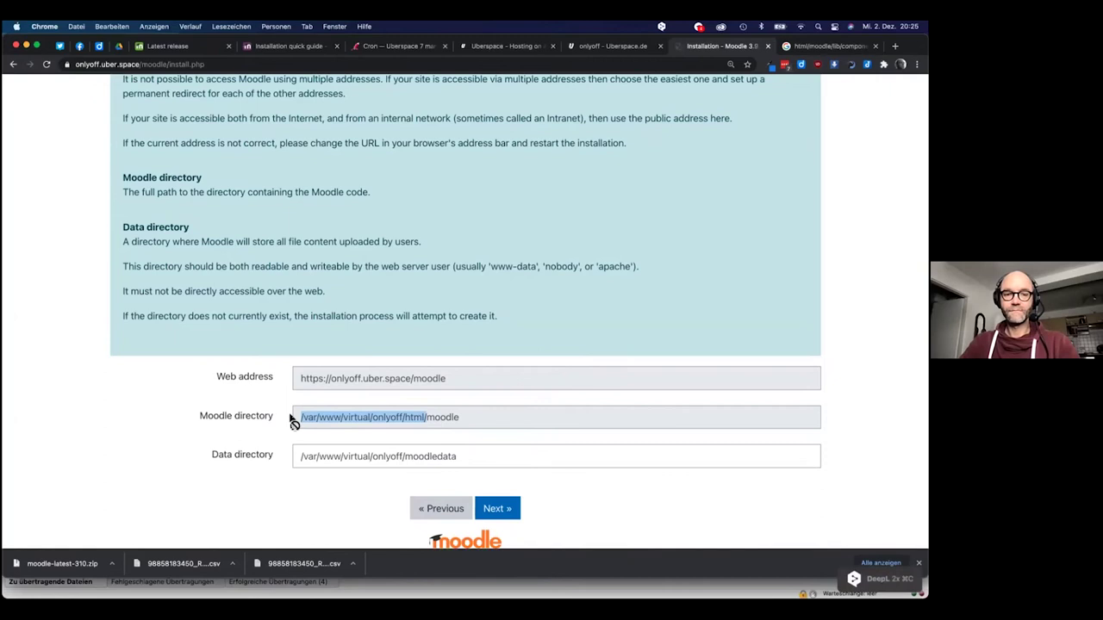
Replace path/to in the CLI command with the real html path, remove the double slash, and copy it
key(super+Tab)
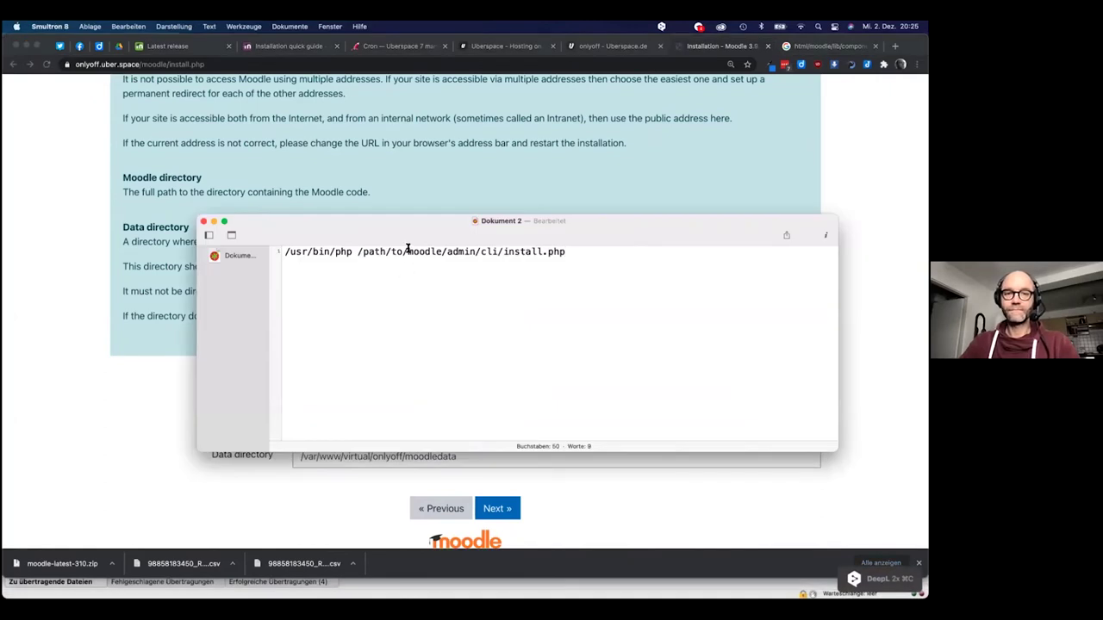
click(444, 251)
double_click(424, 250)
drag(402, 251, 360, 249)
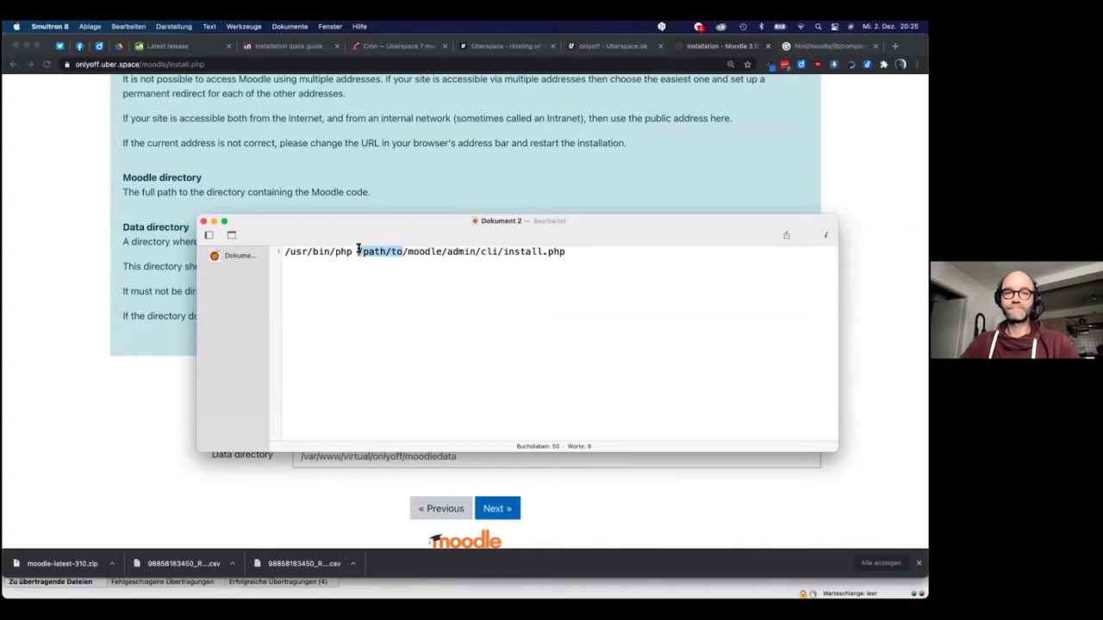
key(super+v)
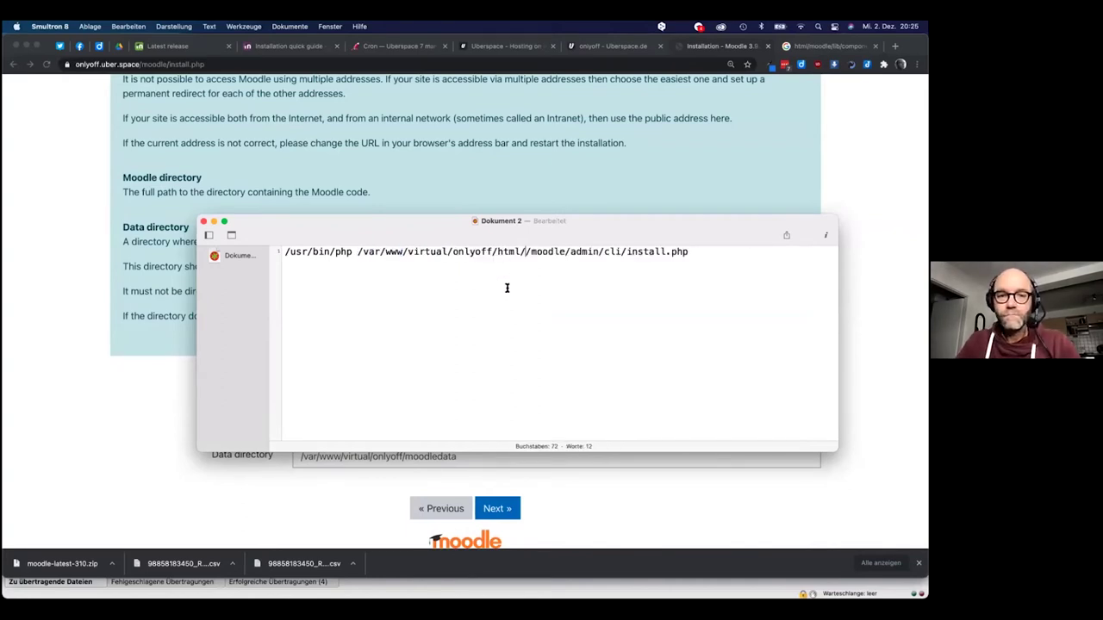
key(BackSpace)
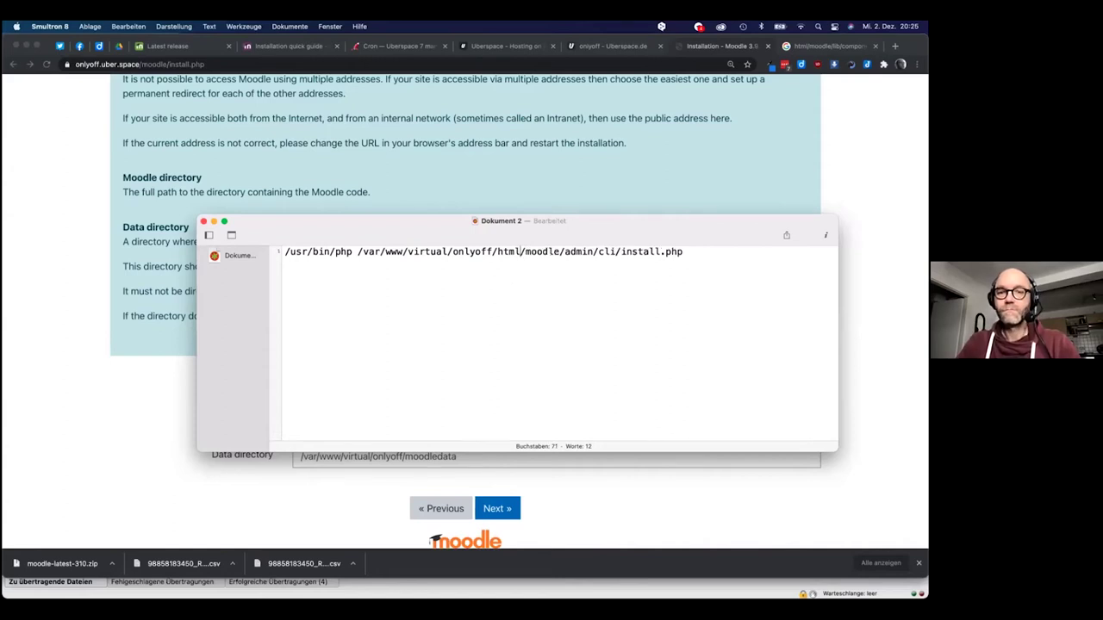
drag(686, 251, 267, 250)
key(super+c)
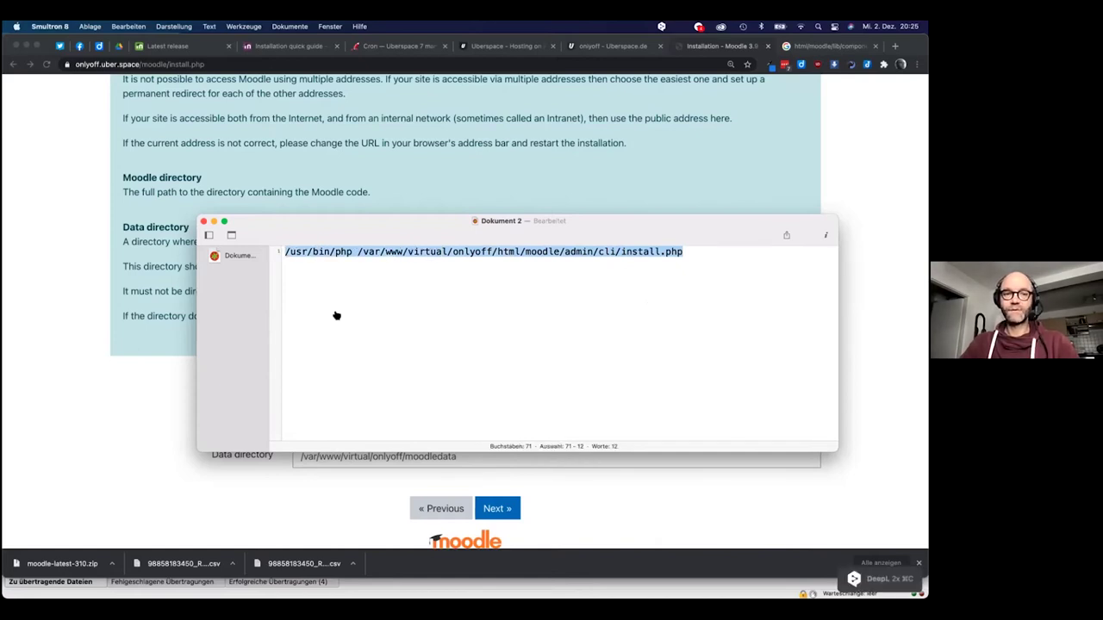
key(super+Tab)
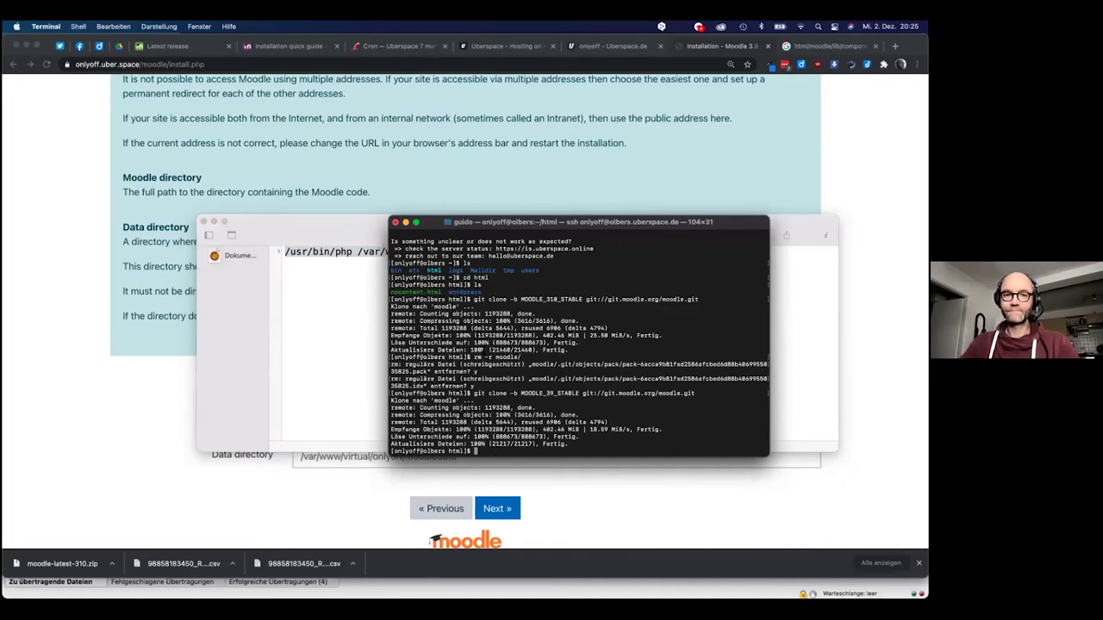
Paste and run the php admin/cli/install.php command, then answer ? at the language prompt
key(super+v)
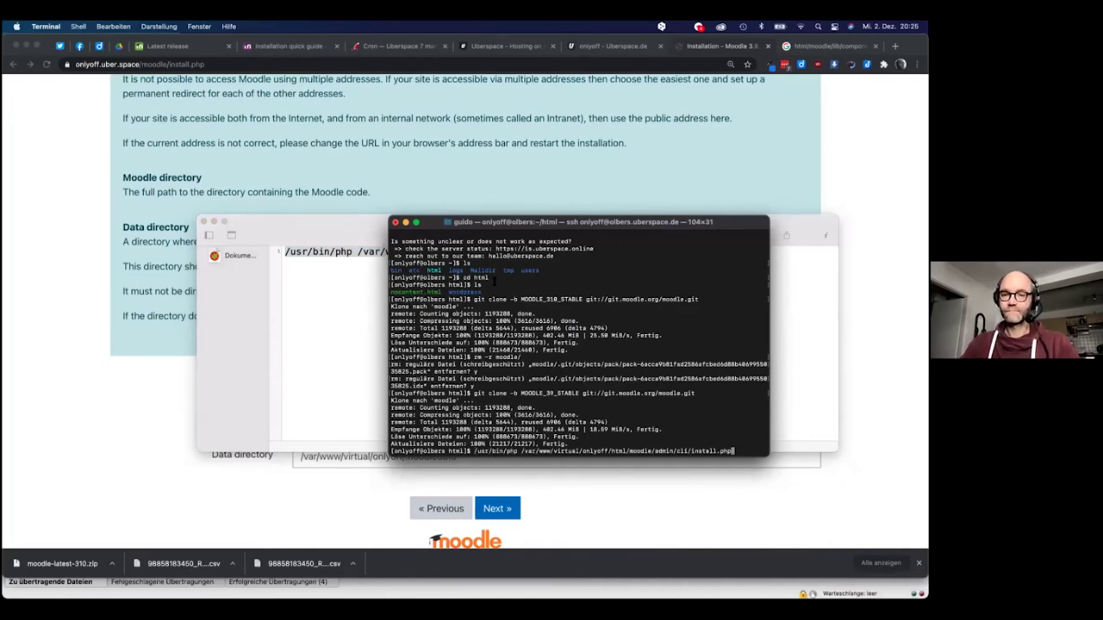
key(Return)
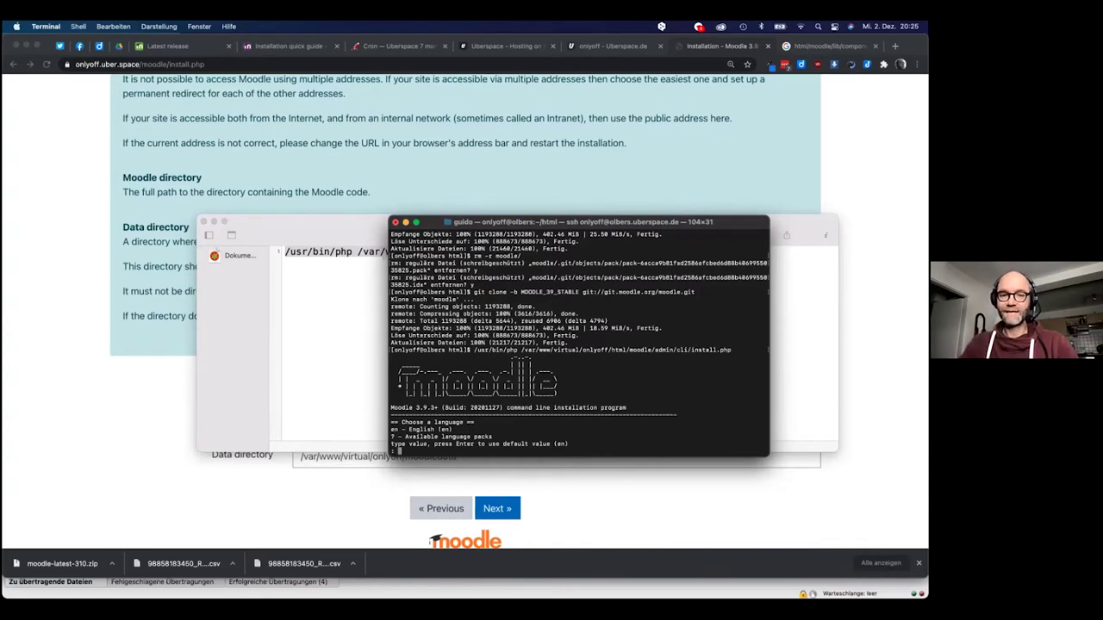
text(de)
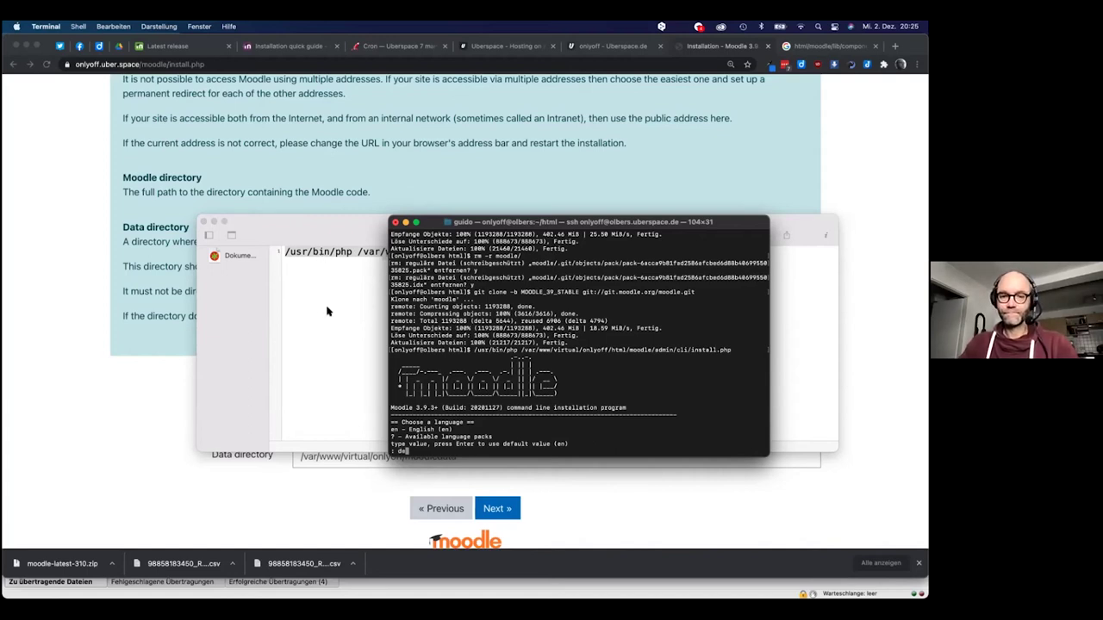
key(BackSpace)
key(BackSpace)
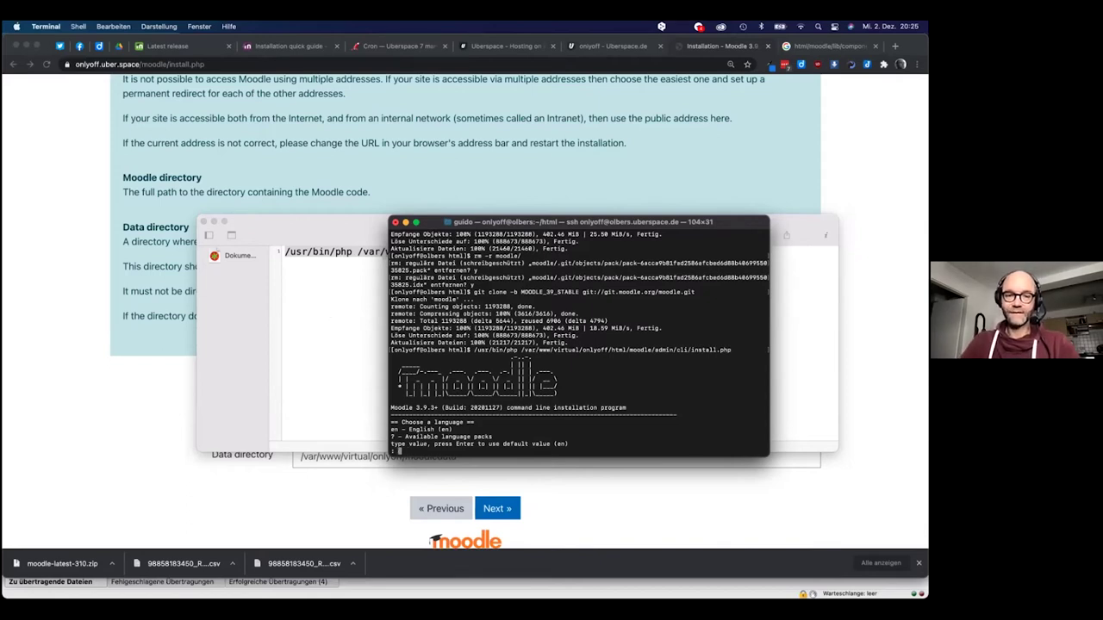
text(?)
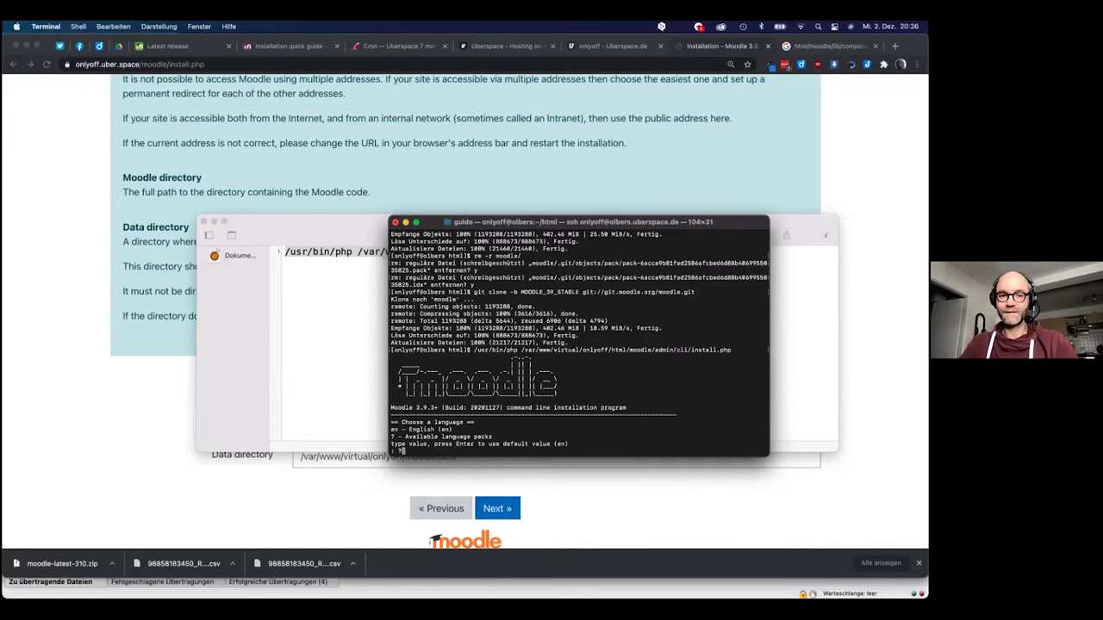
key(Return)
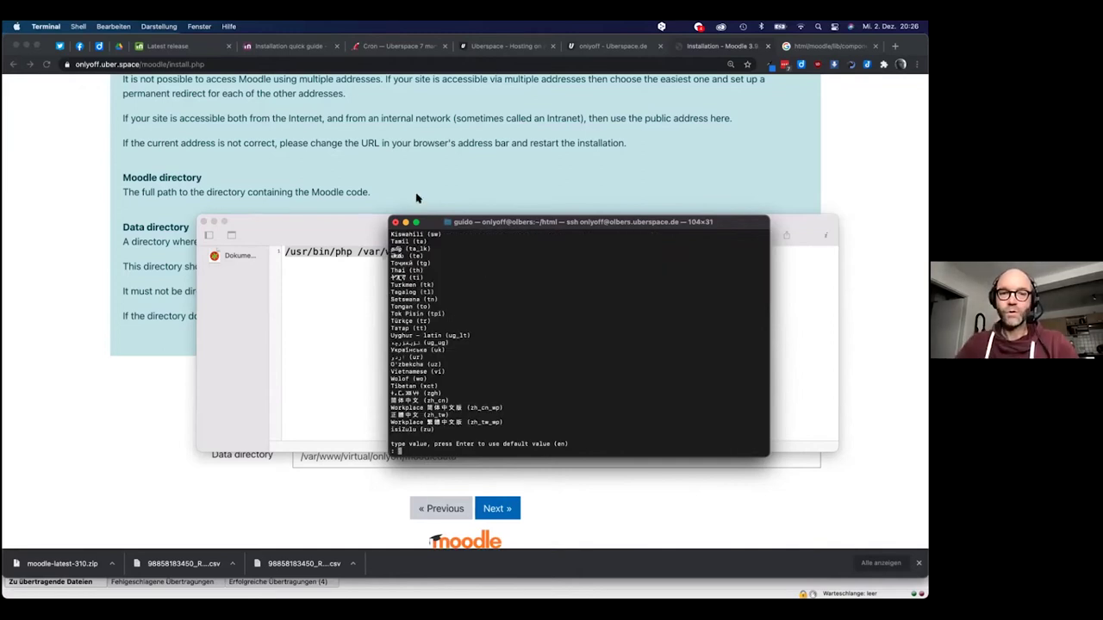
Choose de_du as the installer language and 2777 as the data directory permissions
scroll(479, 298, up, 10)
scroll(472, 304, up, 10)
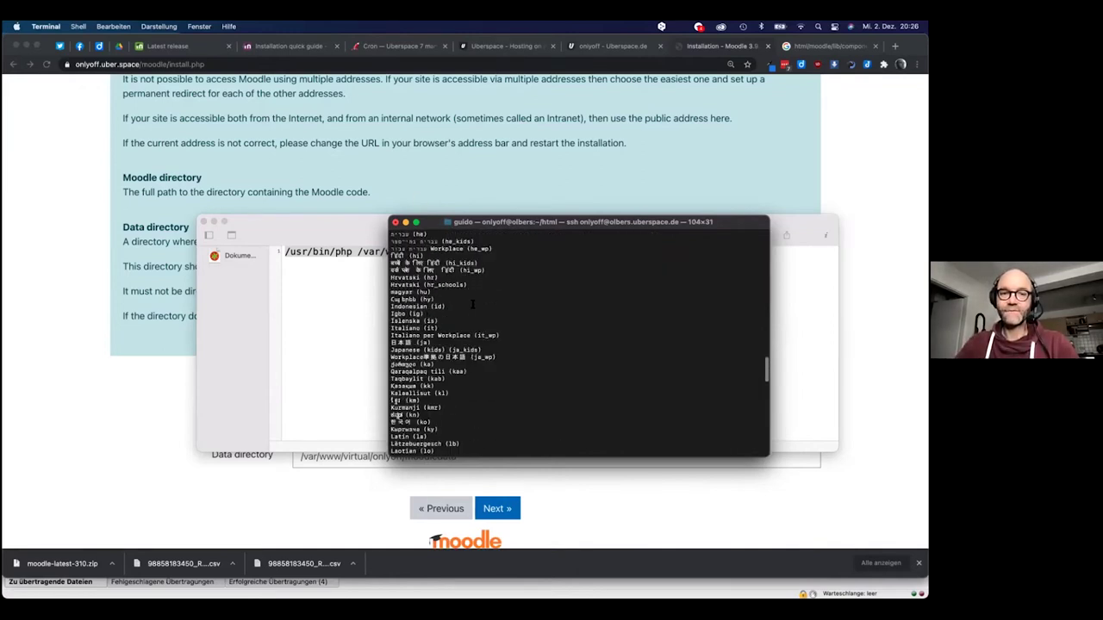
scroll(473, 303, up, 10)
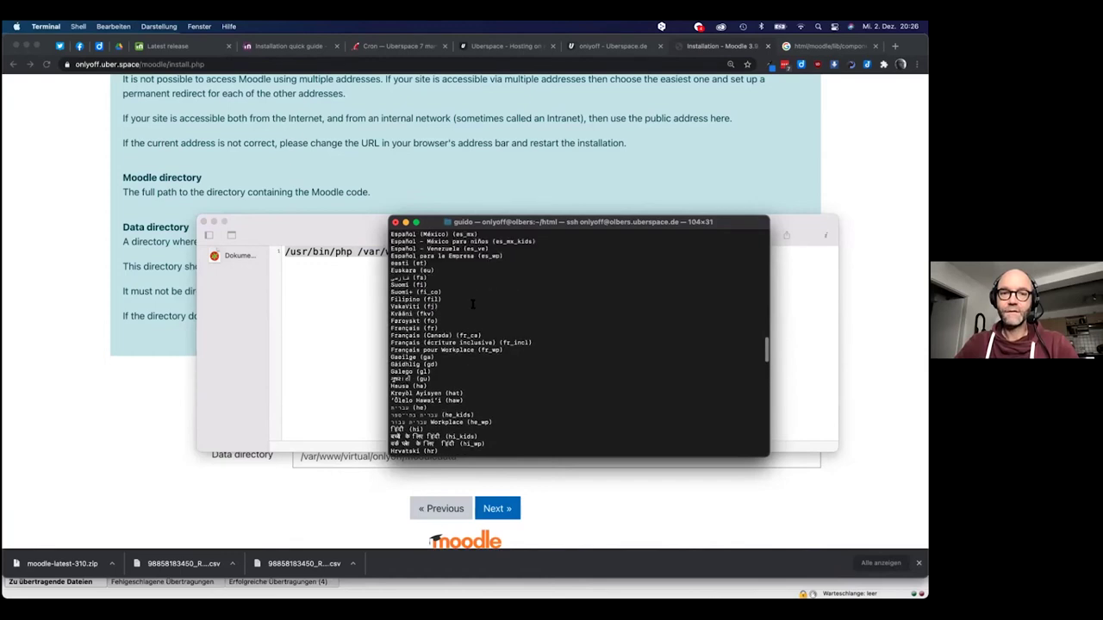
scroll(472, 304, up, 10)
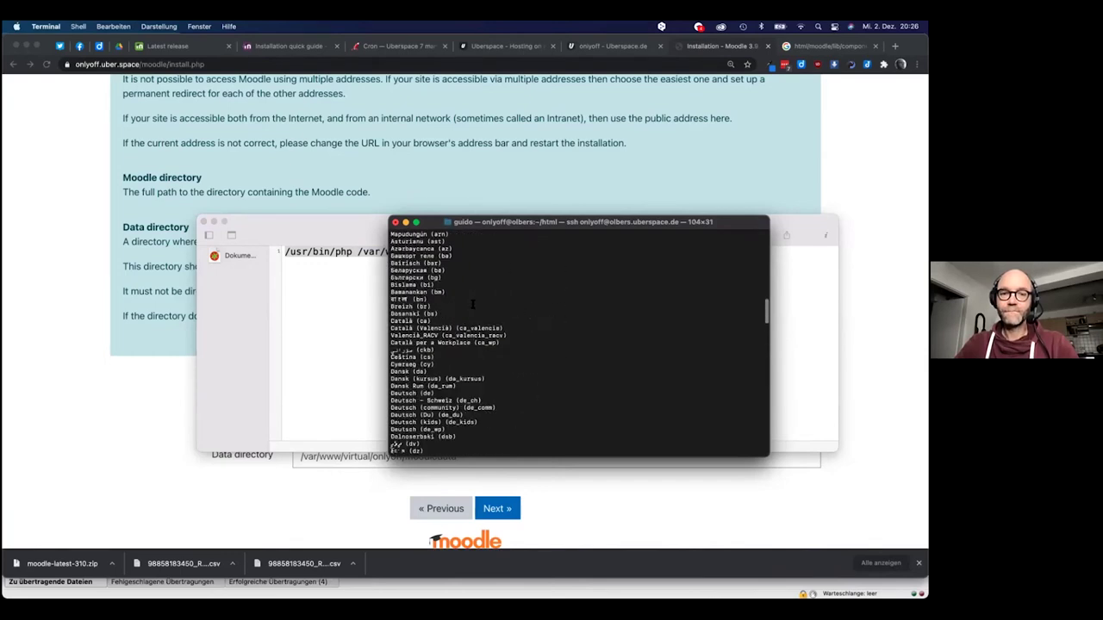
scroll(472, 304, down, 2)
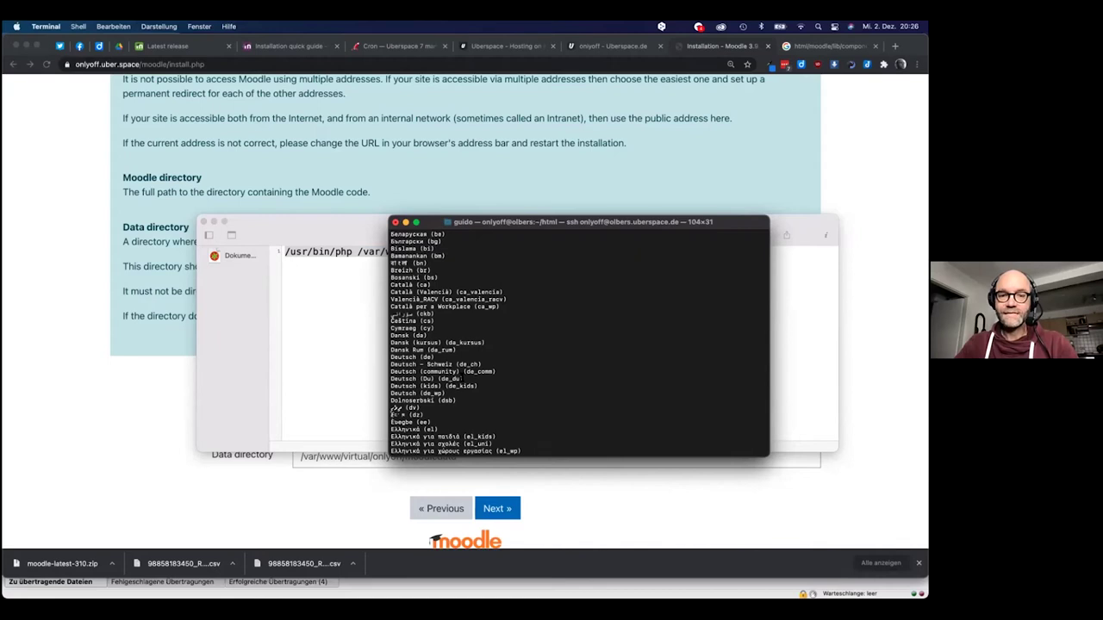
scroll(463, 379, down, 10)
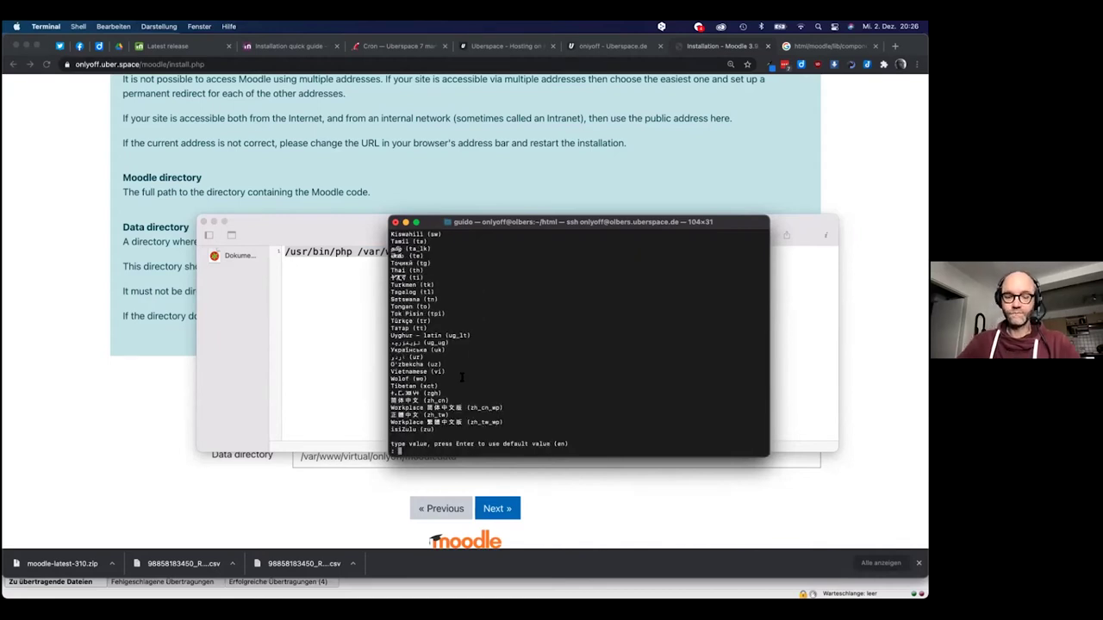
text(de_du)
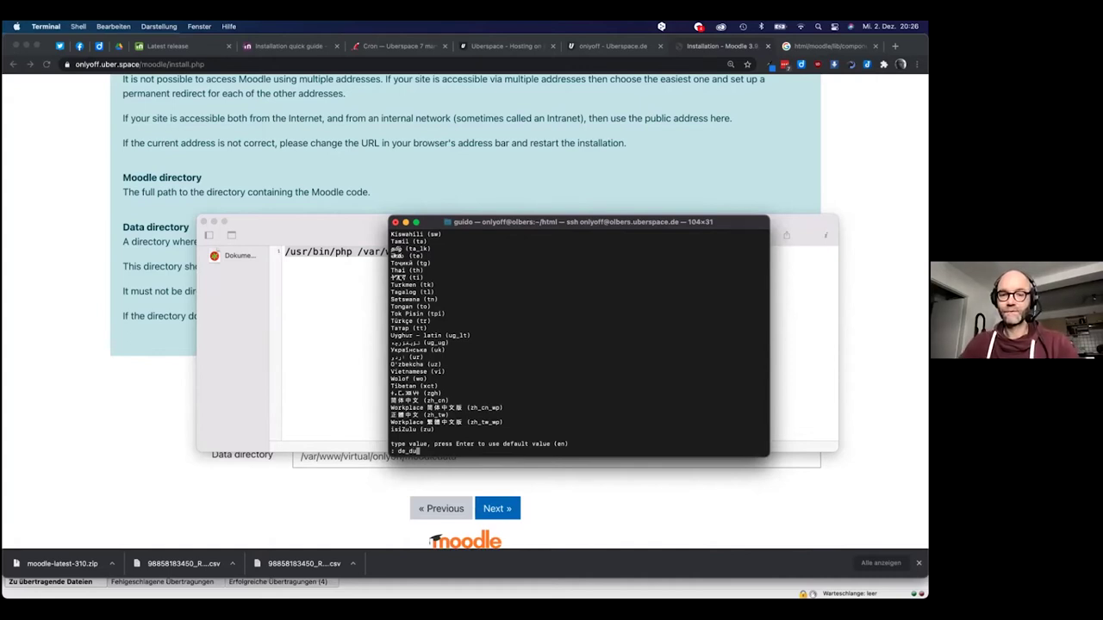
key(Return)
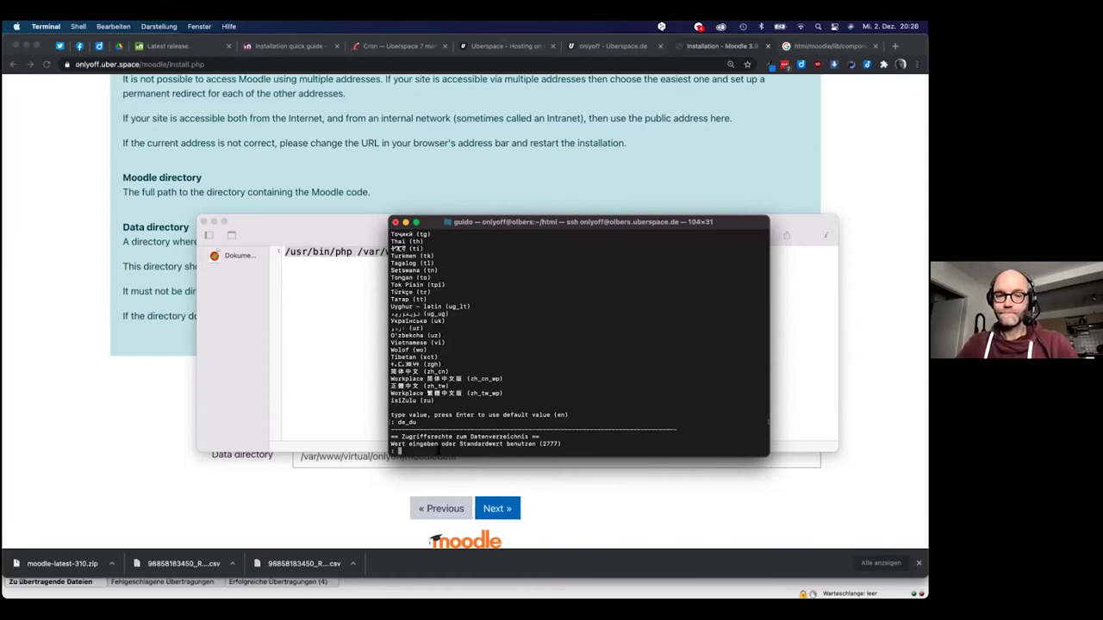
text(2777)
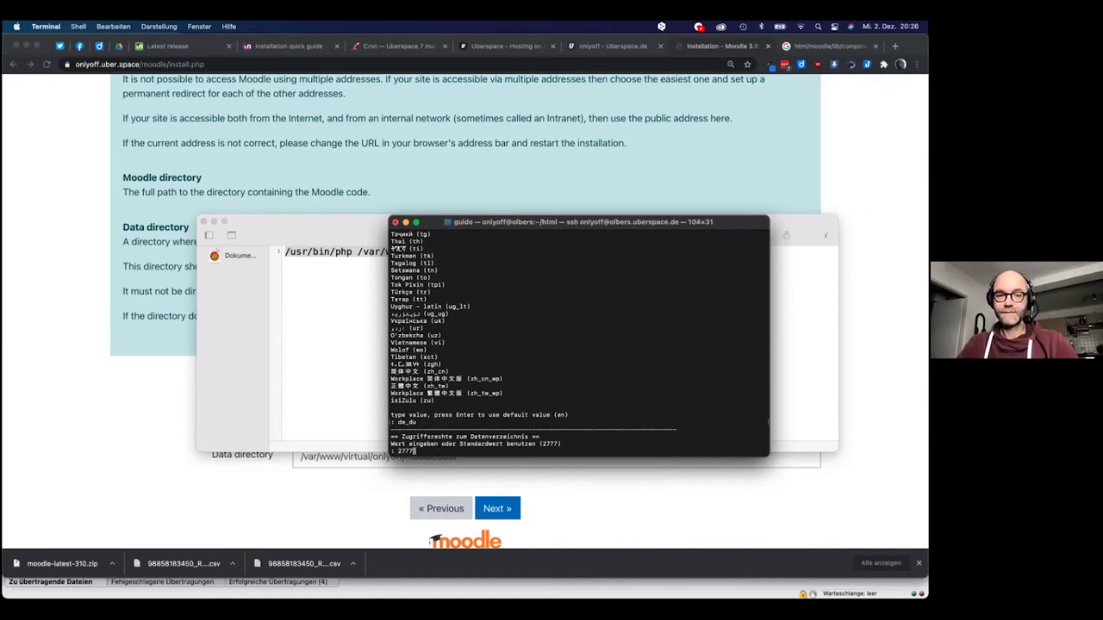
key(Return)
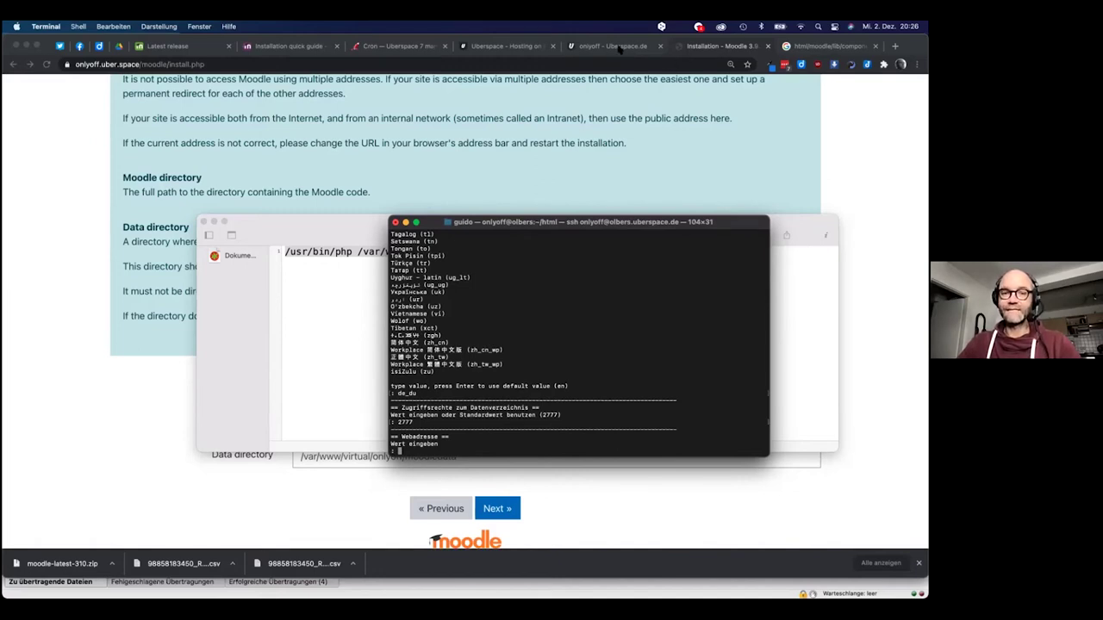
Copy the site's moodle address from the browser and submit it, without trailing slash, as the web address
click(715, 47)
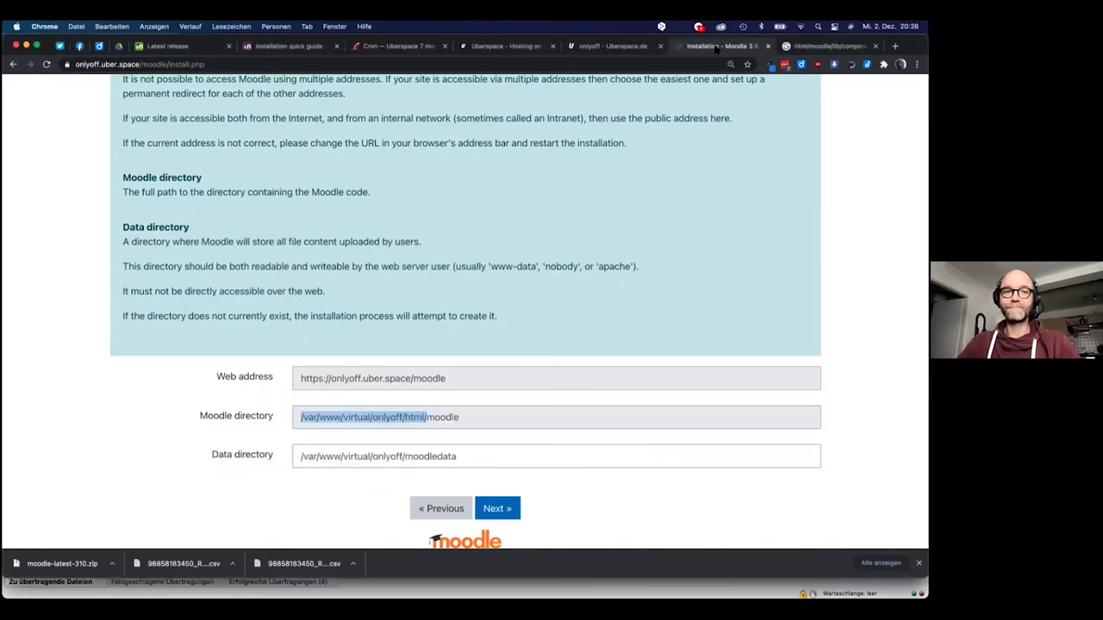
click(164, 64)
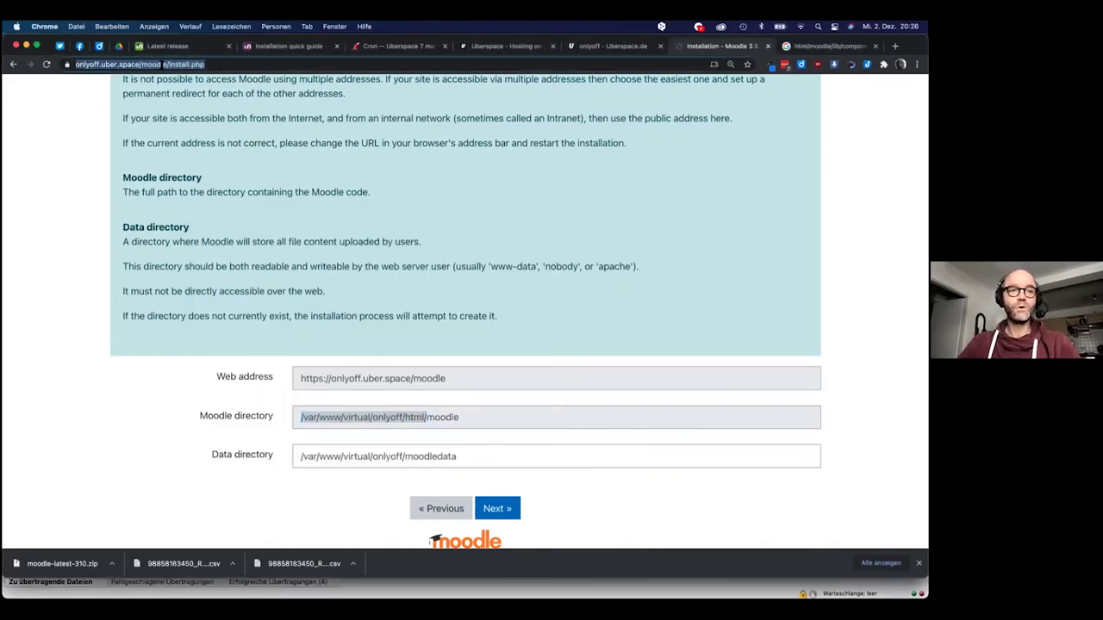
click(76, 64)
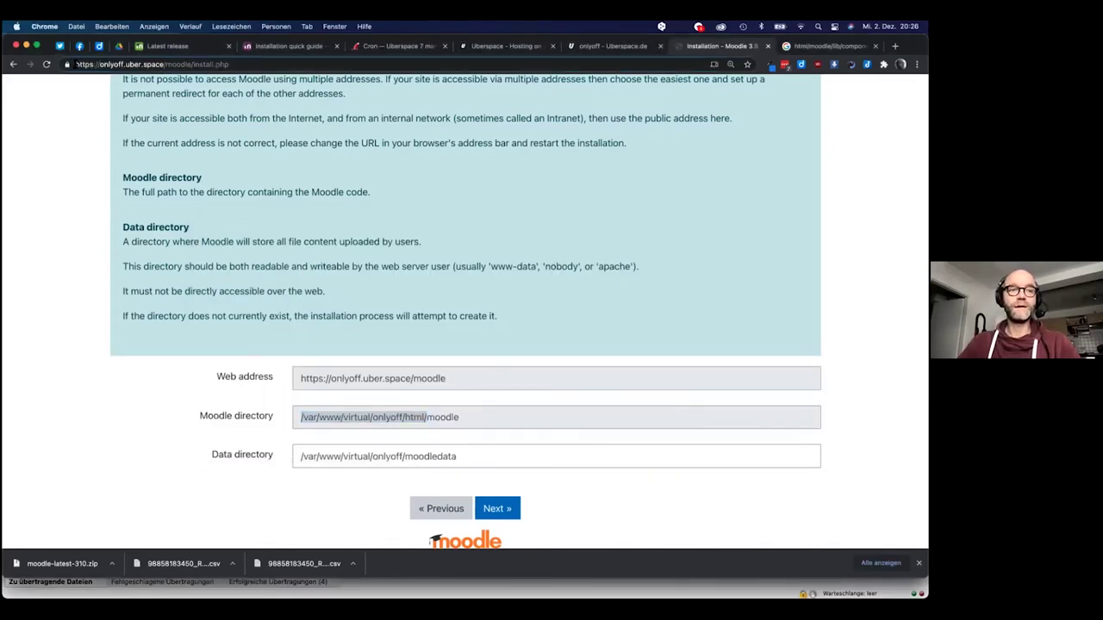
drag(75, 65, 195, 61)
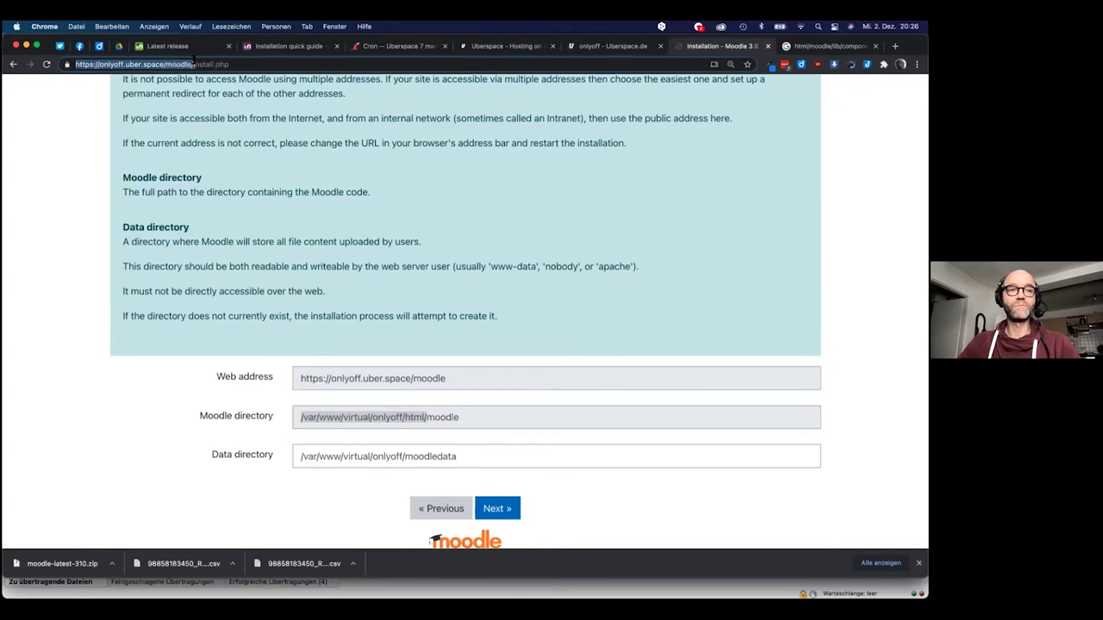
key(super+c)
key(super+Tab)
key(super+v)
key(BackSpace)
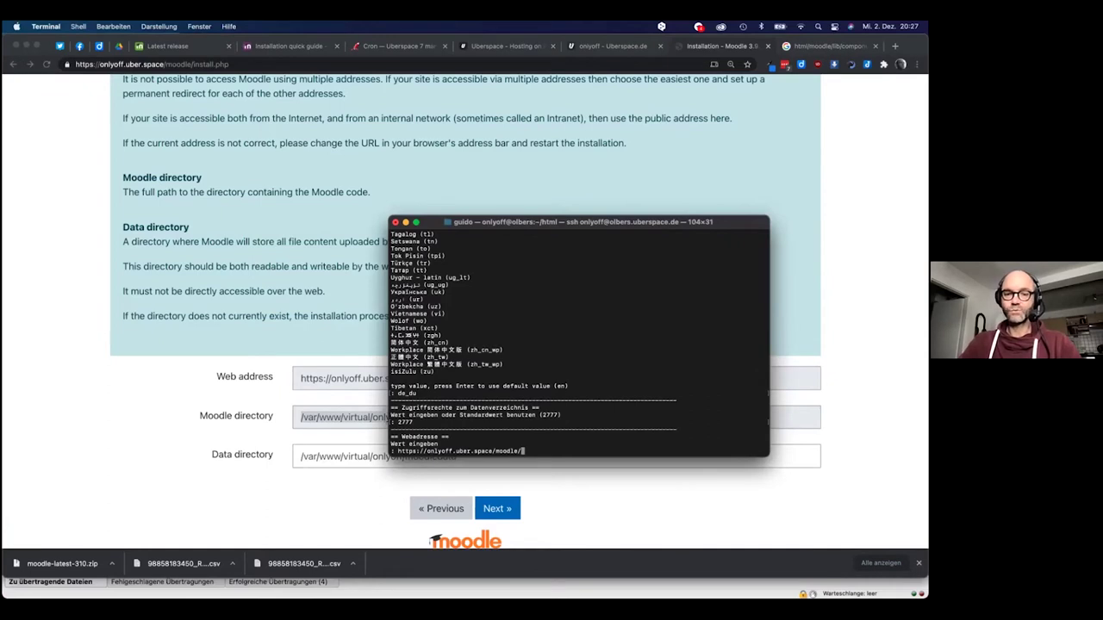
key(BackSpace)
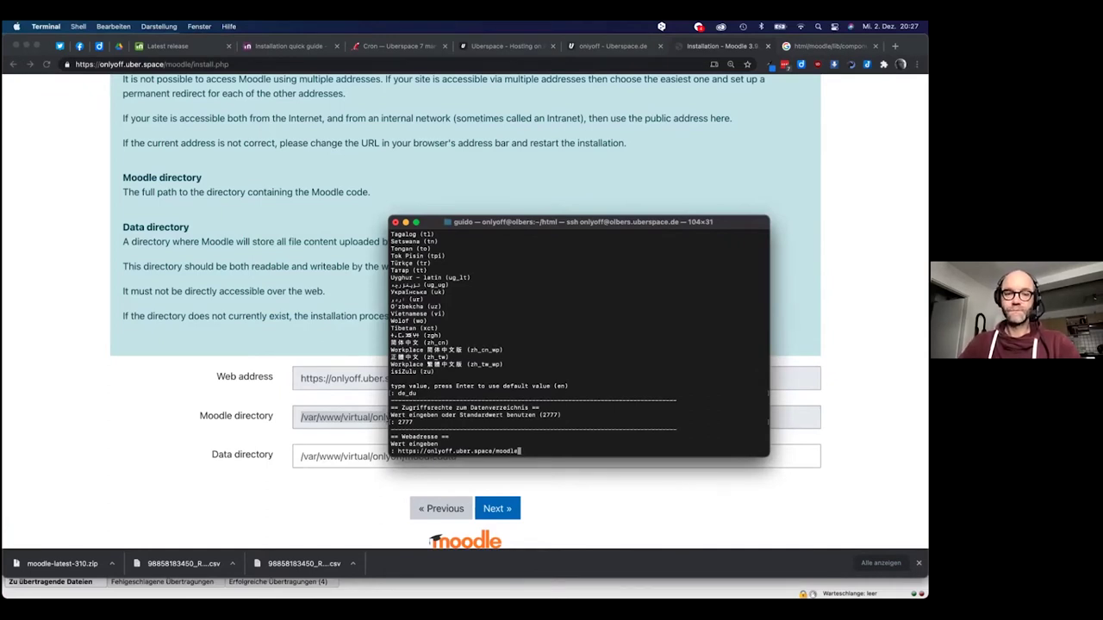
key(Return)
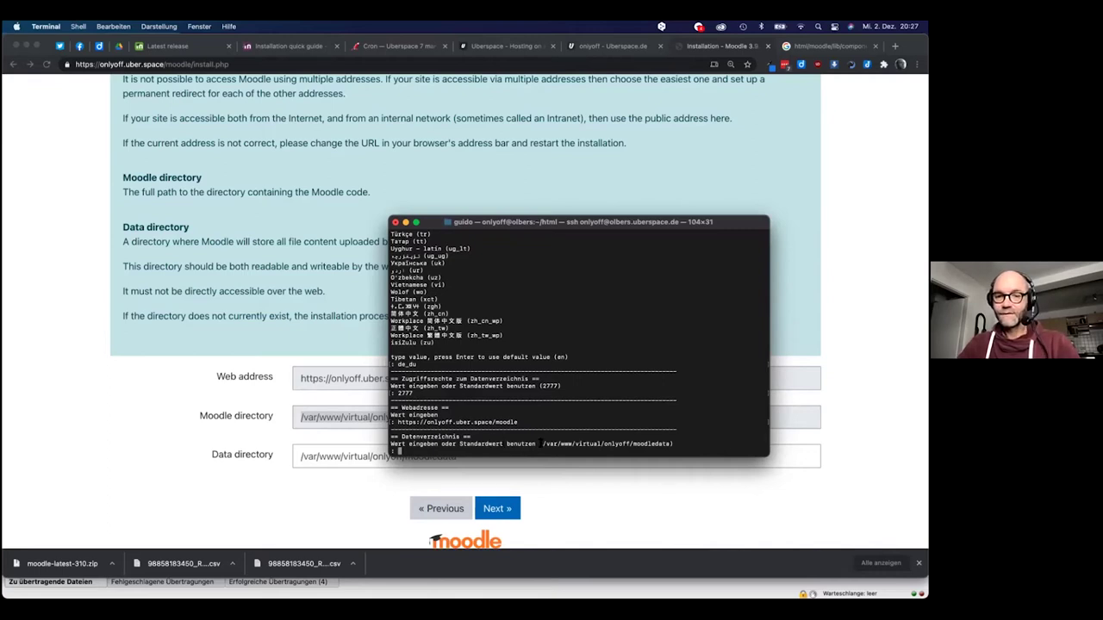
Enter the default moodledata path as the data directory, then select the resulting error stack trace
drag(540, 443, 668, 441)
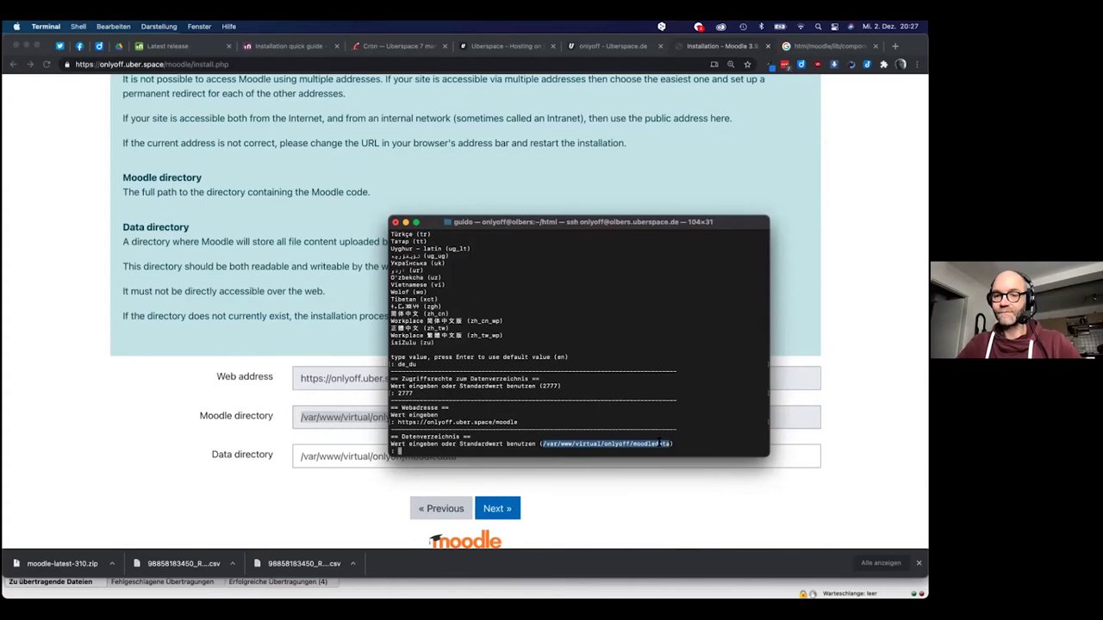
key(super+c)
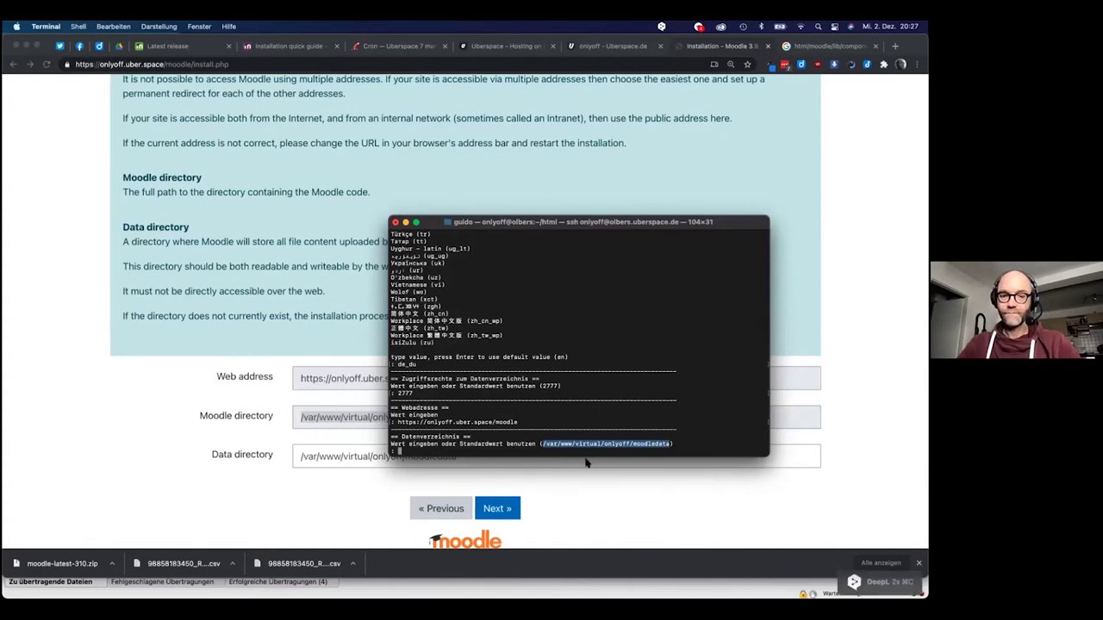
key(super+v)
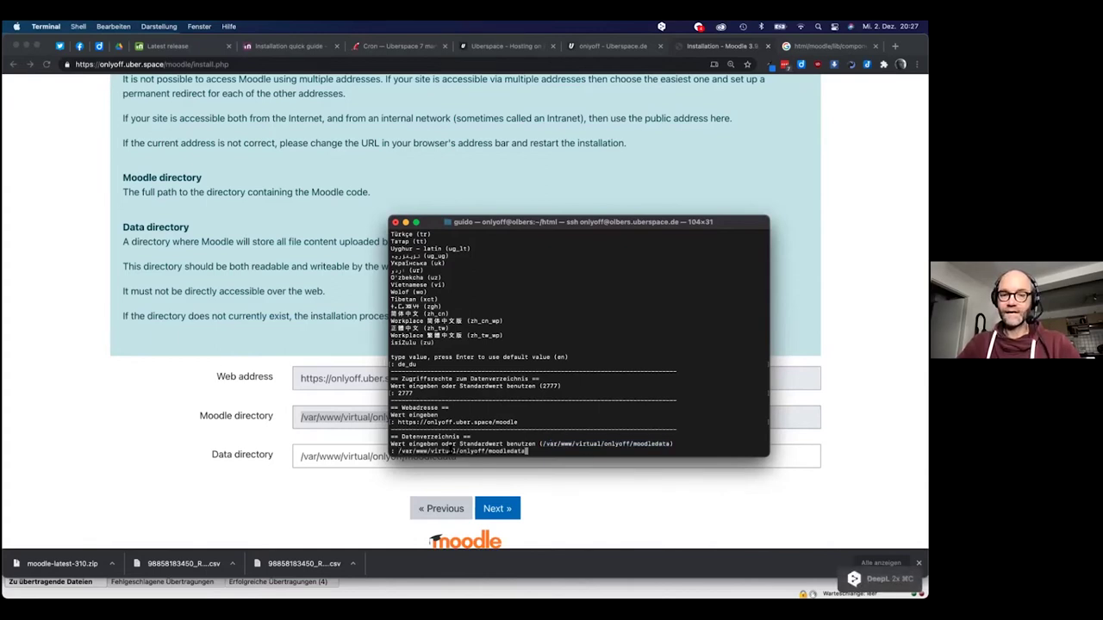
key(Return)
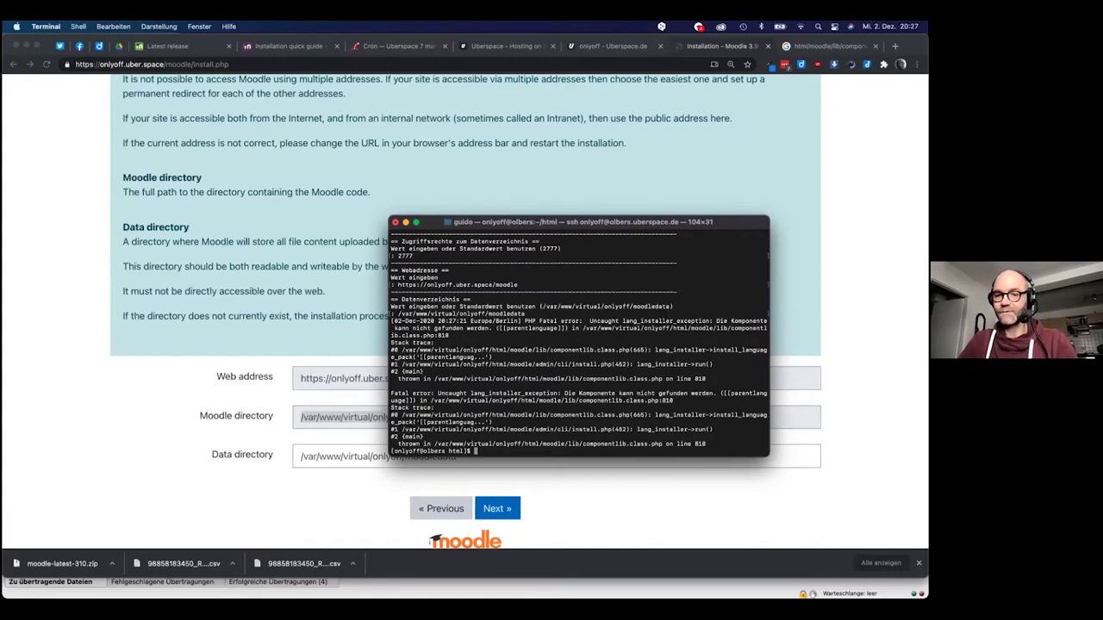
mouse_move(706, 445)
mouse_down()
mouse_move(482, 398)
mouse_move(411, 348)
mouse_up()
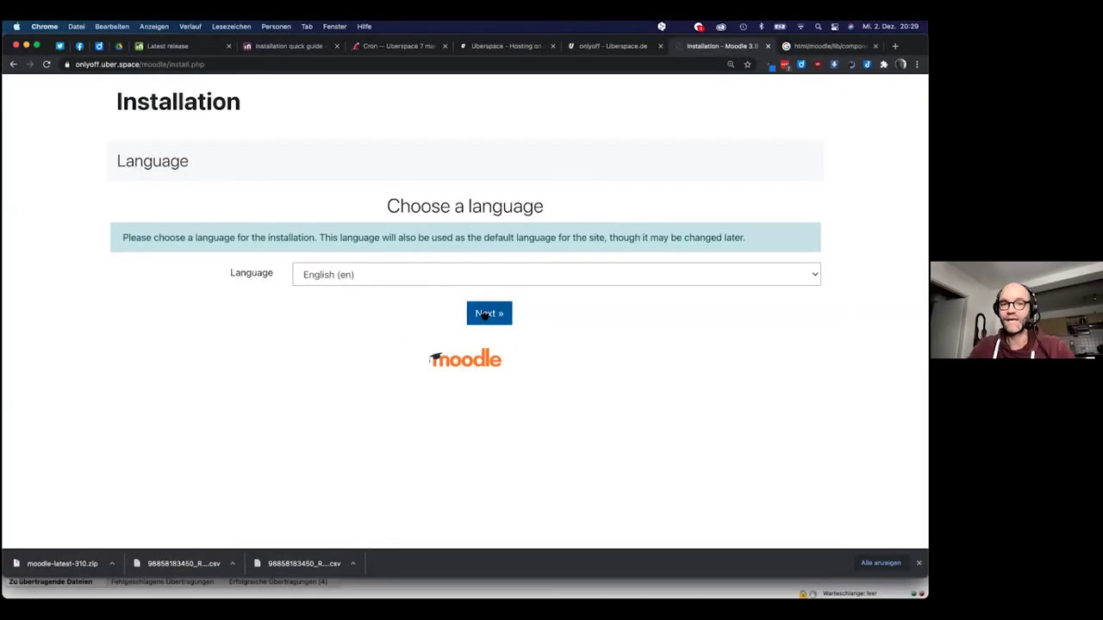
Confirm the paths and keep Improved MySQL (native/mysqli) as the database driver
click(488, 314)
scroll(487, 318, down, 2)
scroll(487, 318, down, 3)
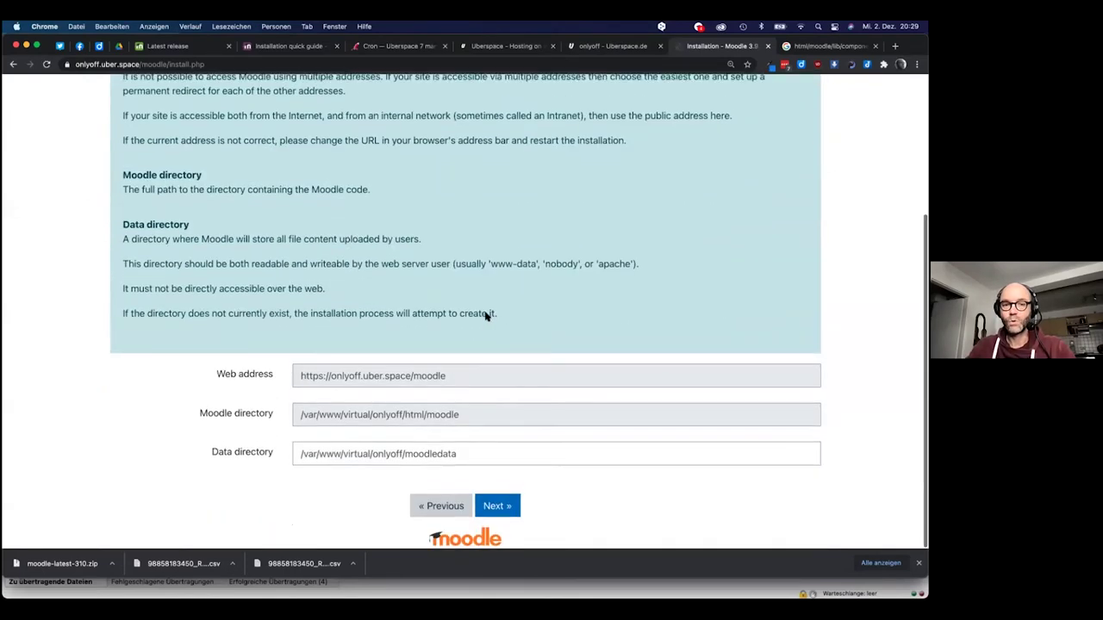
click(496, 509)
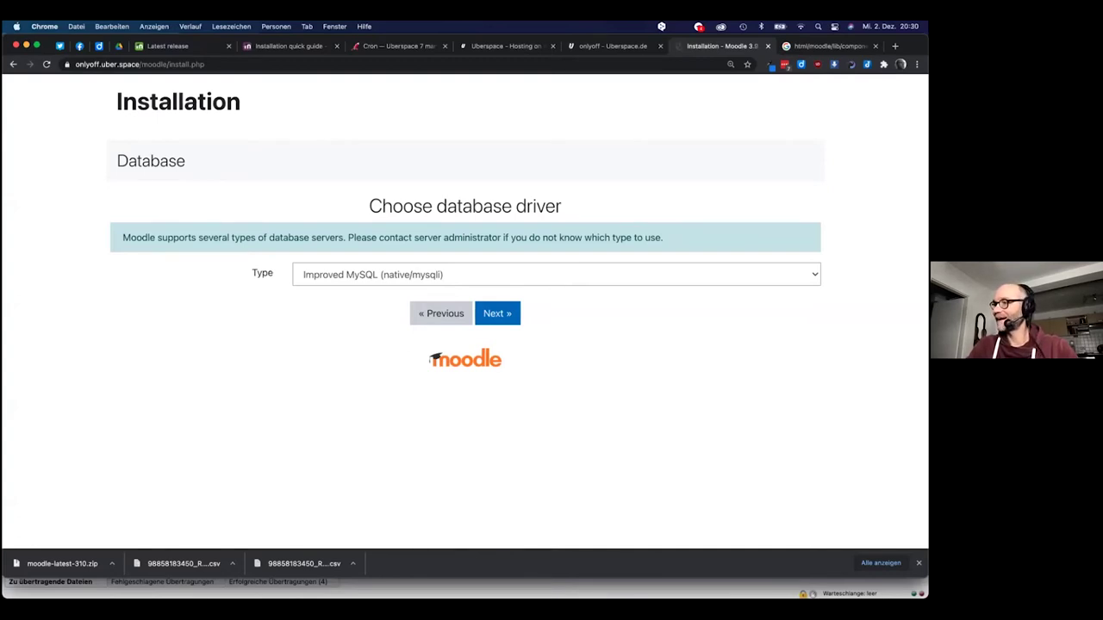
click(434, 276)
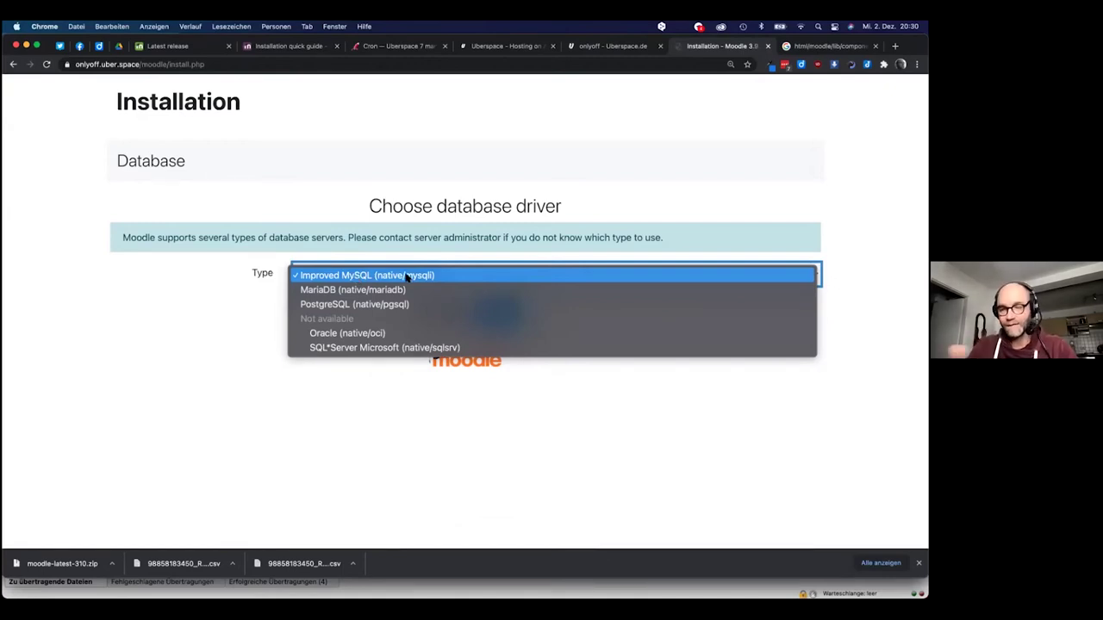
click(433, 414)
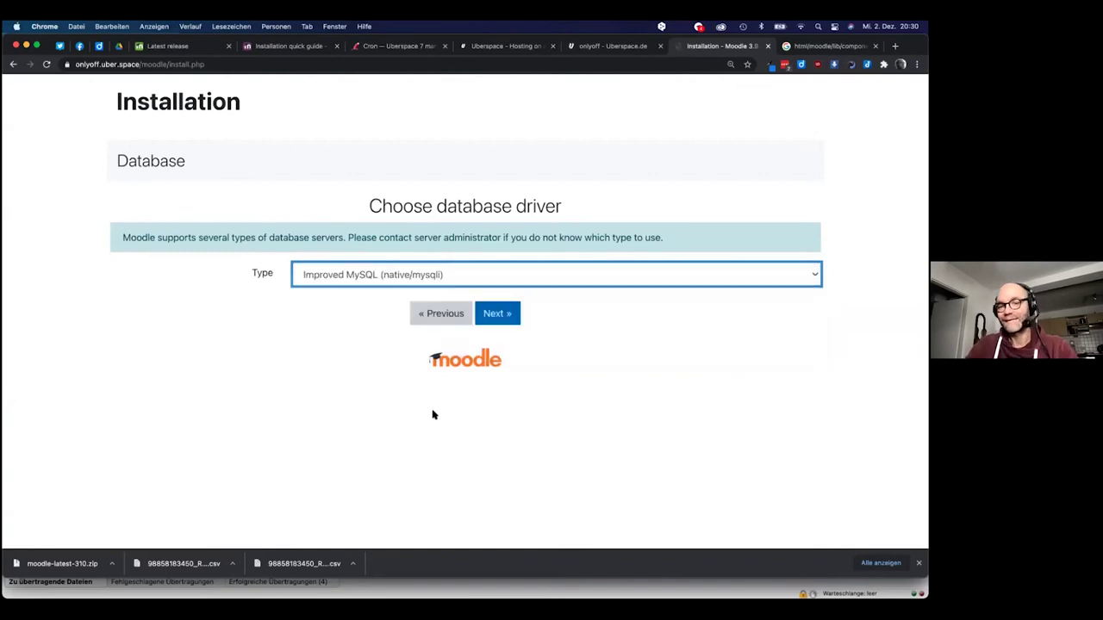
click(505, 316)
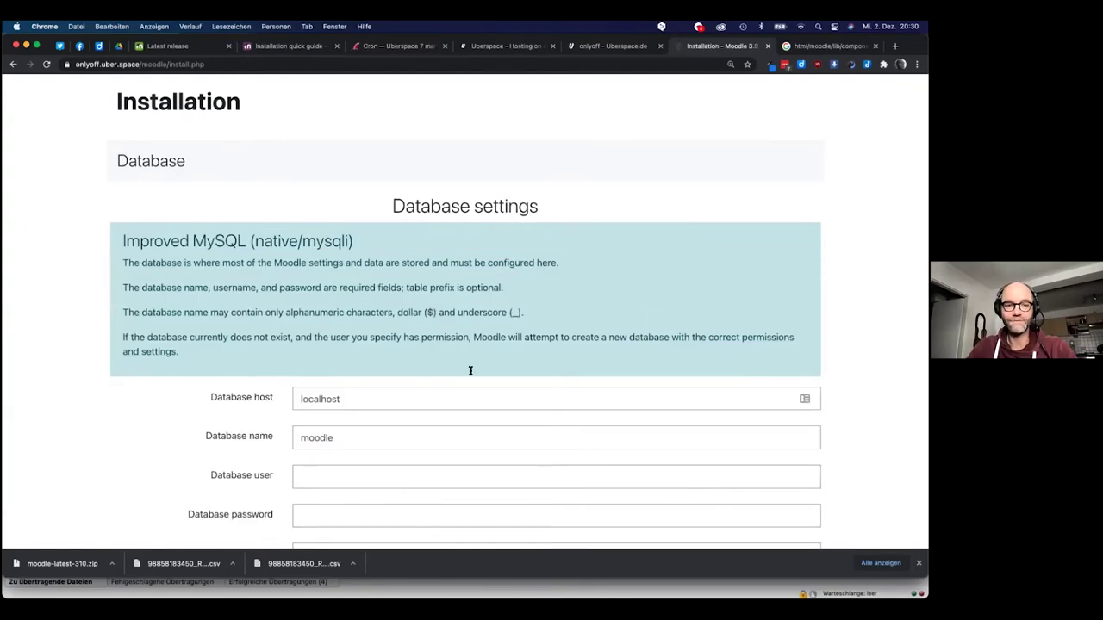
Replace the database name 'moodle' with the account name and enter the same name as database user
scroll(471, 370, down, 1)
double_click(367, 362)
scroll(367, 361, down, 2)
click(360, 348)
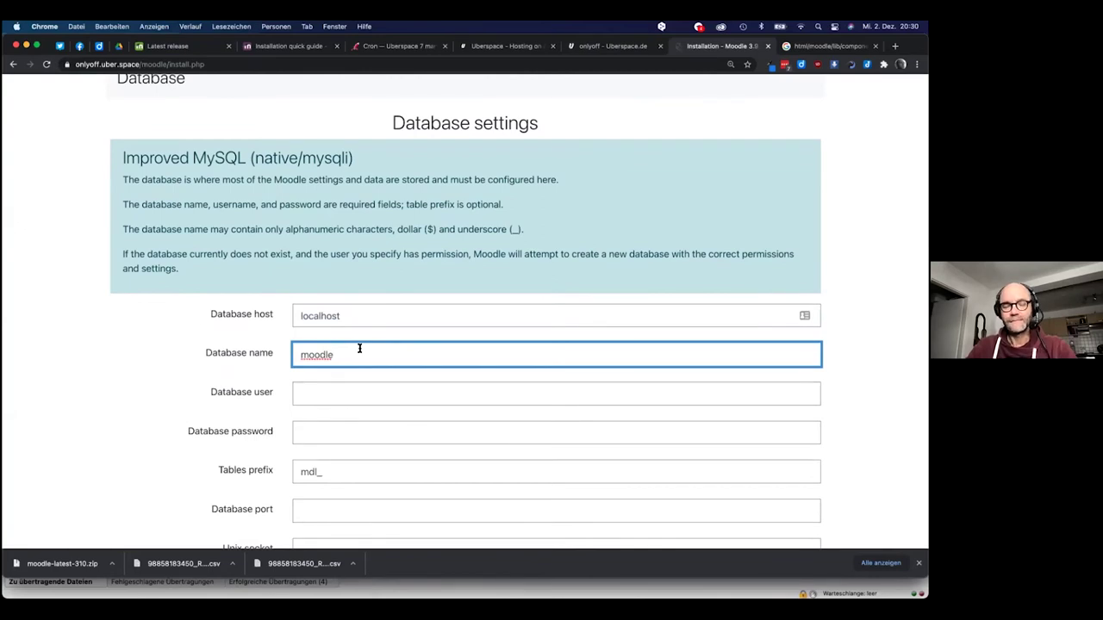
click(351, 318)
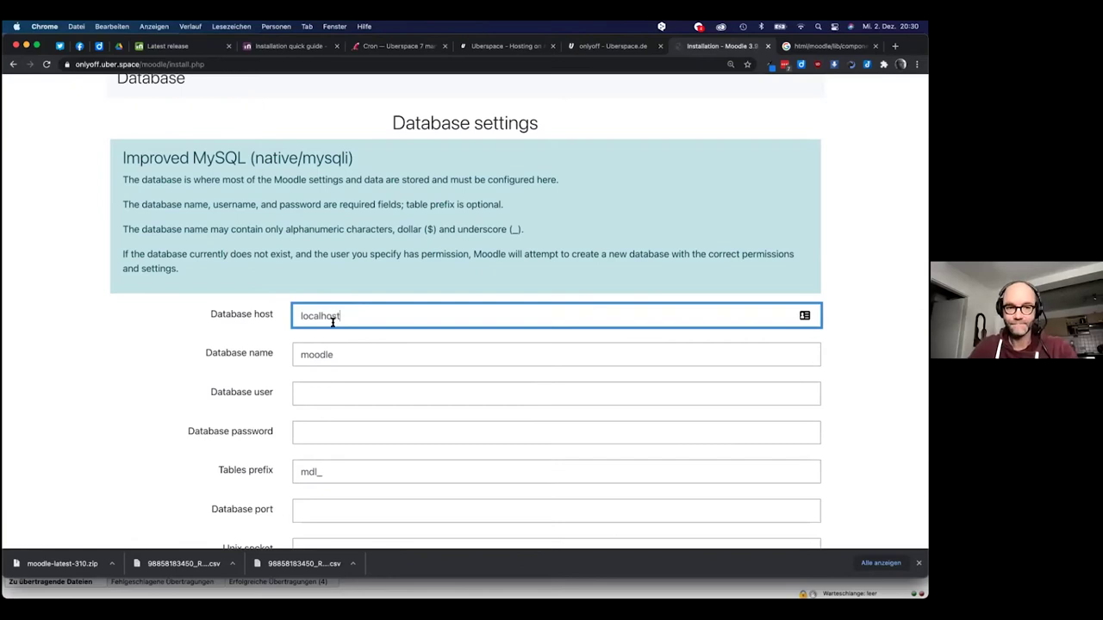
click(315, 354)
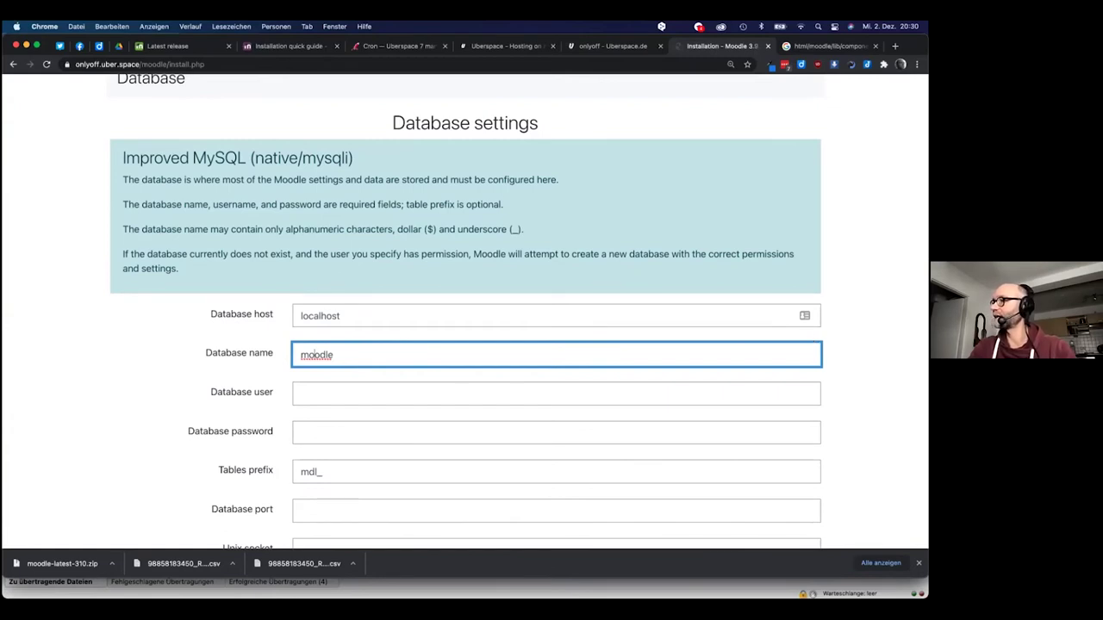
key(super+Tab)
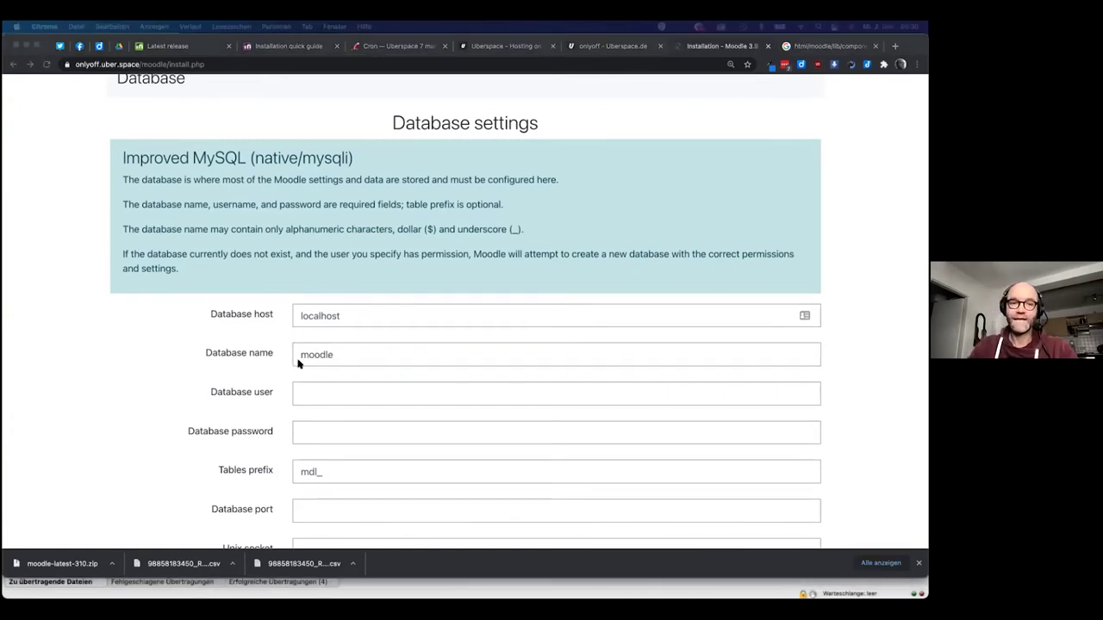
double_click(318, 352)
key(super+v)
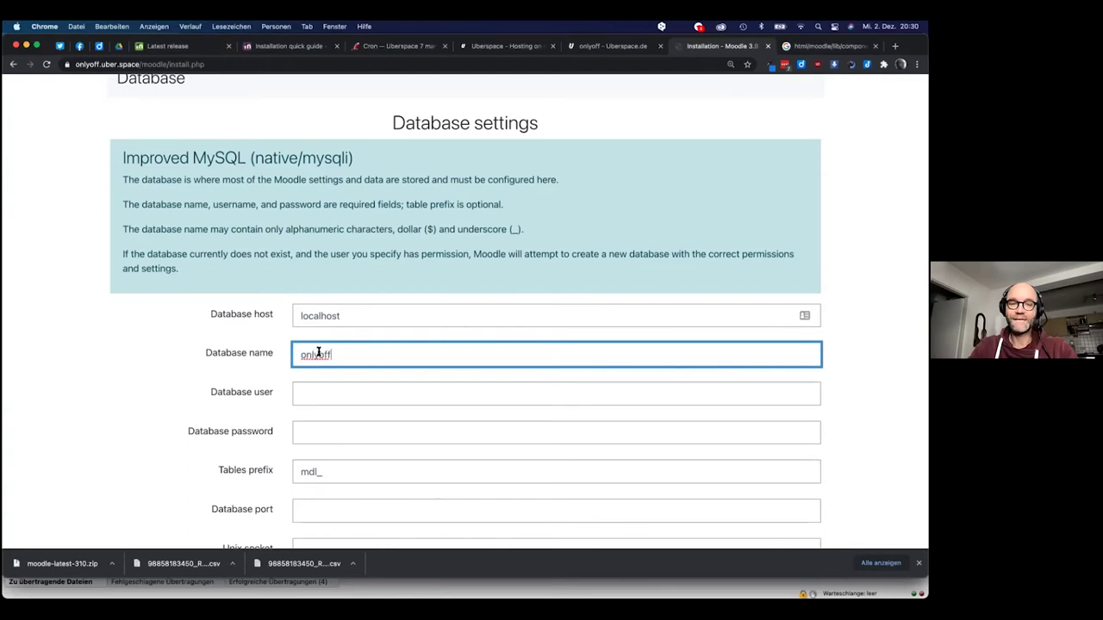
click(324, 395)
key(super+v)
Paste the database password and leave the port and Unix socket fields unchanged
click(322, 436)
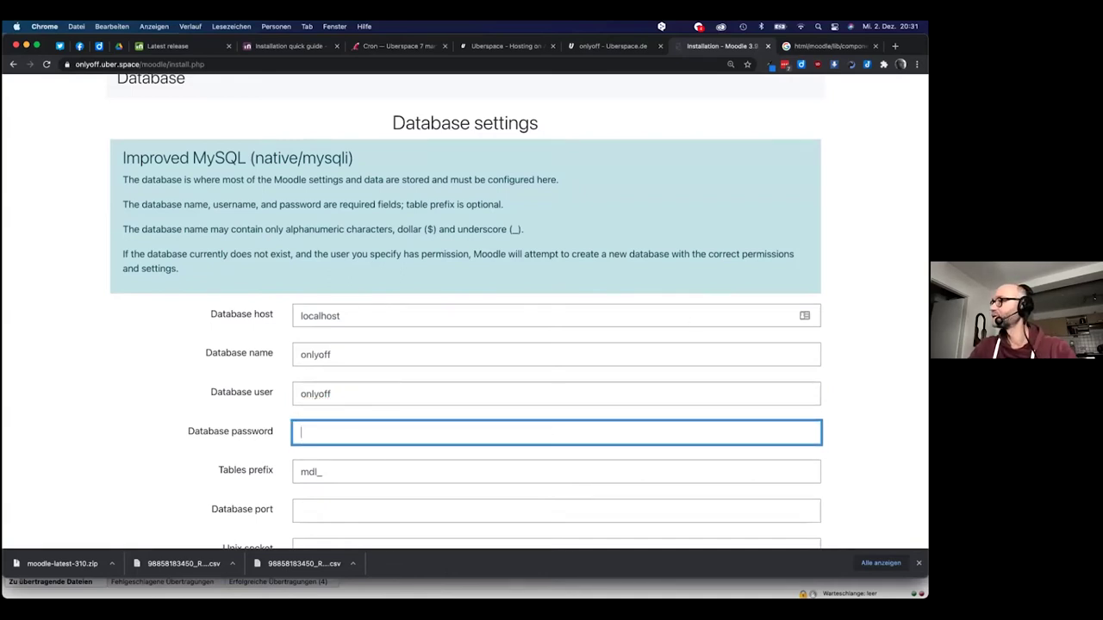
key(super+Tab)
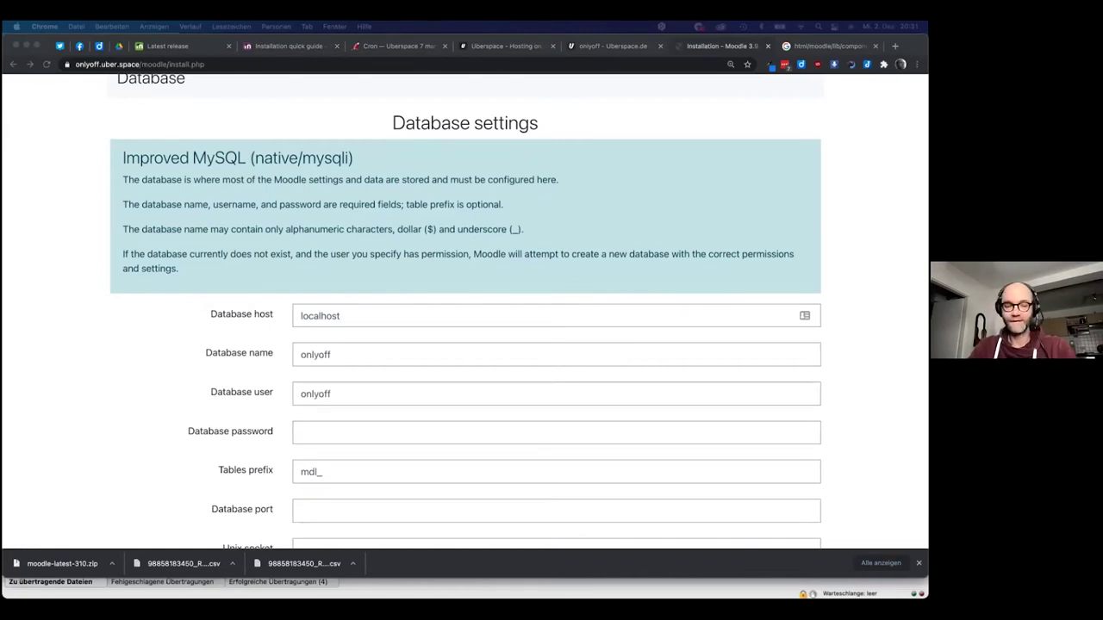
click(382, 435)
key(super+v)
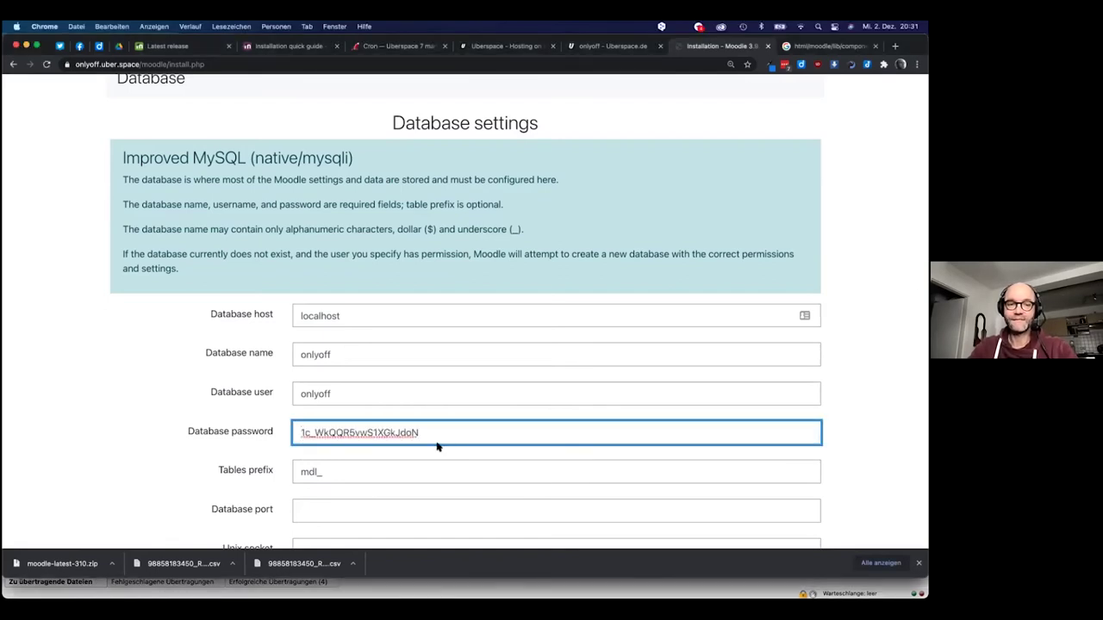
scroll(437, 446, down, 3)
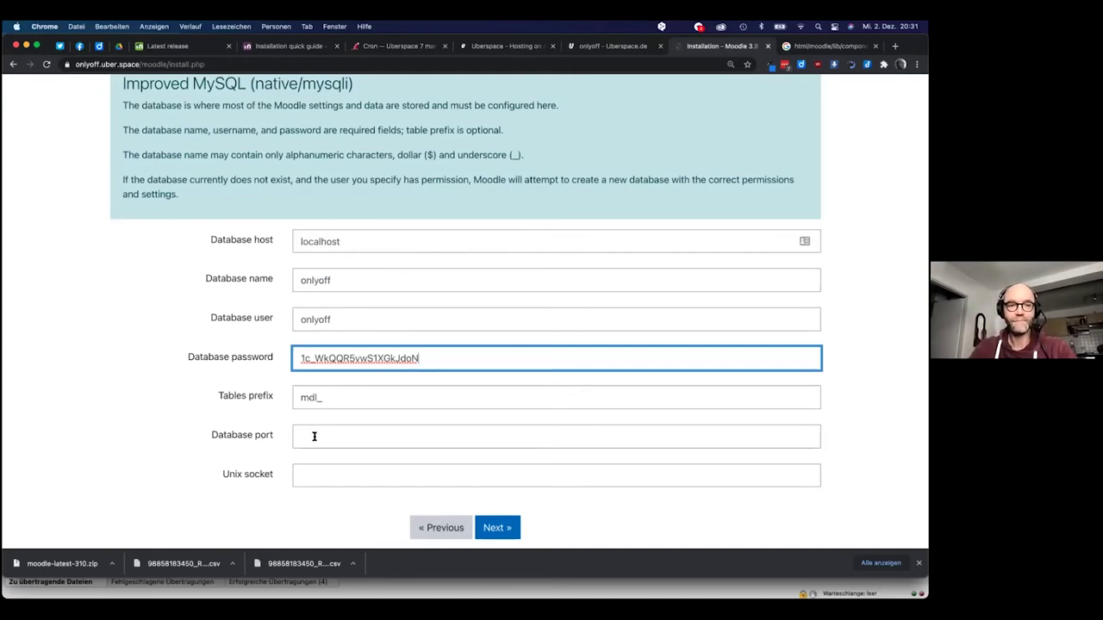
click(314, 436)
click(314, 471)
scroll(374, 469, down, 1)
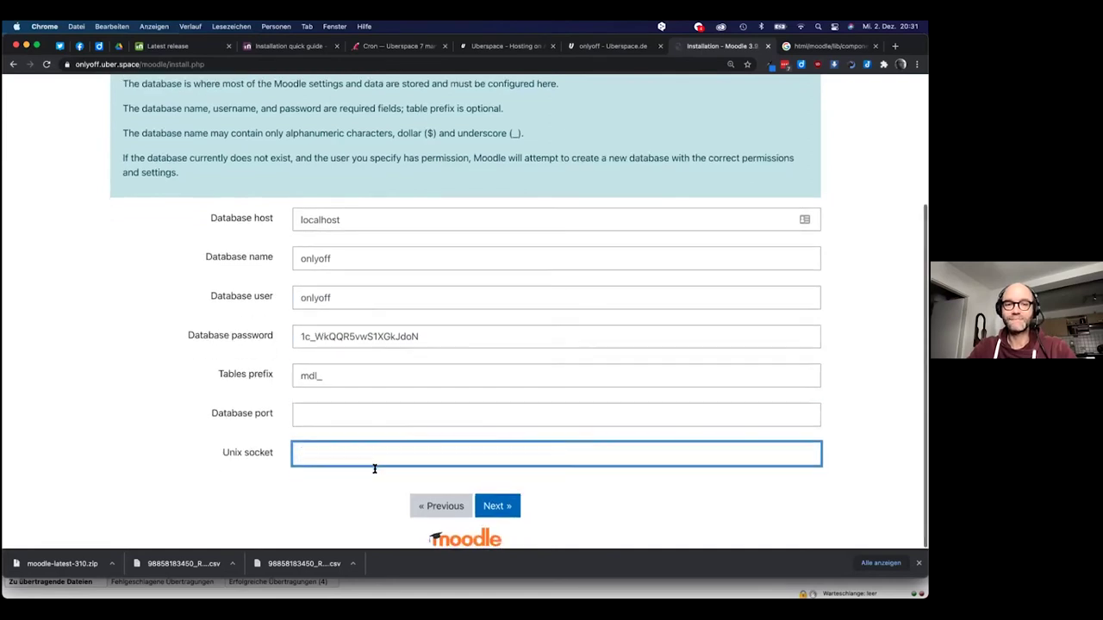
Submit the database settings, accept the copyright notice, and review the server check results
click(508, 507)
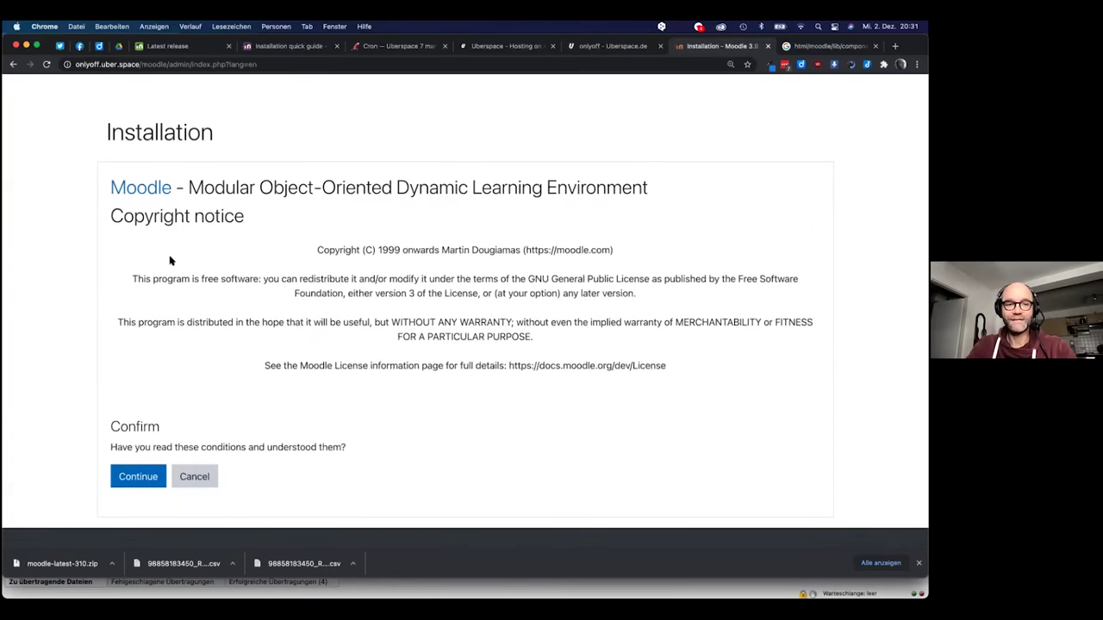
click(132, 472)
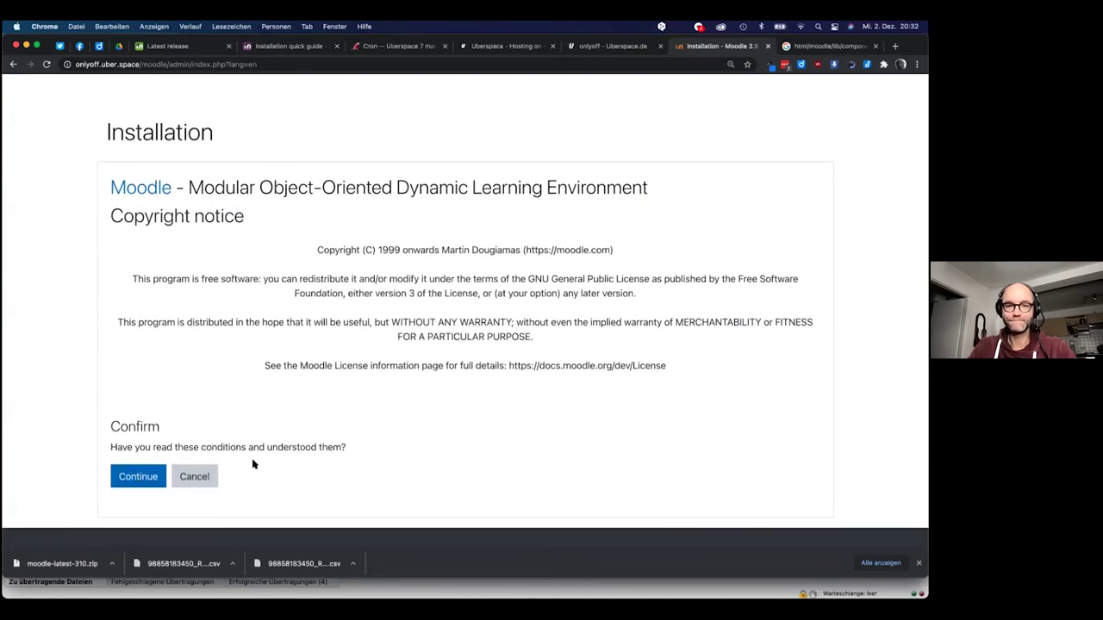
click(143, 482)
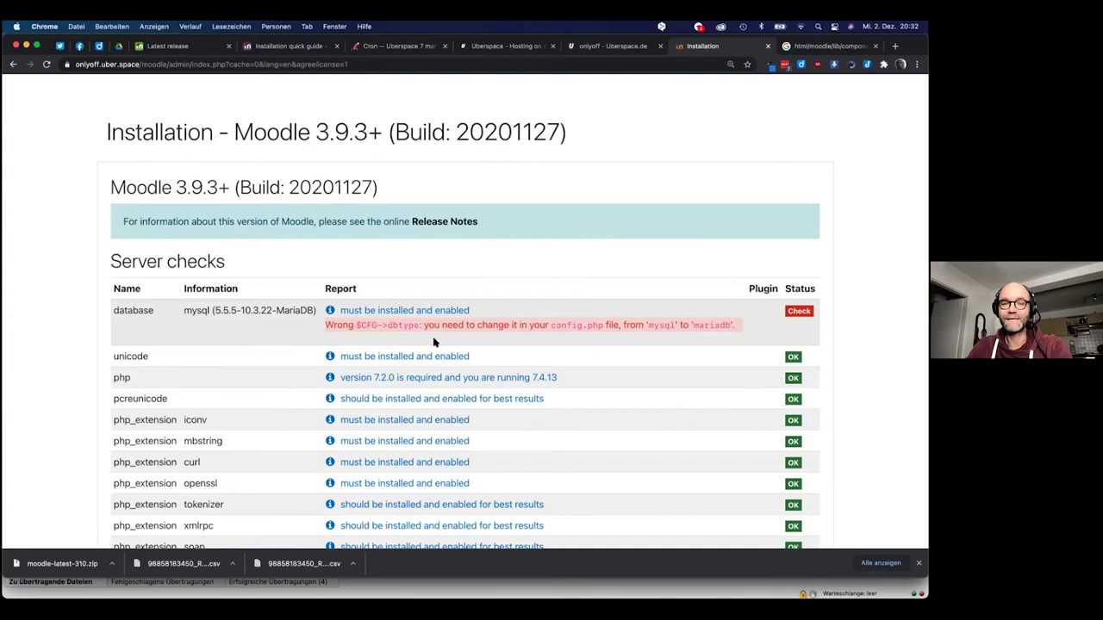
scroll(434, 343, down, 10)
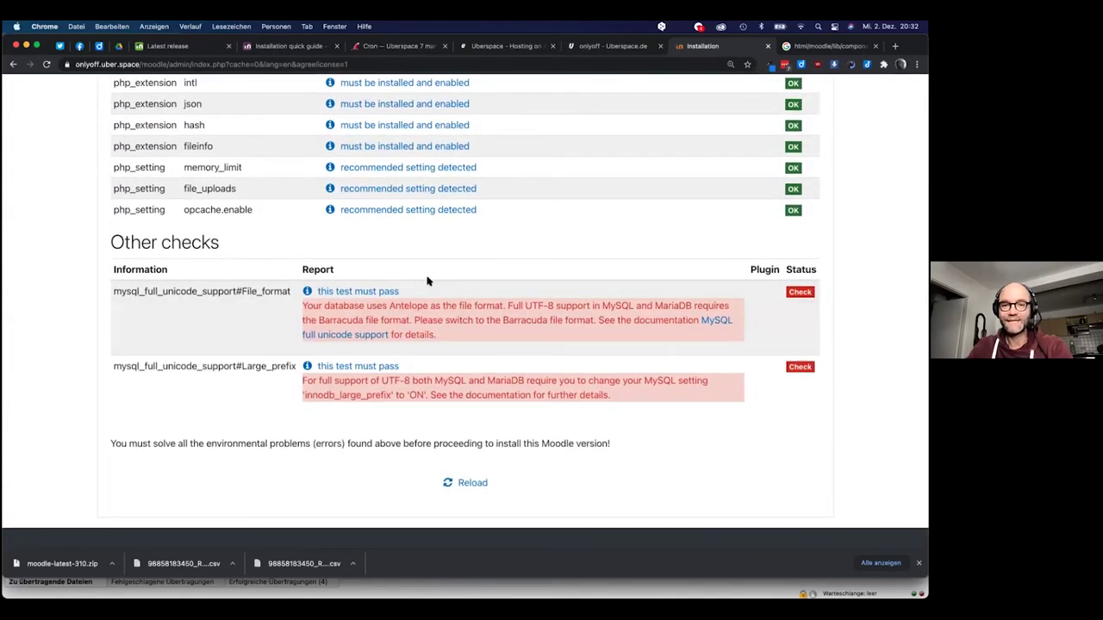
scroll(427, 281, up, 10)
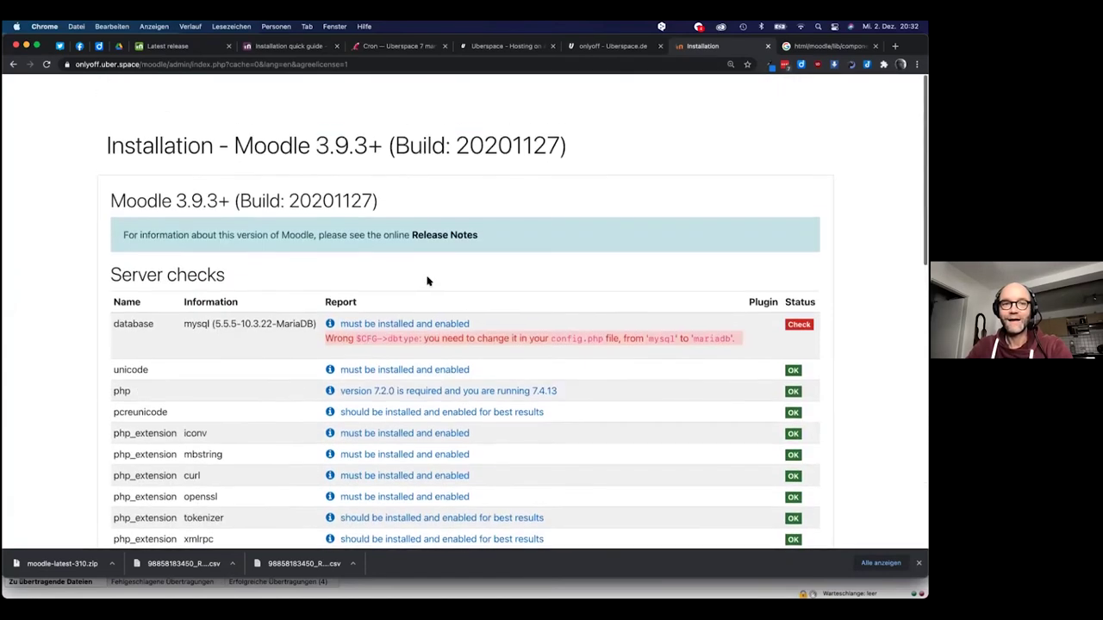
Reload the installer page and accept the copyright notice again to rerun the server checks
click(12, 65)
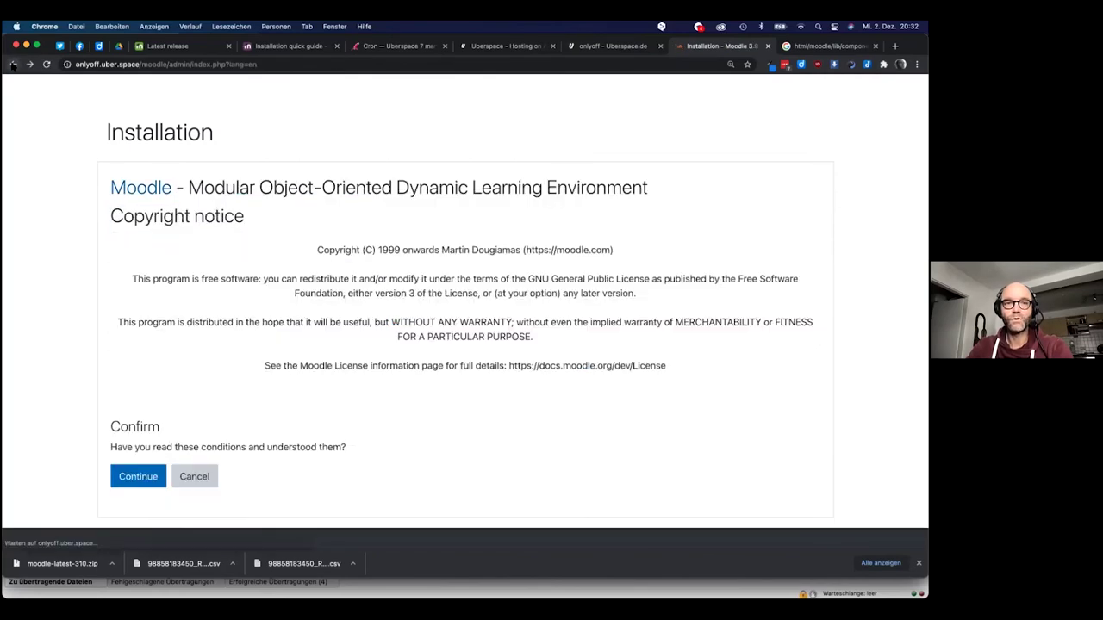
click(12, 64)
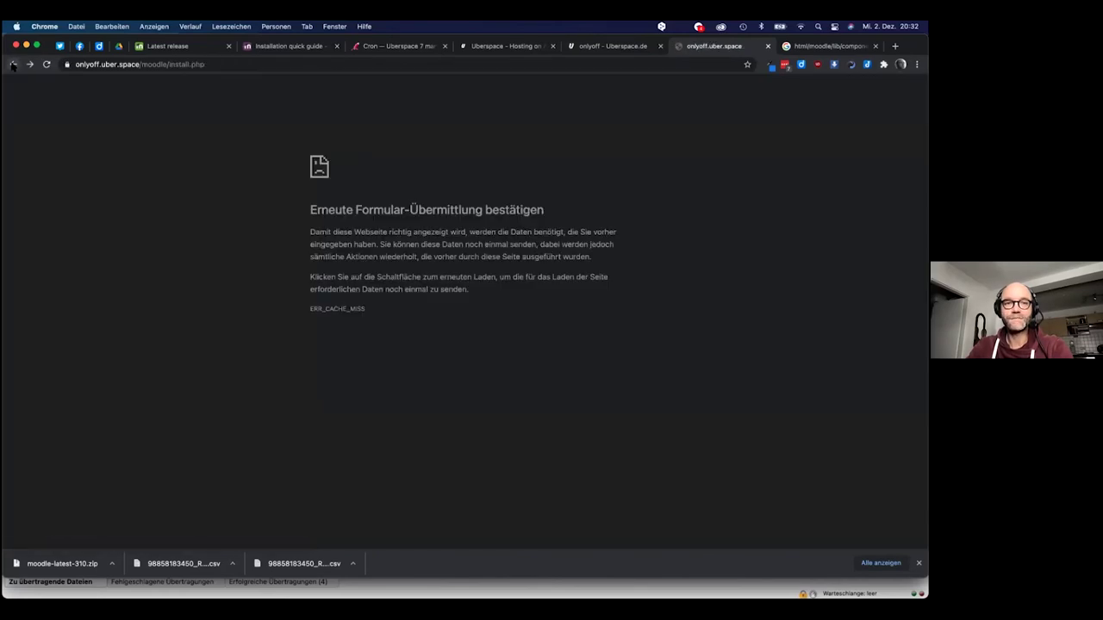
click(234, 66)
key(Return)
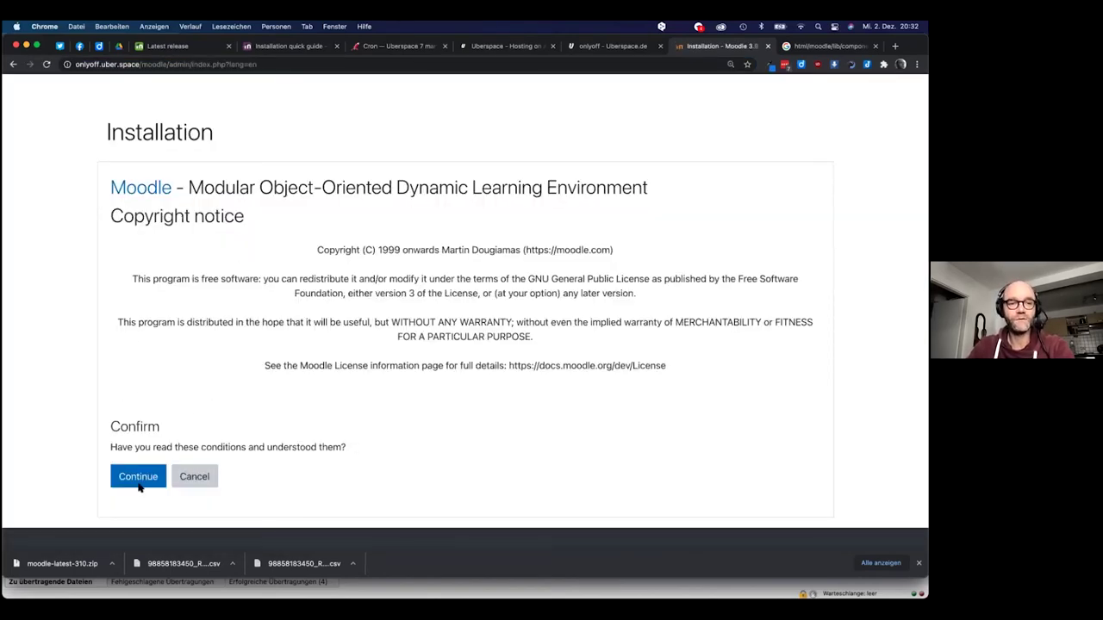
click(143, 477)
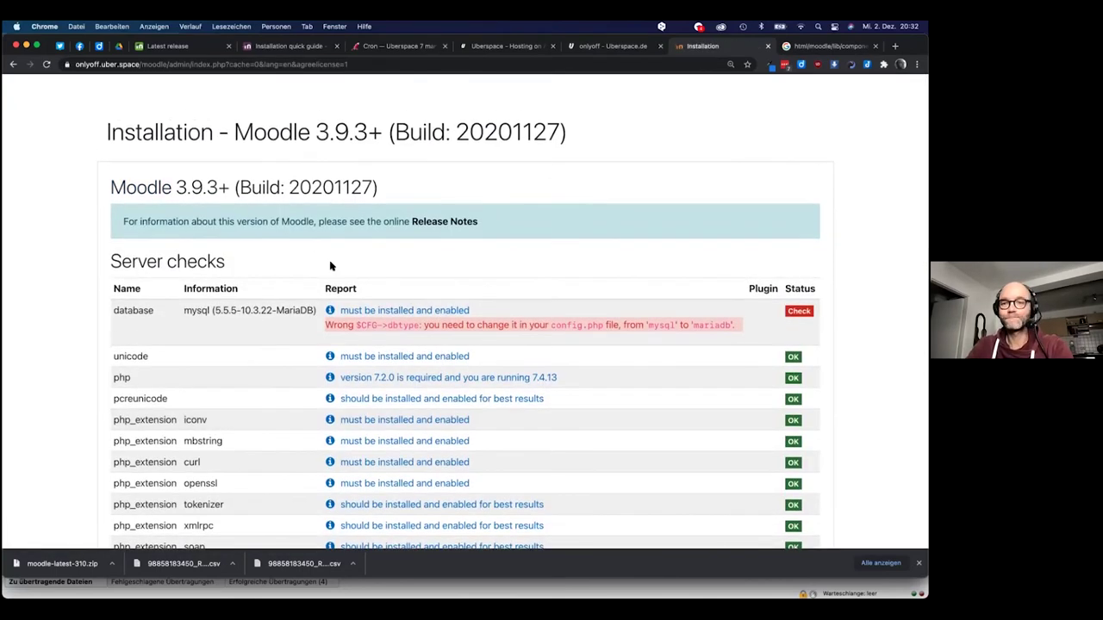
scroll(332, 264, down, 5)
scroll(331, 263, down, 5)
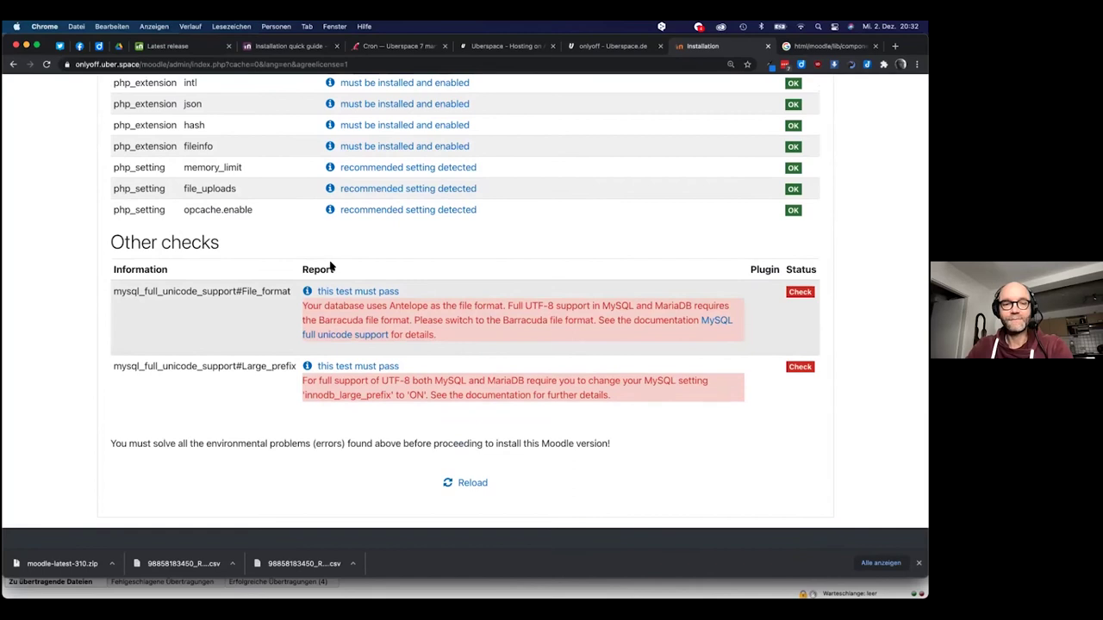
scroll(332, 267, up, 10)
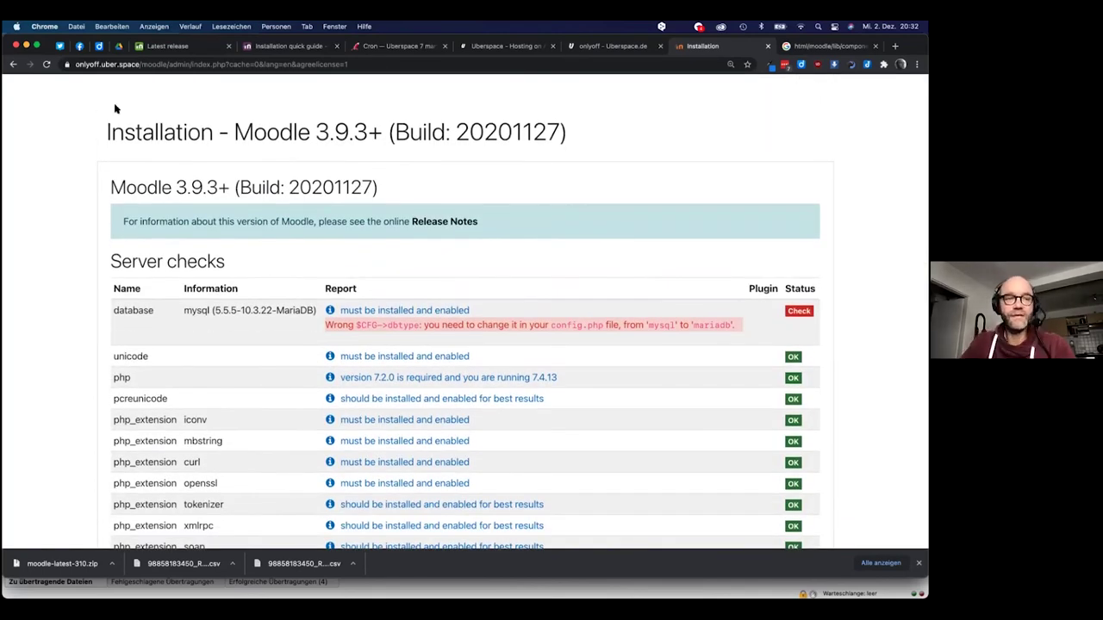
Strip the admin path from the address, load the base Moodle URL, and accept the copyright conditions
click(12, 63)
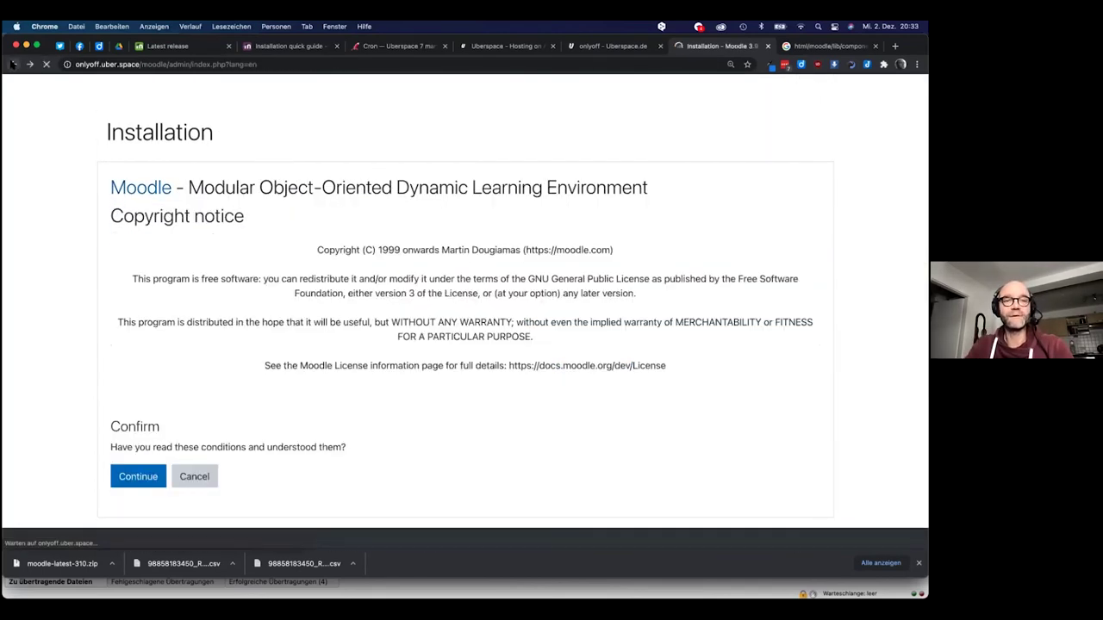
click(169, 65)
click(169, 65)
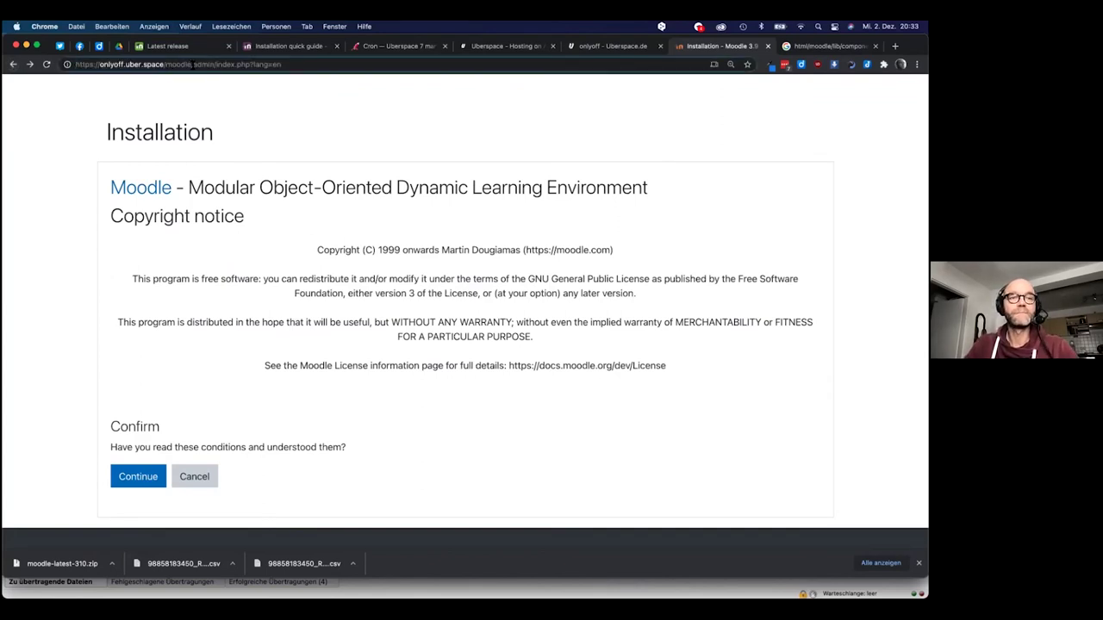
drag(191, 65, 474, 101)
key(BackSpace)
key(Return)
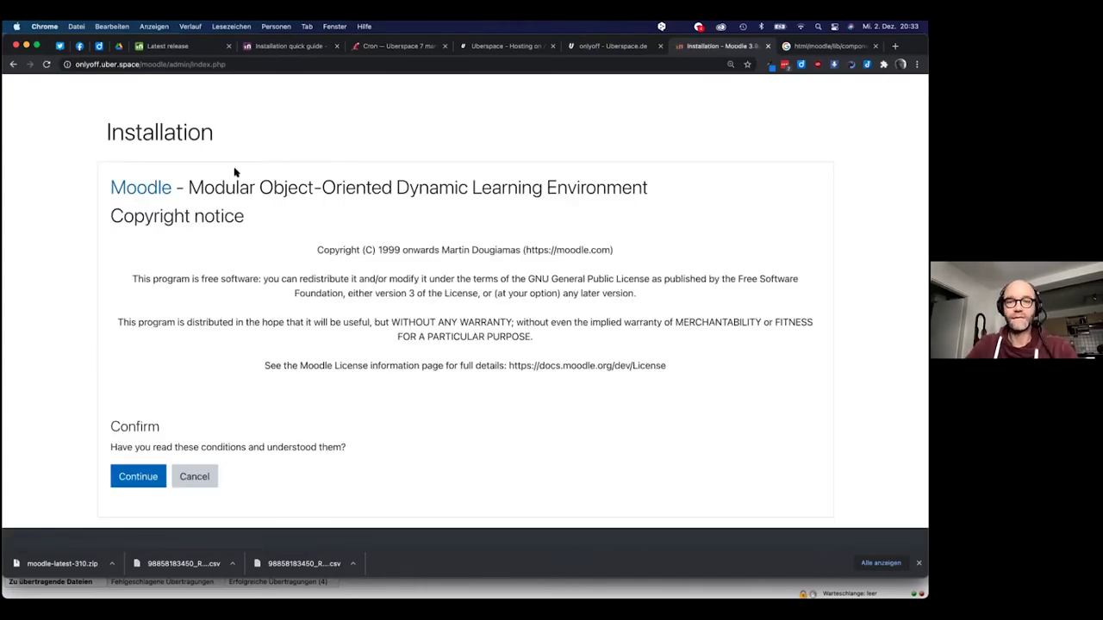
click(148, 479)
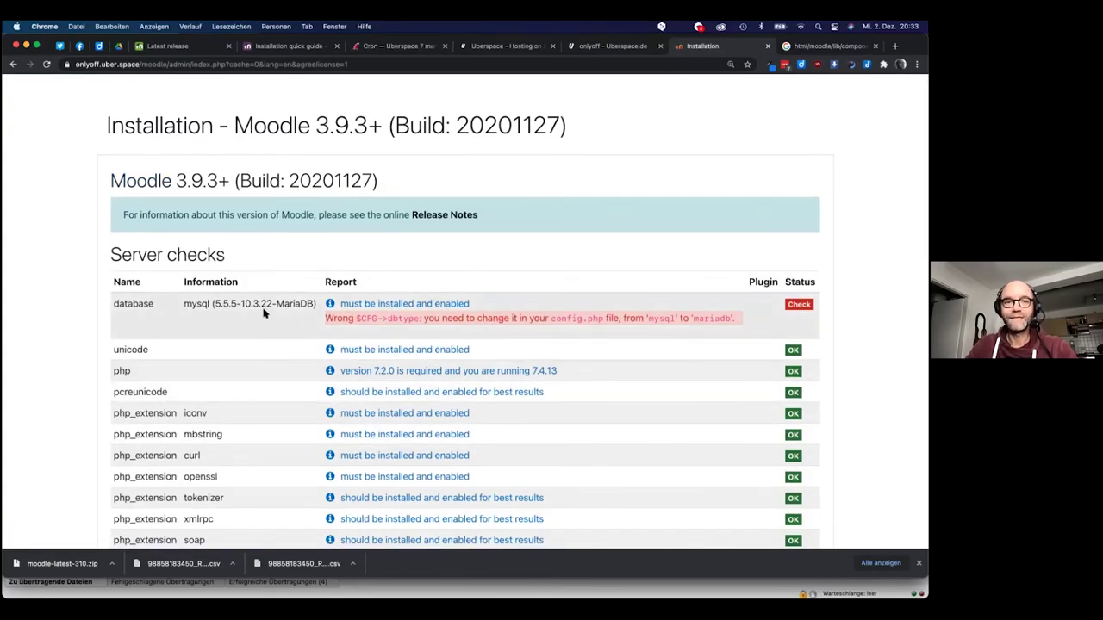
Reload the server checks and copy 'mariadb' from the failing database check
scroll(294, 302, down, 10)
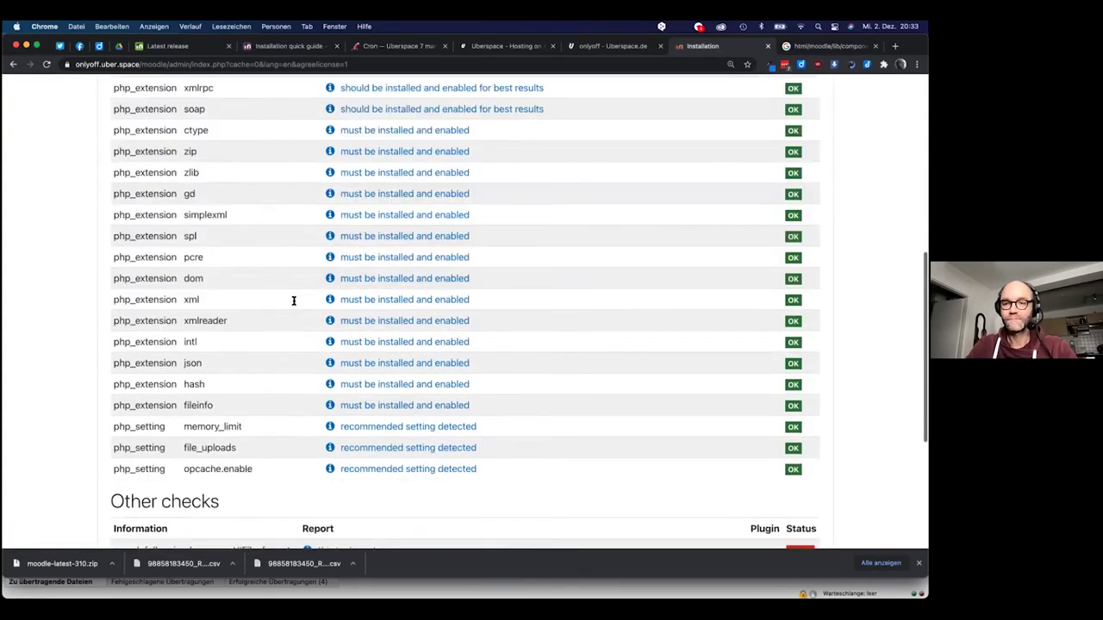
click(473, 483)
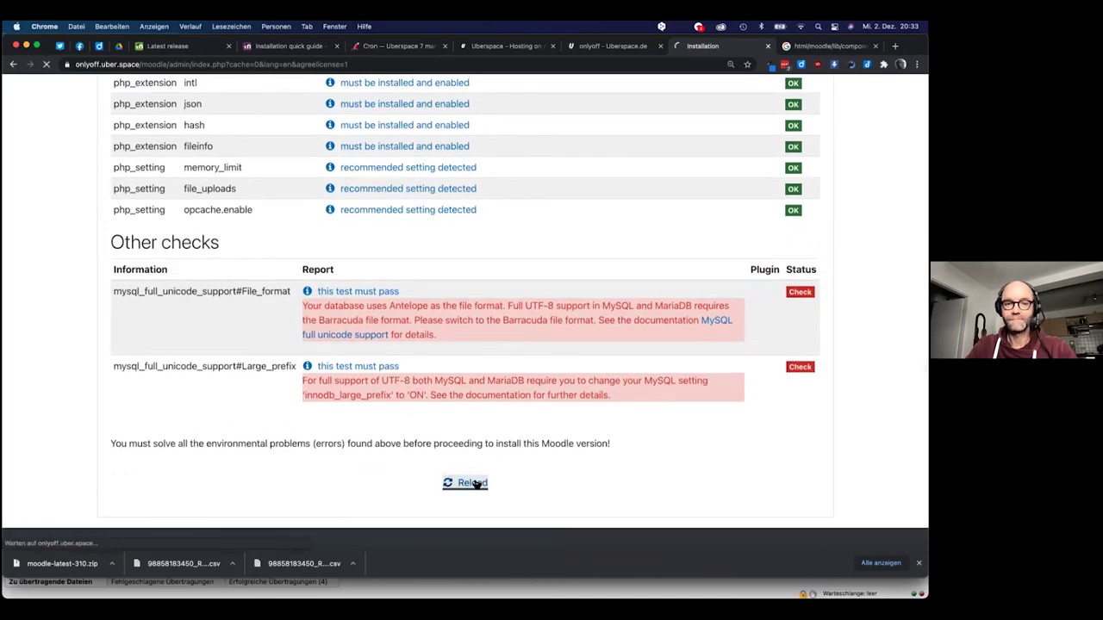
scroll(467, 468, down, 10)
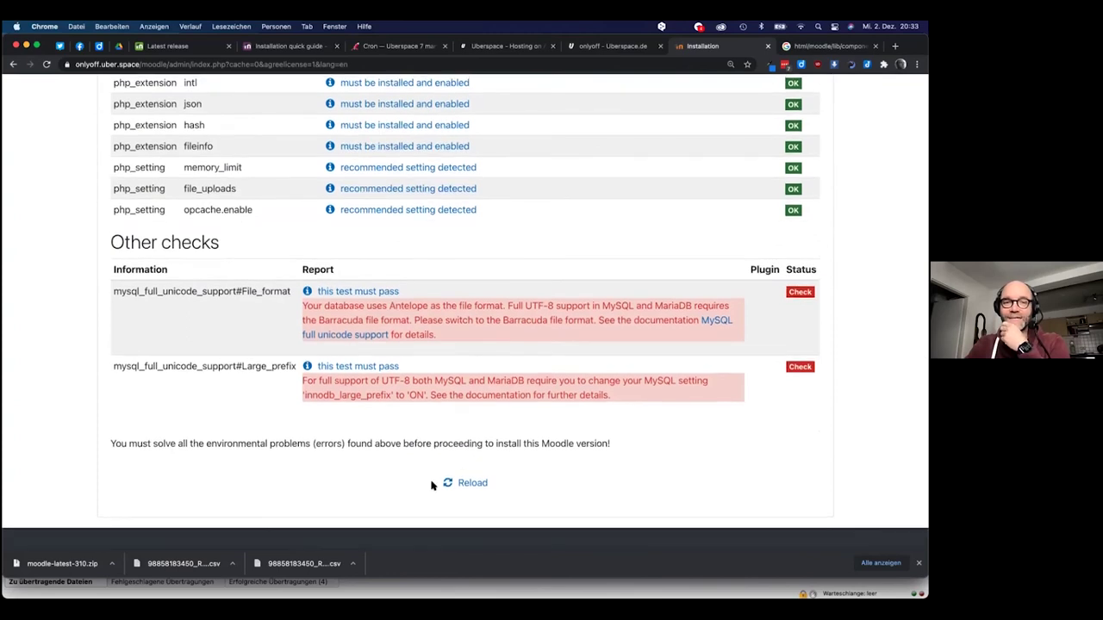
scroll(542, 374, up, 10)
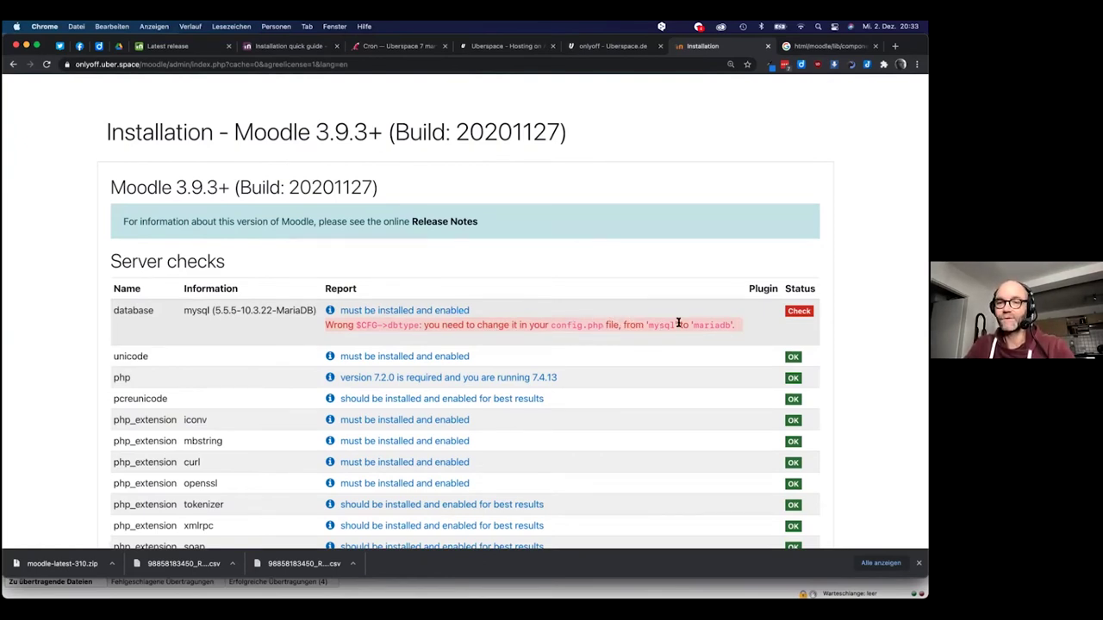
drag(692, 325, 733, 324)
key(super+c)
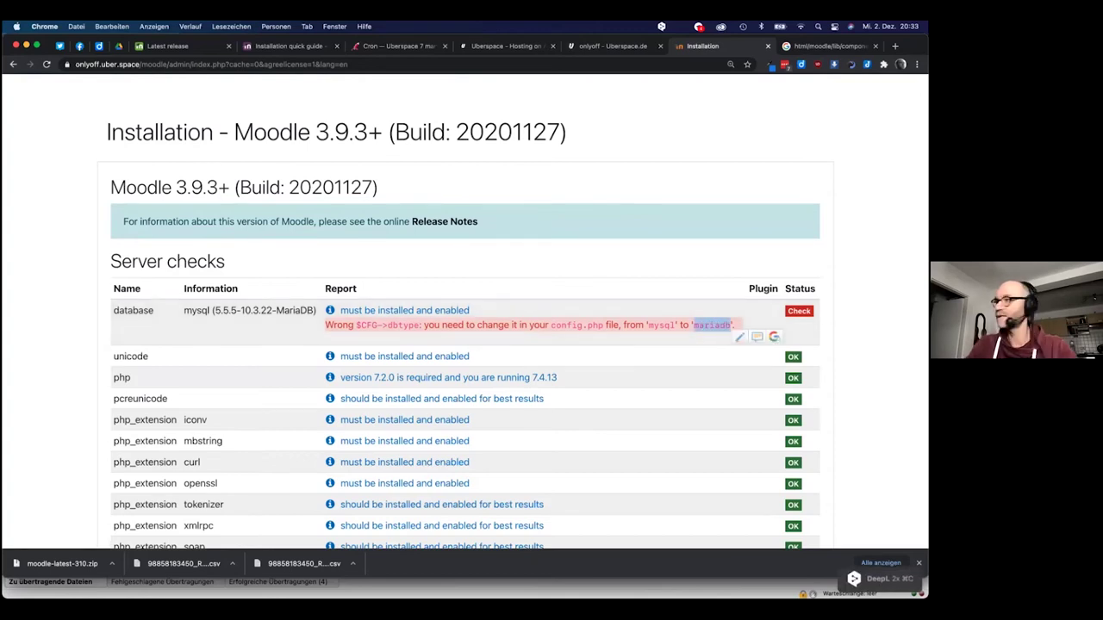
Open the server's moodle/config.php for editing via View/Edit in FileZilla
key(super+Tab)
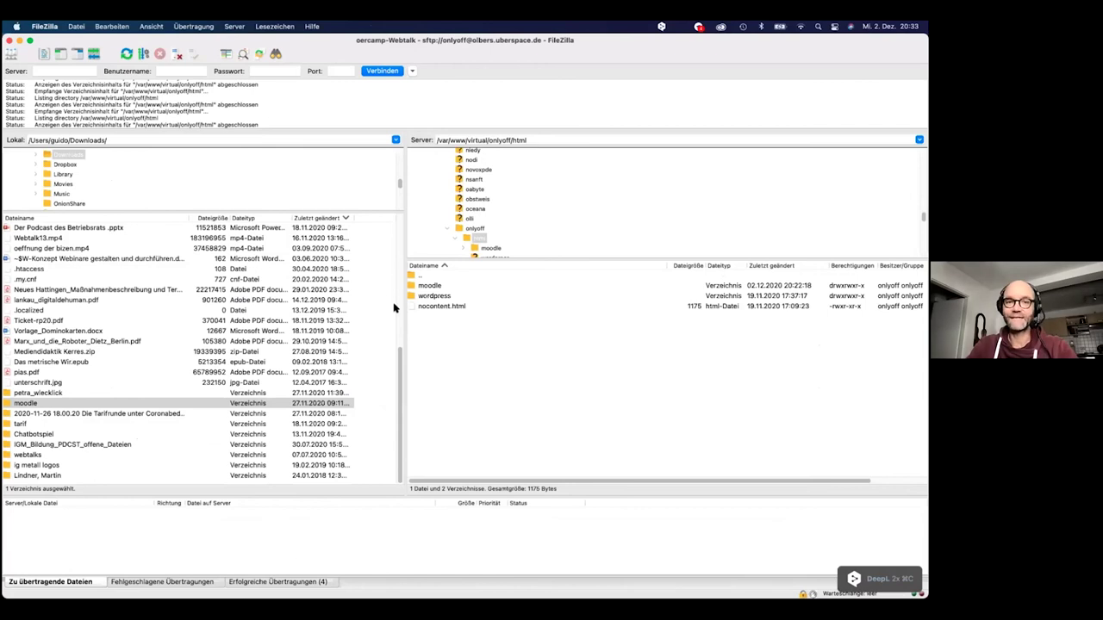
double_click(411, 286)
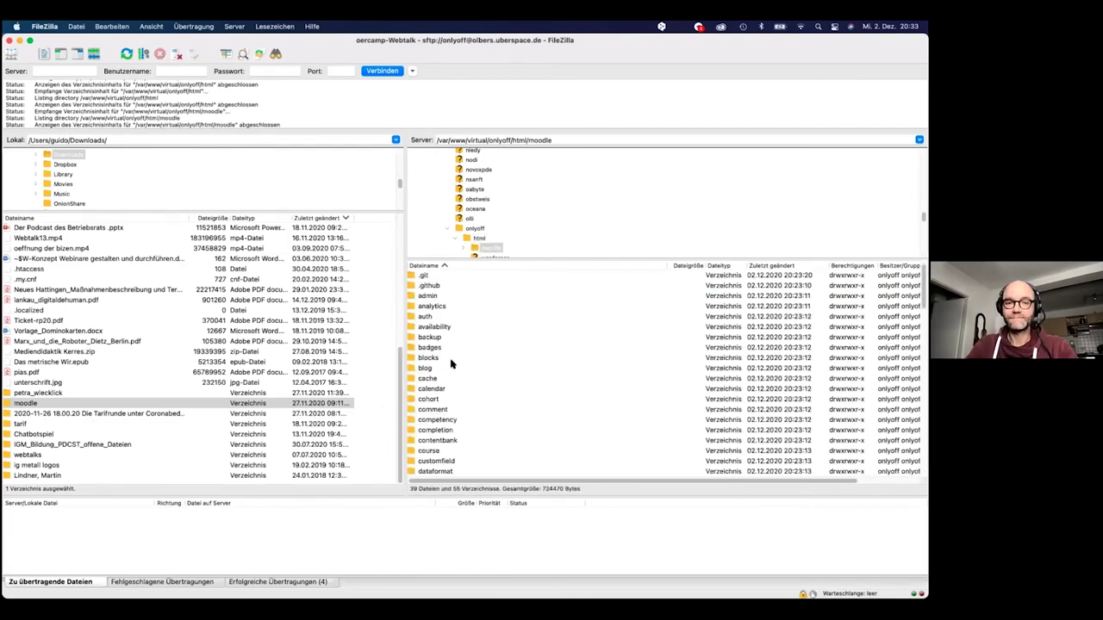
scroll(451, 364, down, 20)
scroll(451, 364, up, 5)
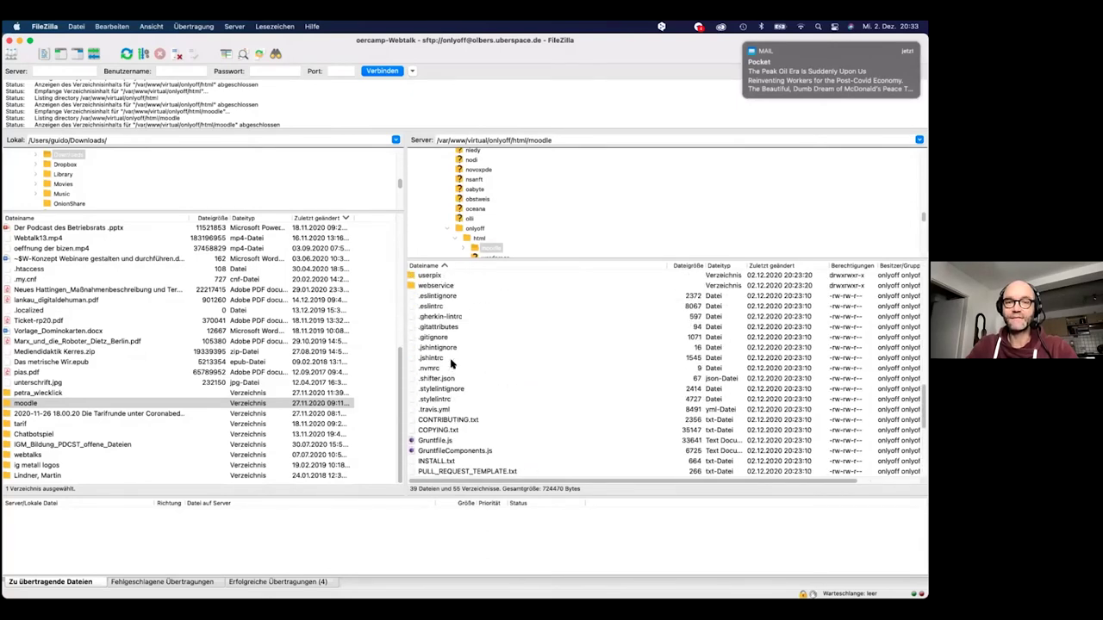
scroll(451, 364, down, 5)
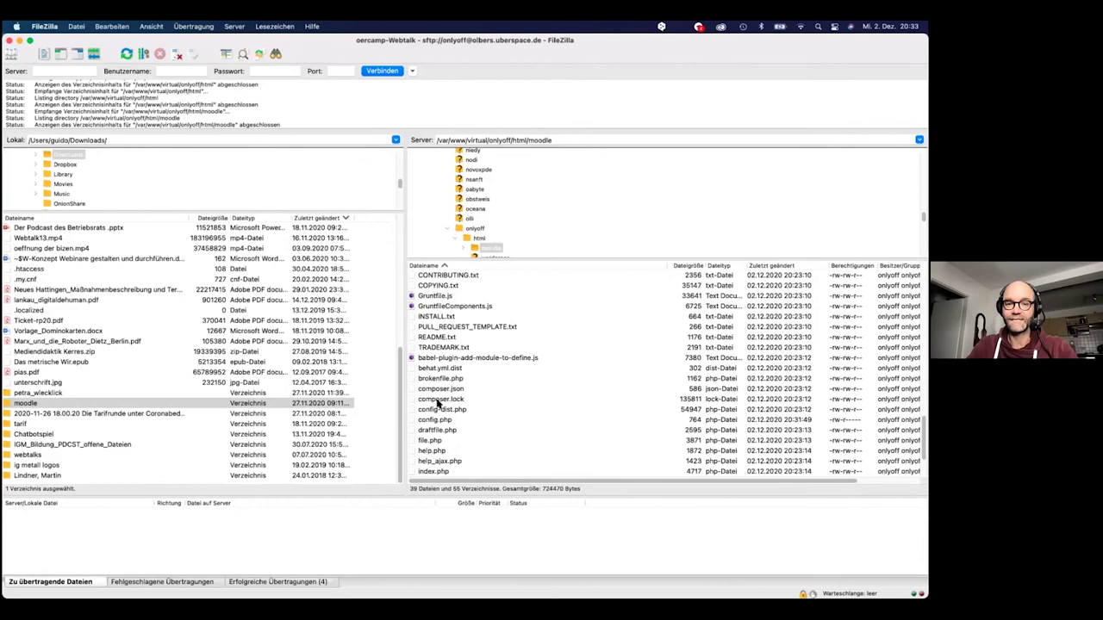
click(433, 421)
right_click(433, 422)
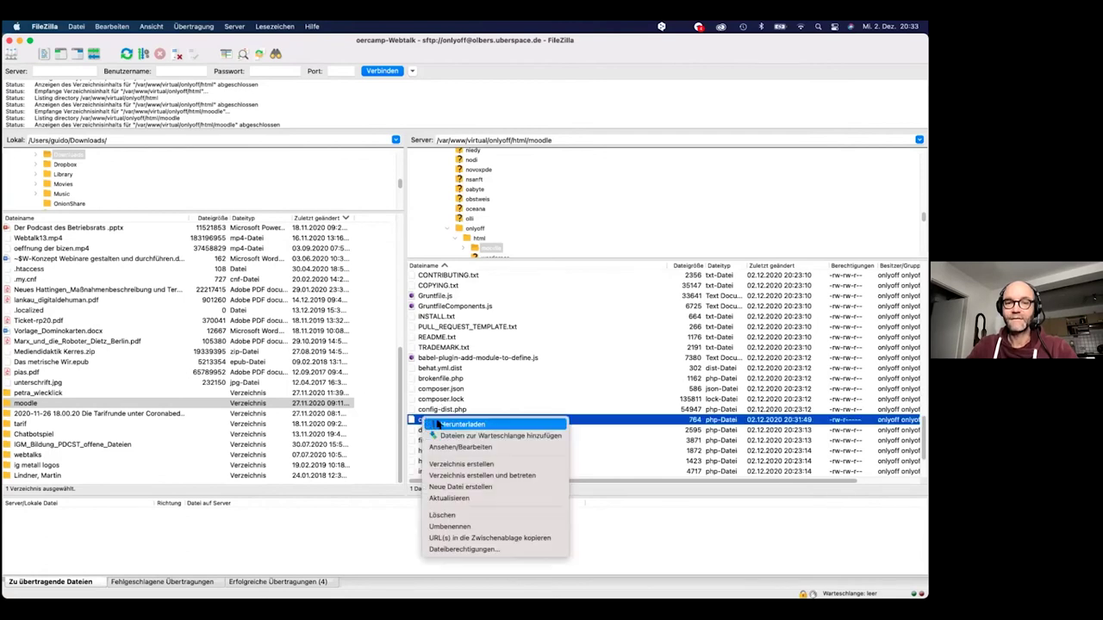
click(461, 450)
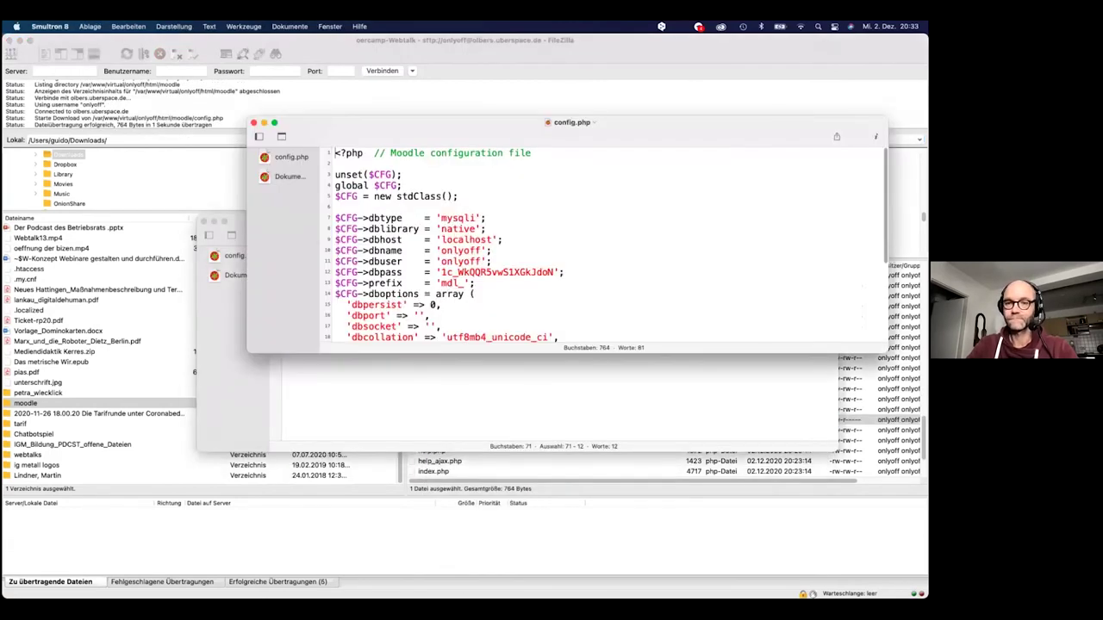
Change dbtype from 'mysqli' to 'mariadb', save, and upload the edited config.php to the server
click(447, 221)
double_click(453, 220)
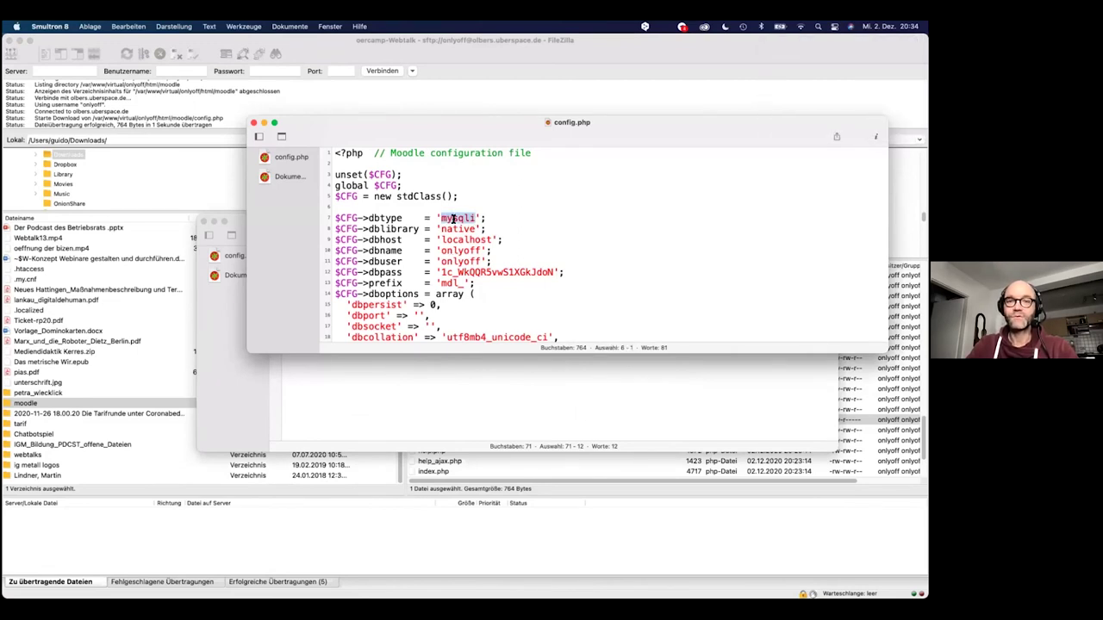
text(mariadb)
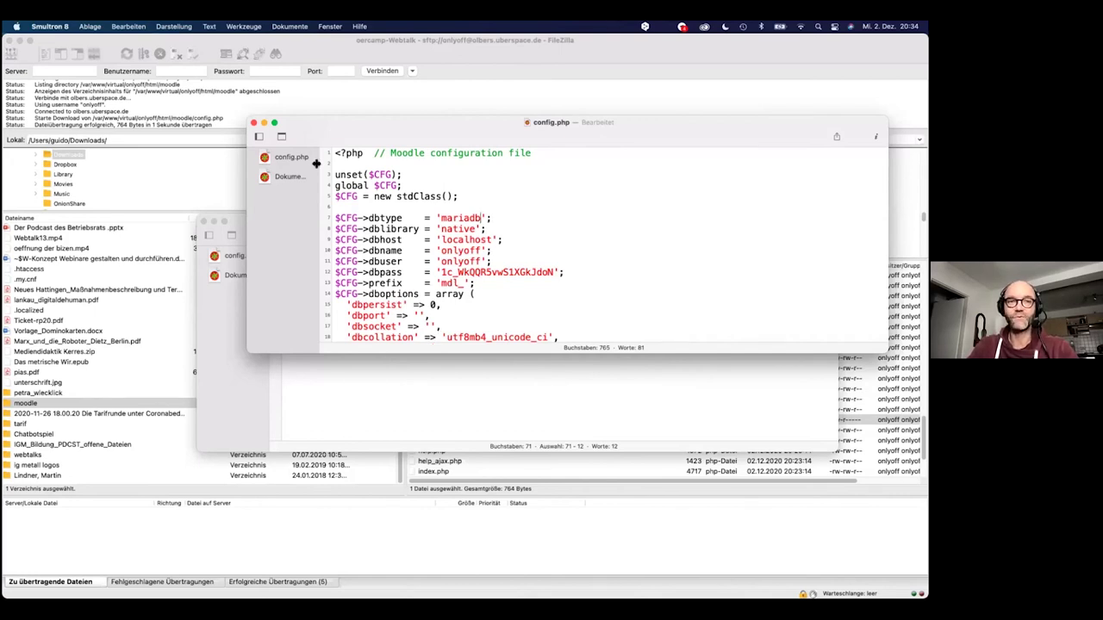
key(super+s)
click(252, 123)
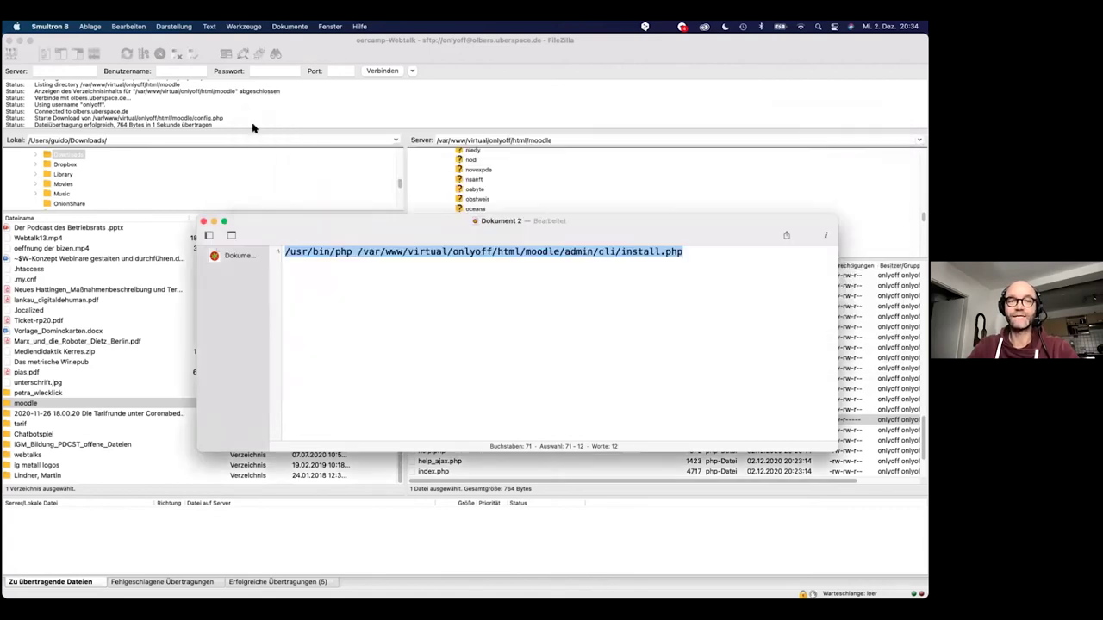
click(441, 473)
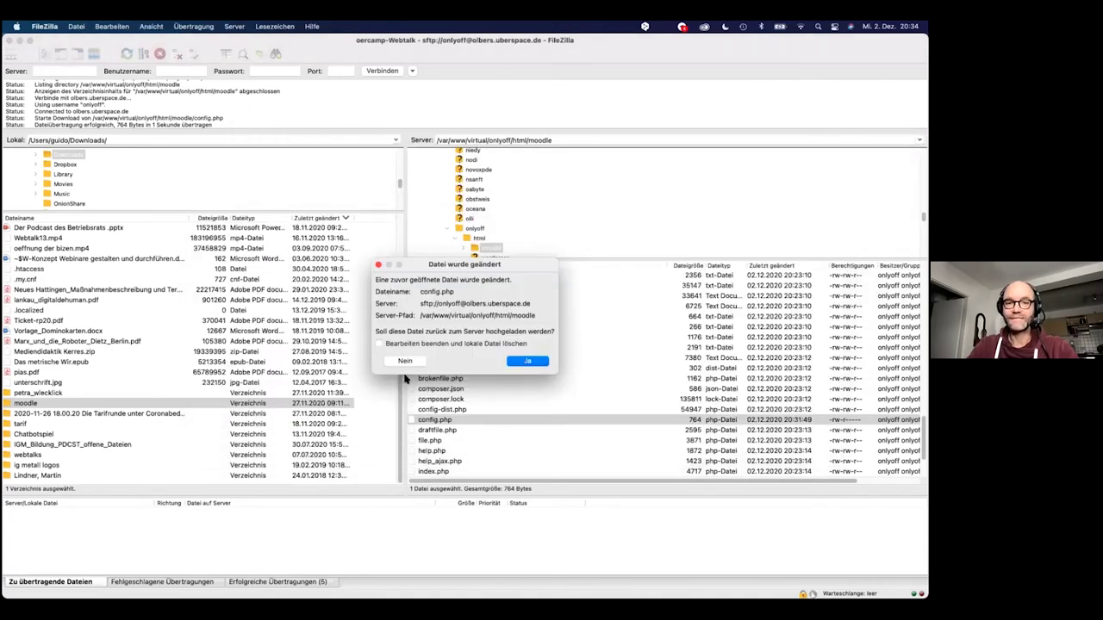
click(399, 344)
click(528, 361)
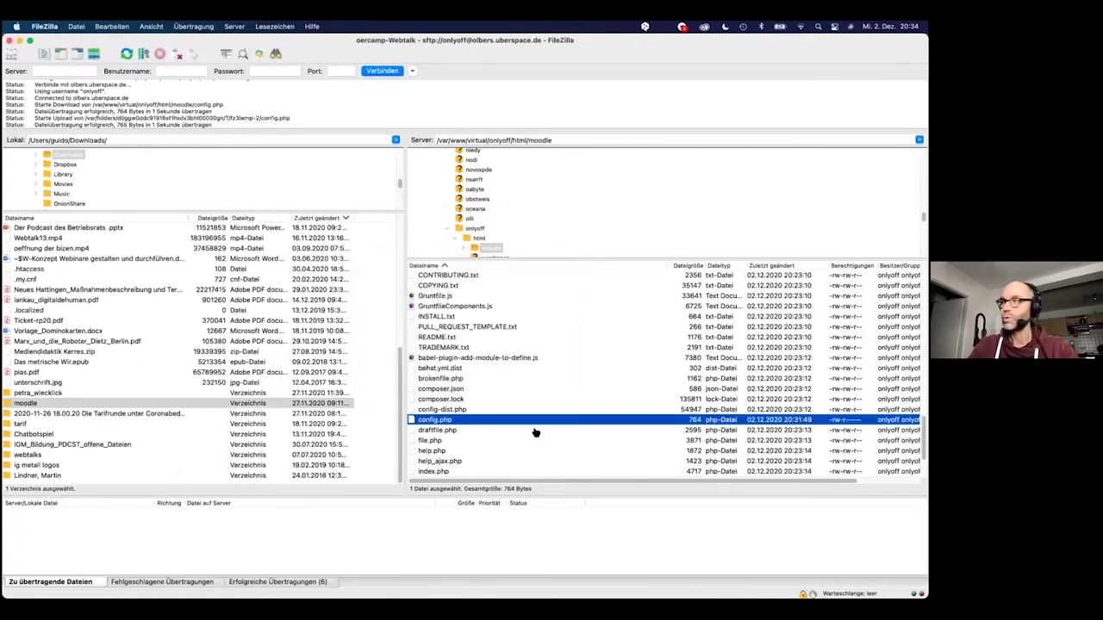
key(super+Tab)
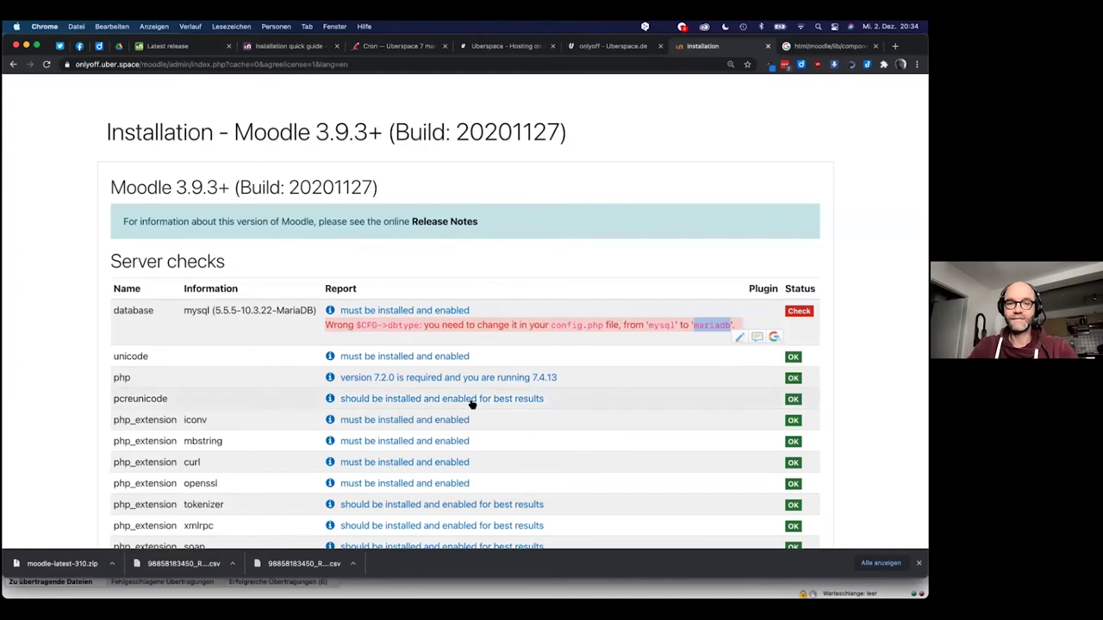
Reload the server checks until all pass, then continue to install the system and plugins
scroll(472, 403, down, 10)
click(473, 484)
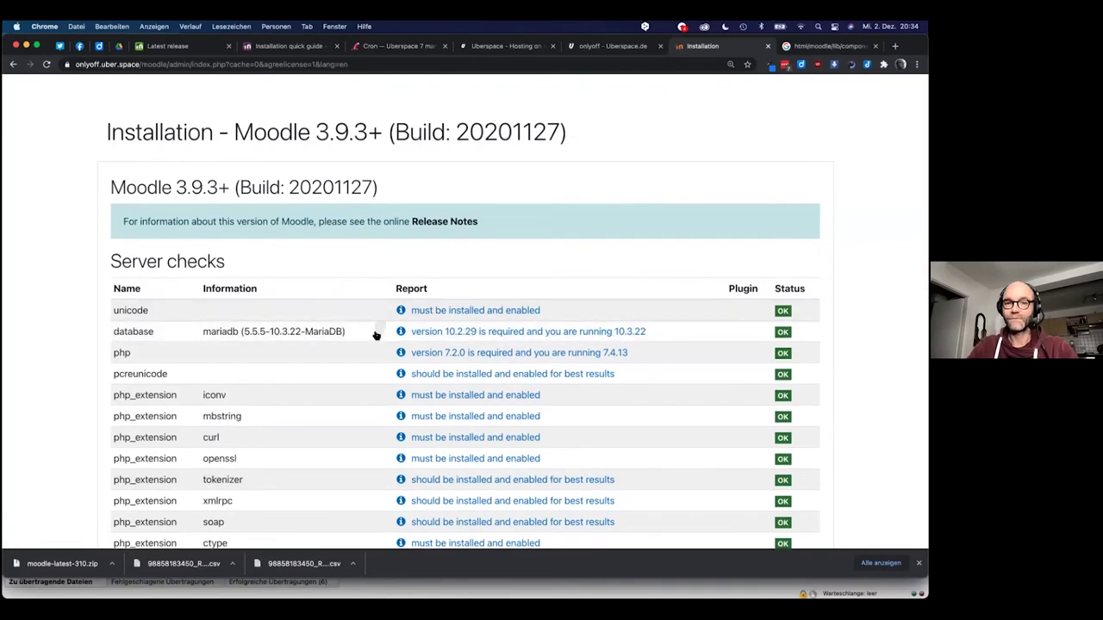
scroll(458, 326, down, 10)
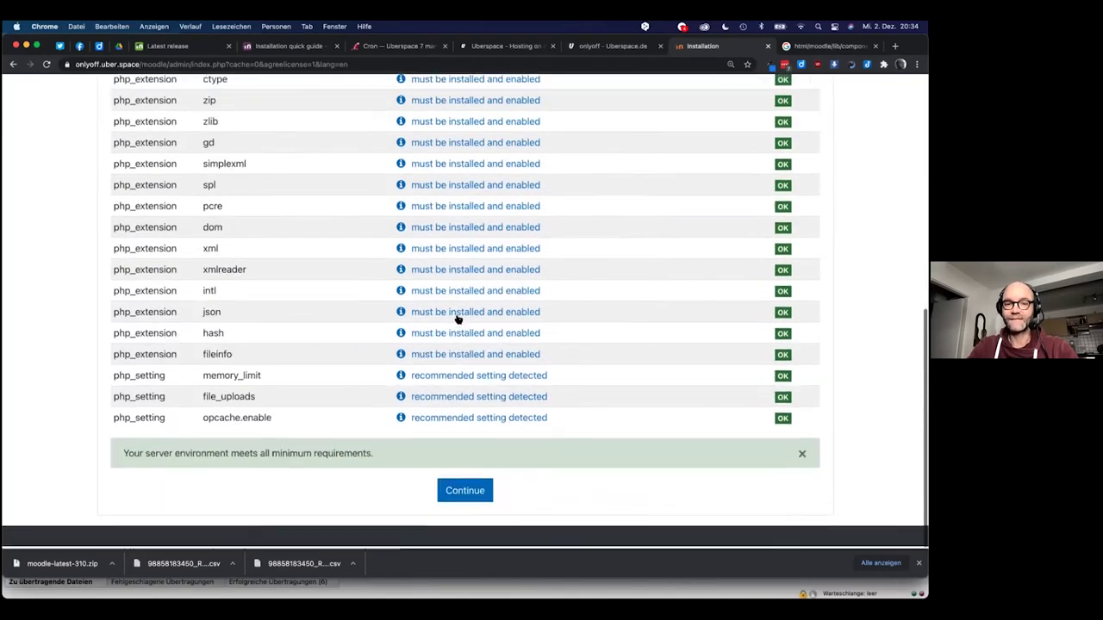
click(463, 493)
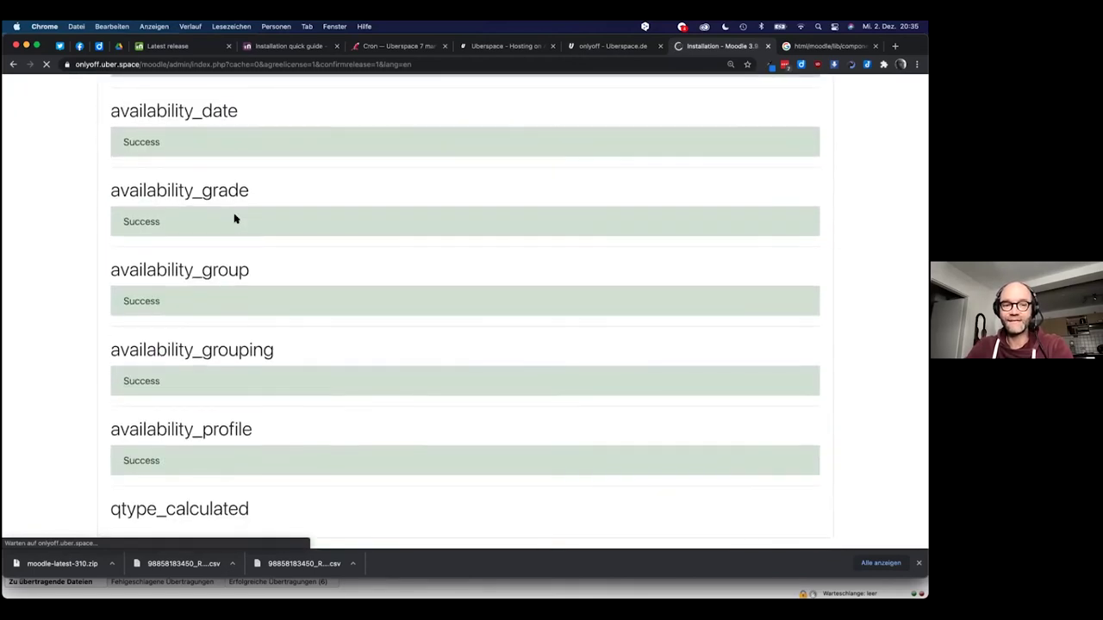
scroll(246, 296, up, 5)
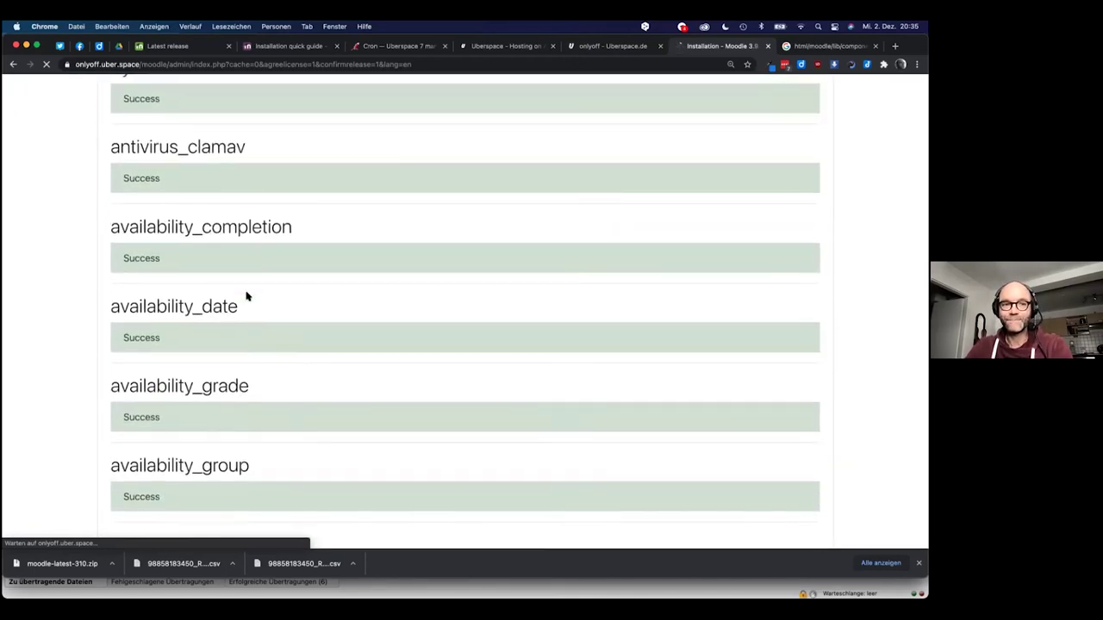
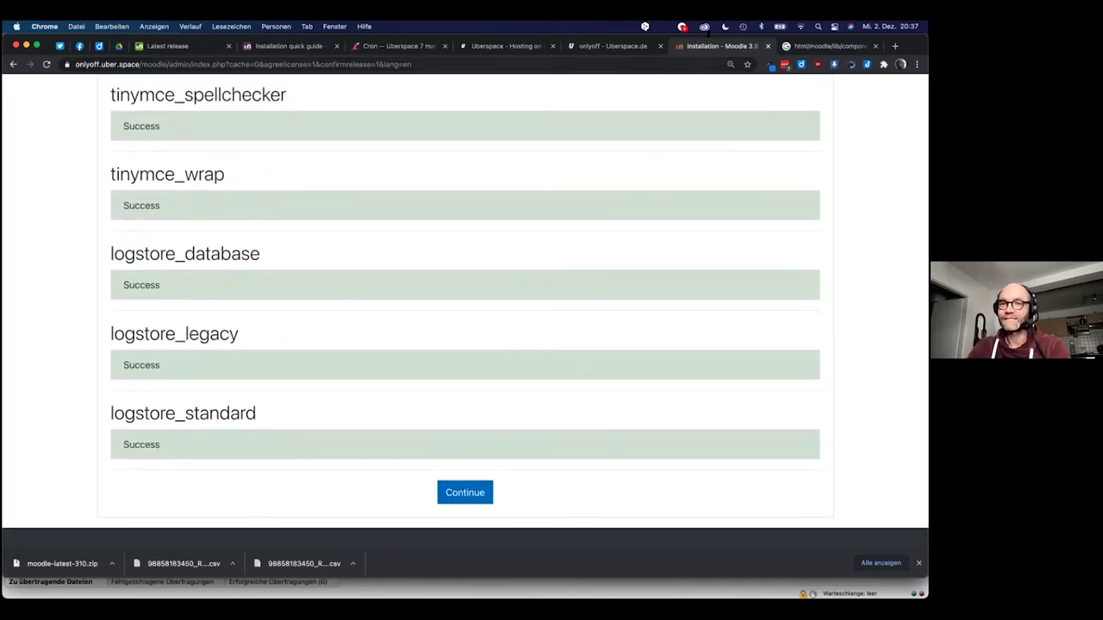
Continue past the successful plugin installation results to the administrator account setup
click(447, 495)
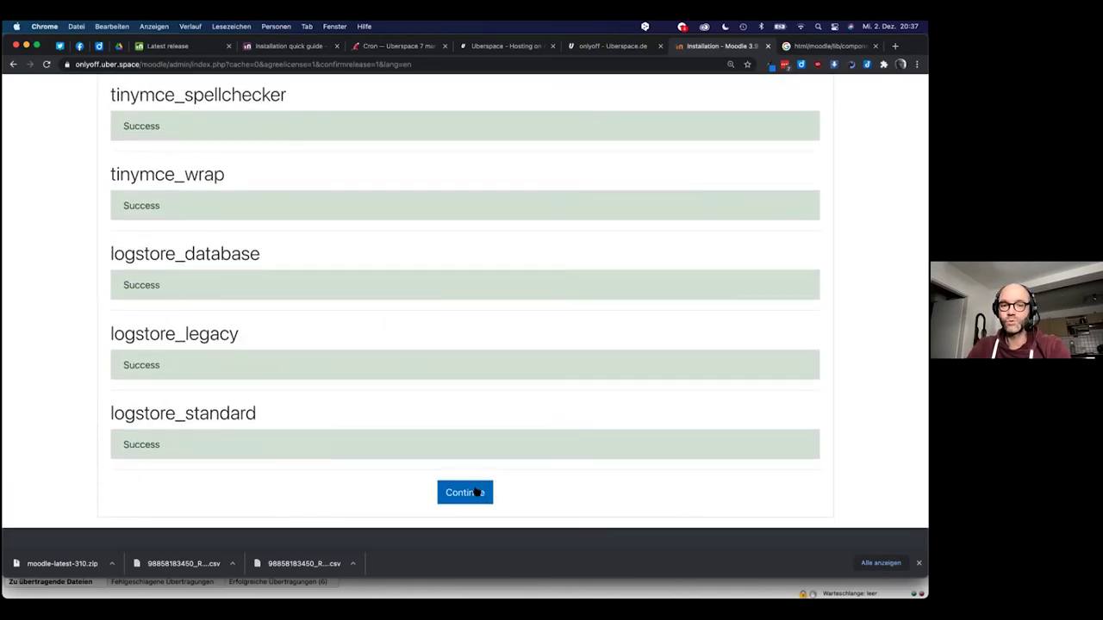
click(471, 492)
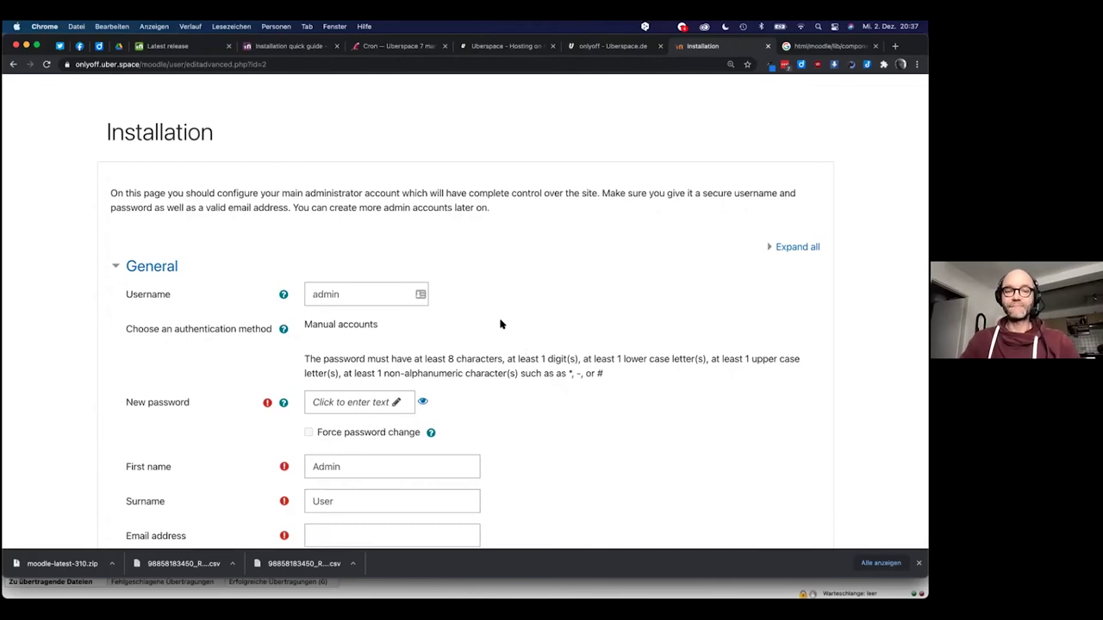
Replace the default admin username with your own and paste a LastPass-generated 10-character password into New password
double_click(326, 294)
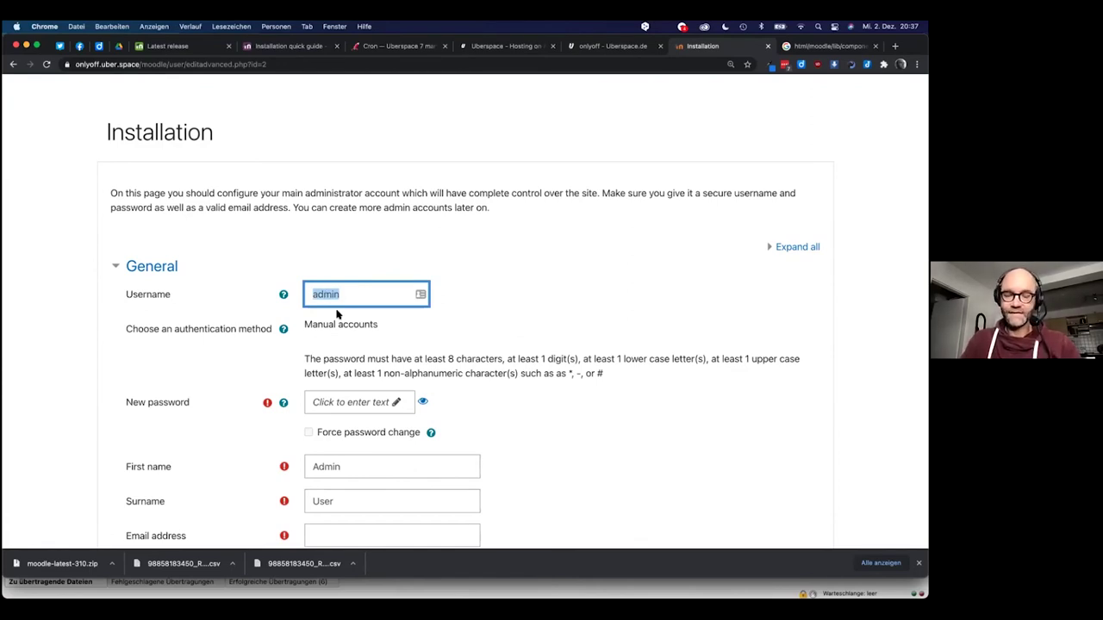
text(guid)
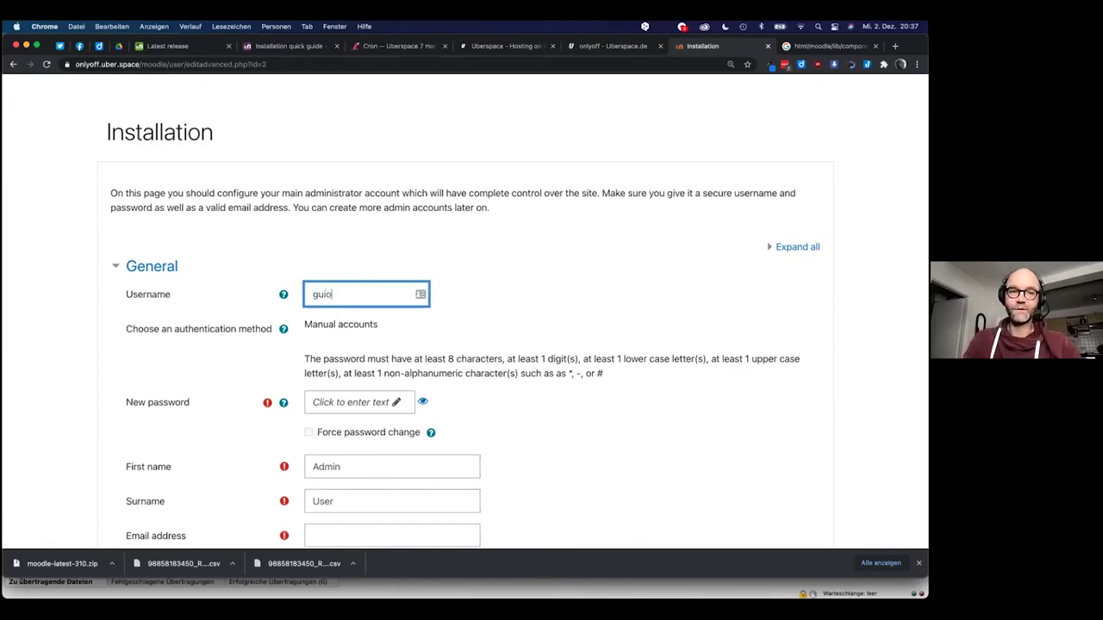
text(o)
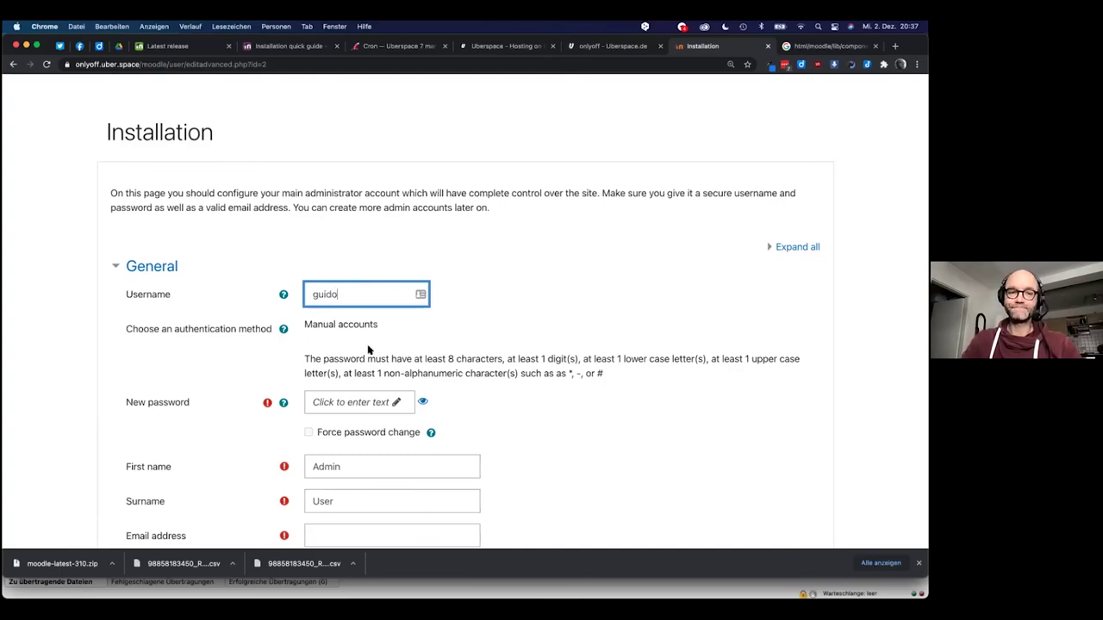
click(397, 402)
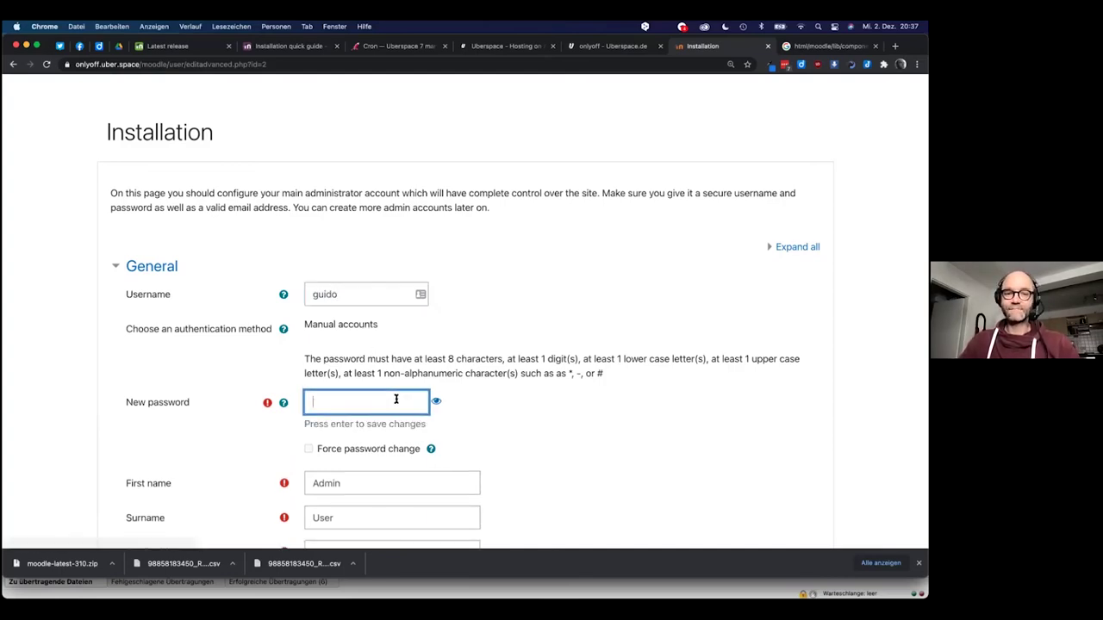
click(785, 66)
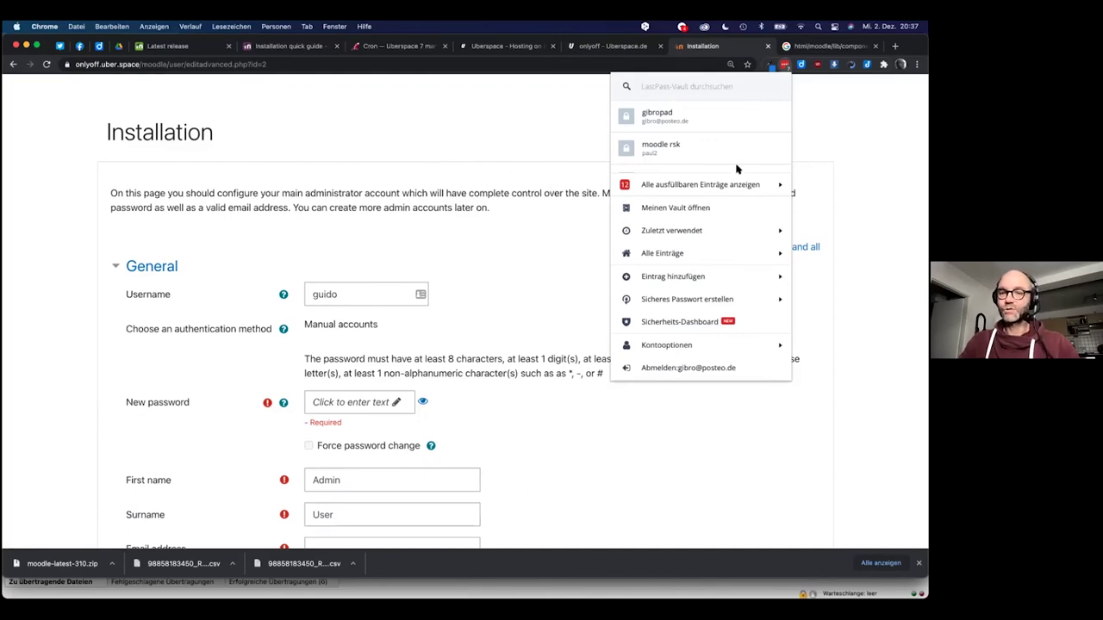
click(782, 301)
double_click(641, 112)
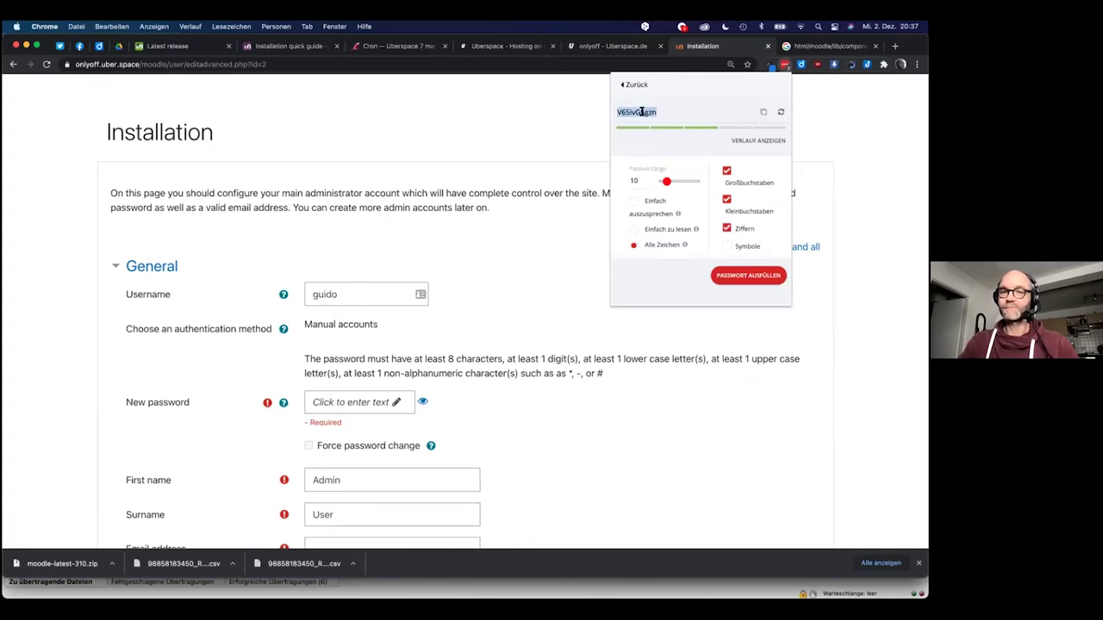
click(349, 402)
click(367, 399)
key(super+v)
scroll(468, 434, down, 3)
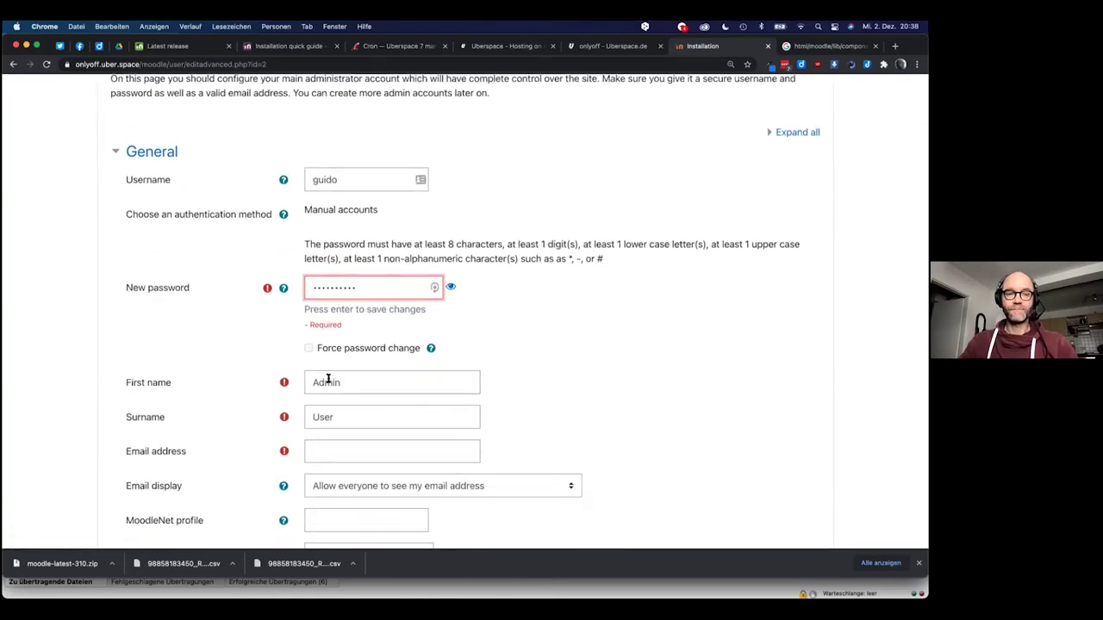
Fill in the administrator's first name, surname and e-mail address
scroll(329, 375, down, 2)
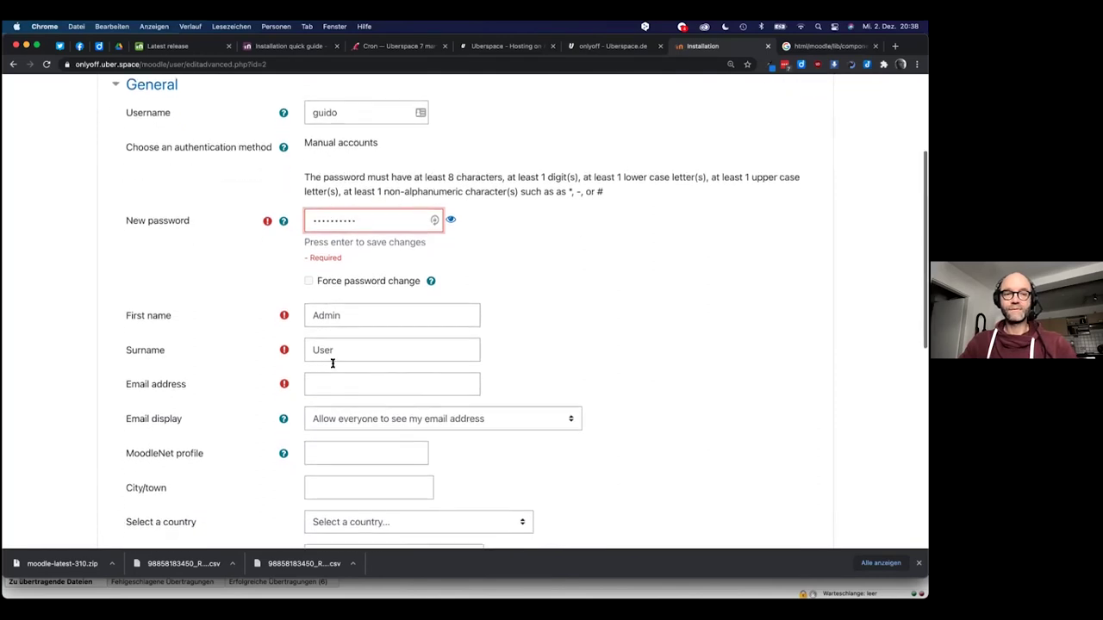
click(339, 346)
click(334, 300)
double_click(335, 300)
key(Tab)
click(338, 371)
Keep the e-mail address visible to everyone and scroll down to Update profile
scroll(350, 434, down, 1)
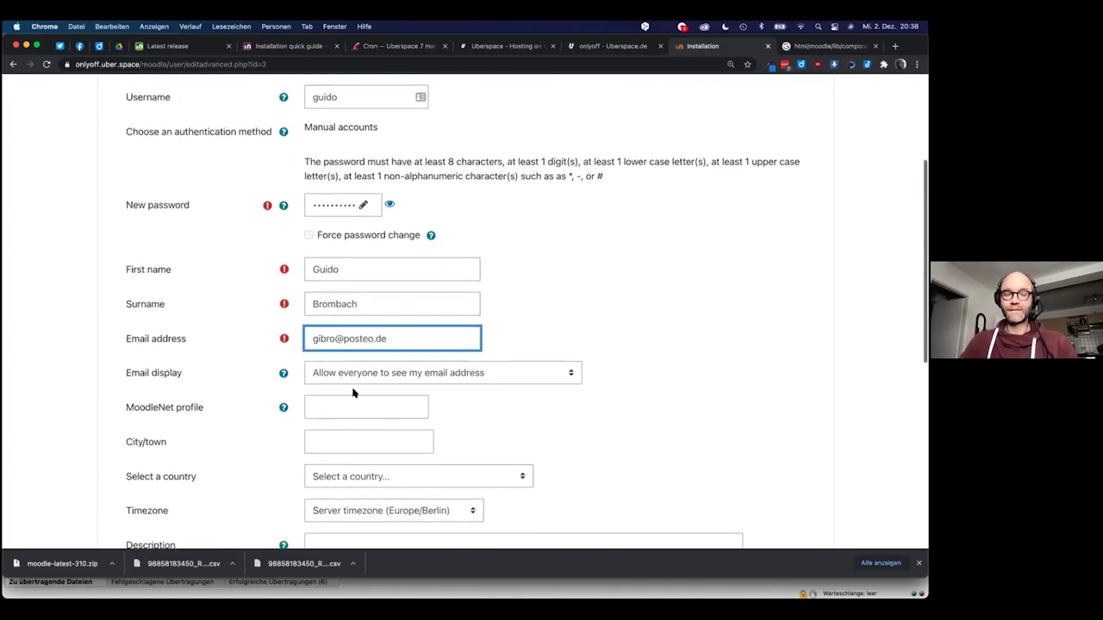
scroll(352, 393, down, 1)
scroll(353, 393, down, 2)
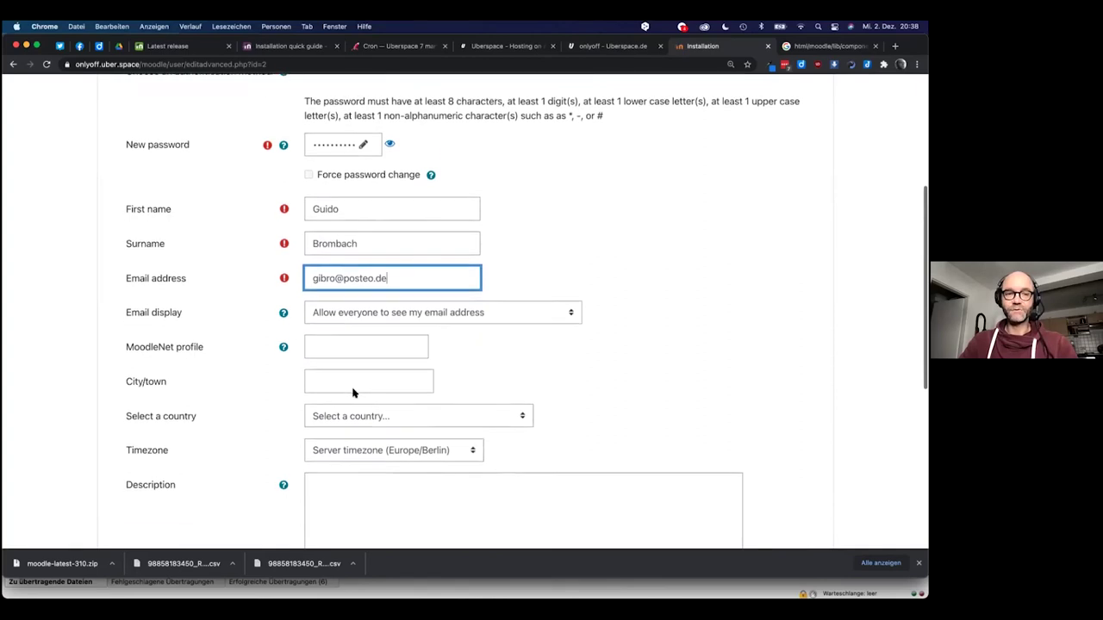
click(364, 297)
click(509, 346)
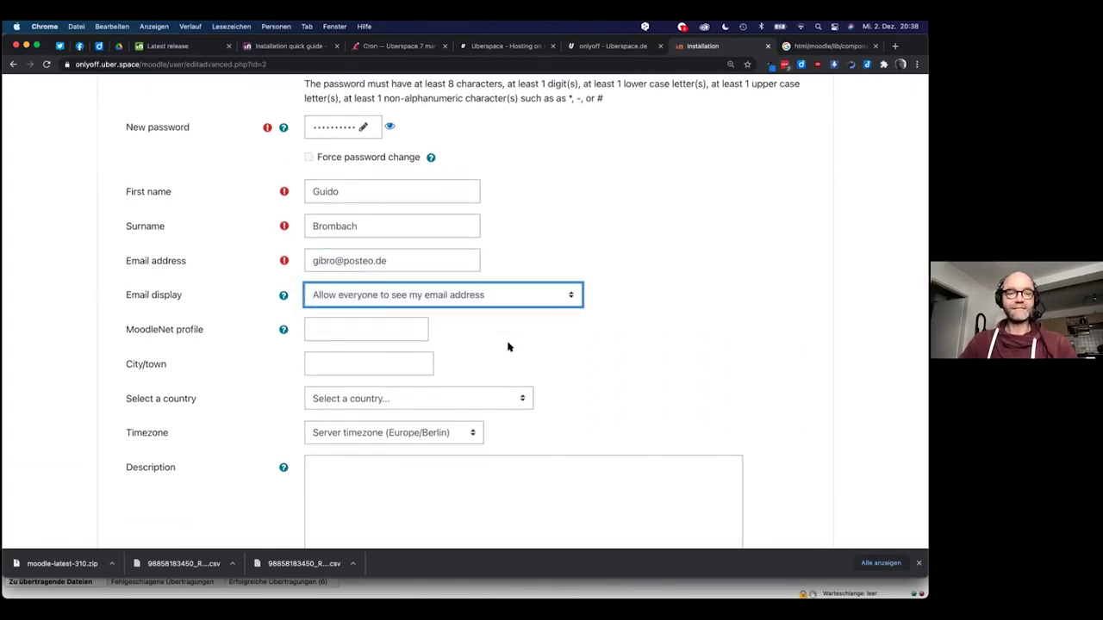
scroll(508, 347, down, 1)
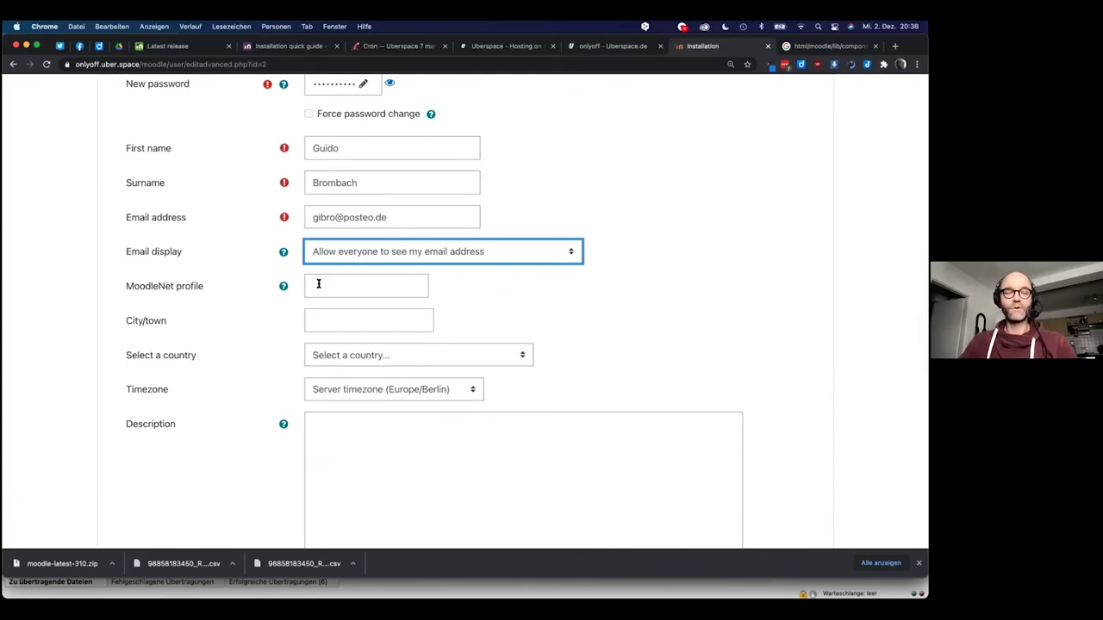
scroll(289, 326, down, 1)
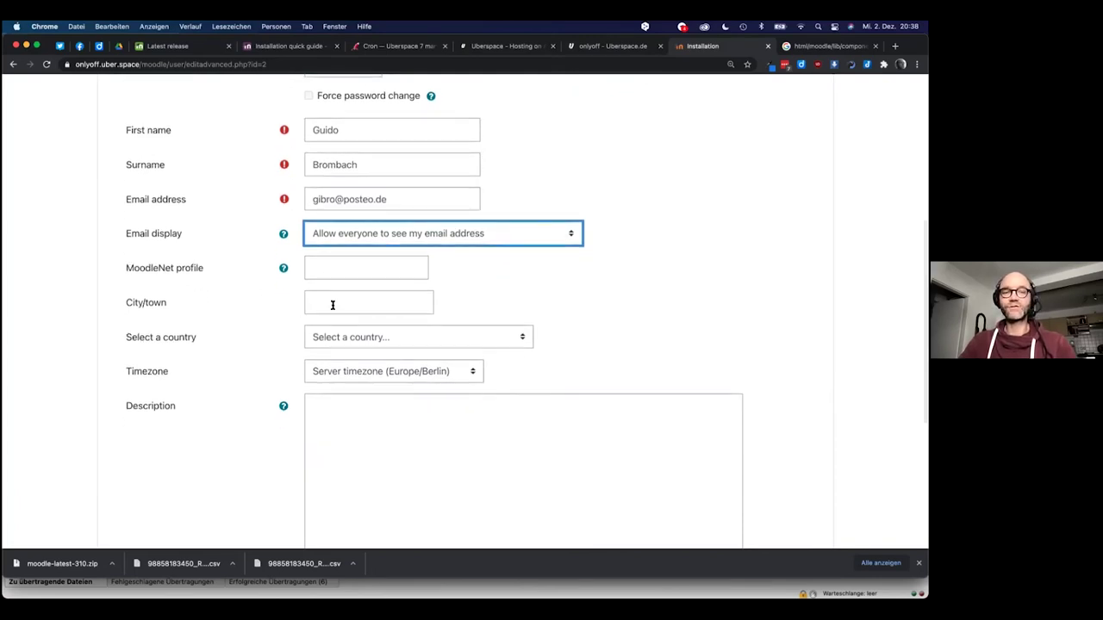
scroll(333, 305, up, 3)
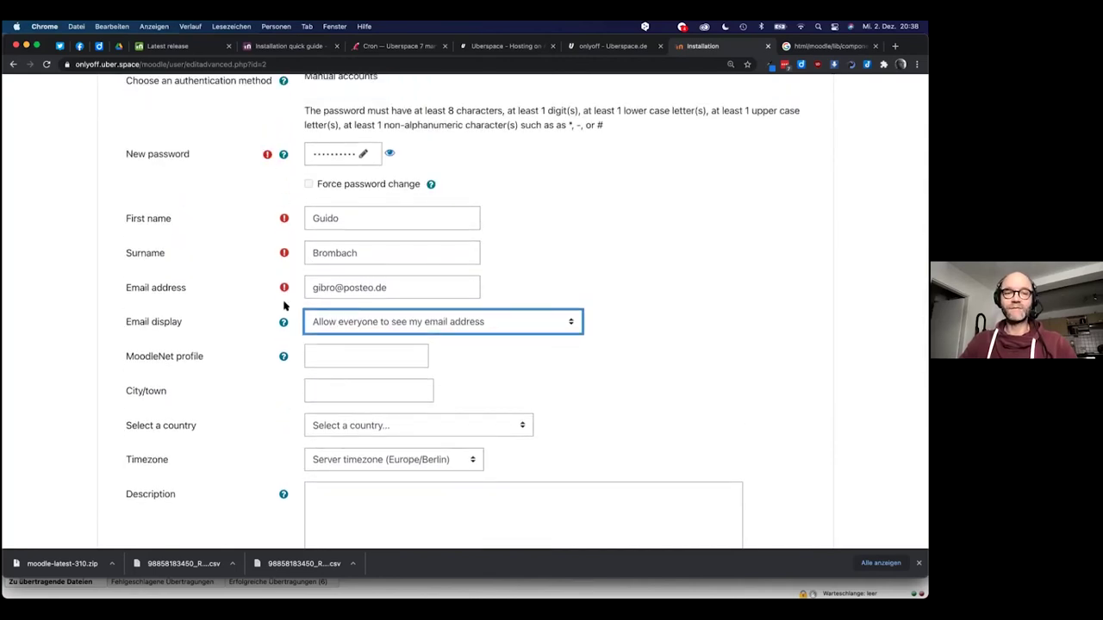
scroll(285, 306, down, 10)
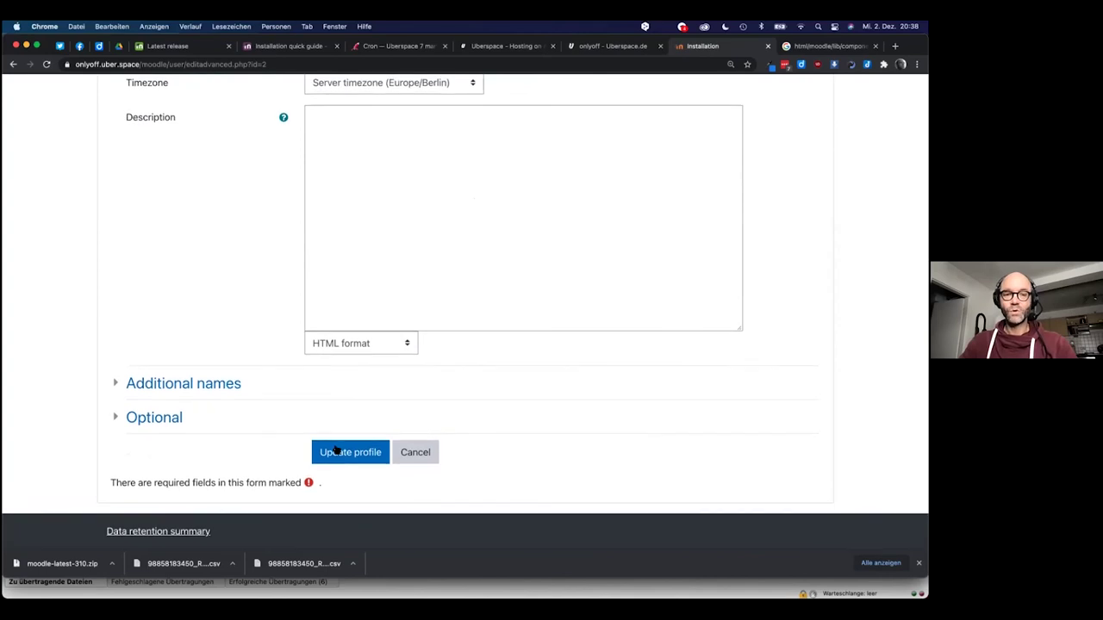
Submit the admin profile, which rejects the password, and dismiss the LastPass update prompt
click(343, 455)
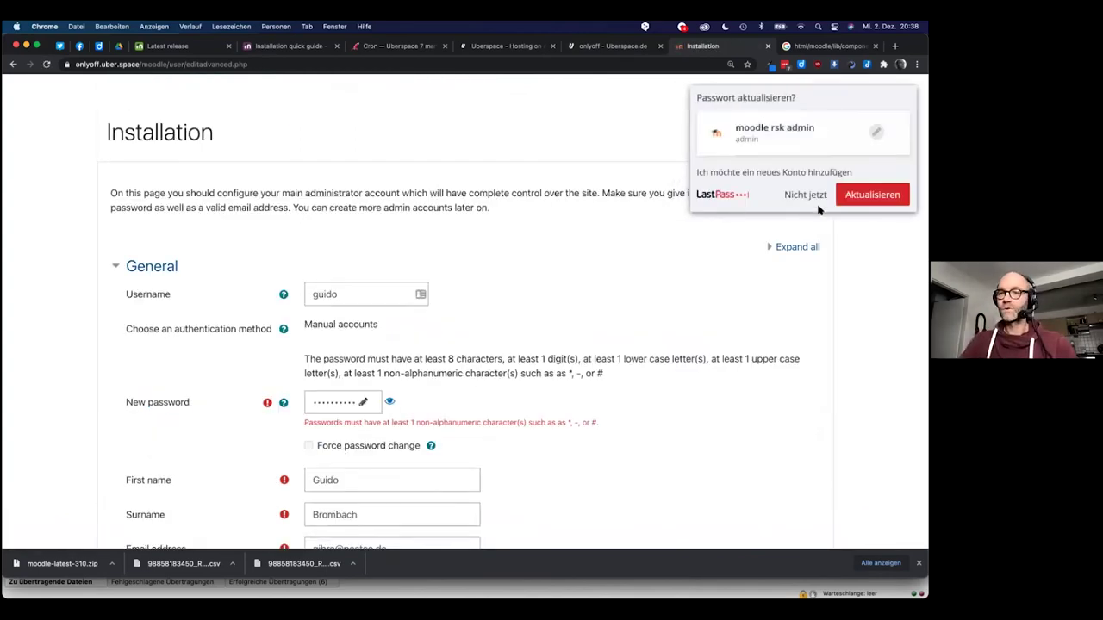
click(802, 195)
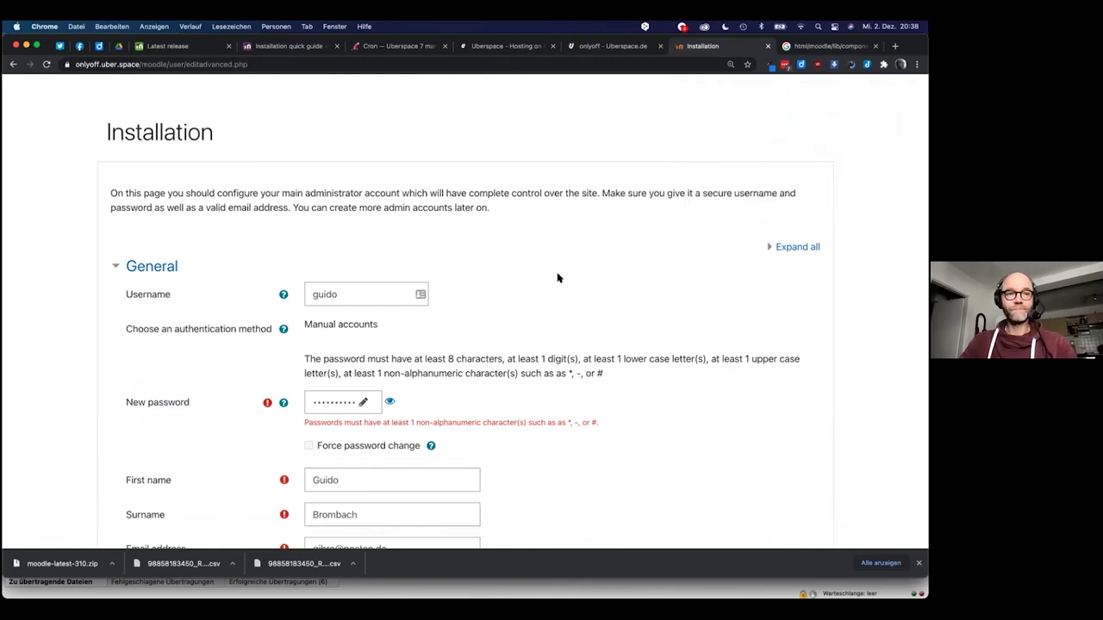
scroll(557, 278, down, 1)
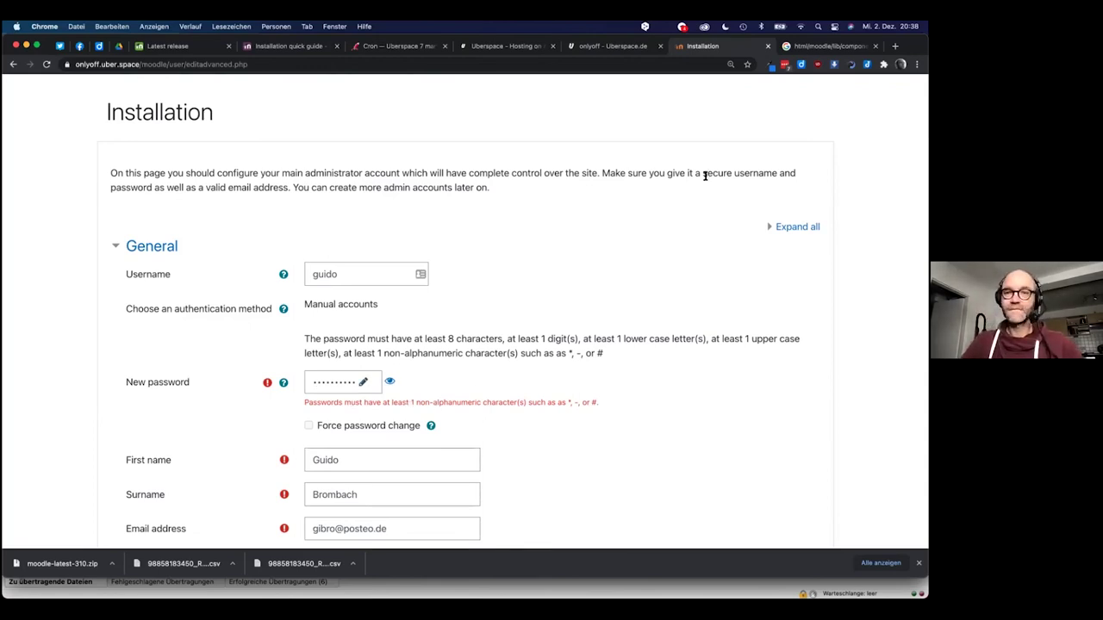
Generate a new 10-character password with Symbole enabled and paste it into New password
click(784, 65)
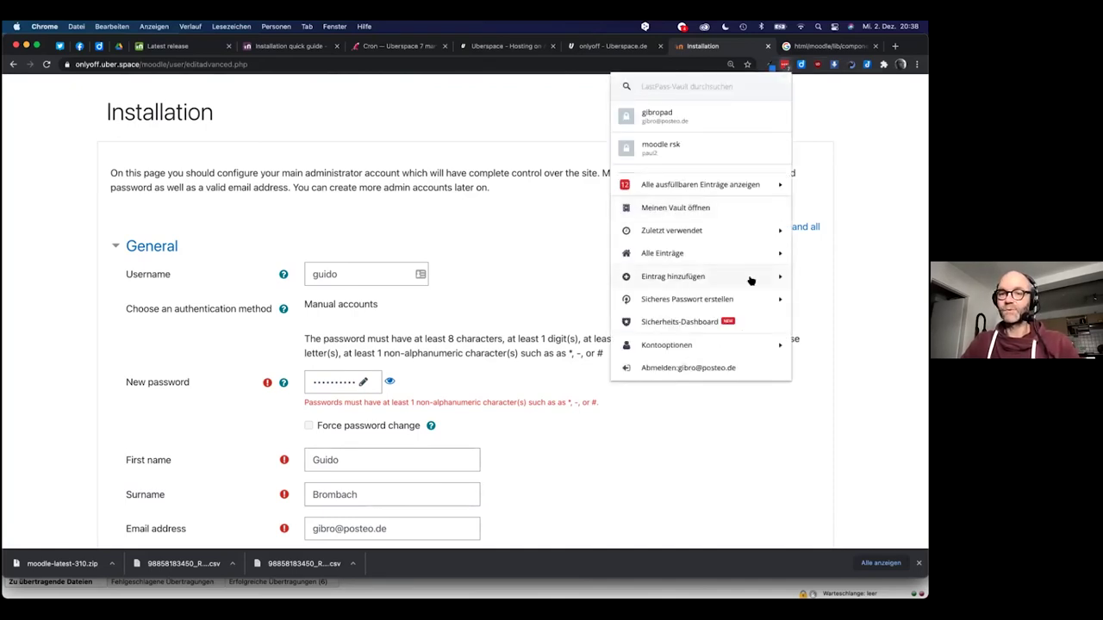
click(757, 299)
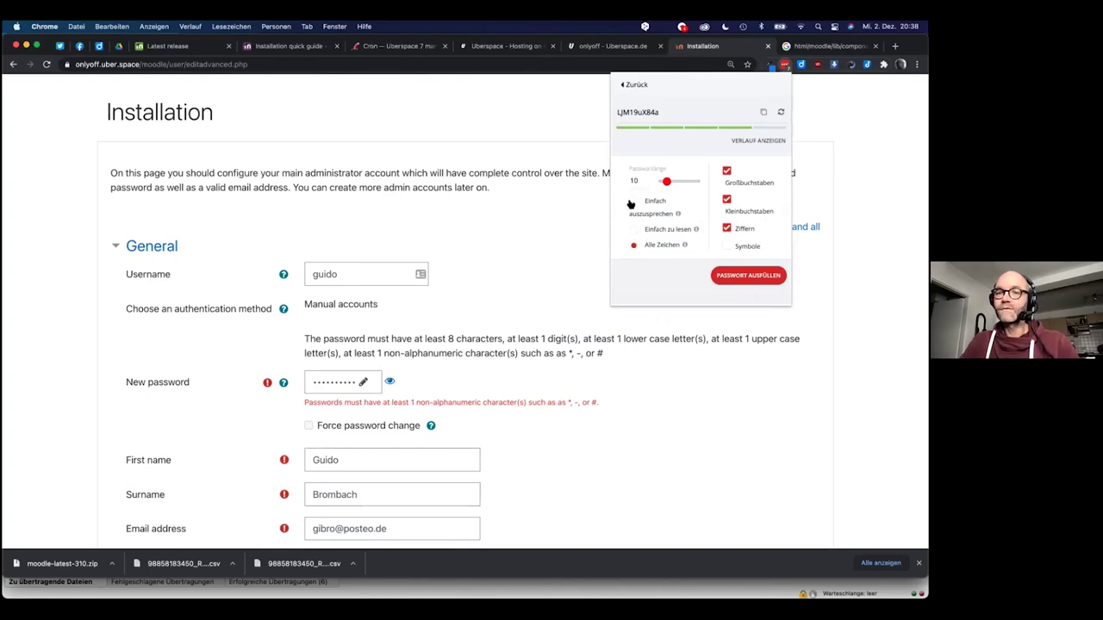
click(726, 245)
triple_click(664, 111)
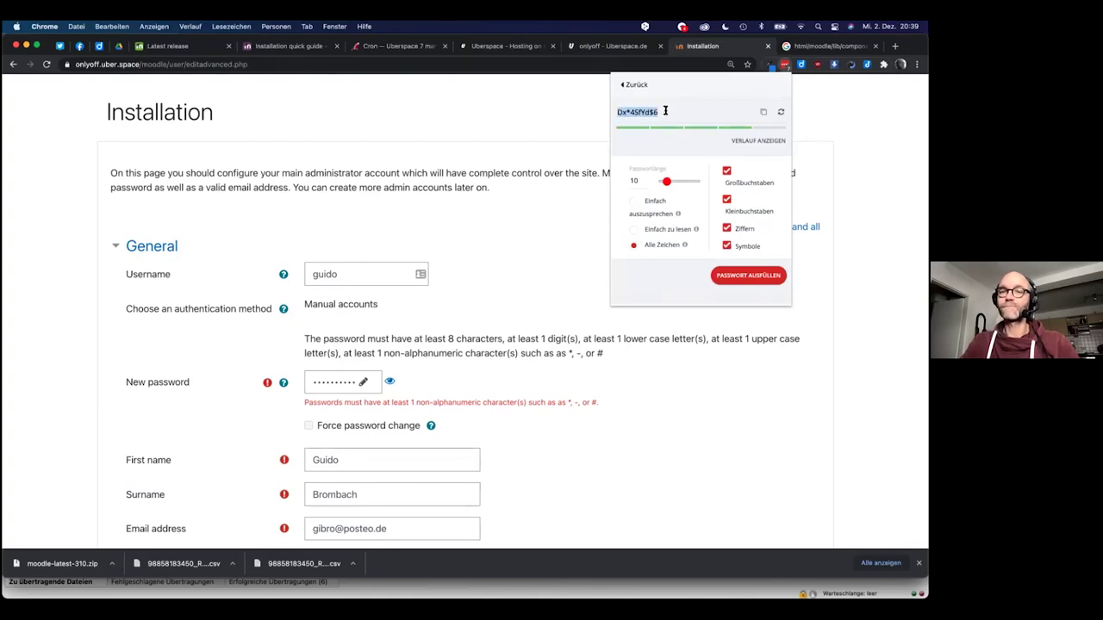
key(super+c)
click(341, 385)
key(super+v)
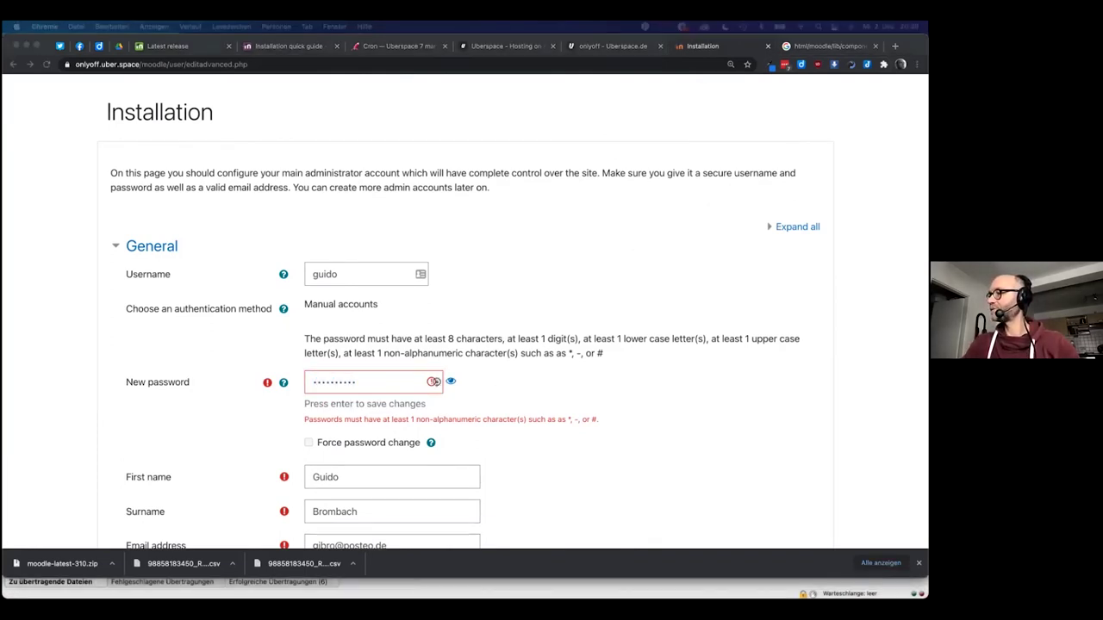
scroll(557, 458, down, 10)
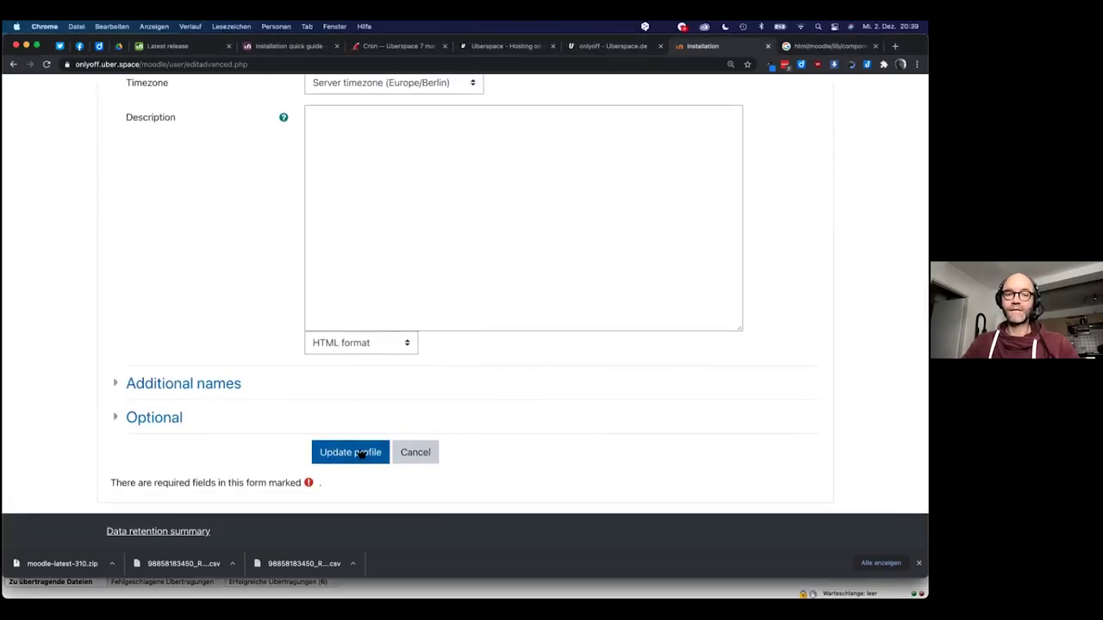
Submit the completed administrator profile to reach the Front page settings
click(364, 452)
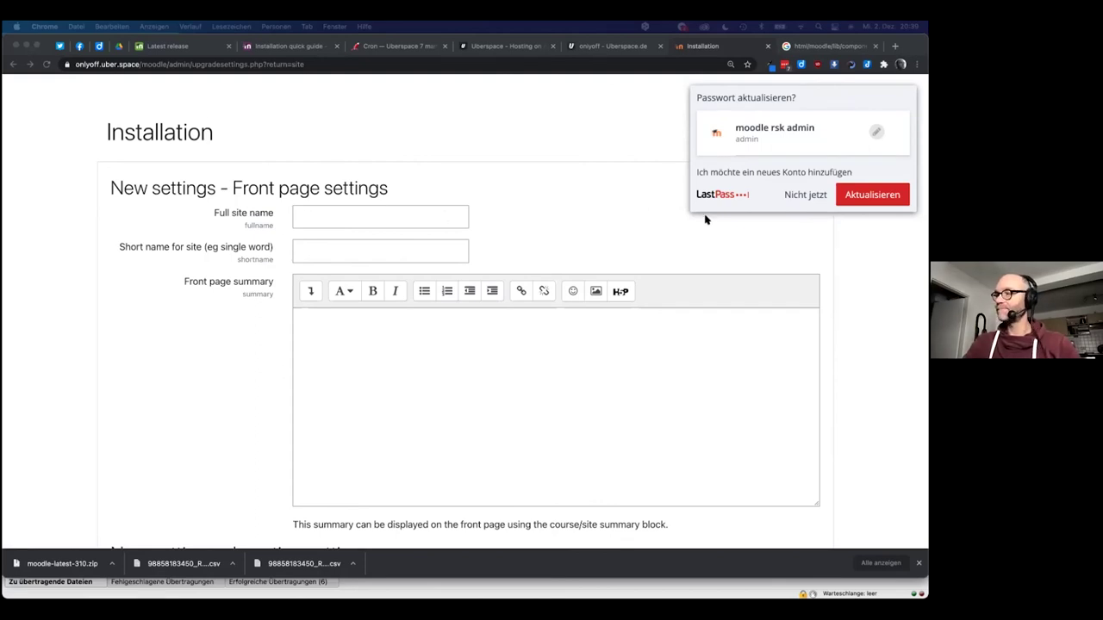
Enter full site name 'OERcamp Moodle' and short name 'Lernumgebung' on the front page form
click(392, 214)
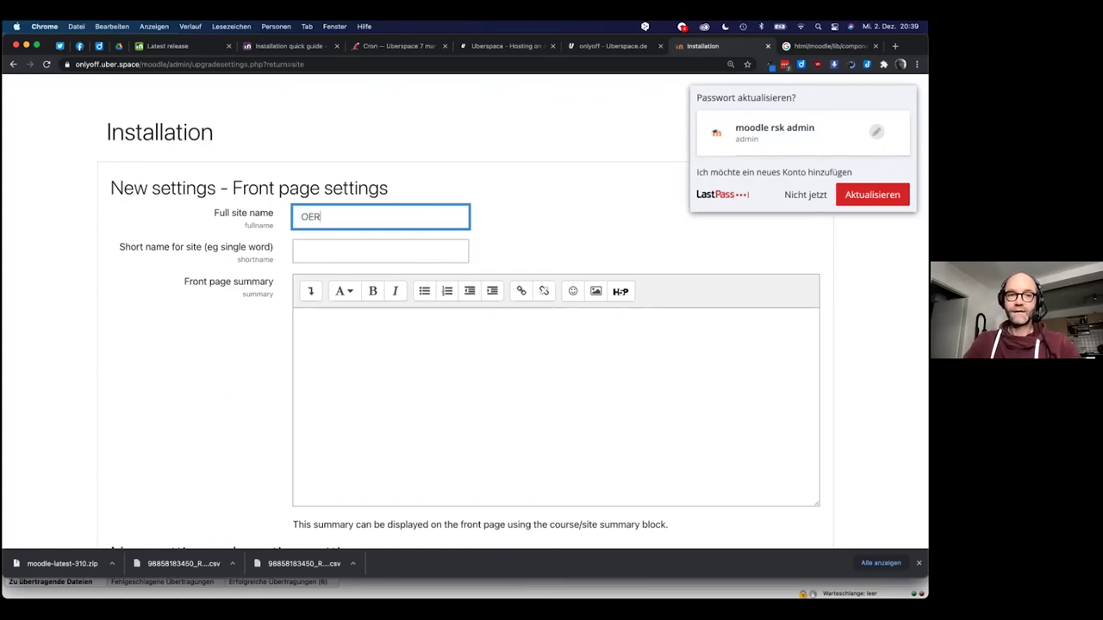
text(C)
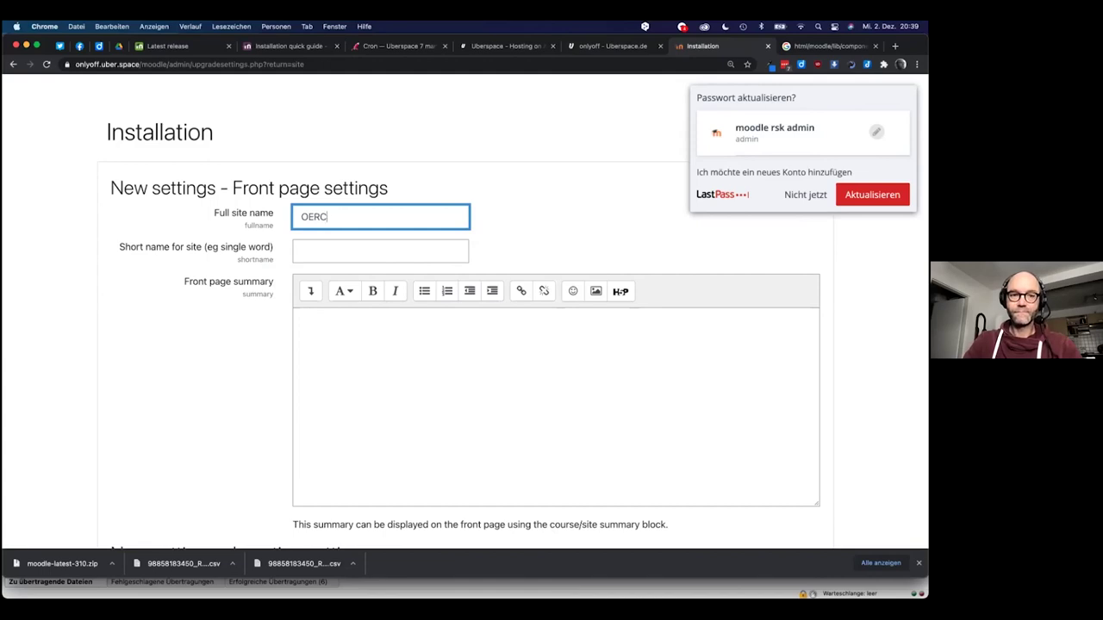
text(camp )
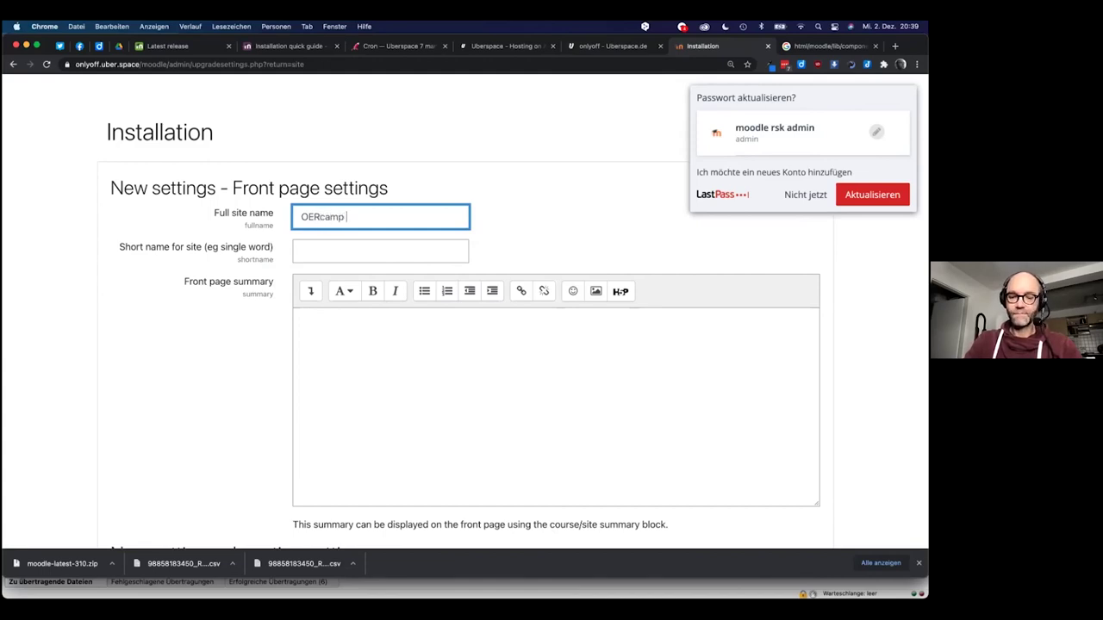
text(moodle)
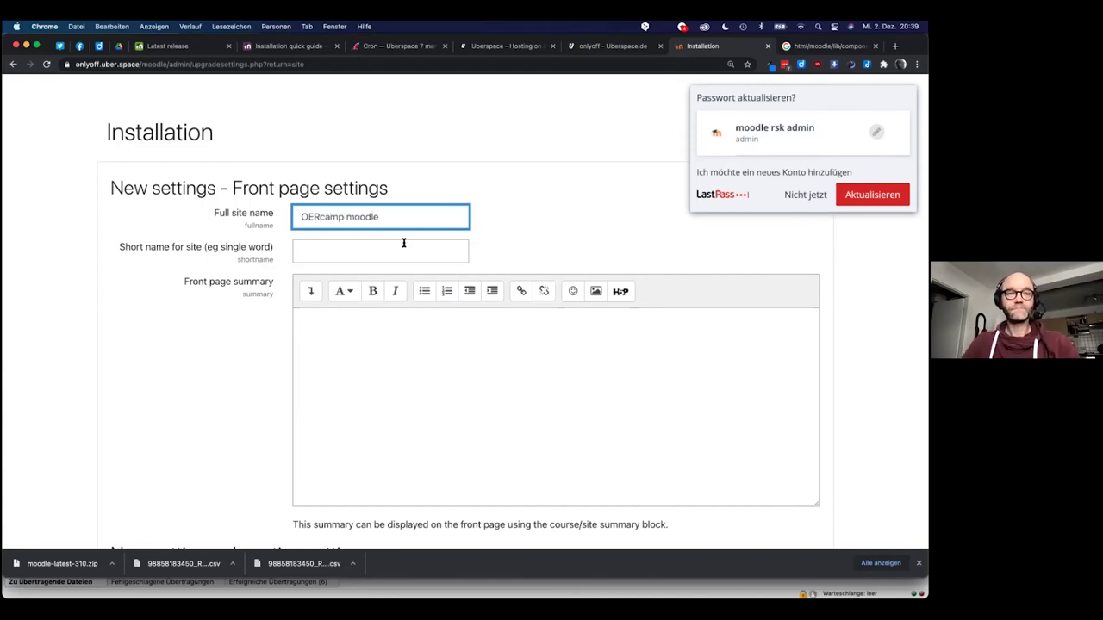
click(353, 218)
key(BackSpace)
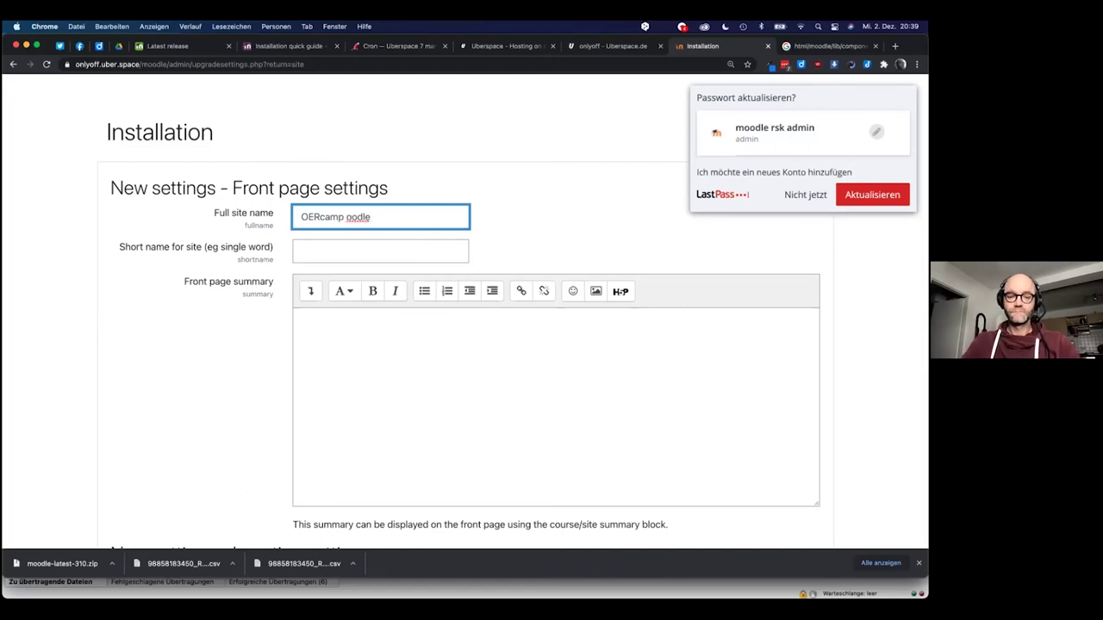
text(M)
click(343, 250)
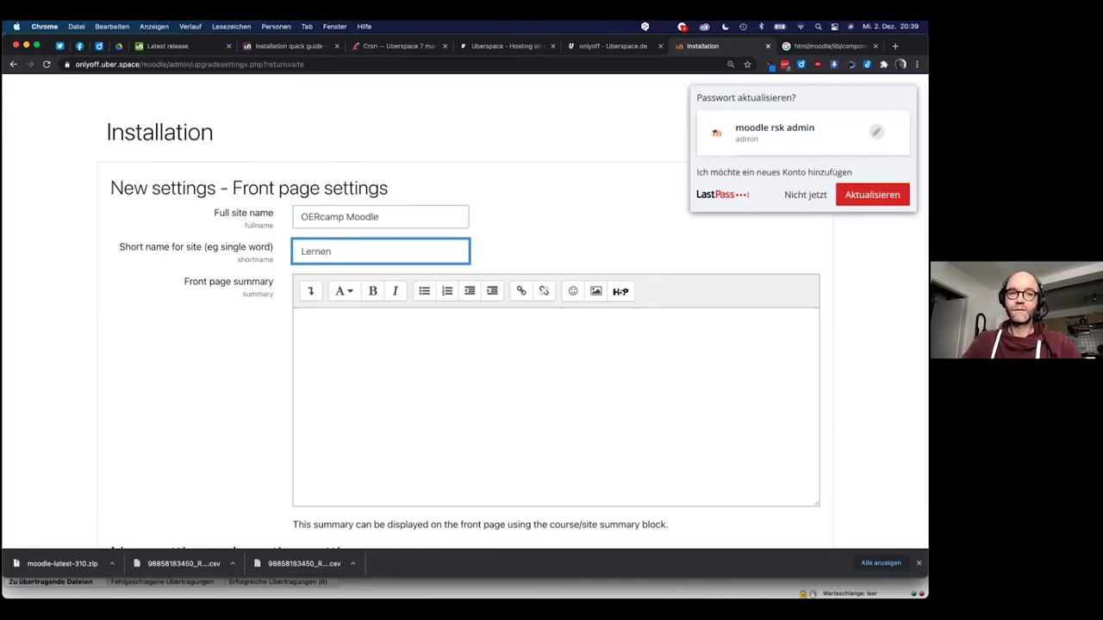
text(Lernumgebung)
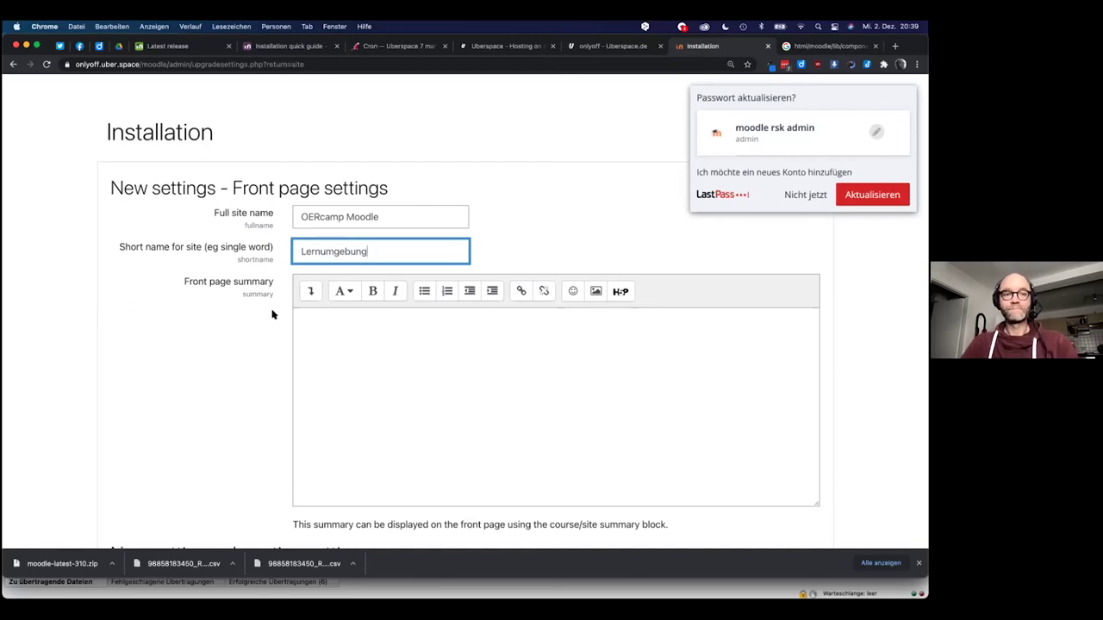
scroll(274, 315, down, 3)
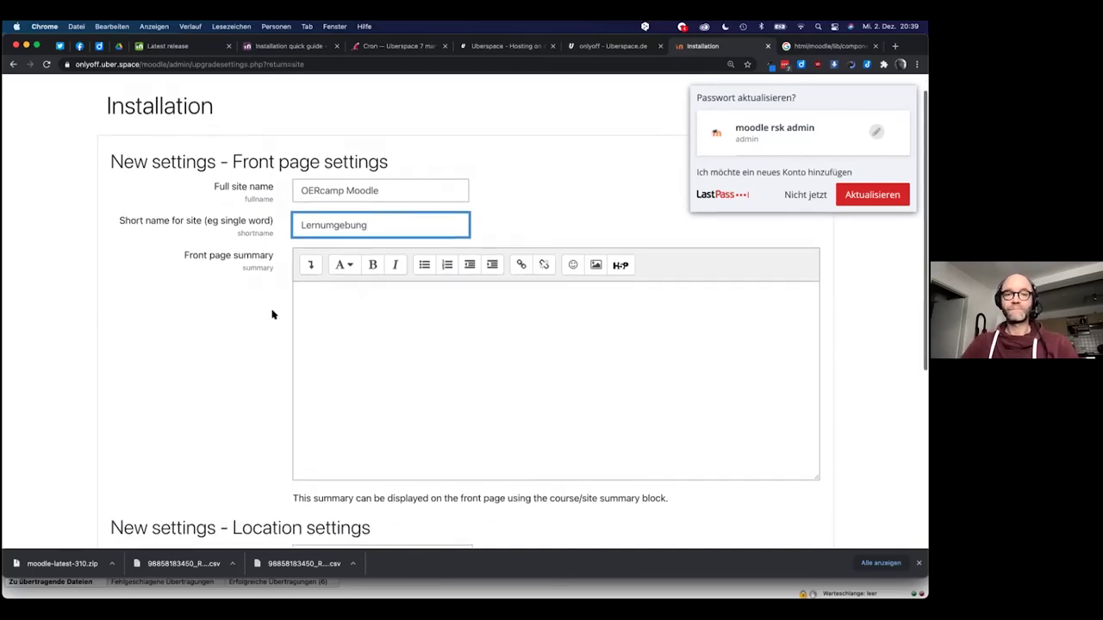
scroll(412, 281, down, 10)
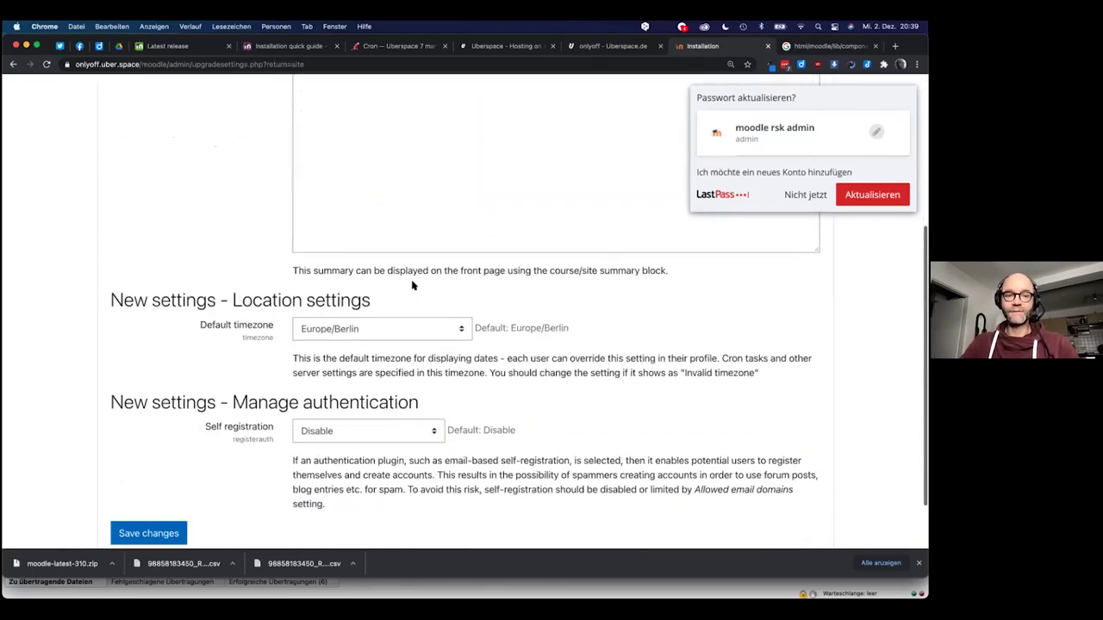
Save the front page settings, dismiss the LastPass prompt with Nicht jetzt, and go to Site administration
click(147, 463)
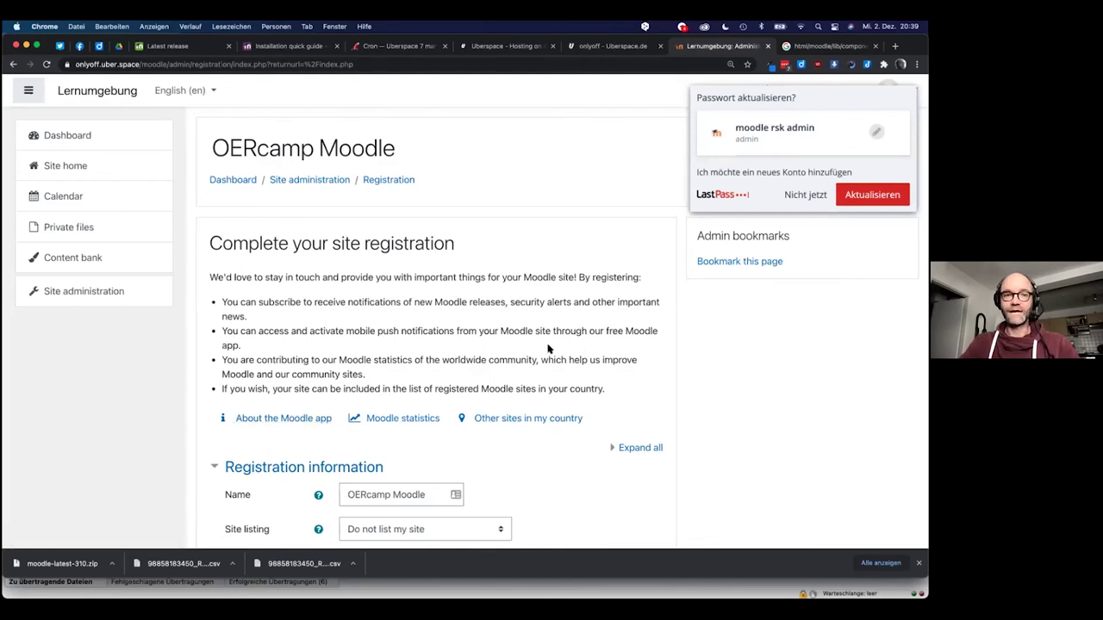
click(805, 195)
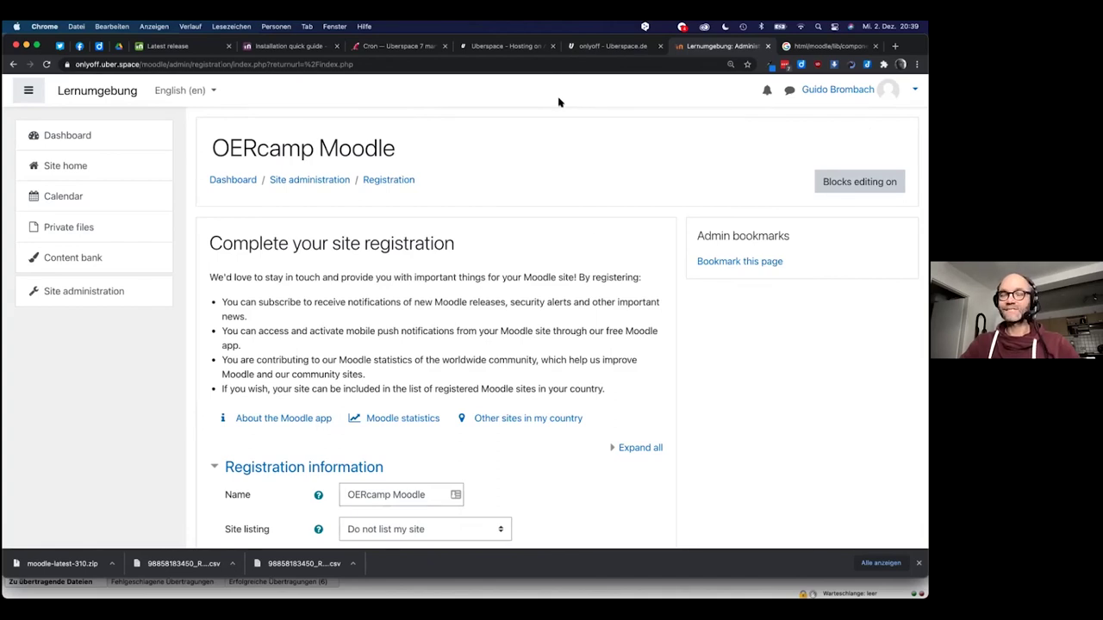
click(75, 292)
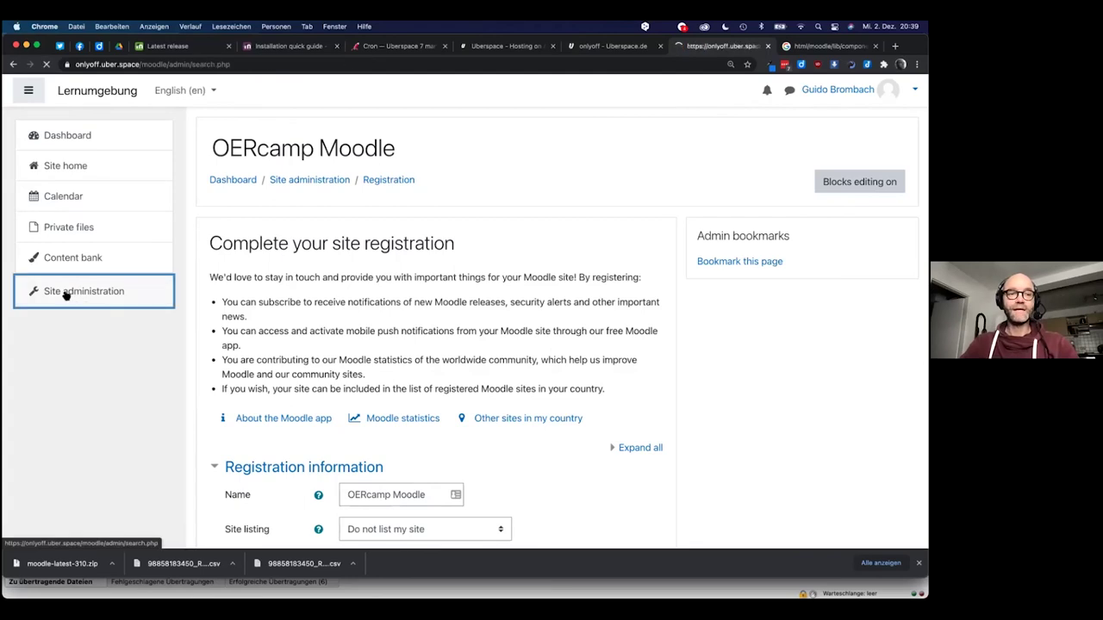
scroll(272, 347, down, 2)
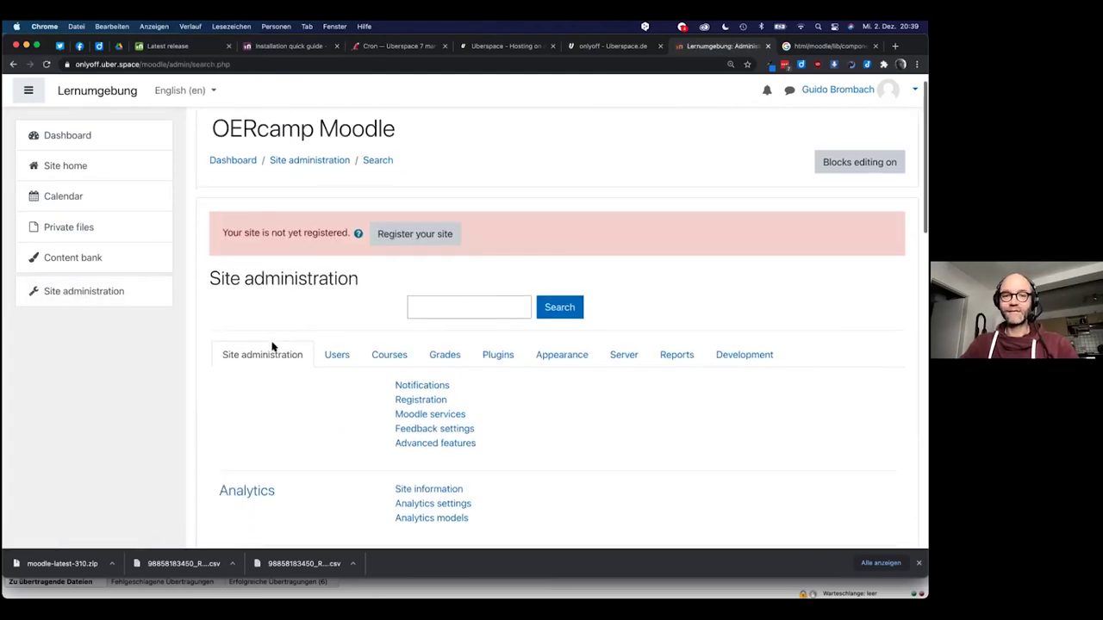
scroll(271, 346, down, 1)
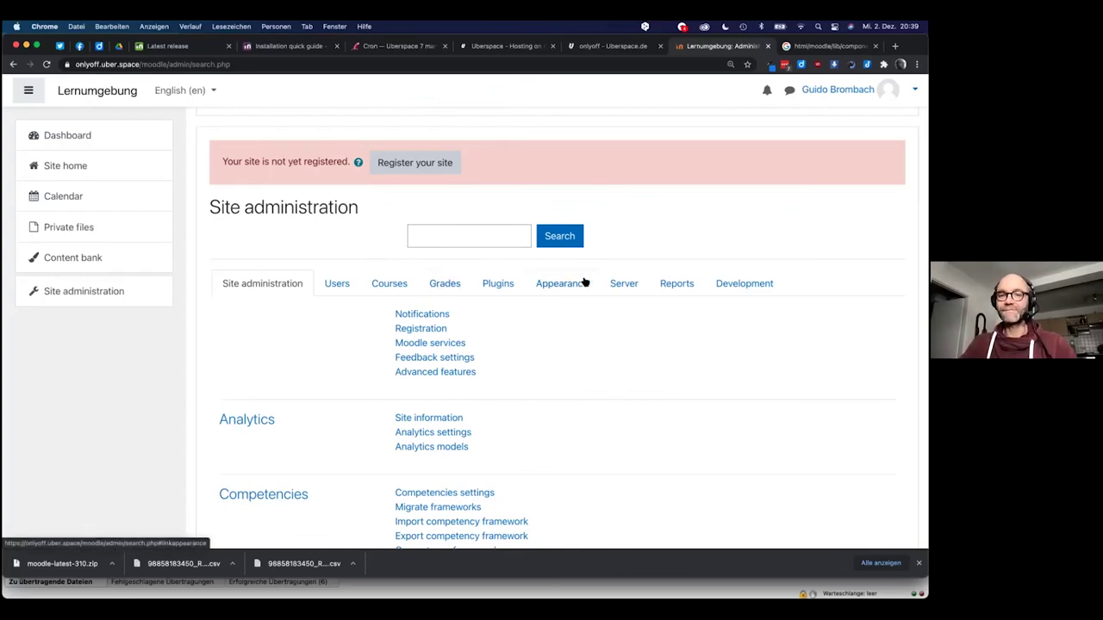
Search the site administration settings for 'lang'
click(457, 238)
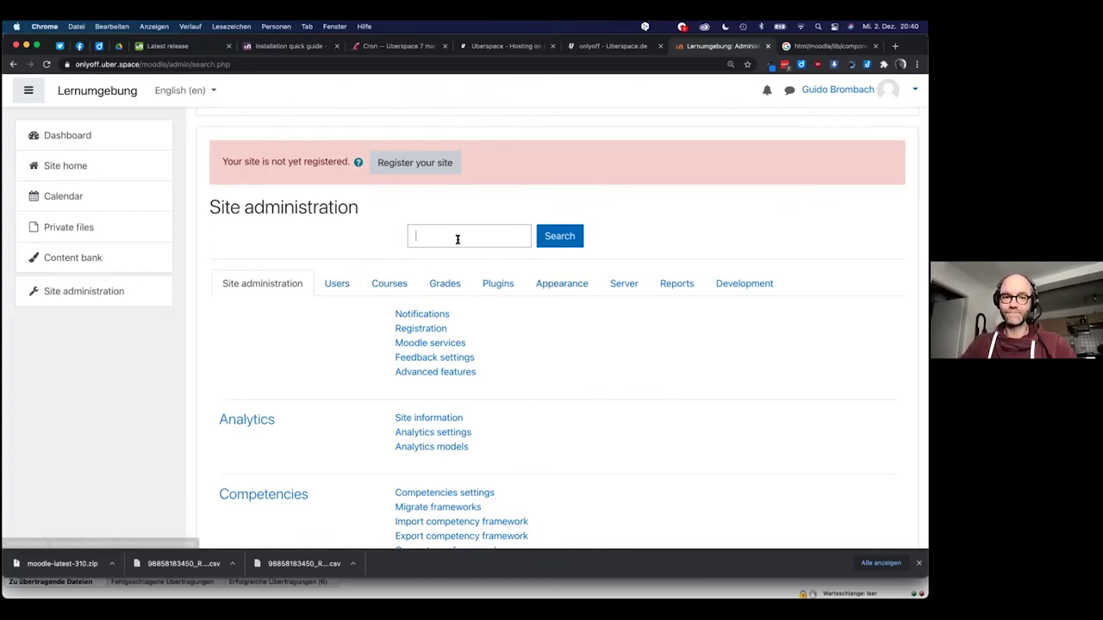
text(languag)
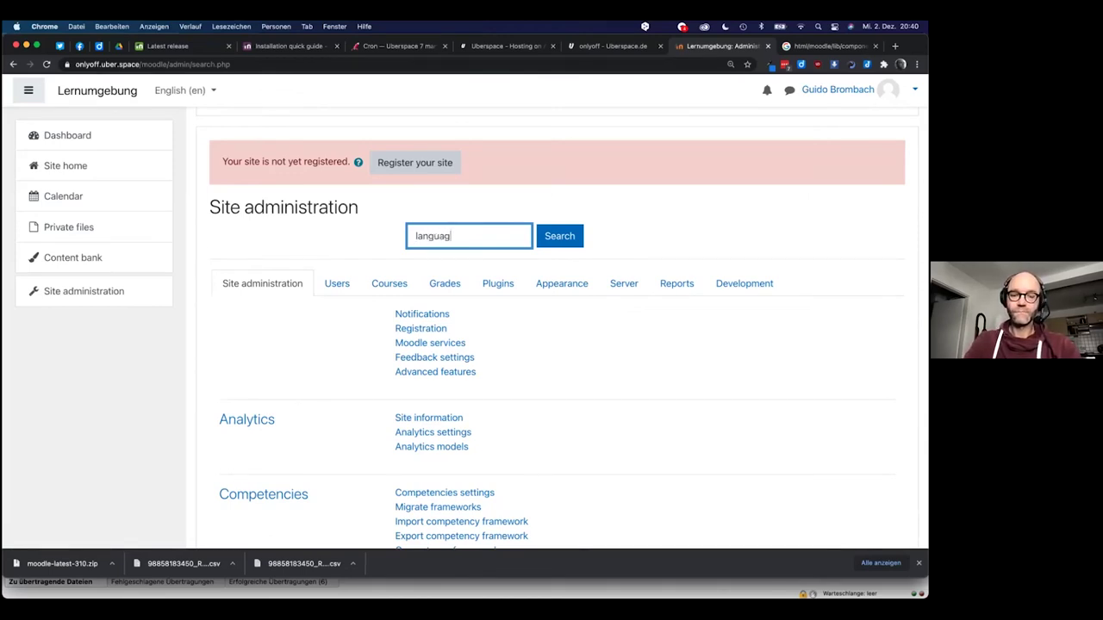
key(Return)
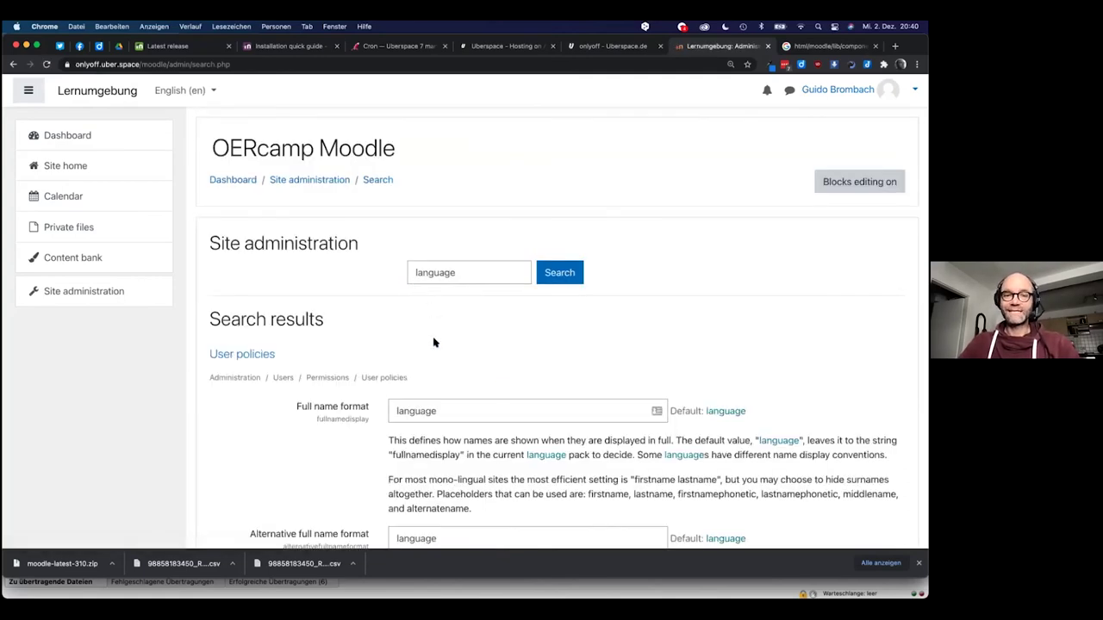
scroll(434, 342, down, 2)
scroll(434, 342, down, 1)
scroll(434, 339, down, 10)
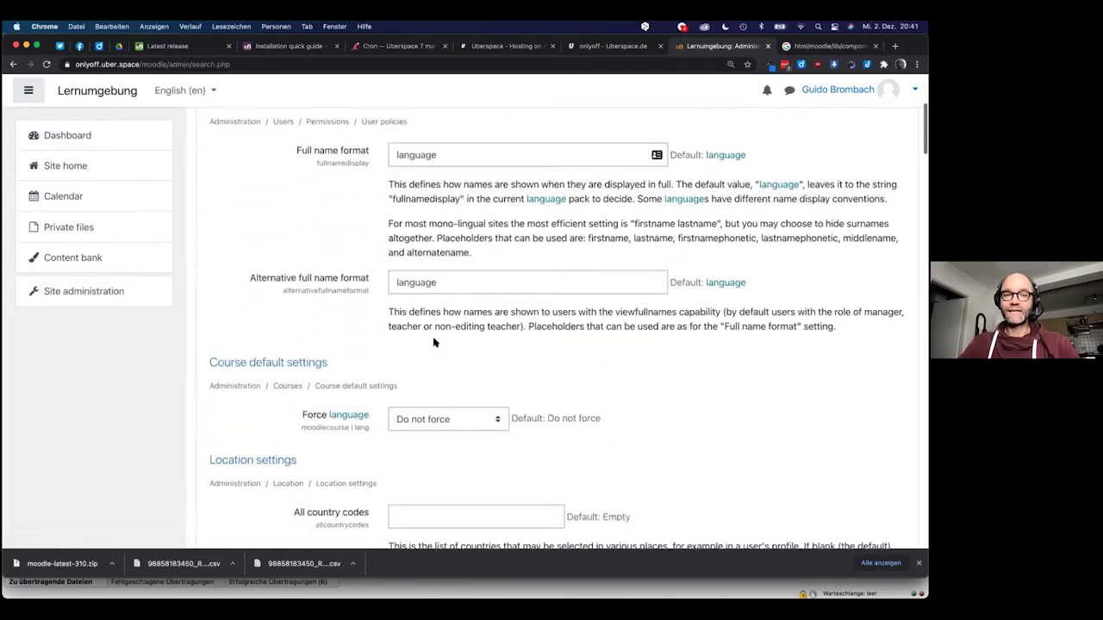
scroll(433, 342, down, 3)
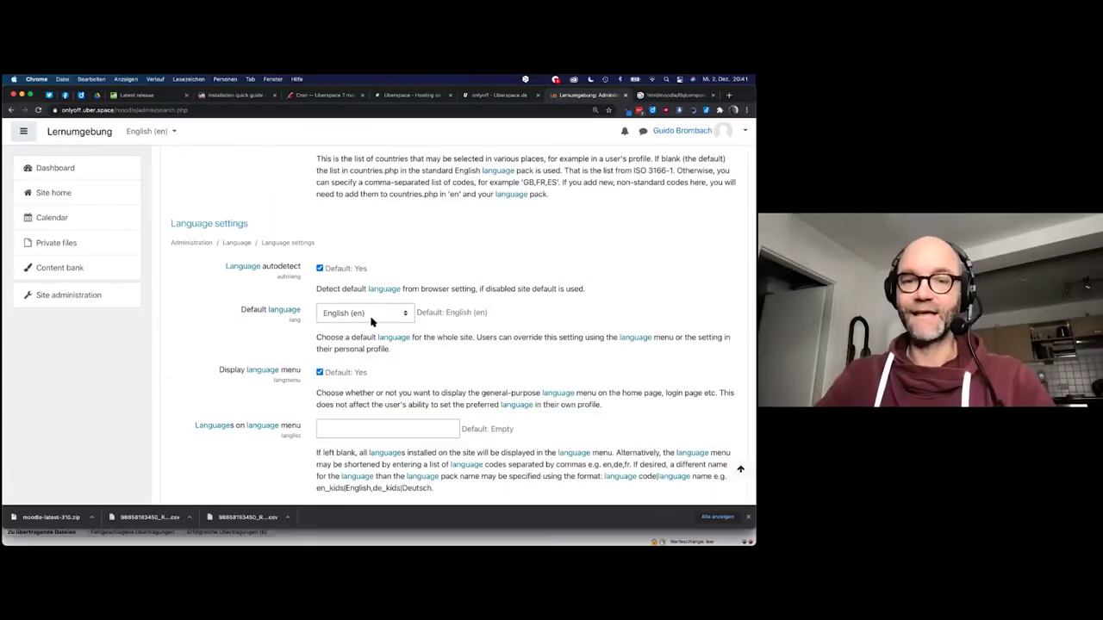
Set Default language to Deutsch (Du) (de_du) and save changes
click(469, 317)
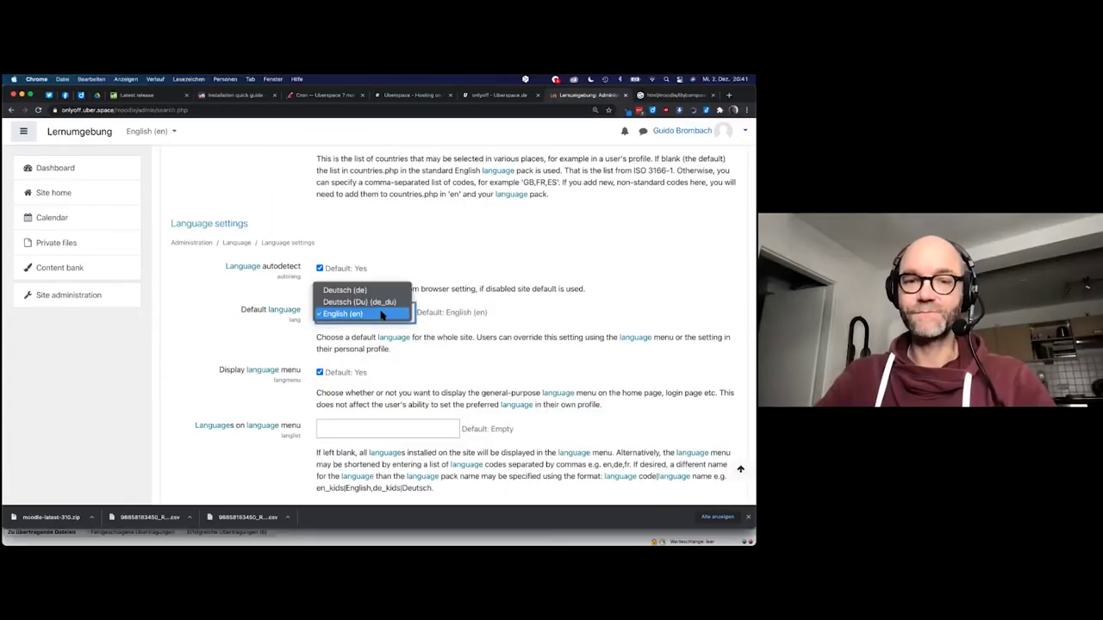
click(369, 301)
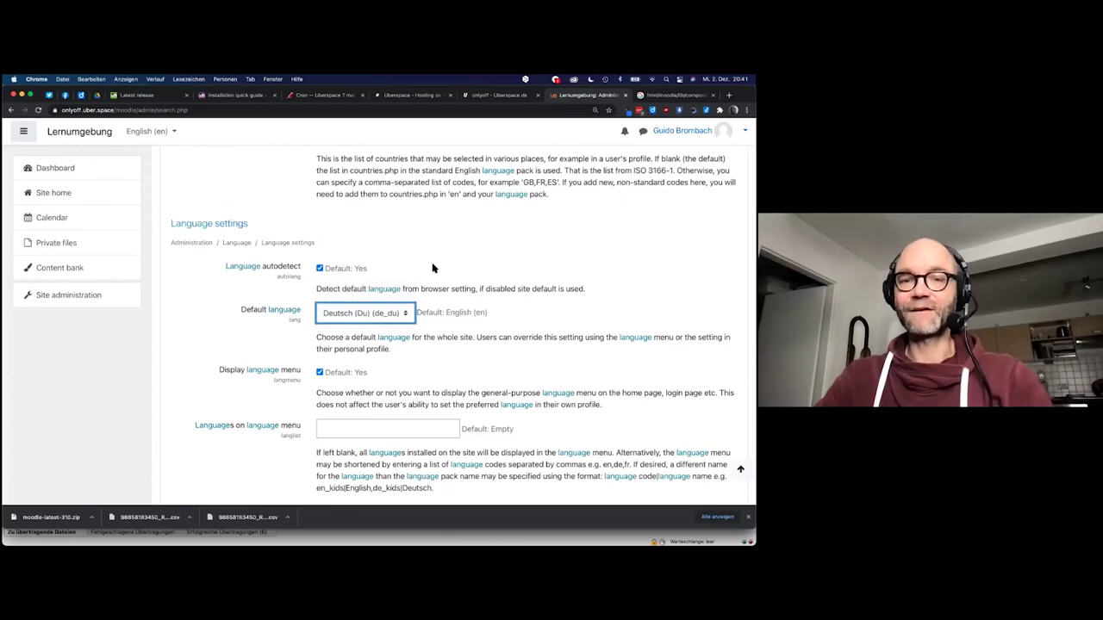
scroll(433, 268, down, 4)
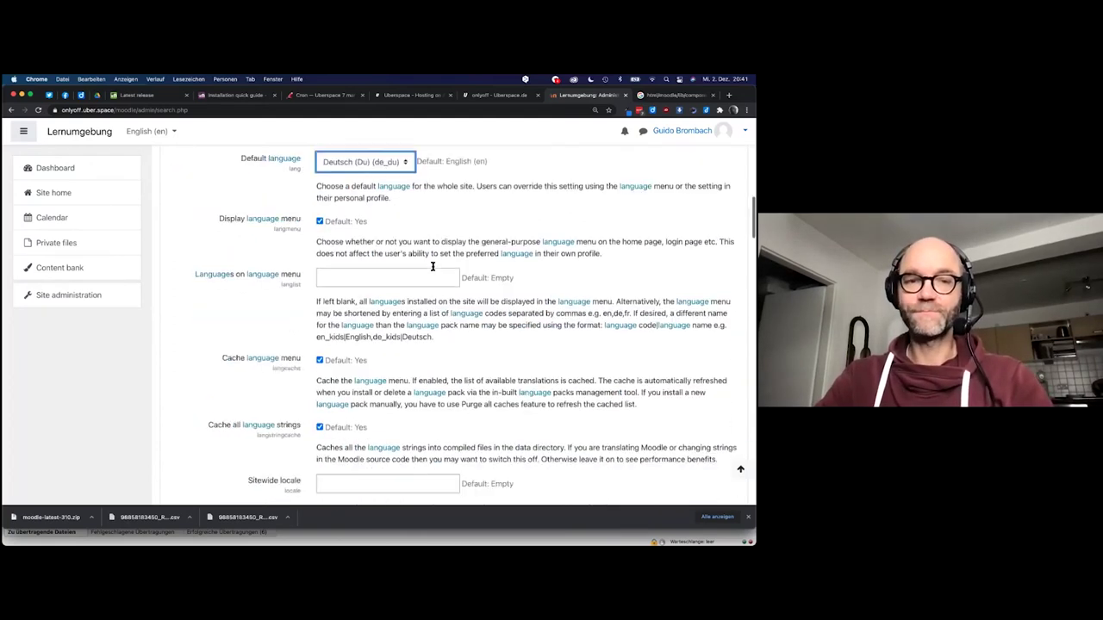
scroll(432, 267, down, 10)
scroll(375, 381, down, 20)
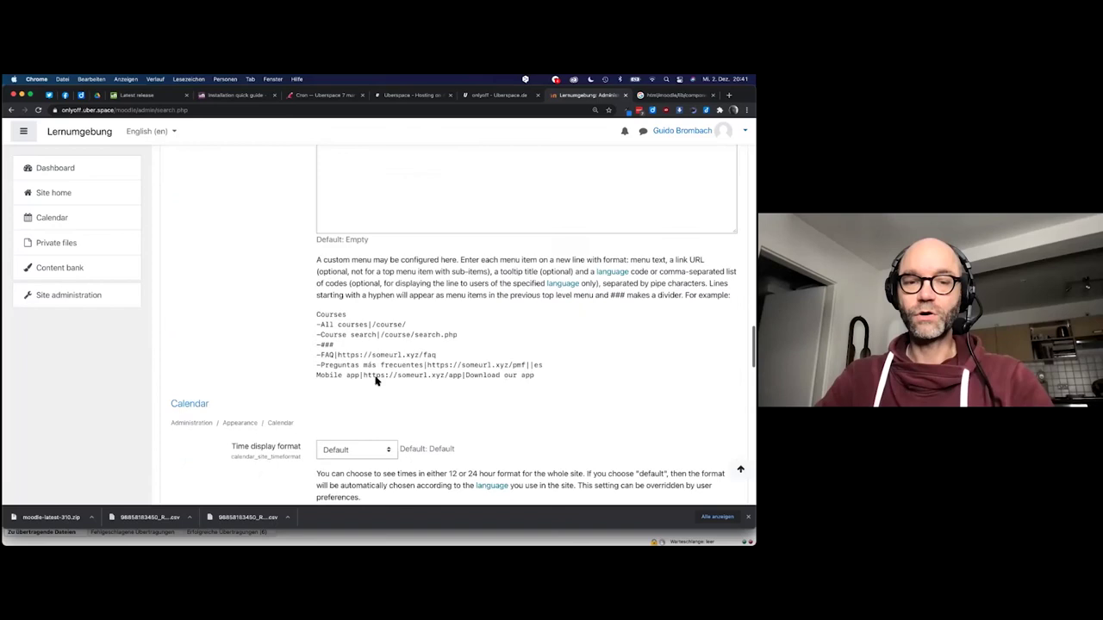
click(362, 389)
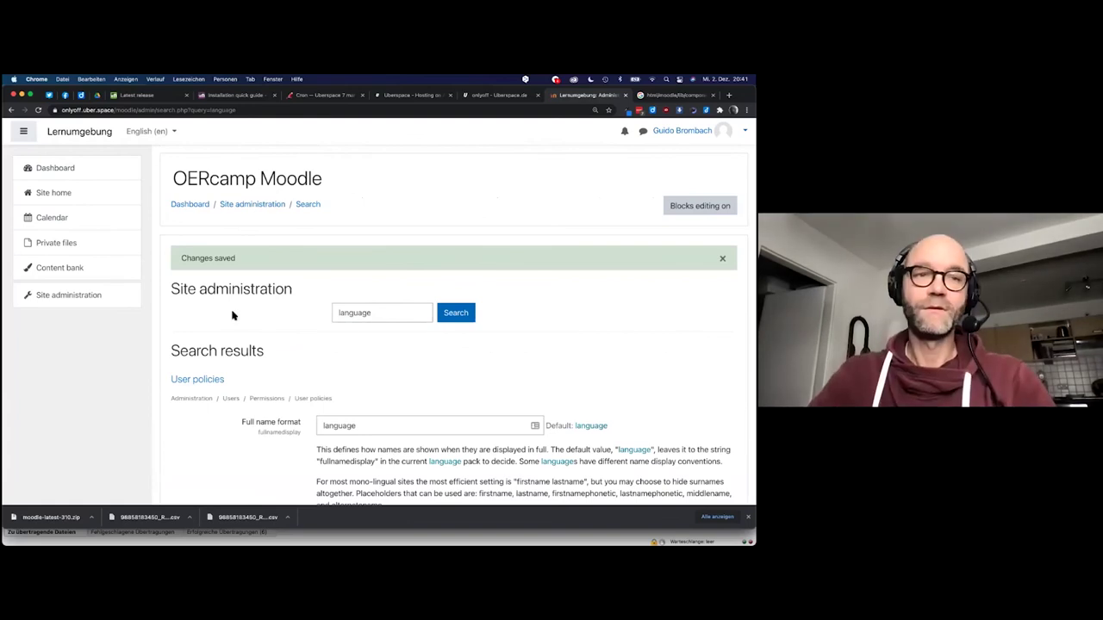
Switch the interface language to Deutsch (Du) from the header language menu
click(173, 132)
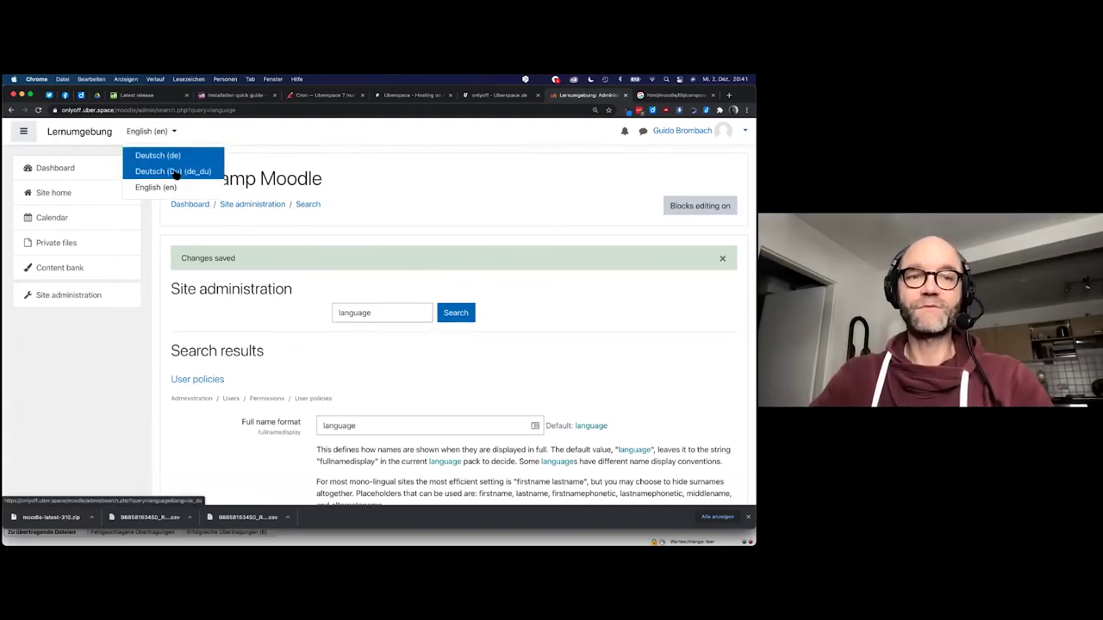
click(177, 171)
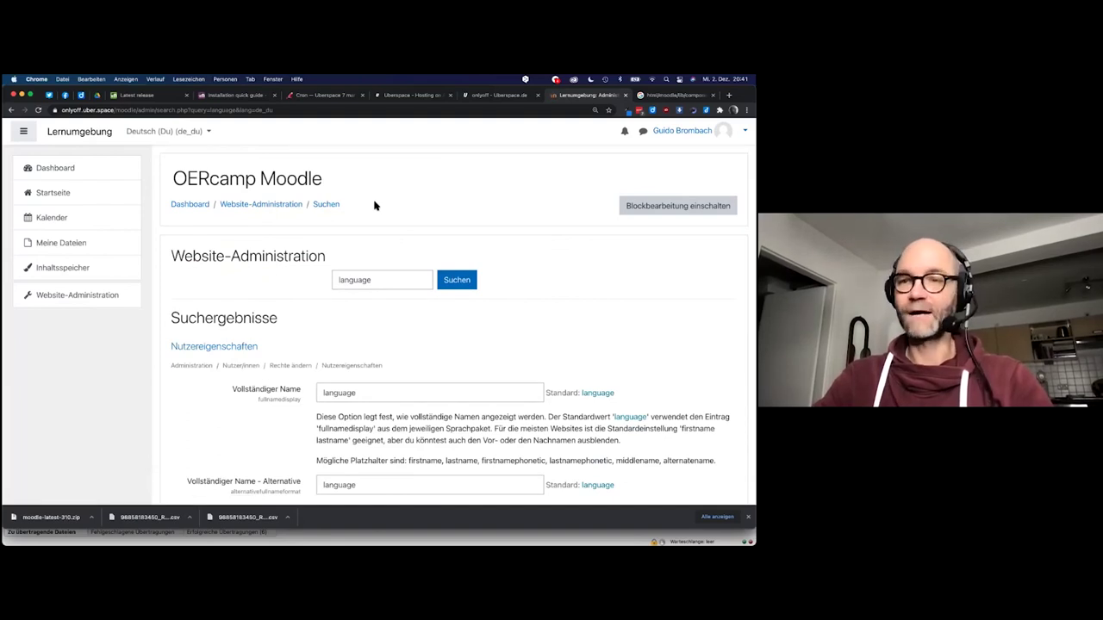
scroll(377, 261, down, 10)
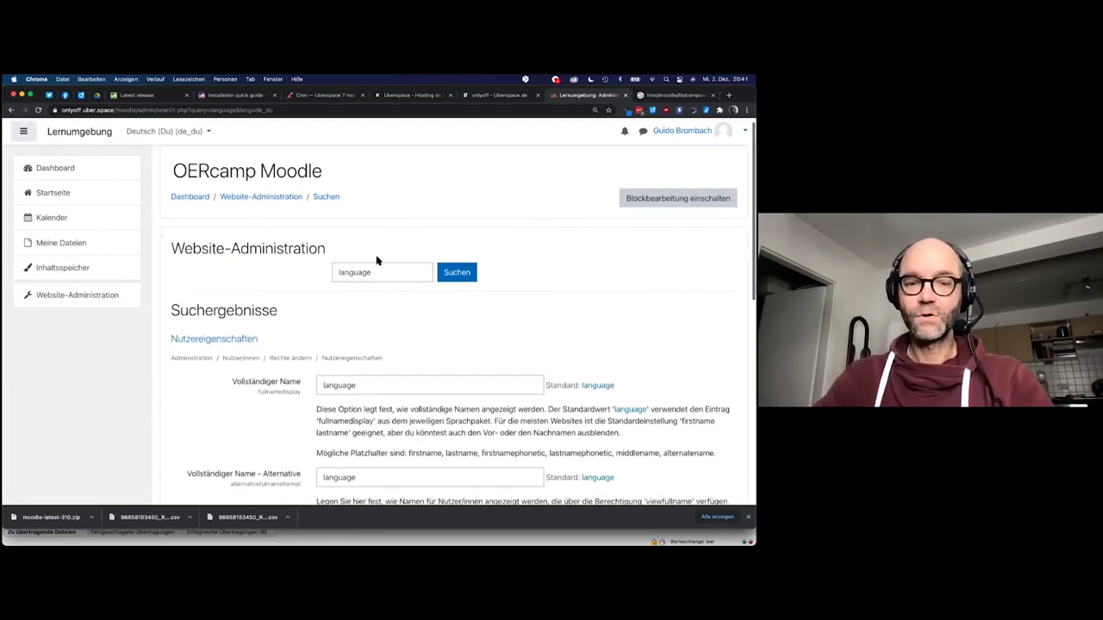
scroll(378, 355, up, 10)
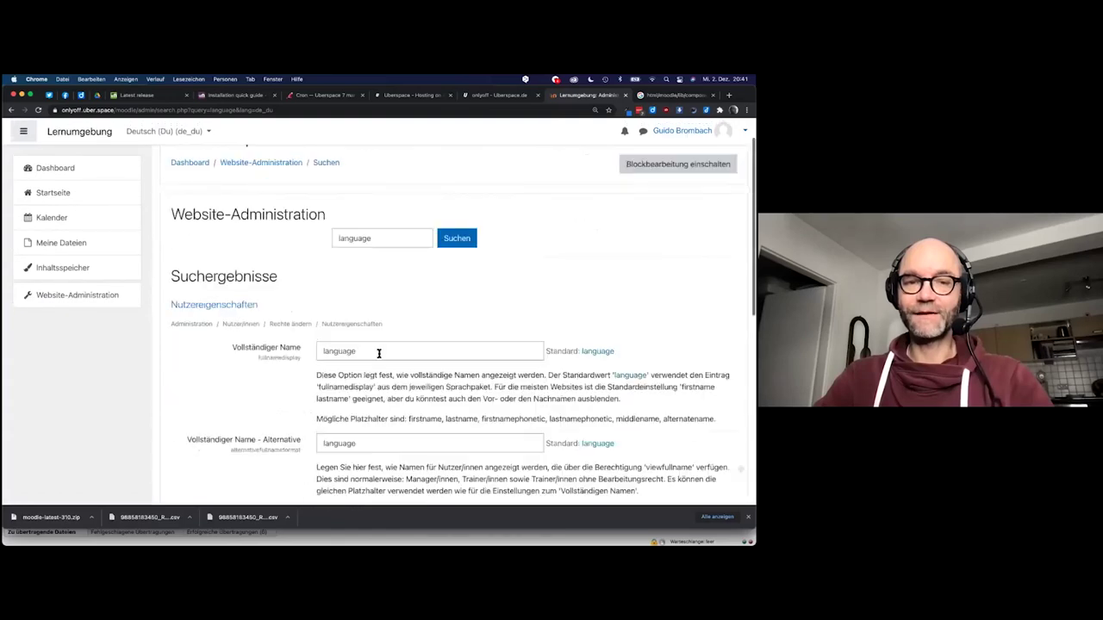
scroll(378, 355, down, 1)
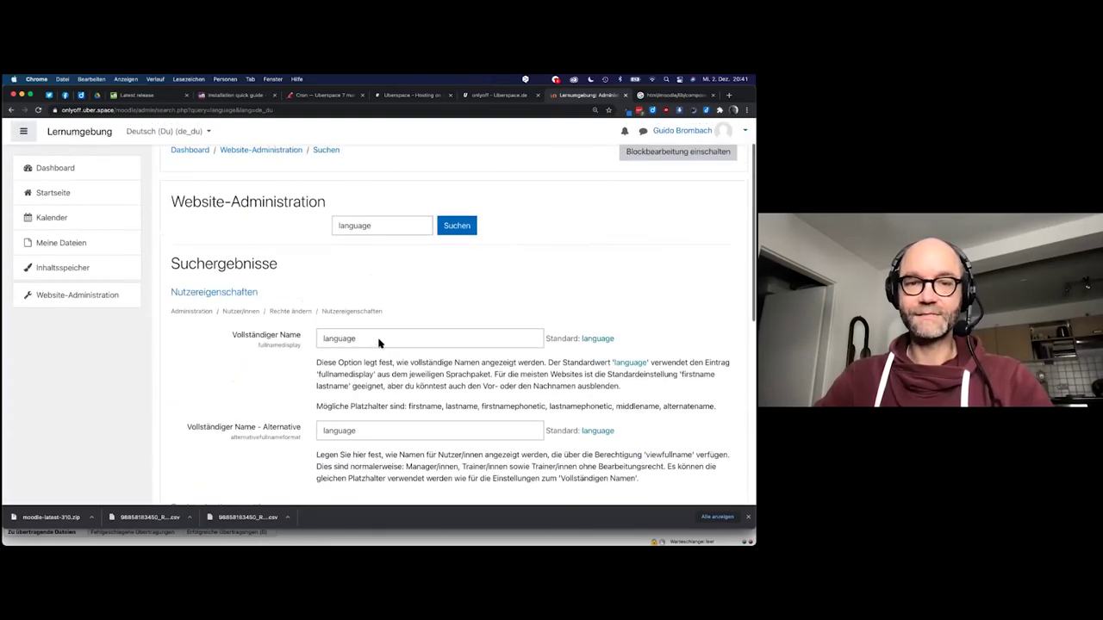
scroll(377, 330, up, 1)
scroll(377, 328, down, 3)
scroll(377, 328, down, 3)
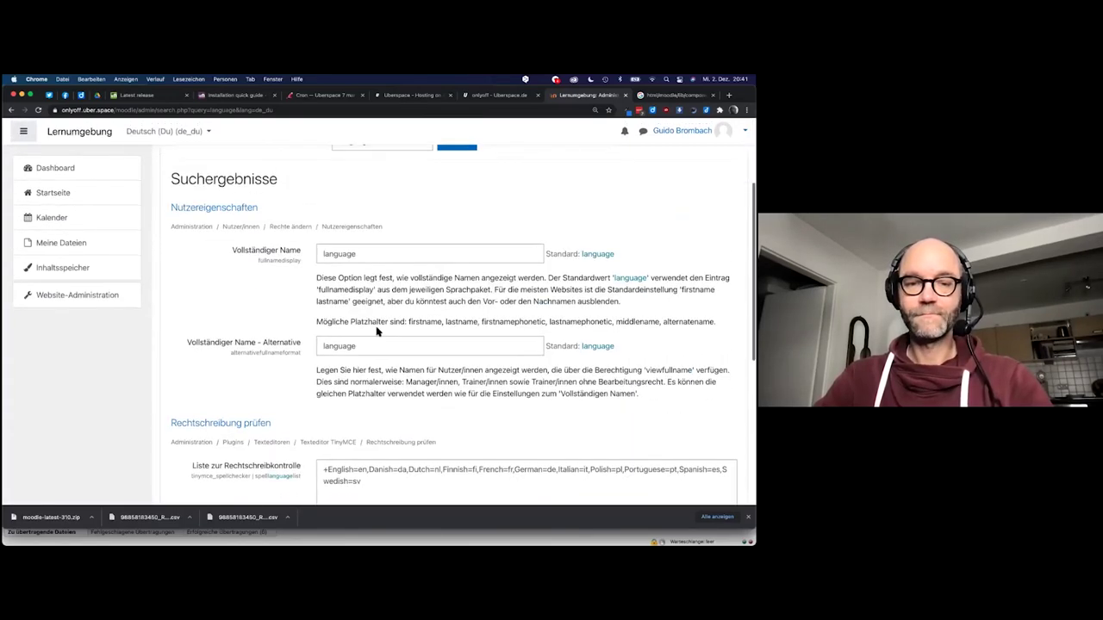
click(363, 375)
scroll(365, 375, down, 2)
scroll(366, 383, up, 3)
scroll(365, 383, up, 4)
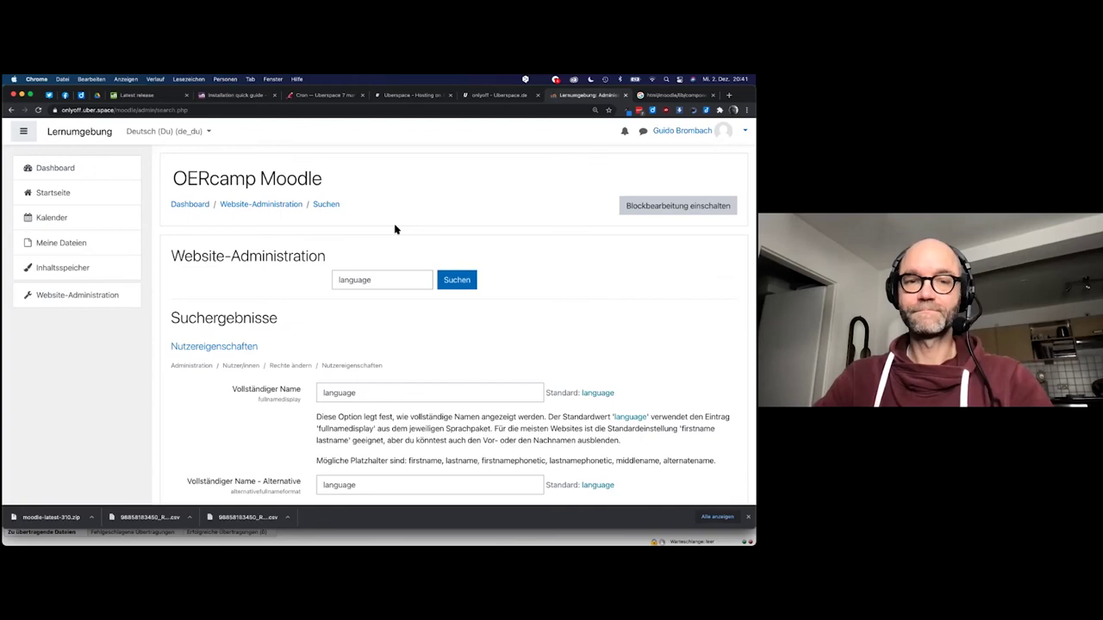
From Website-Administration, search for 'sprache' to list the language settings
click(247, 206)
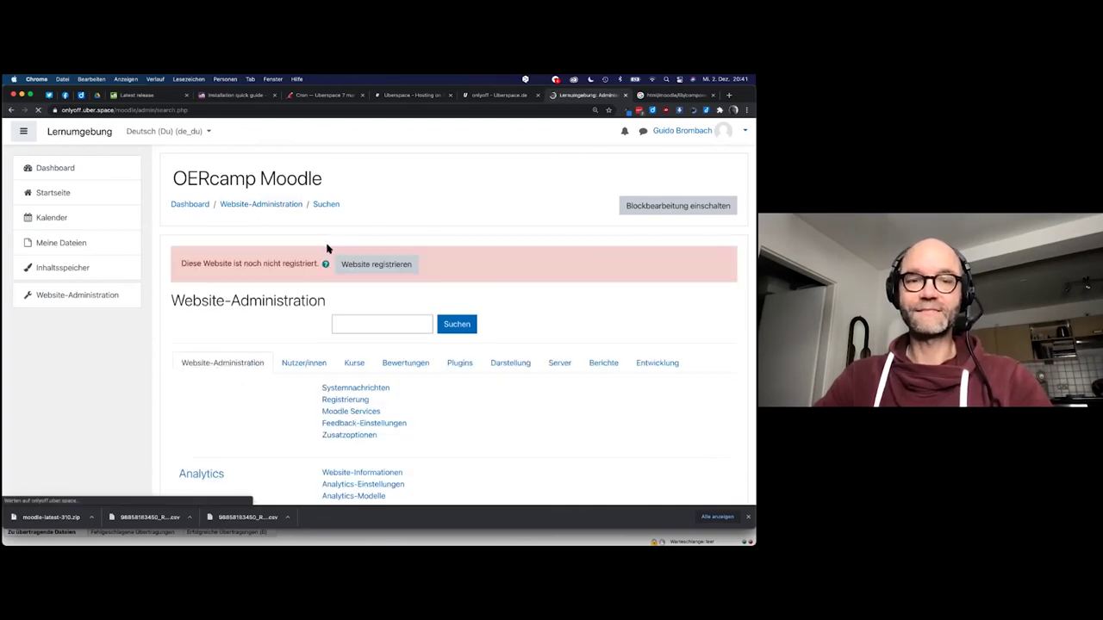
click(368, 324)
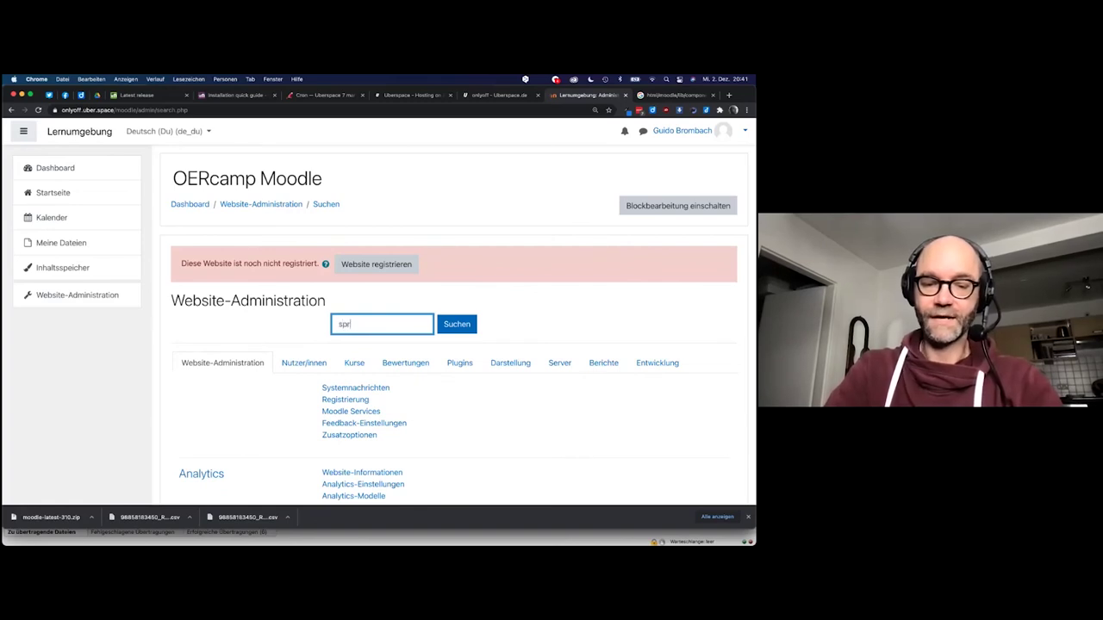
text(sprache)
key(Return)
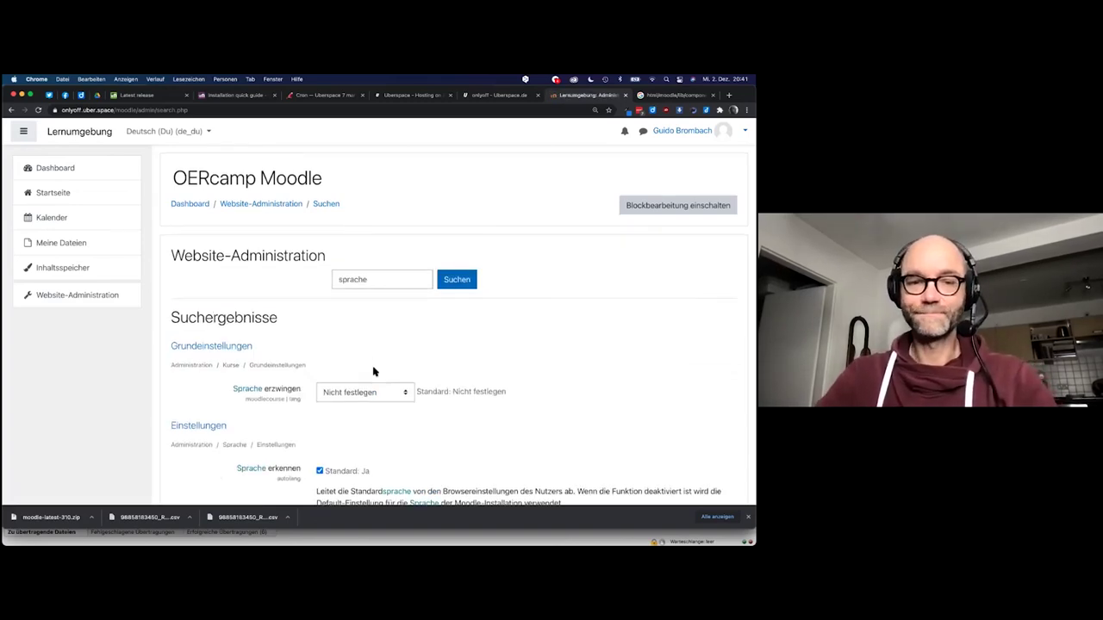
scroll(374, 370, down, 3)
scroll(374, 370, down, 1)
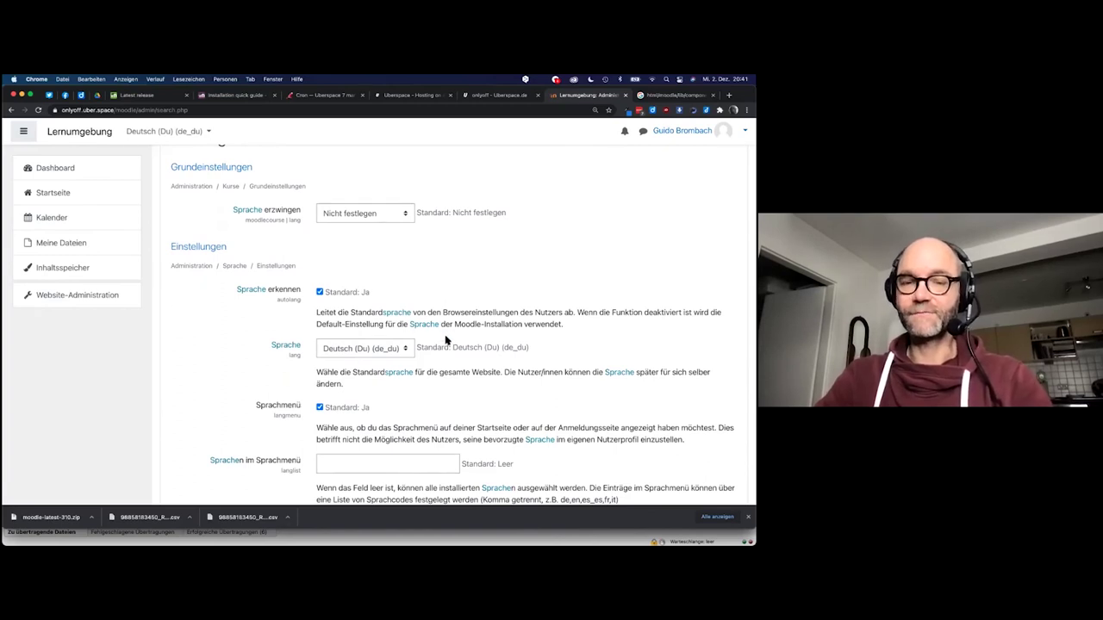
scroll(445, 340, up, 5)
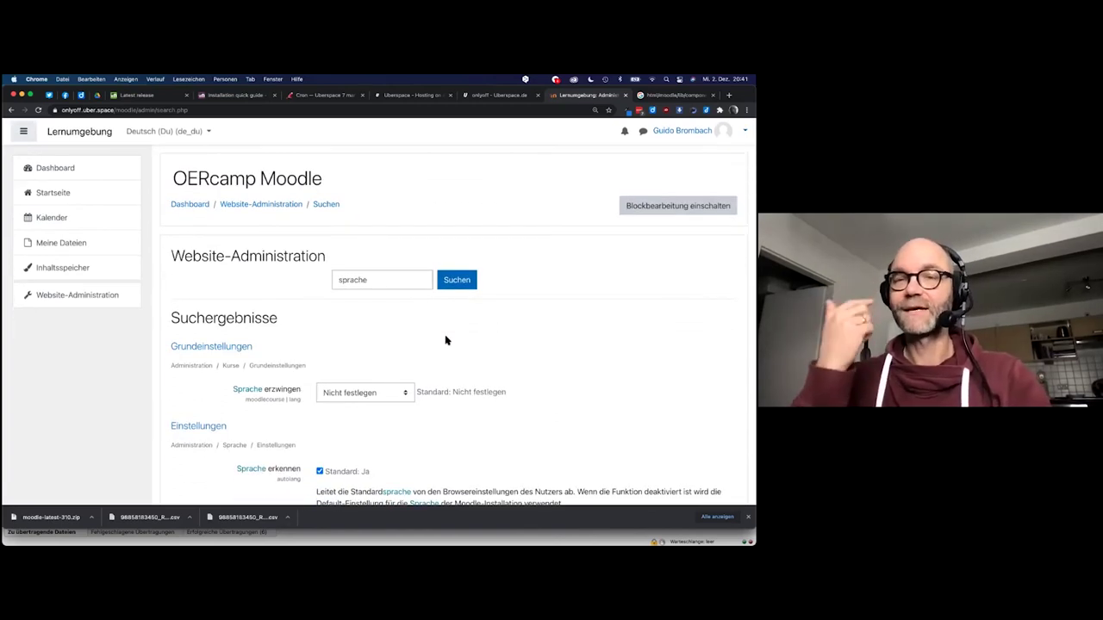